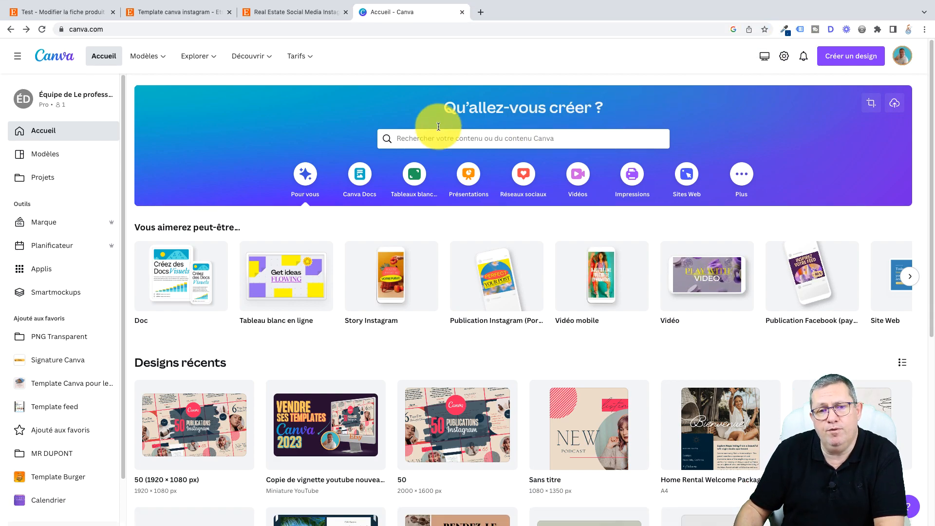
Review the Etsy listing for the real estate Instagram template bundle, including its customer reviews and description
{"action": "left_click", "coordinate": [278, 12]}
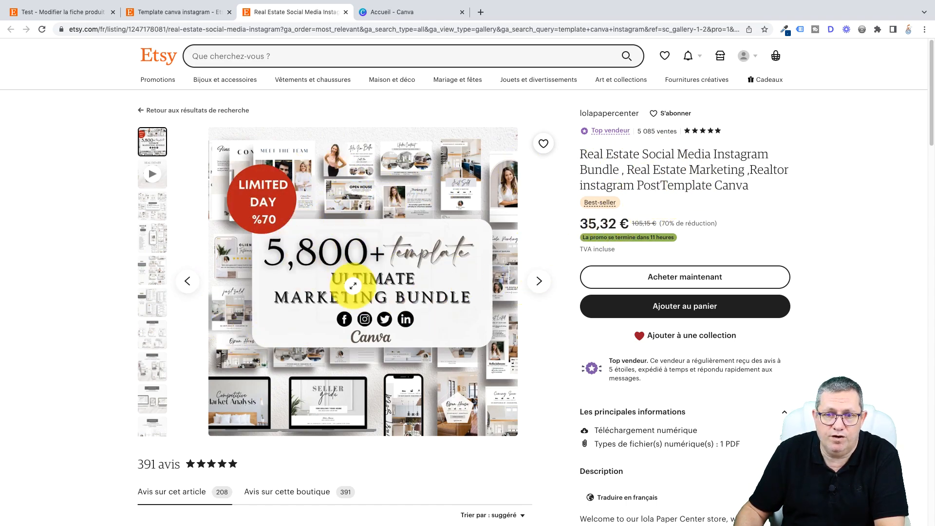
{"action": "left_click_drag", "start_coordinate": [931, 127], "coordinate": [933, 197]}
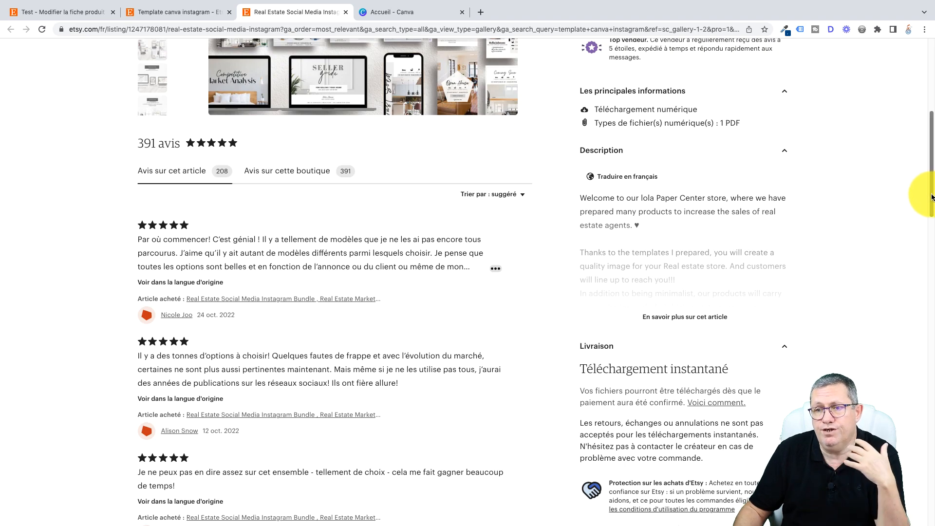
{"action": "left_click_drag", "start_coordinate": [932, 198], "coordinate": [930, 113]}
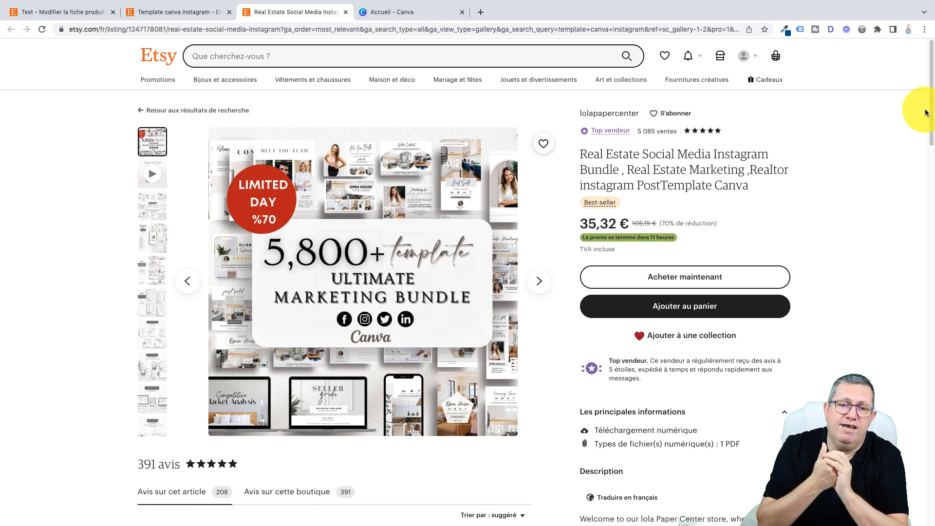
Switch to Canva, search for "instagram", open the Publication Instagram (Portrait) templates and create a blank post
{"action": "left_click", "coordinate": [405, 19]}
{"action": "left_click", "coordinate": [453, 139]}
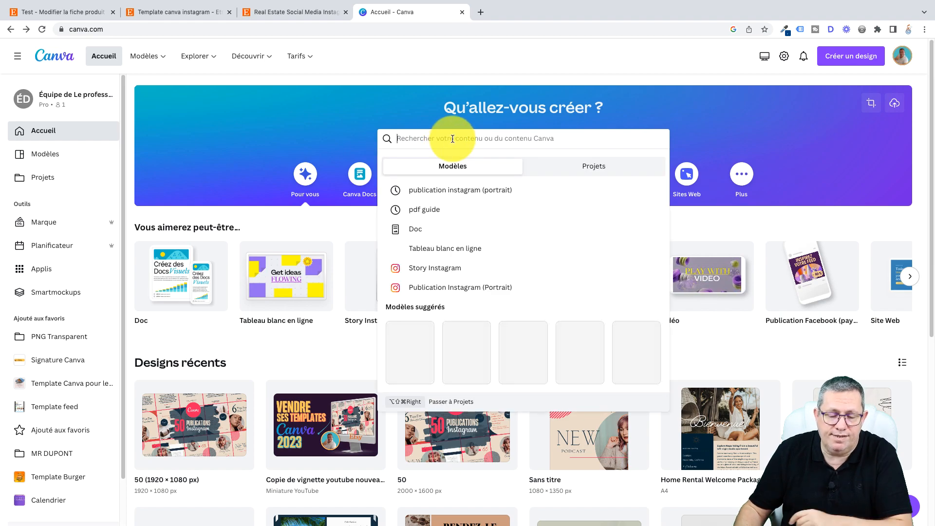
{"action": "type", "text": "instagram"}
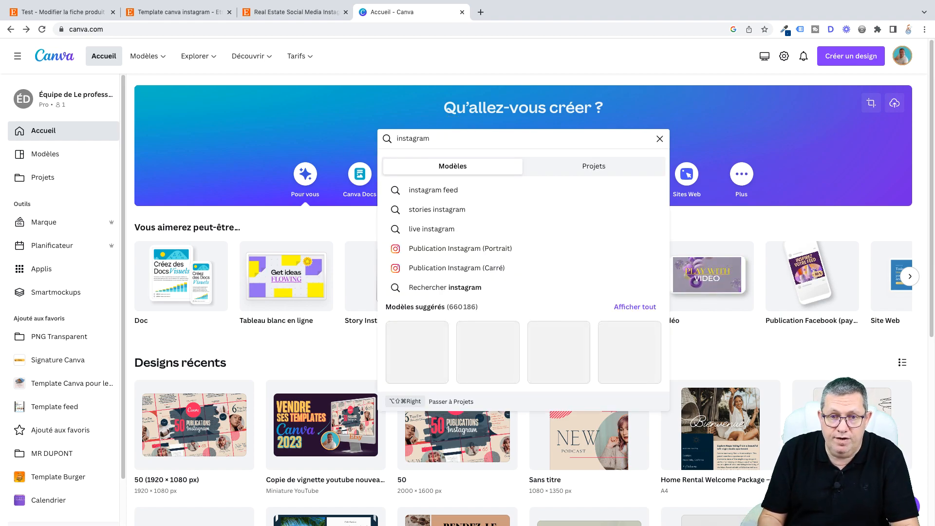
{"action": "left_click", "coordinate": [452, 250]}
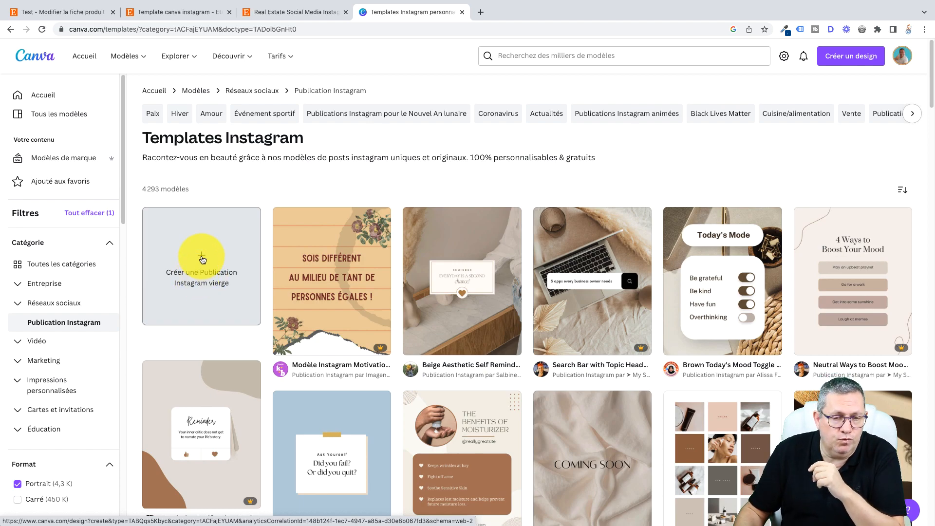
{"action": "left_click", "coordinate": [202, 262]}
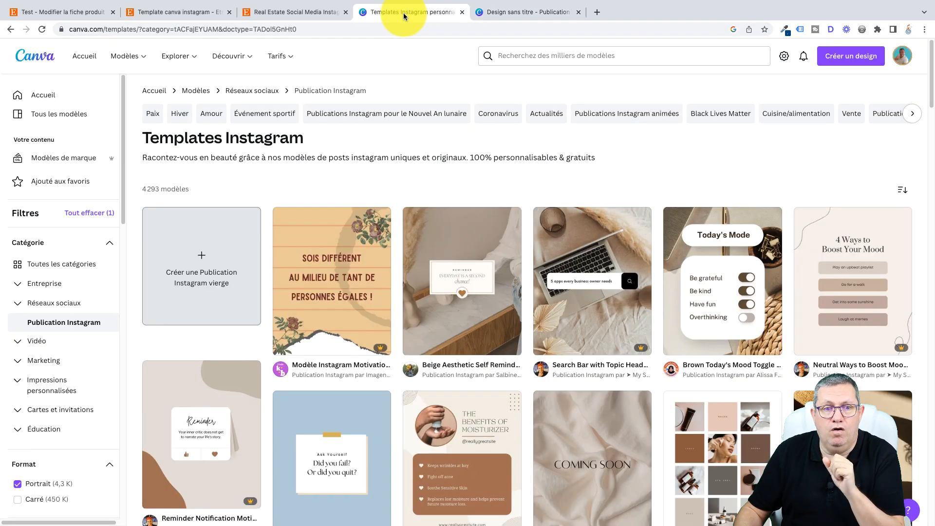
{"action": "left_click", "coordinate": [403, 13]}
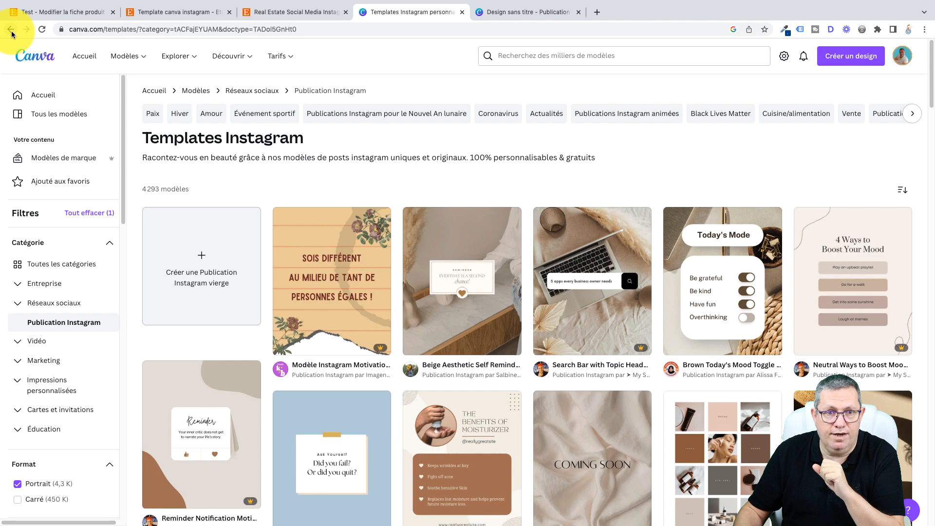
Search the templates for "instagram port", open the Publication Instagram (portrait) category and close the untitled design
{"action": "left_click", "coordinate": [530, 56]}
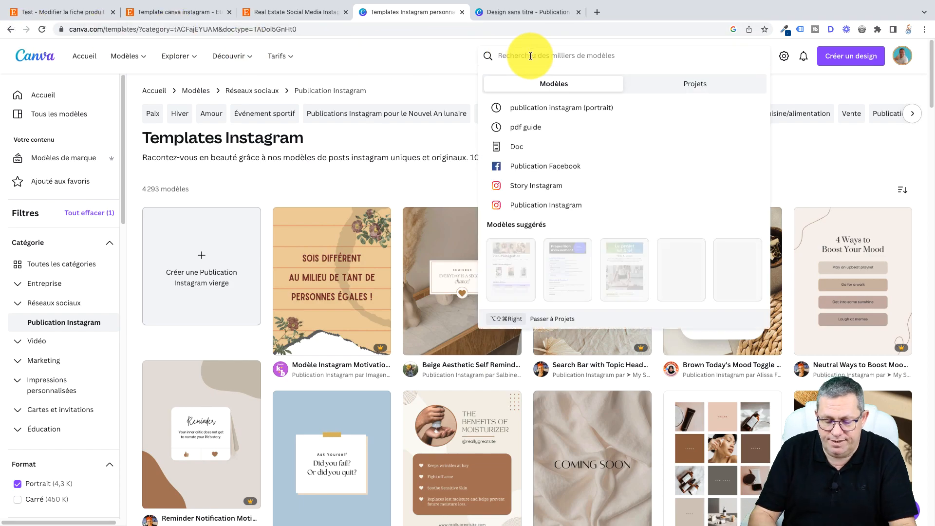
{"action": "type", "text": "instagram"}
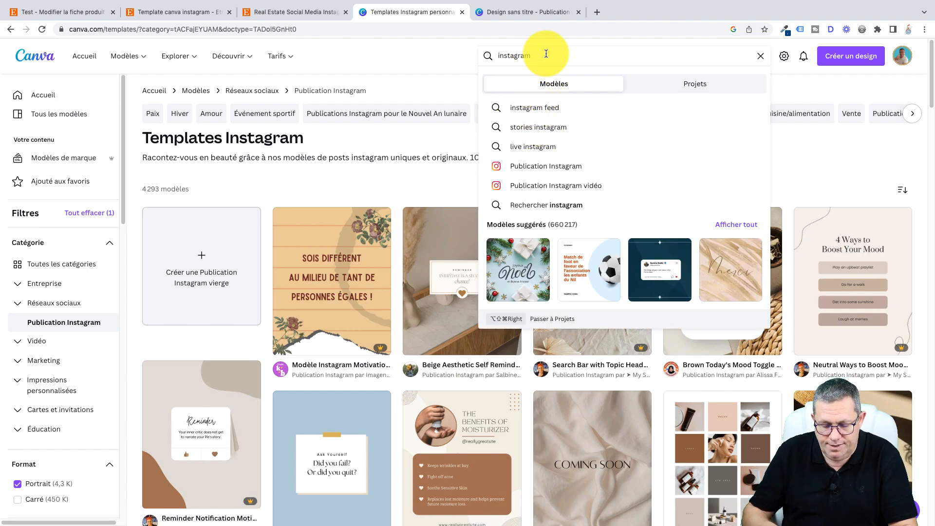
{"action": "type", "text": " port"}
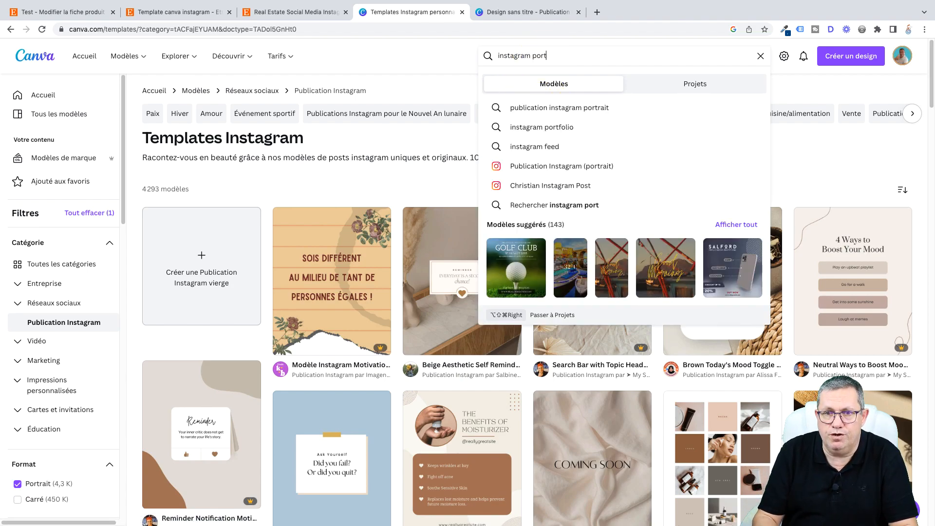
{"action": "left_click", "coordinate": [561, 165]}
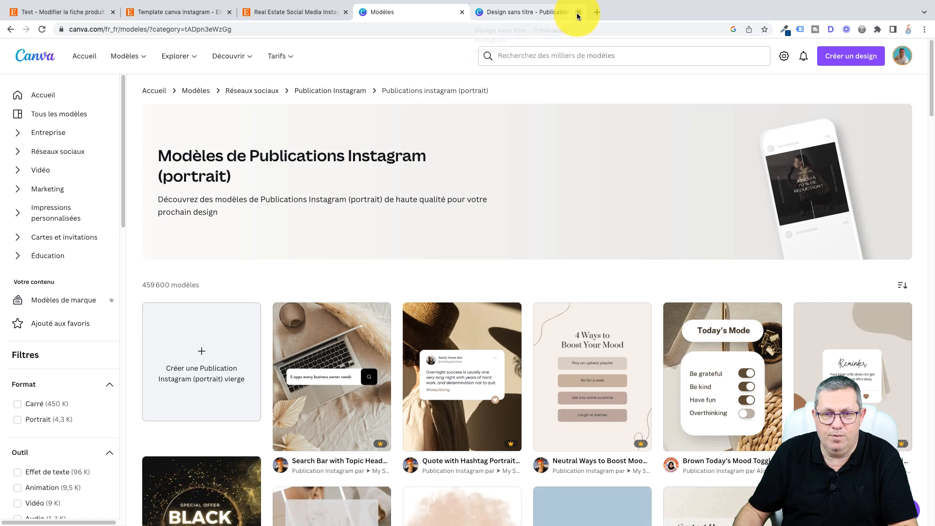
{"action": "left_click", "coordinate": [577, 12]}
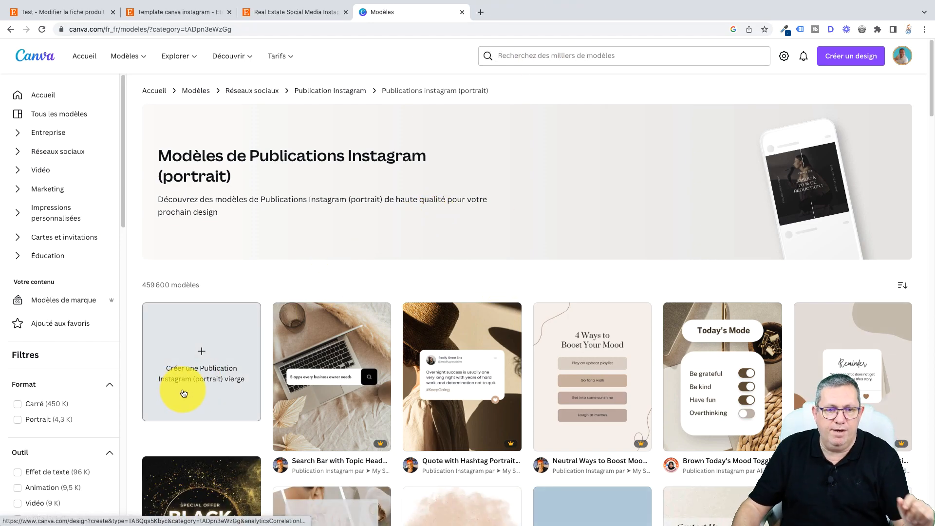
Create a blank Publication Instagram (portrait) design, and return to the template gallery
{"action": "left_click", "coordinate": [202, 358]}
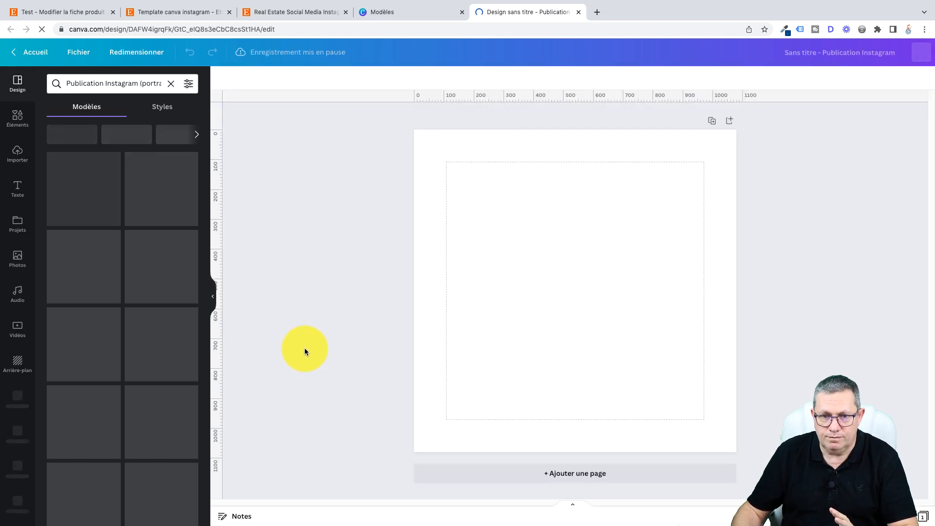
{"action": "left_click_drag", "start_coordinate": [933, 150], "coordinate": [933, 101]}
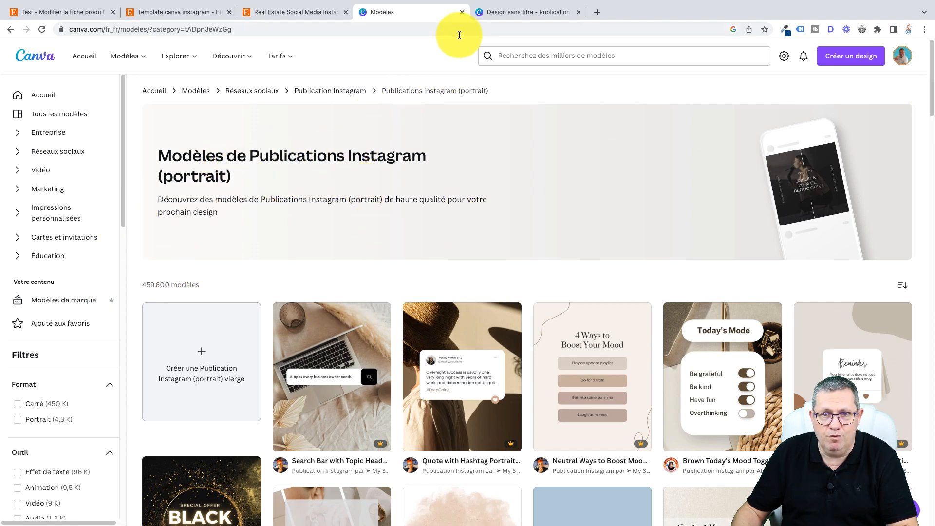
{"action": "left_click", "coordinate": [523, 12]}
{"action": "left_click", "coordinate": [405, 14]}
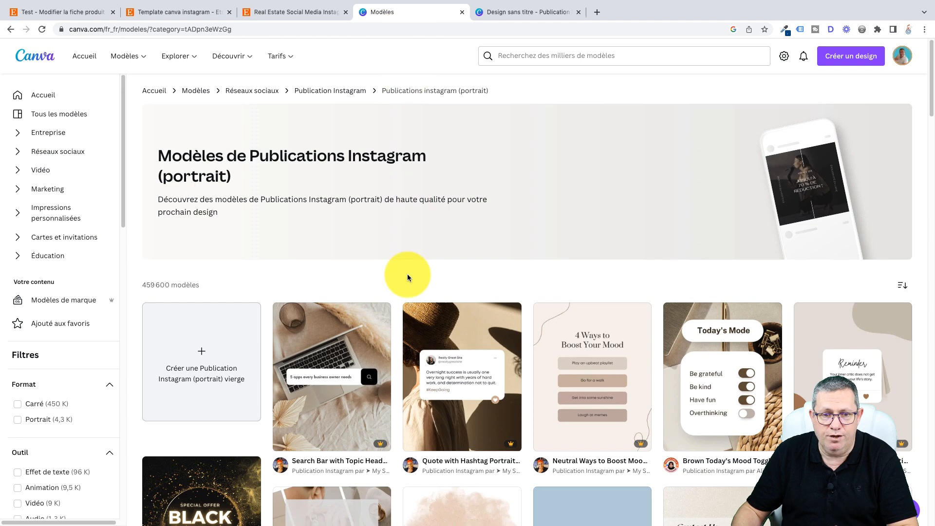
Customize the Search Bar with Topic Header template and clear its page by deleting the search bar elements and the background photo
{"action": "left_click", "coordinate": [322, 390]}
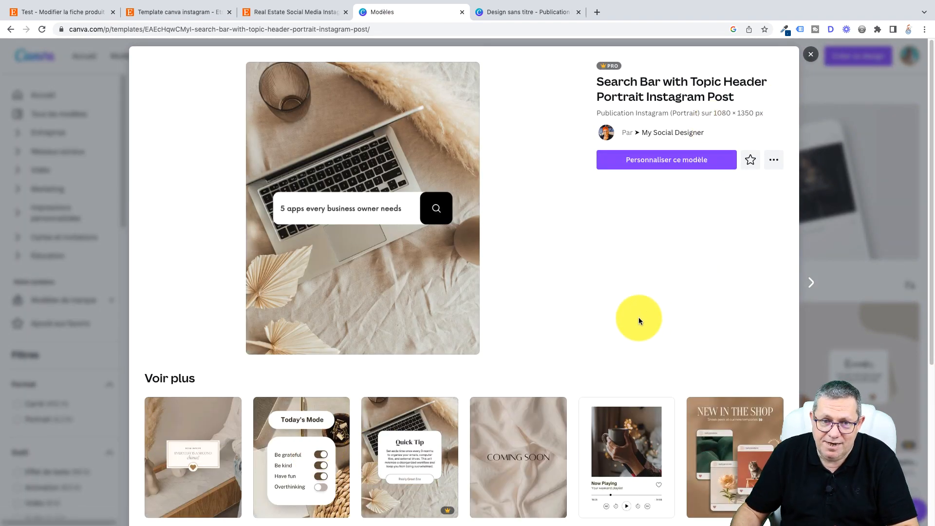
{"action": "left_click", "coordinate": [671, 157]}
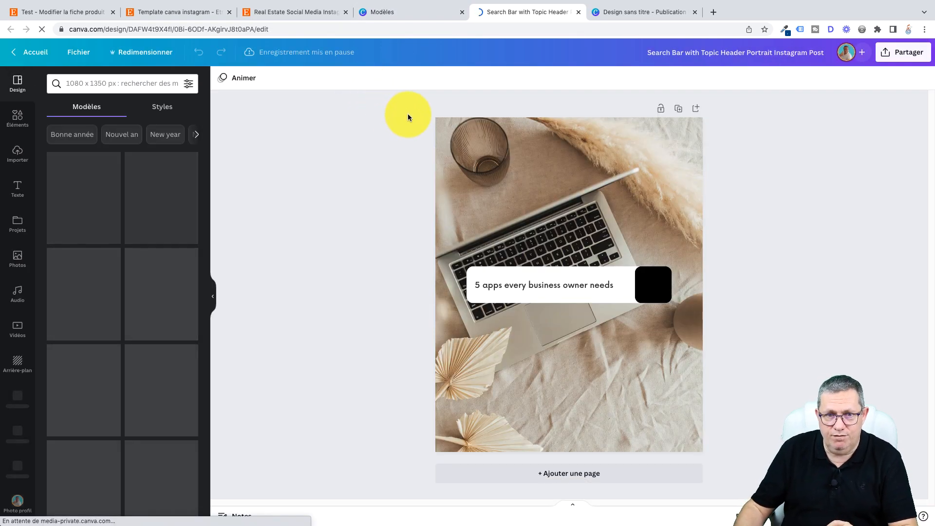
{"action": "left_click_drag", "start_coordinate": [408, 110], "coordinate": [727, 457]}
{"action": "key", "text": "Delete"}
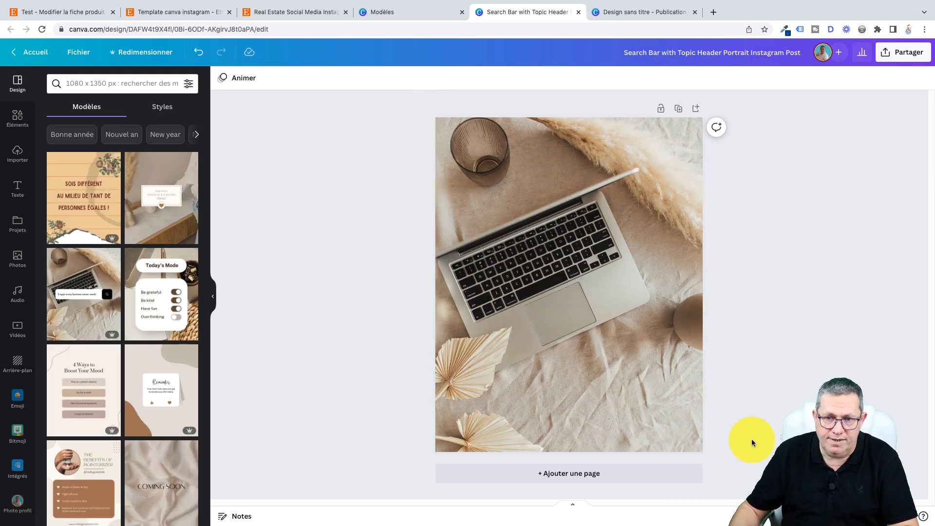
{"action": "left_click", "coordinate": [547, 197]}
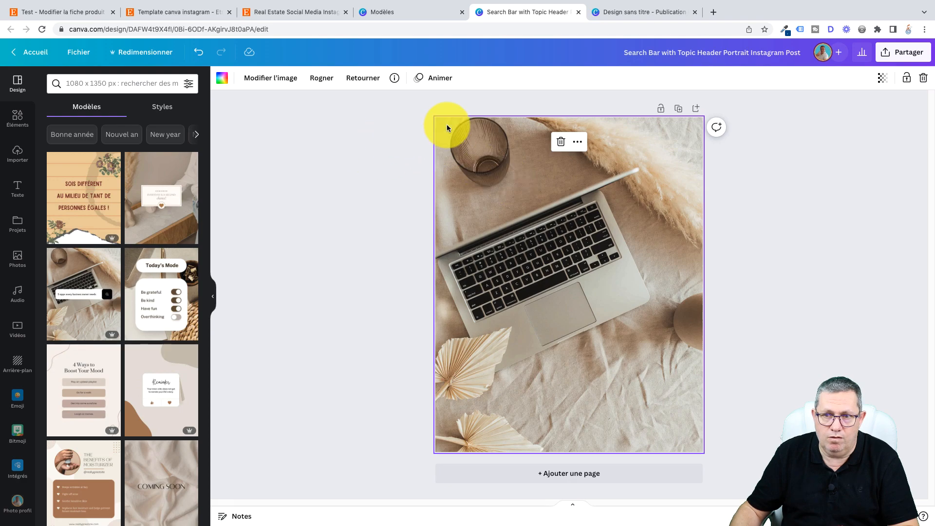
{"action": "left_click", "coordinate": [562, 142]}
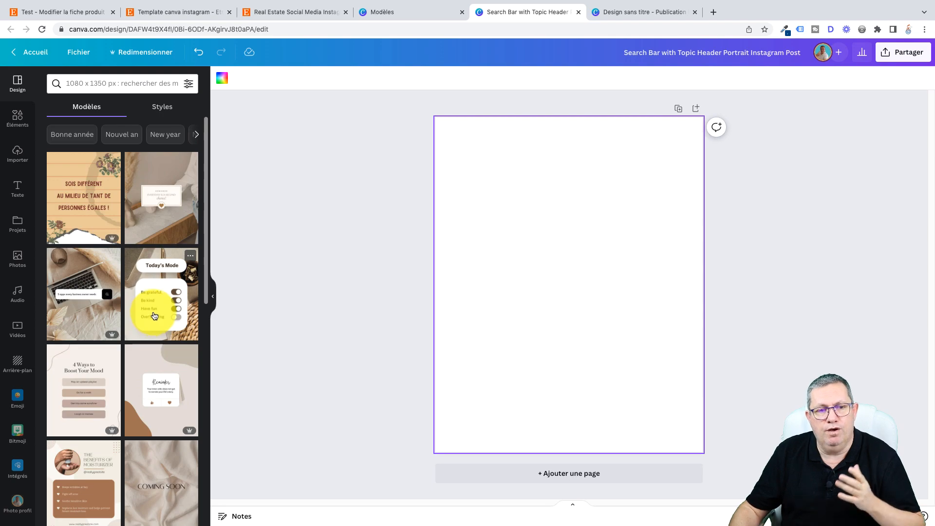
Apply the "Today's Mode" template to the empty page and add two pages with the beige reminder and "Sois différent" templates
{"action": "left_click_drag", "start_coordinate": [150, 305], "coordinate": [438, 238]}
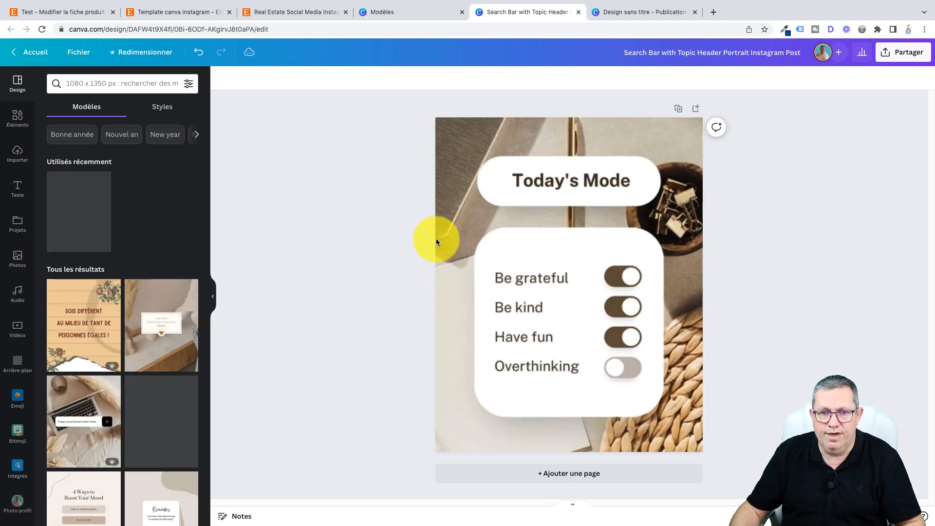
{"action": "left_click", "coordinate": [596, 474]}
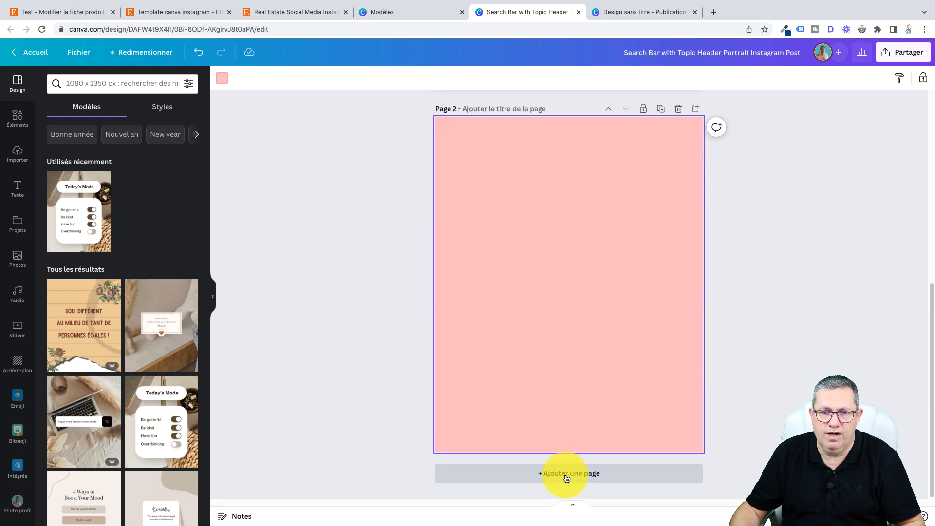
{"action": "left_click_drag", "start_coordinate": [156, 372], "coordinate": [455, 251]}
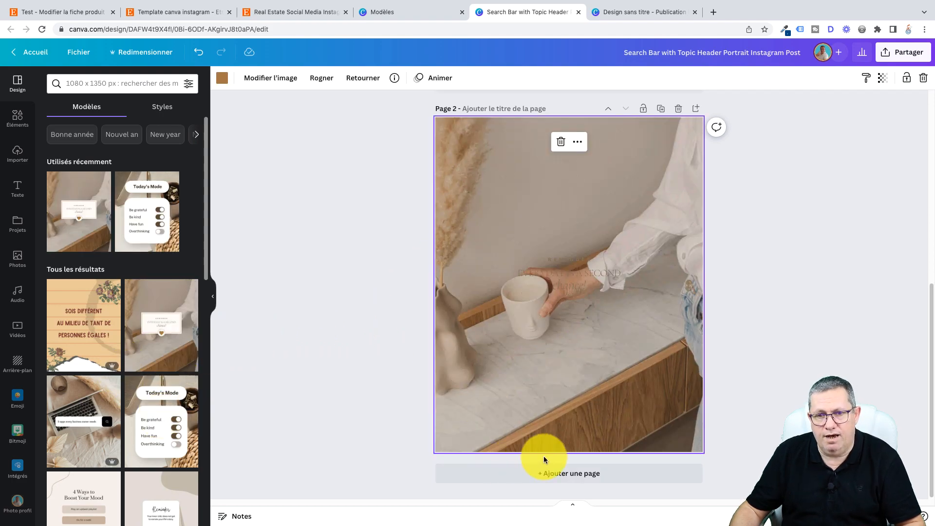
{"action": "left_click", "coordinate": [594, 472]}
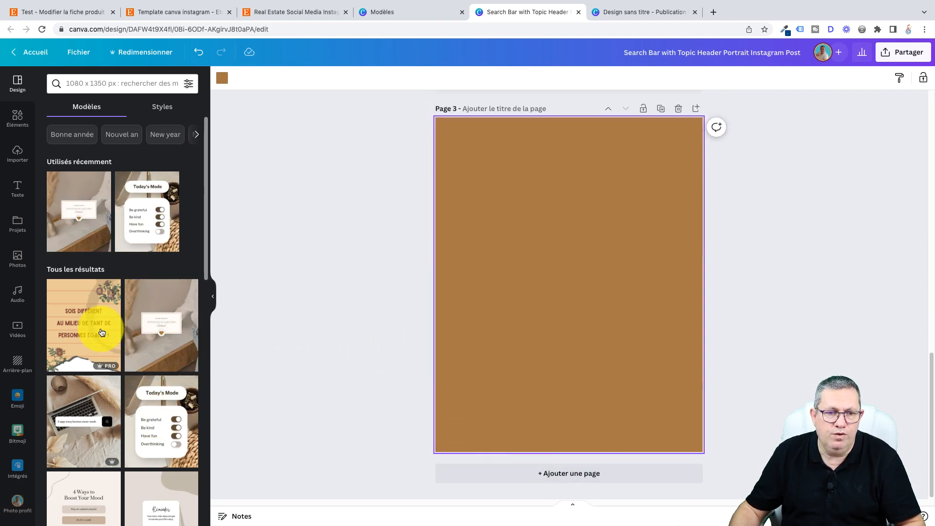
{"action": "left_click_drag", "start_coordinate": [66, 326], "coordinate": [451, 299]}
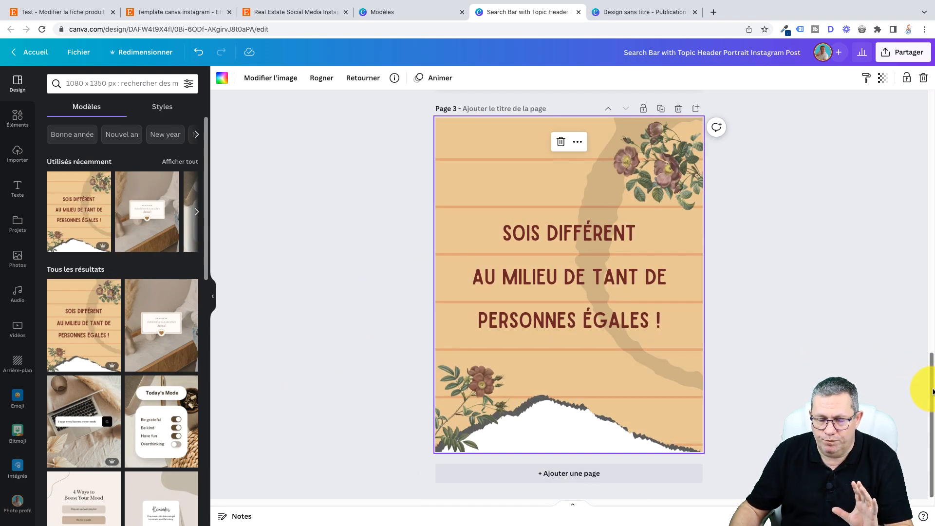
Apply the brand colour palette to page 1 and shuffle it until the cards are dark navy with red toggles
{"action": "left_click_drag", "start_coordinate": [932, 392], "coordinate": [920, 119]}
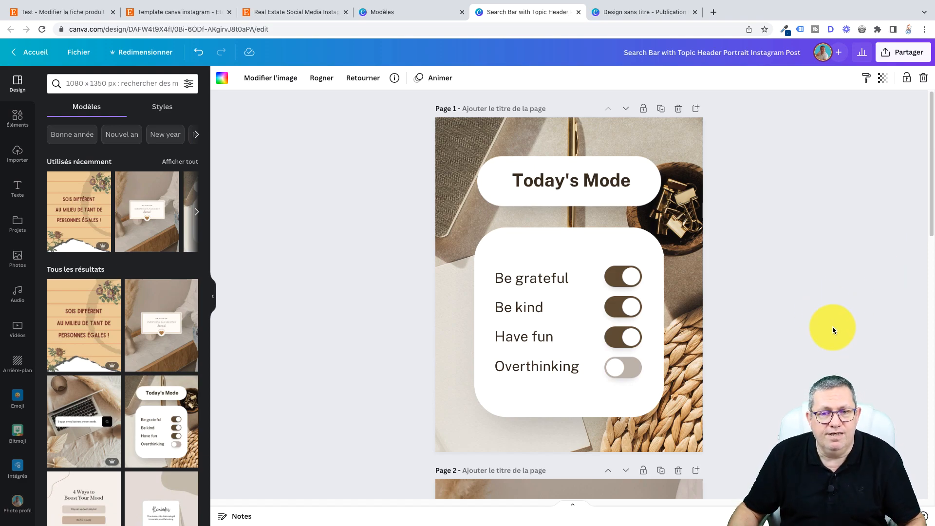
{"action": "mouse_move", "coordinate": [931, 165]}
{"action": "left_mouse_down"}
{"action": "mouse_move", "coordinate": [933, 480]}
{"action": "mouse_move", "coordinate": [933, 149]}
{"action": "left_mouse_up"}
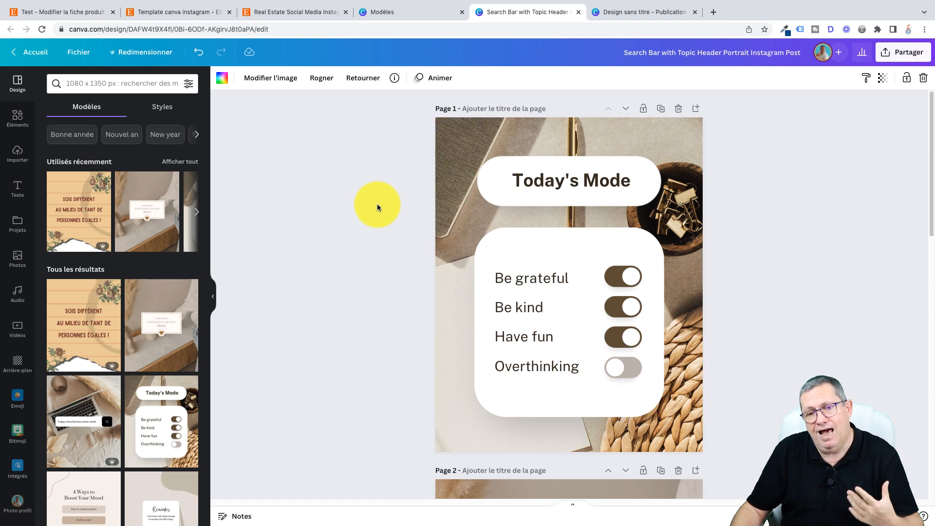
{"action": "left_click", "coordinate": [375, 207]}
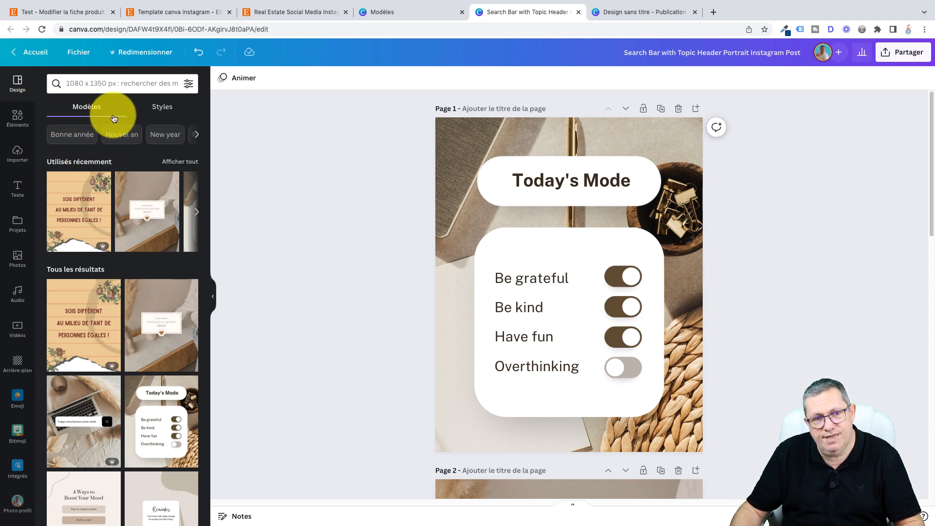
{"action": "left_click", "coordinate": [170, 110]}
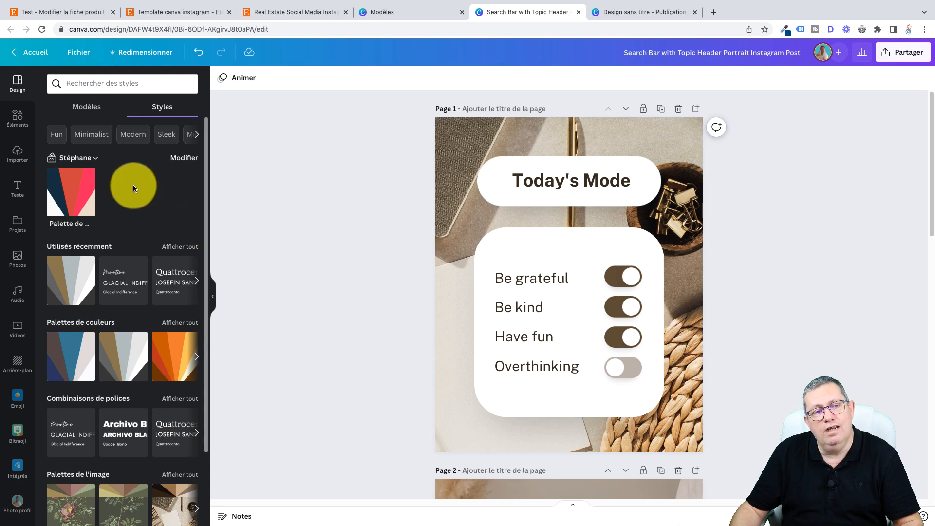
{"action": "left_click", "coordinate": [72, 198]}
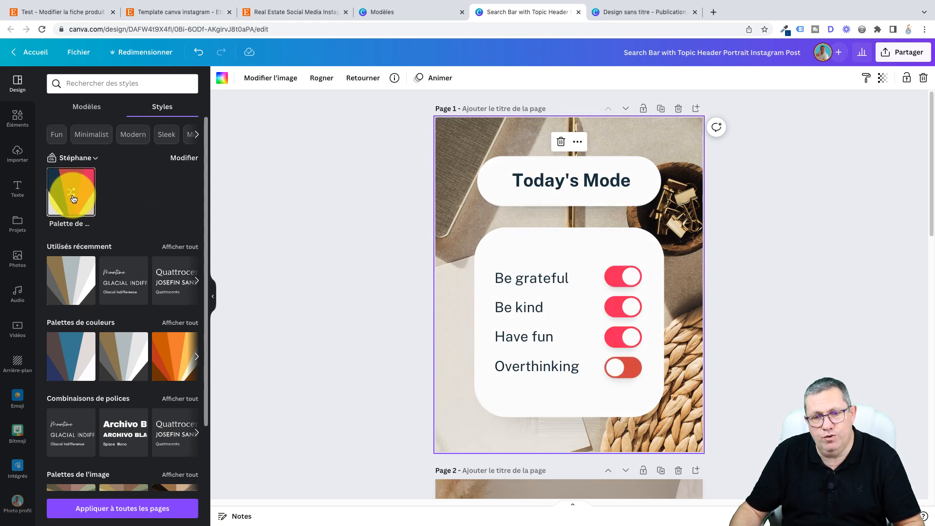
{"action": "left_click", "coordinate": [72, 198]}
{"action": "left_click", "coordinate": [71, 199]}
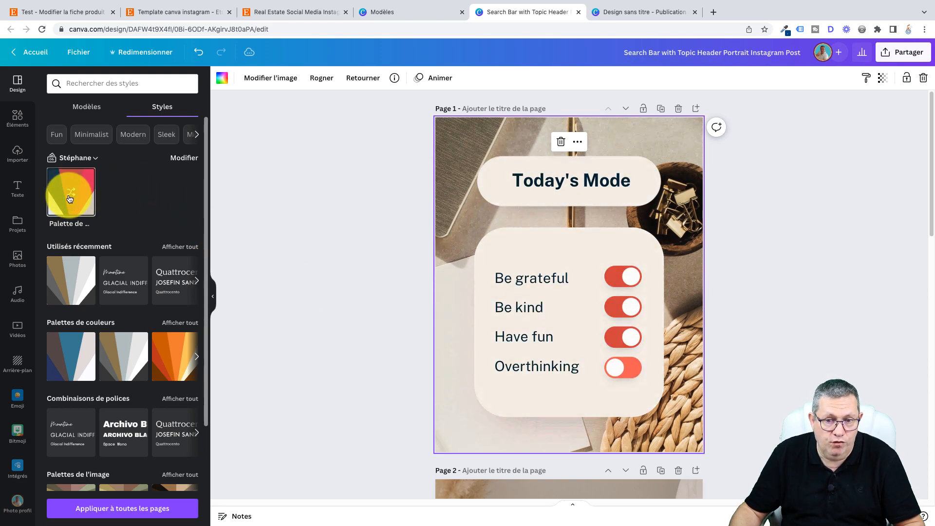
{"action": "left_click", "coordinate": [70, 199]}
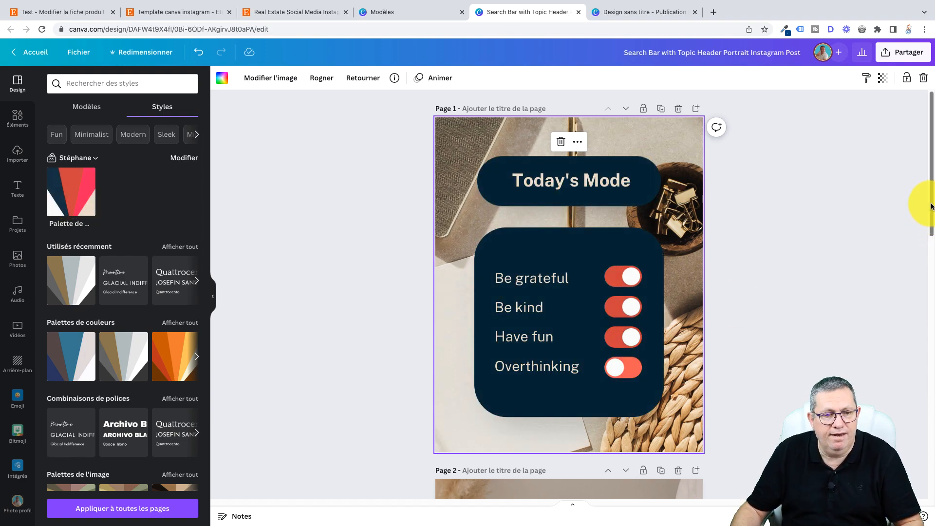
Apply the brand palette style from page 1 to all pages of the design
{"action": "left_click_drag", "start_coordinate": [931, 204], "coordinate": [931, 244]}
{"action": "left_click_drag", "start_coordinate": [932, 309], "coordinate": [931, 199]}
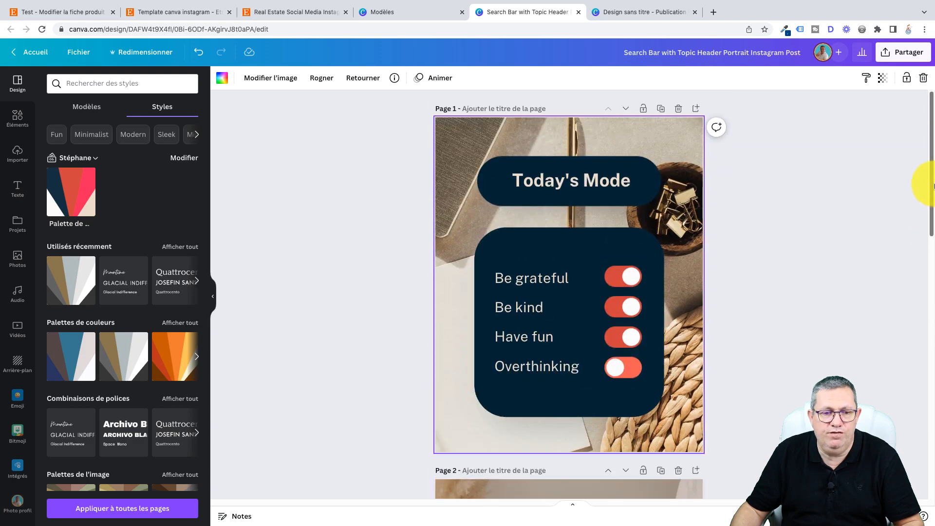
{"action": "left_click", "coordinate": [140, 511]}
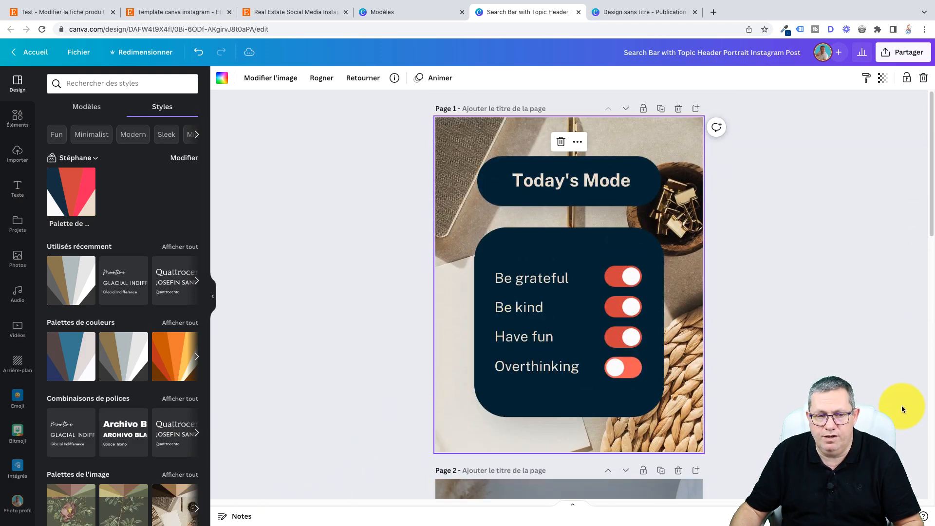
Rename the design as "Publication Instagram Portrait"
{"action": "mouse_move", "coordinate": [933, 168]}
{"action": "left_mouse_down"}
{"action": "mouse_move", "coordinate": [932, 455]}
{"action": "mouse_move", "coordinate": [932, 165]}
{"action": "left_mouse_up"}
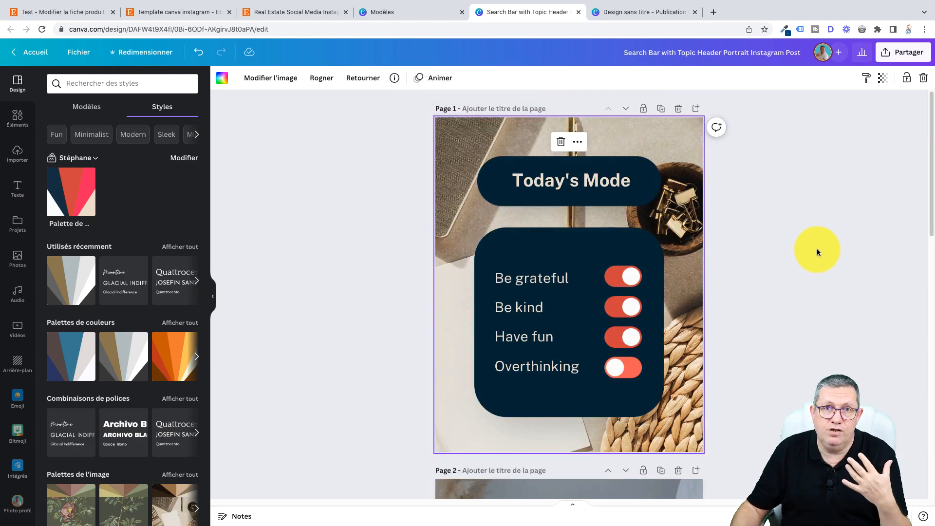
{"action": "left_click", "coordinate": [834, 231]}
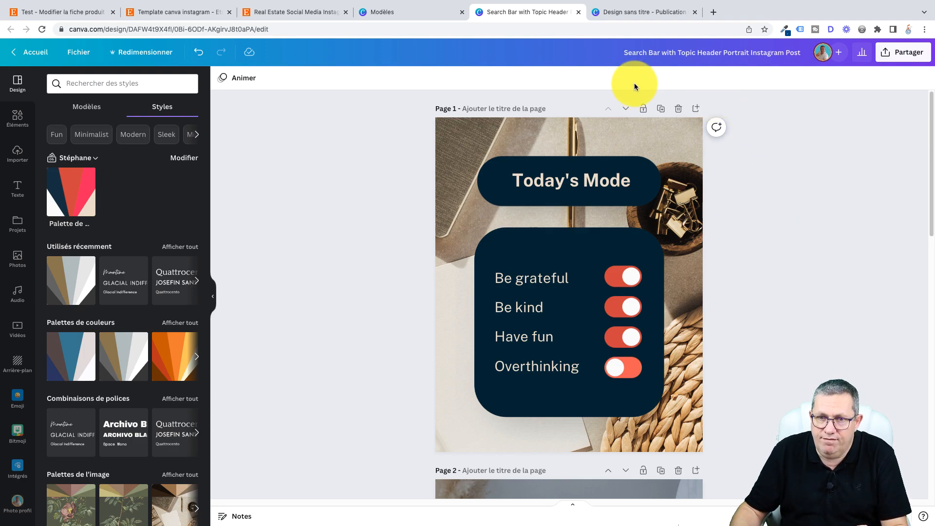
{"action": "left_click_drag", "start_coordinate": [623, 54], "coordinate": [801, 53]}
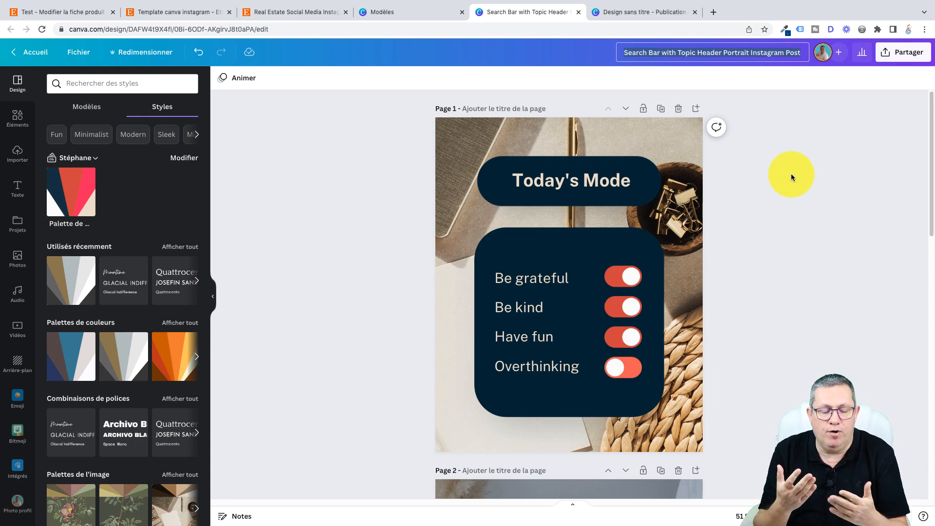
{"action": "type", "text": "Pu"}
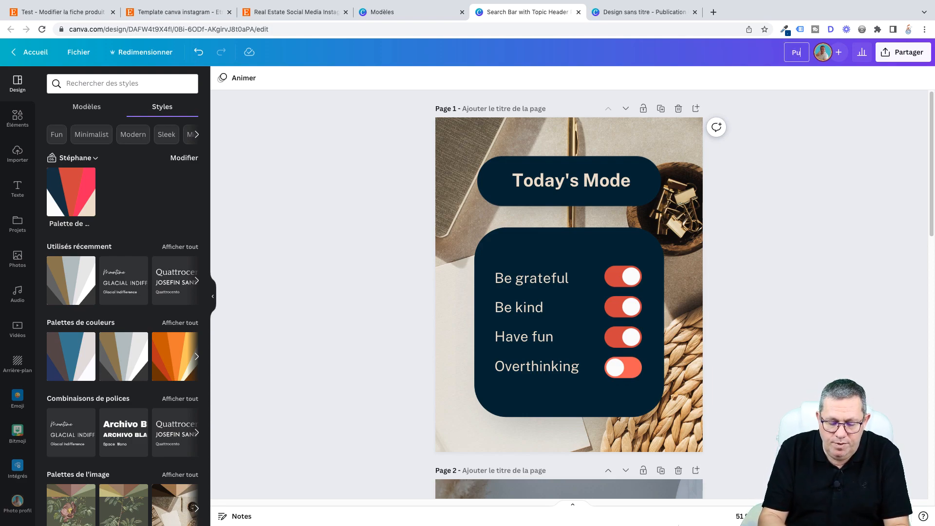
{"action": "type", "text": "blication"}
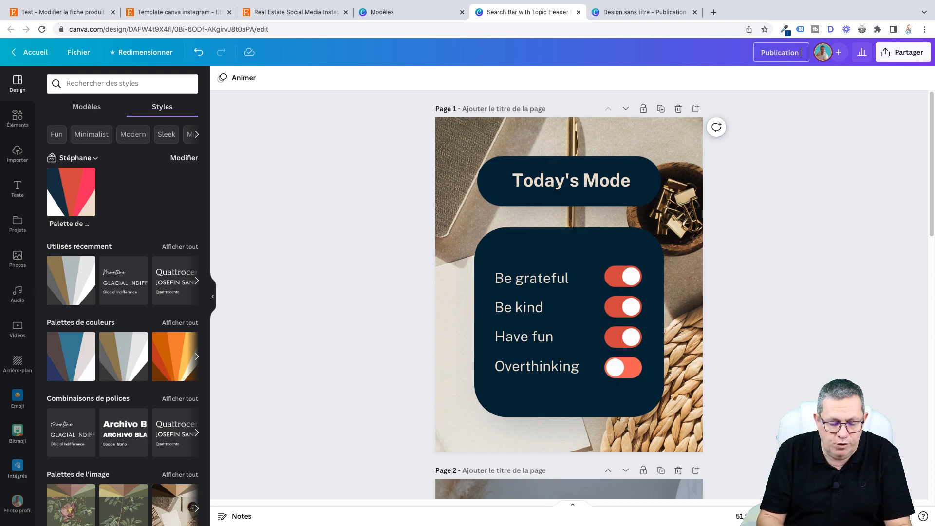
{"action": "type", "text": " Instagr"}
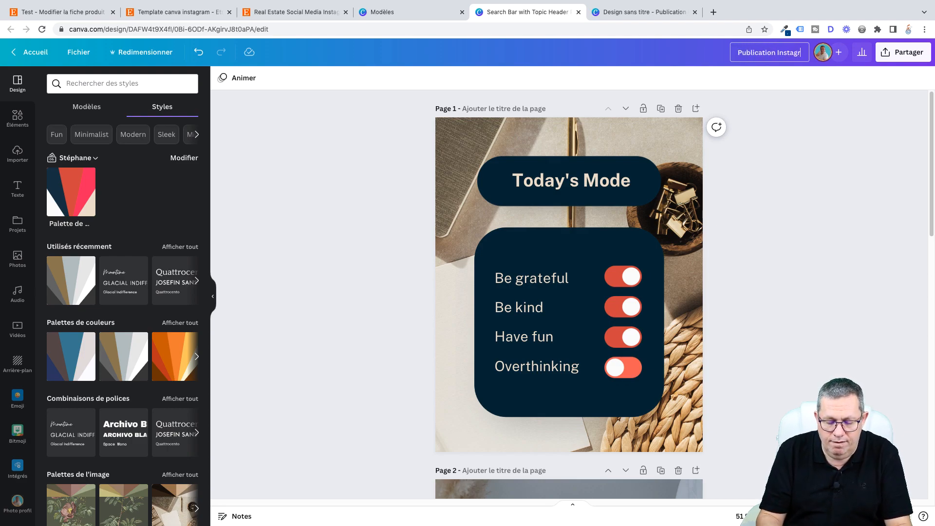
{"action": "type", "text": "am Portra"}
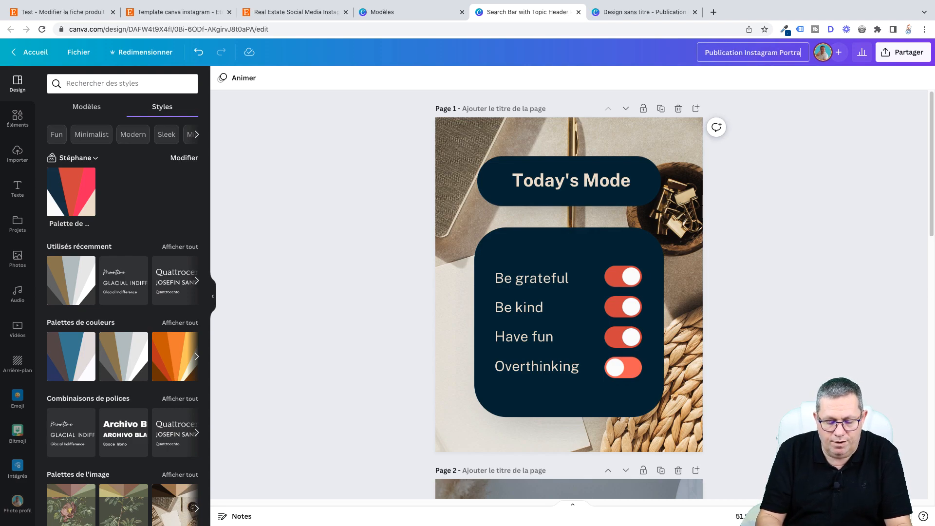
{"action": "type", "text": "it"}
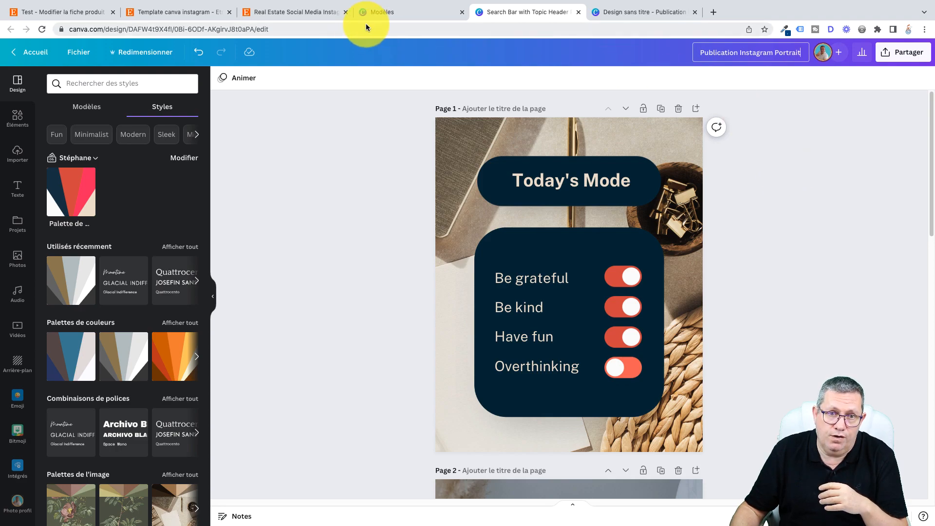
Review the Instagram bundle listing and the "template canva instagram" results on Etsy, and return to the Canva design
{"action": "left_click", "coordinate": [272, 13]}
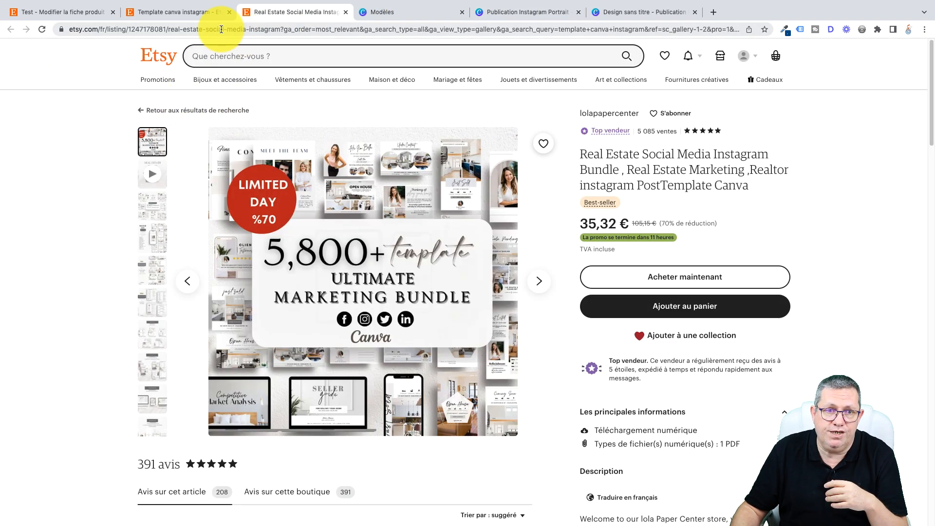
{"action": "left_click", "coordinate": [194, 13]}
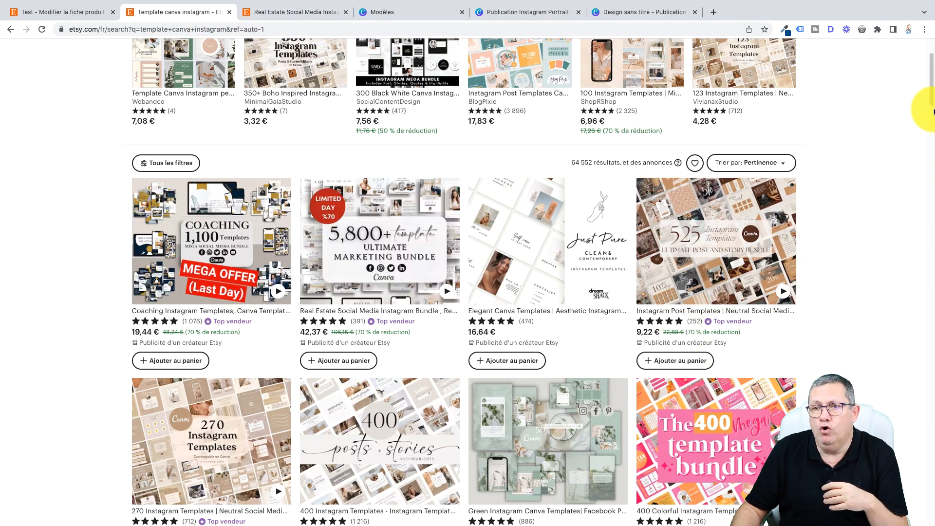
{"action": "left_click_drag", "start_coordinate": [931, 76], "coordinate": [932, 180]}
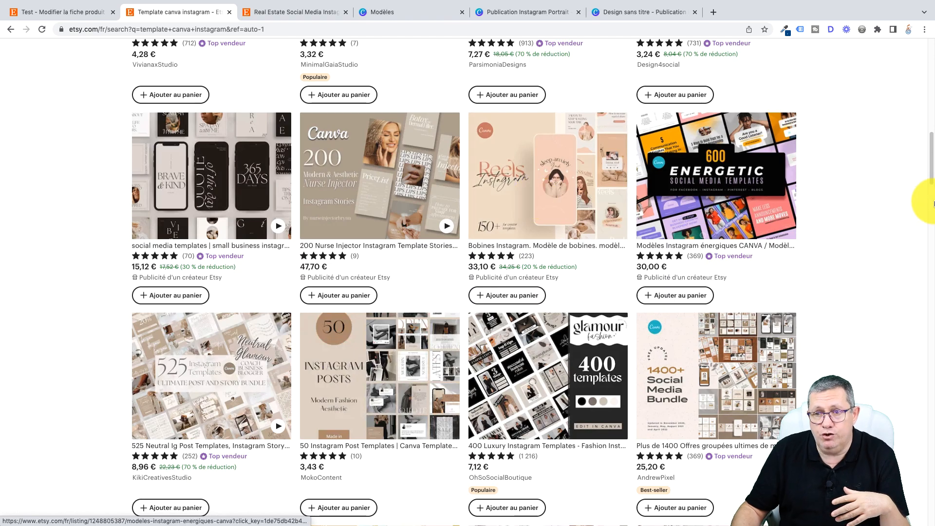
{"action": "left_click_drag", "start_coordinate": [930, 181], "coordinate": [930, 25]}
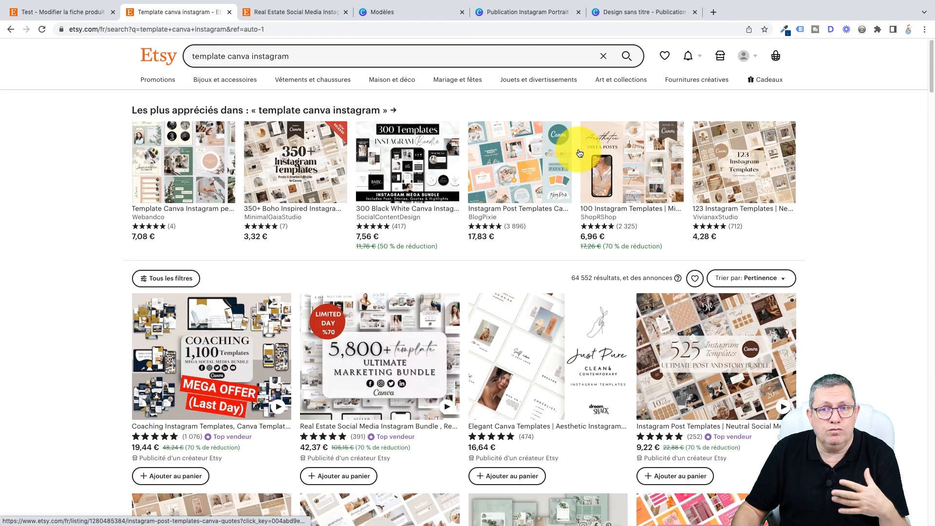
{"action": "left_click", "coordinate": [431, 12]}
{"action": "left_click", "coordinate": [508, 16]}
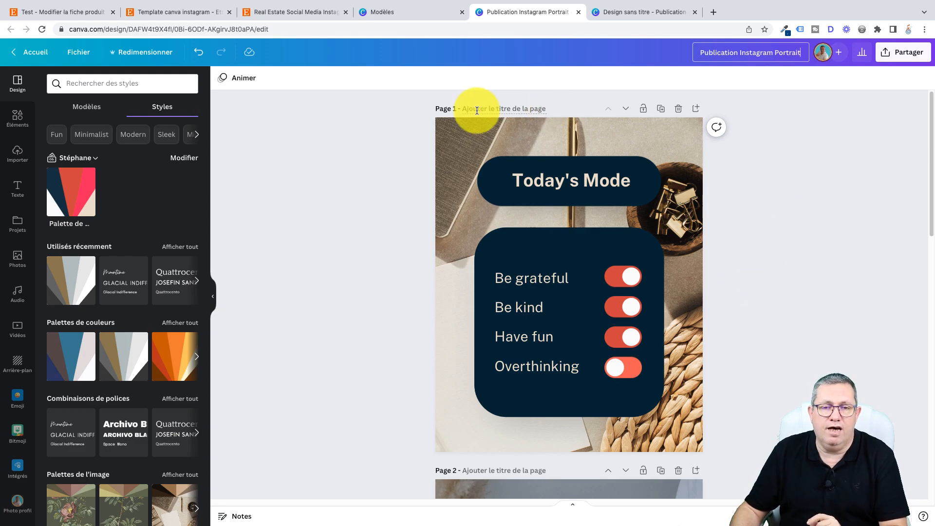
Close the template preview and search Canva's templates for "pdf guide"
{"action": "left_click", "coordinate": [397, 15]}
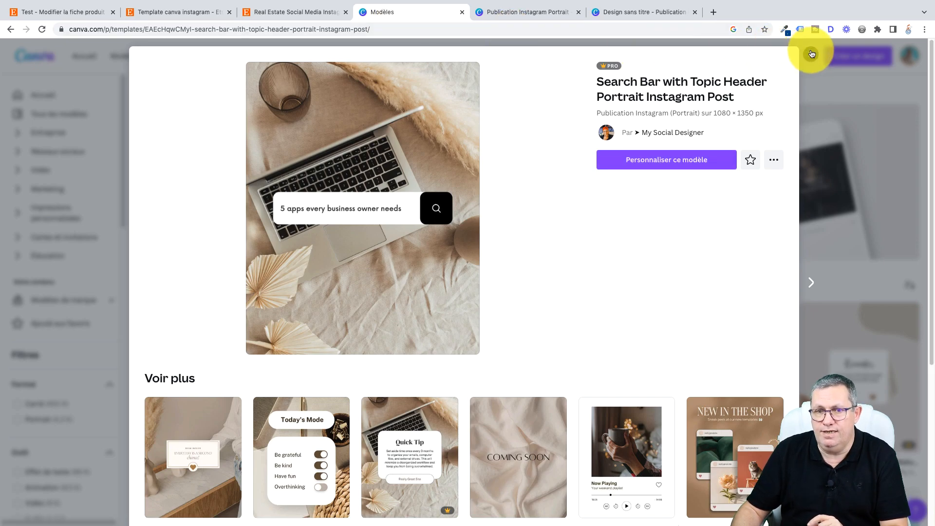
{"action": "left_click", "coordinate": [811, 54]}
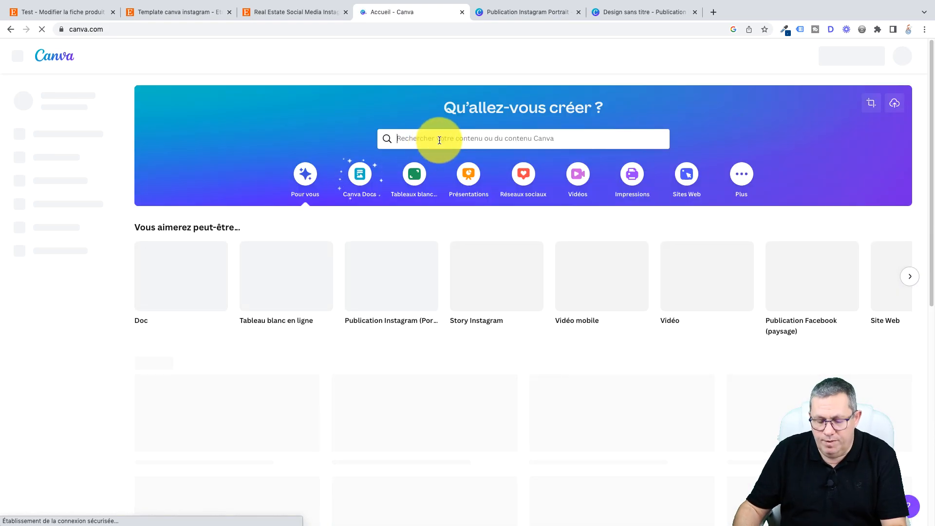
{"action": "left_click", "coordinate": [439, 140]}
{"action": "type", "text": "pdf"}
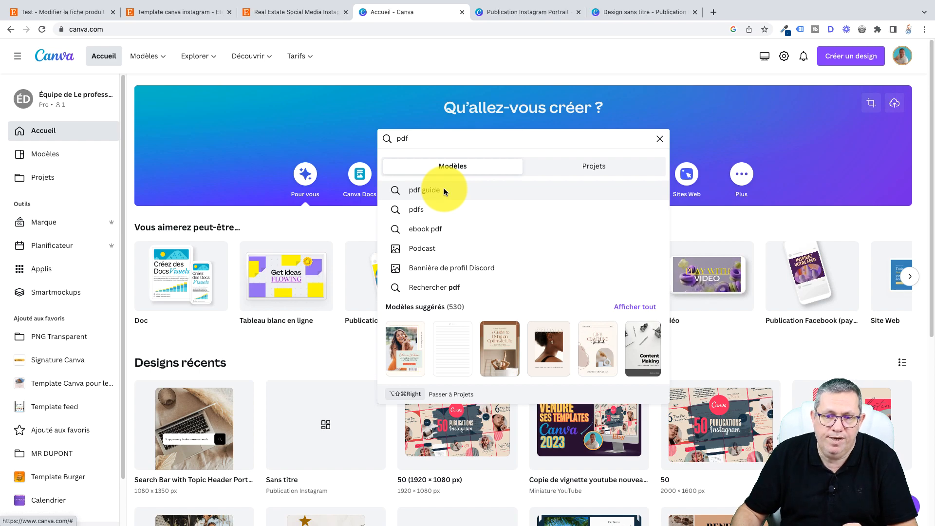
{"action": "left_click", "coordinate": [444, 191]}
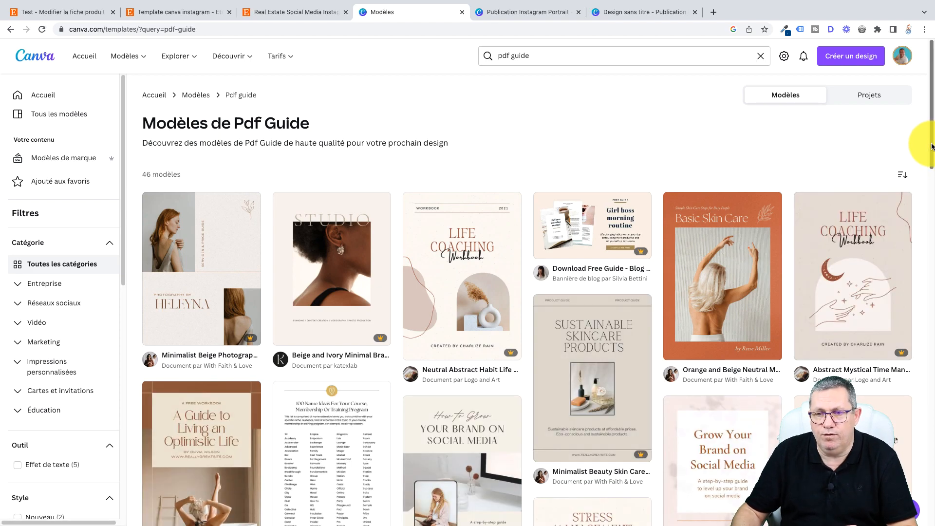
Create a new design from the Beige and Blush Simple Minimalist eBook PDF template
{"action": "left_click_drag", "start_coordinate": [932, 146], "coordinate": [932, 122]}
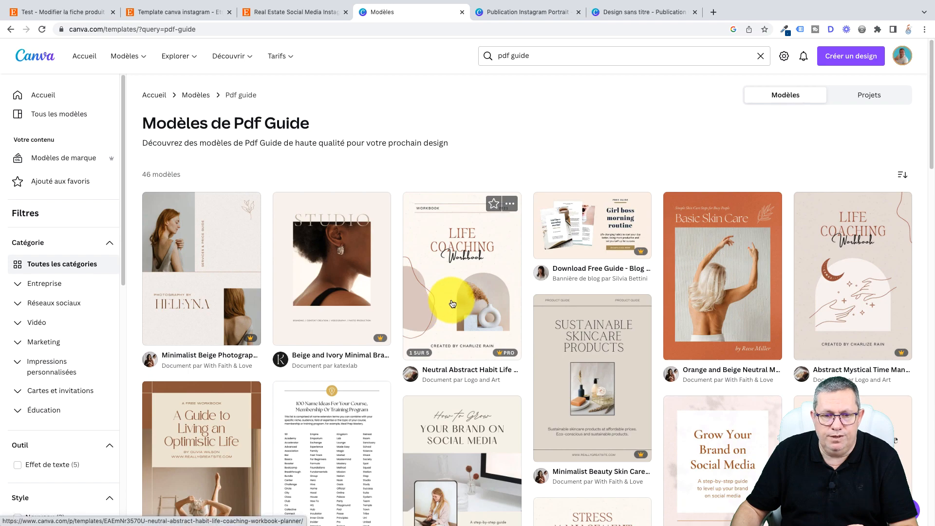
{"action": "left_click", "coordinate": [440, 437]}
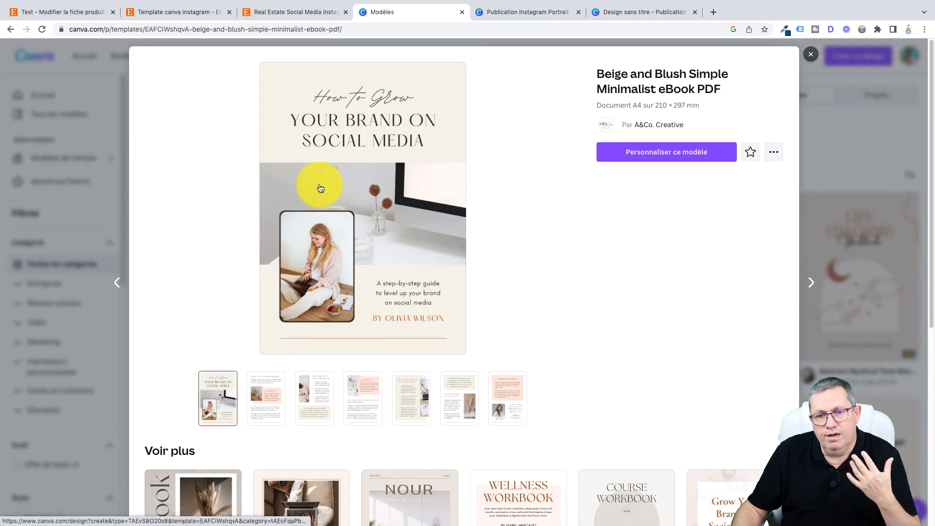
{"action": "left_click", "coordinate": [685, 153]}
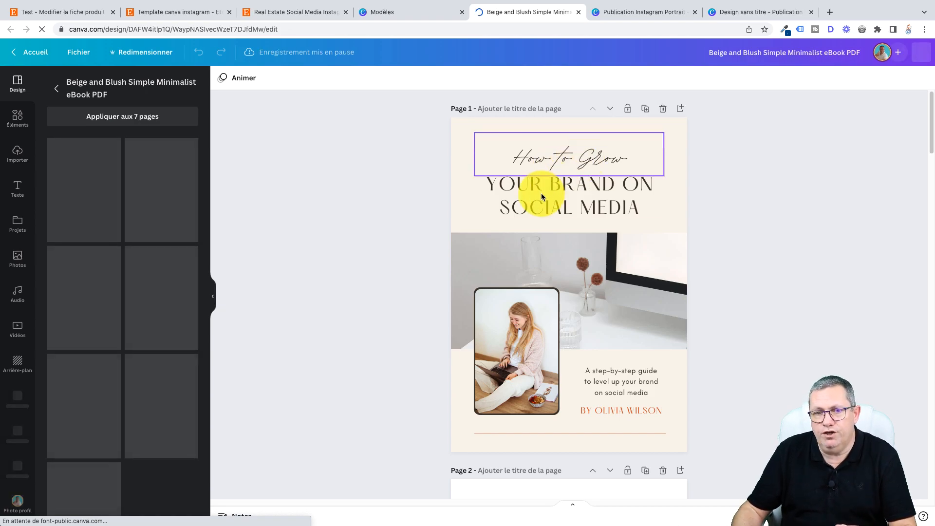
Replace the cover's script heading with "Merci d'avoir acheté mes templates" and shrink it to size 52 on one line
{"action": "left_click", "coordinate": [547, 162]}
{"action": "double_click", "coordinate": [636, 161]}
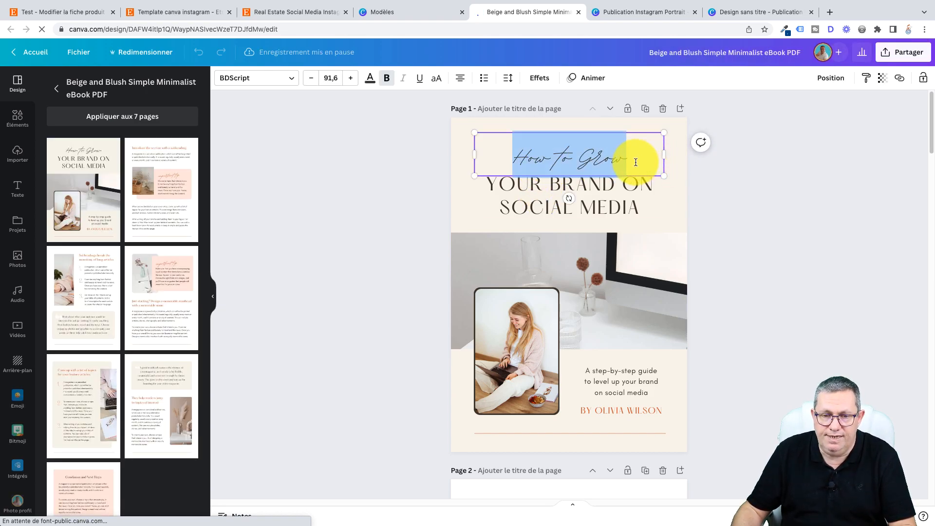
{"action": "type", "text": "Merci"}
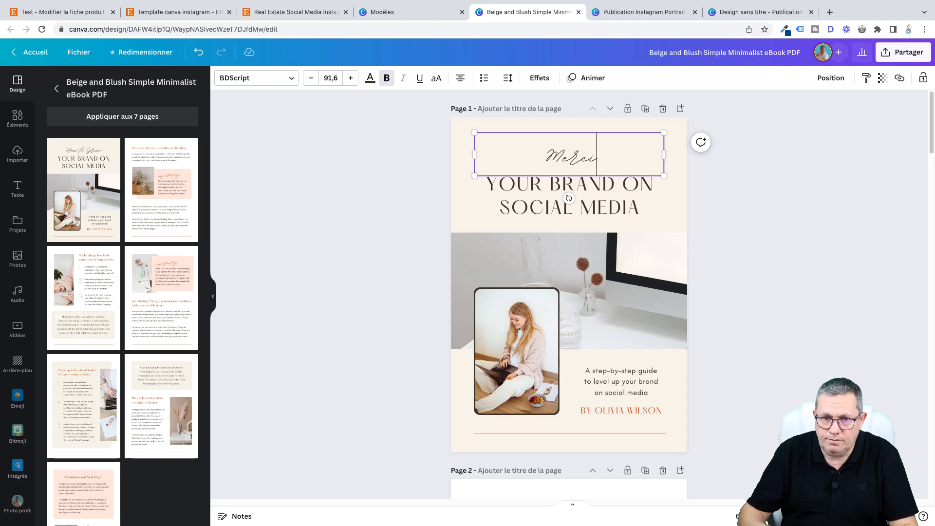
{"action": "type", "text": " d'avi"}
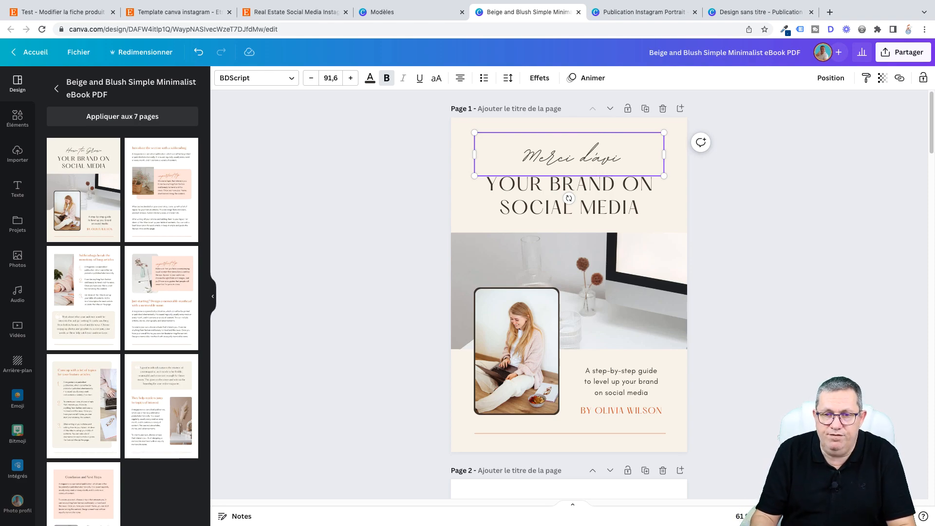
{"action": "key", "text": "BackSpace"}
{"action": "type", "text": "oir achete"}
{"action": "key", "text": "BackSpace"}
{"action": "type", "text": "é mes templates"}
{"action": "left_click_drag", "start_coordinate": [664, 223], "coordinate": [662, 159]}
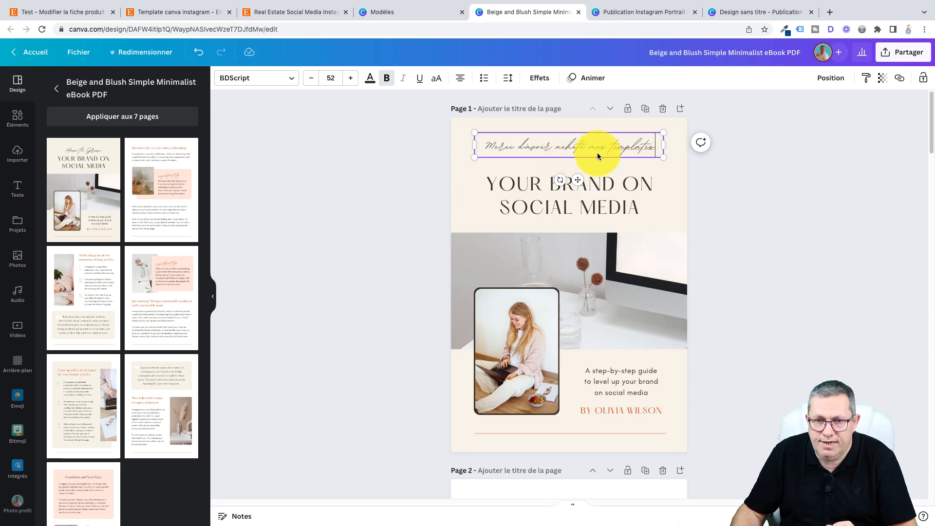
Replace the cover's main title with "MODE D'EMPLOI"
{"action": "left_click", "coordinate": [612, 200]}
{"action": "double_click", "coordinate": [645, 206]}
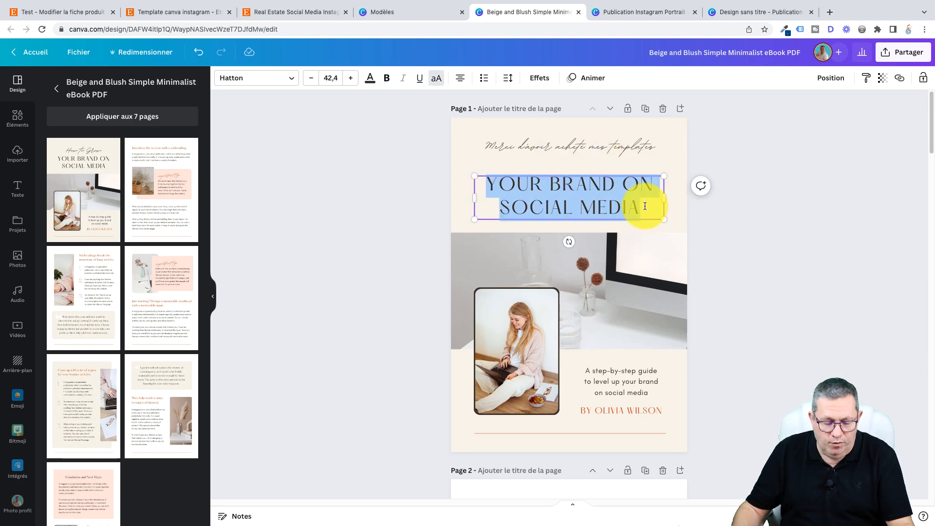
{"action": "type", "text": "MODE D'"}
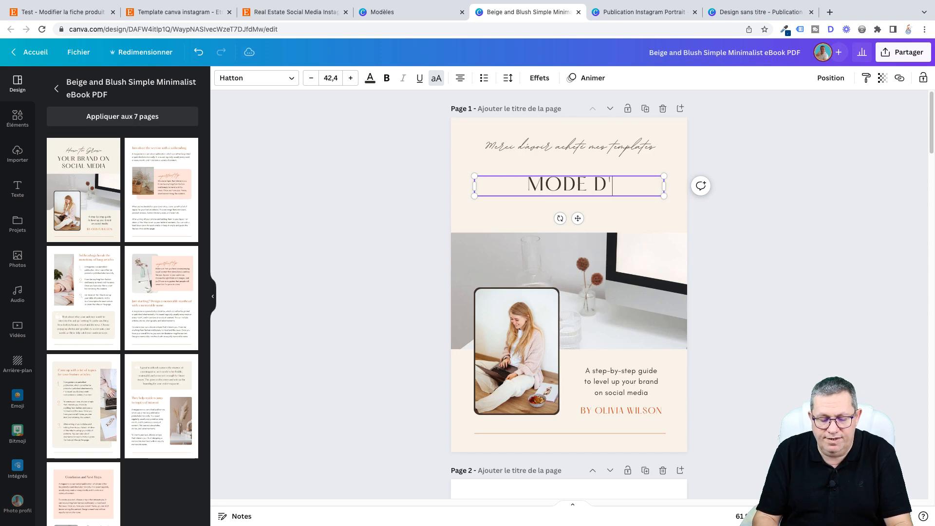
{"action": "type", "text": "EMPOI"}
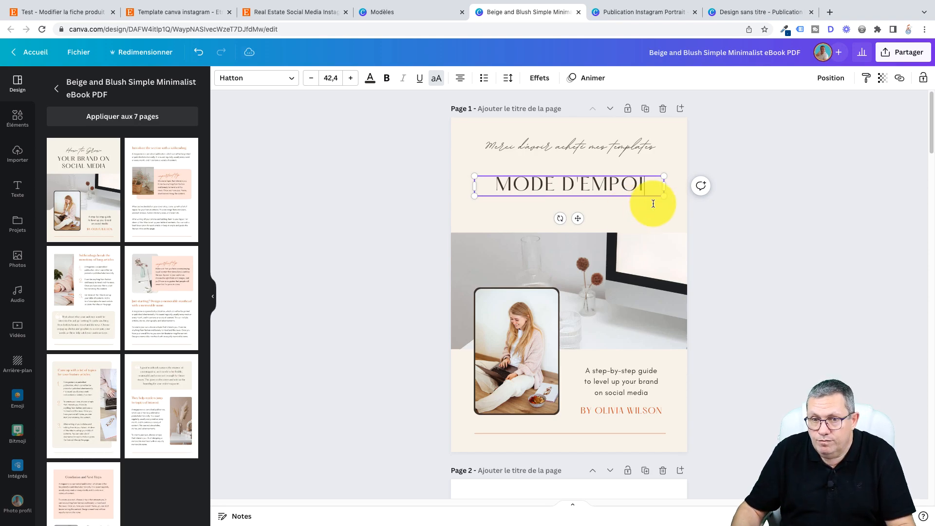
{"action": "left_click", "coordinate": [619, 185]}
{"action": "type", "text": "L"}
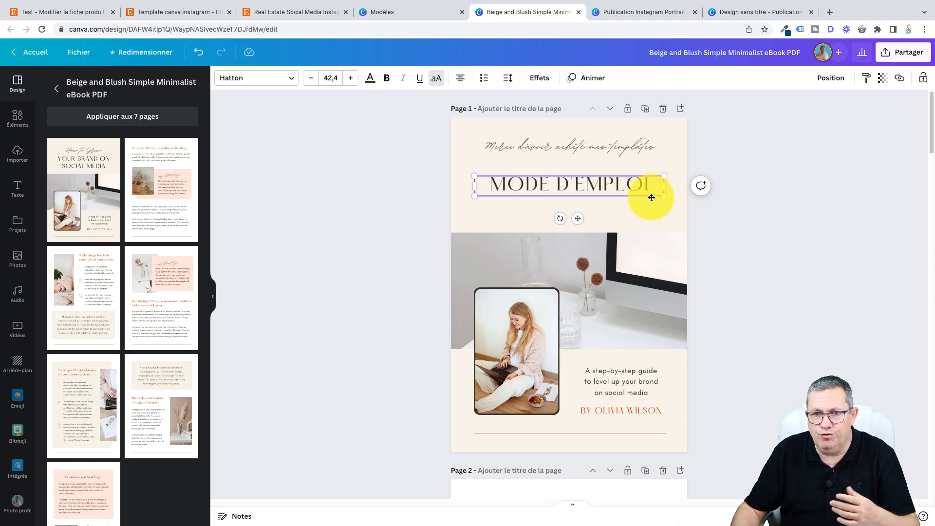
Replace the cover's description with "ceci est un guide à t'apprendre à te servir de mes templates"
{"action": "left_click", "coordinate": [627, 384]}
{"action": "double_click", "coordinate": [651, 391]}
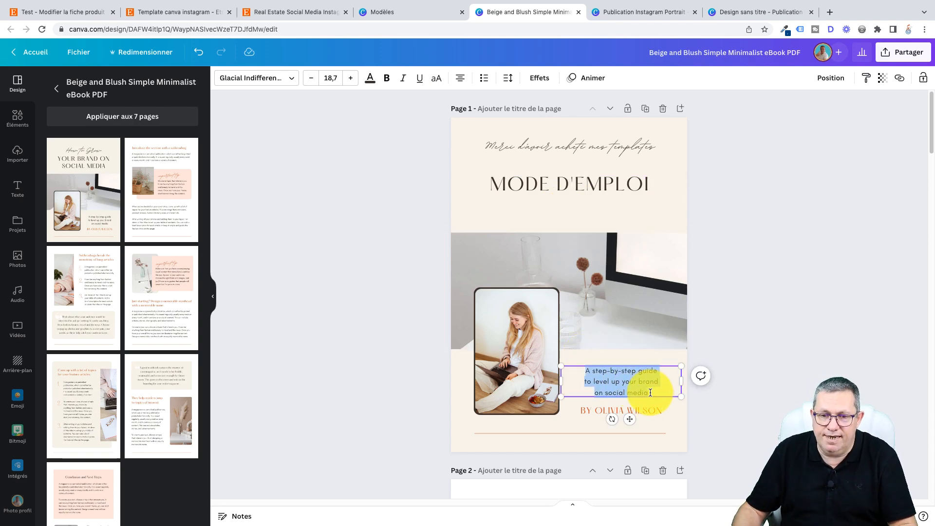
{"action": "type", "text": "ceci"}
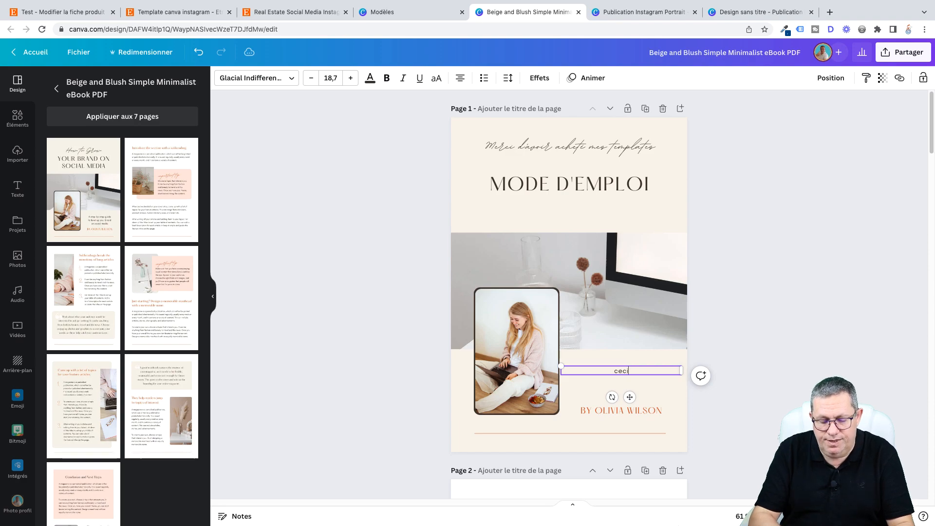
{"action": "type", "text": " est un guide à l'apprendre à te"}
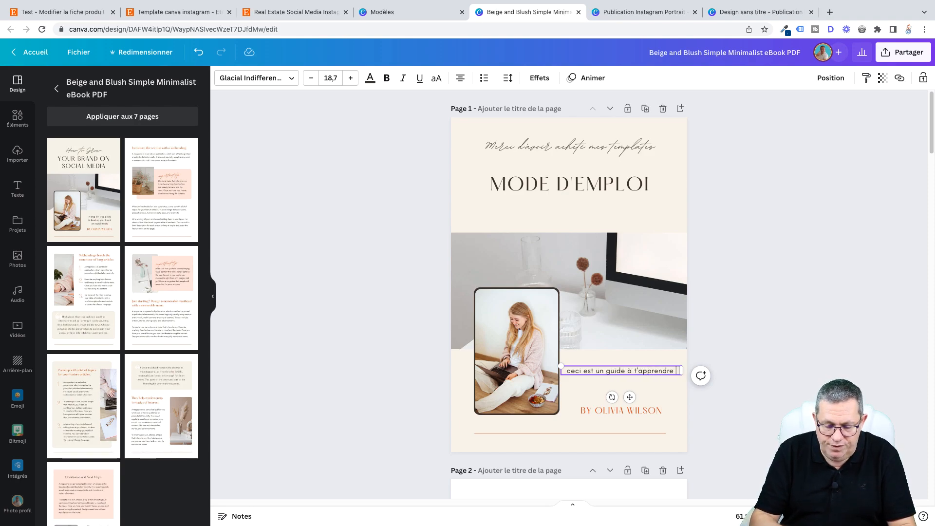
{"action": "type", "text": " serv"}
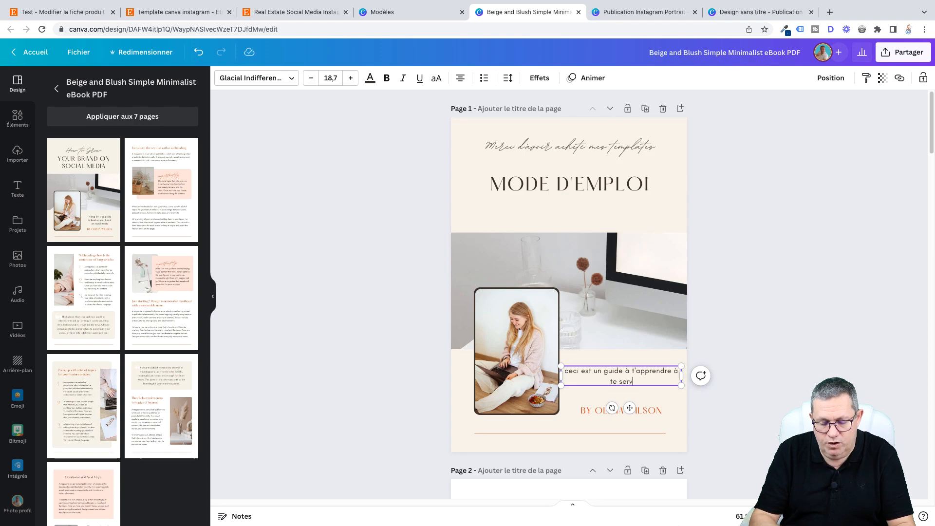
{"action": "type", "text": "ir de mes templates"}
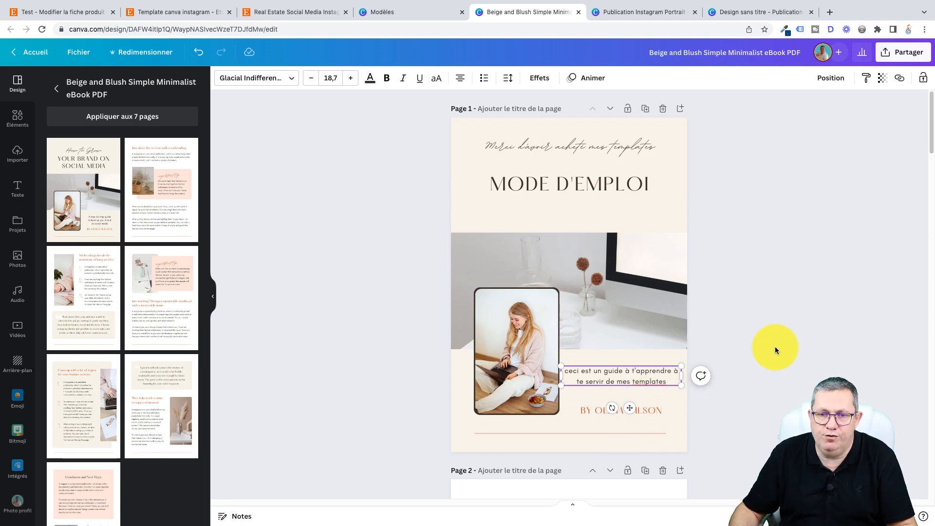
Delete the photo and the pink important tip box from the middle of page 2
{"action": "left_click_drag", "start_coordinate": [931, 142], "coordinate": [932, 196]}
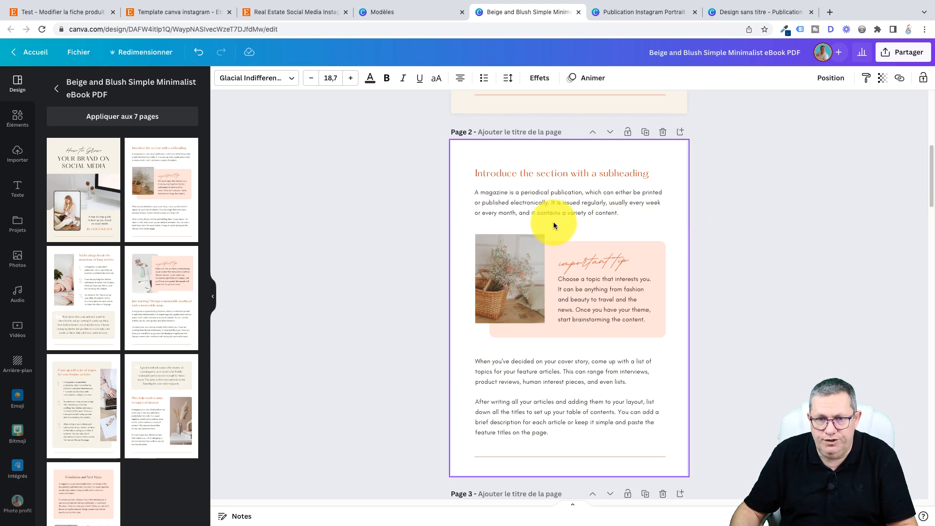
{"action": "left_click_drag", "start_coordinate": [465, 246], "coordinate": [677, 329]}
{"action": "left_click", "coordinate": [569, 212]}
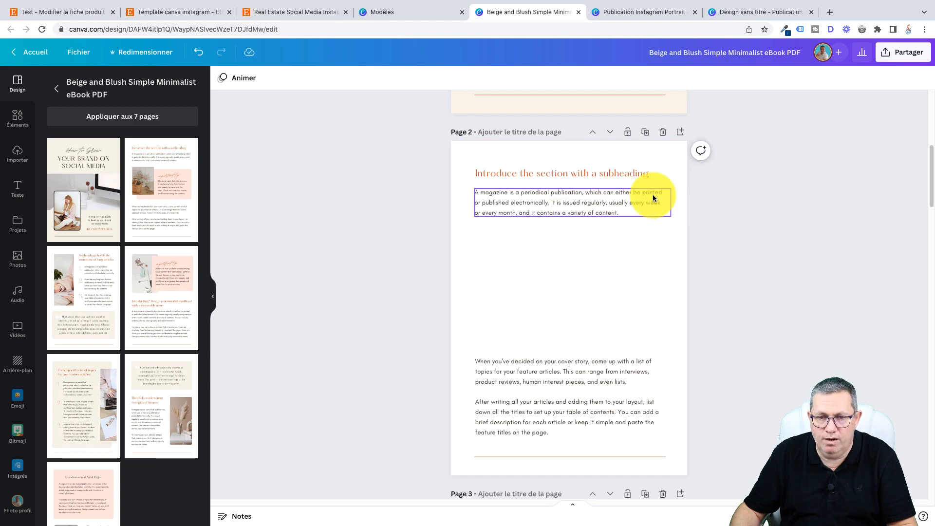
Replace the page 2 heading with "Pour télécharger mes templates, il te suffit de cliquer sur les modèles correspond"
{"action": "mouse_move", "coordinate": [932, 199]}
{"action": "left_mouse_down"}
{"action": "mouse_move", "coordinate": [928, 136]}
{"action": "mouse_move", "coordinate": [929, 184]}
{"action": "left_mouse_up"}
{"action": "left_click", "coordinate": [574, 276]}
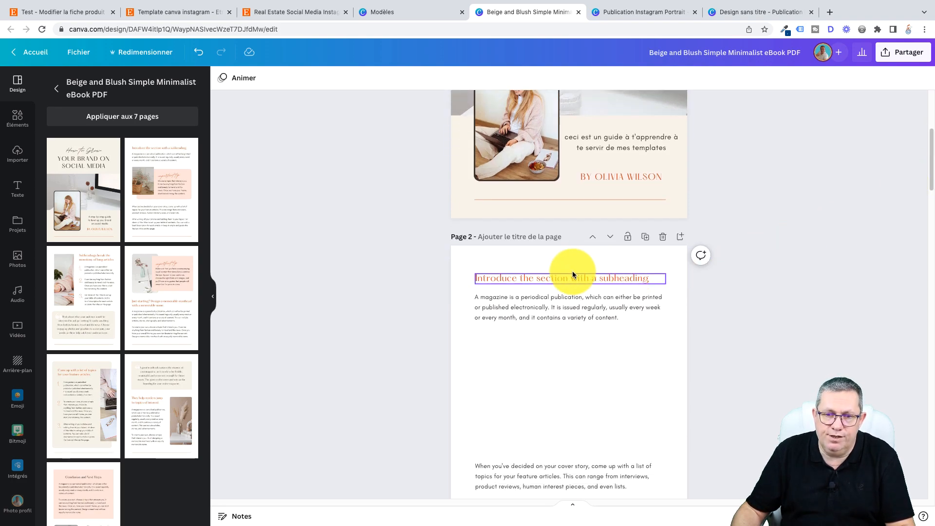
{"action": "double_click", "coordinate": [649, 281]}
{"action": "type", "text": "Pou"}
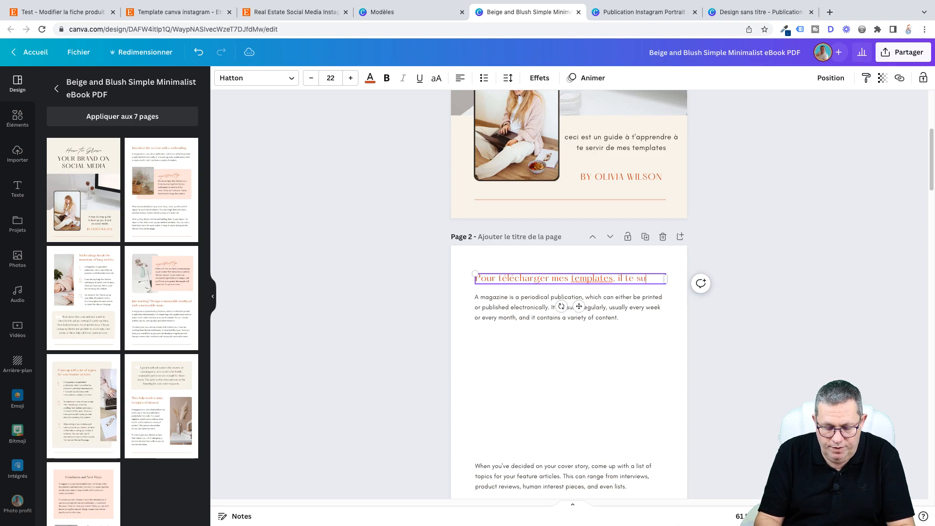
{"action": "type", "text": "de"}
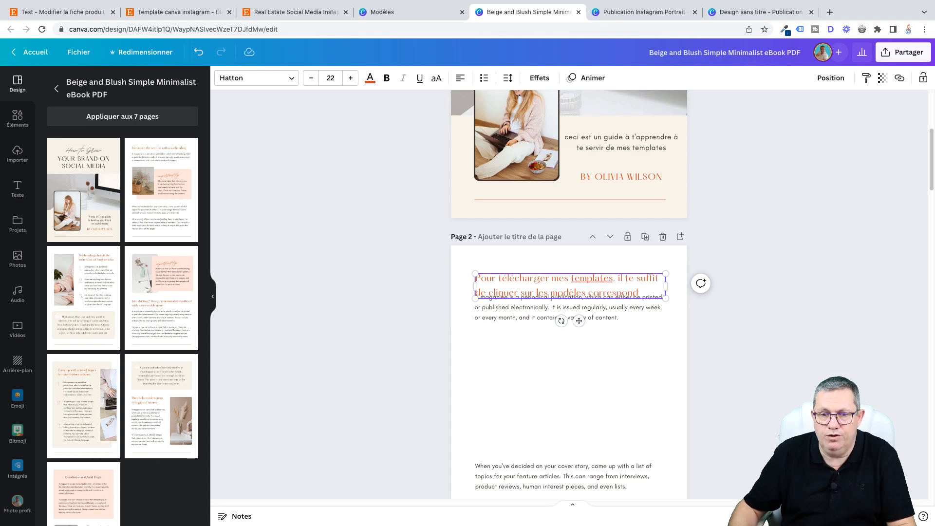
Shrink the two-line page 2 heading slightly and move the paragraph beneath it down to clear the overlap
{"action": "left_click", "coordinate": [637, 311]}
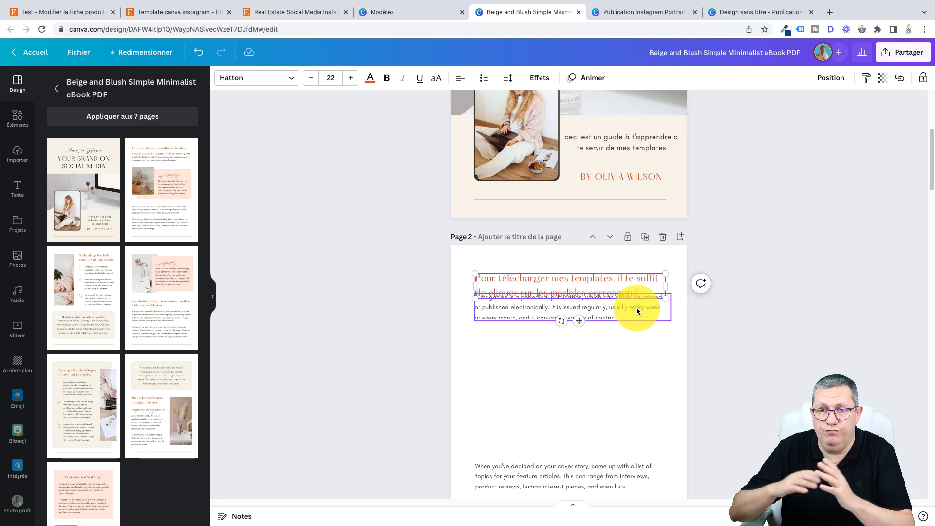
{"action": "left_click_drag", "start_coordinate": [666, 286], "coordinate": [633, 323]}
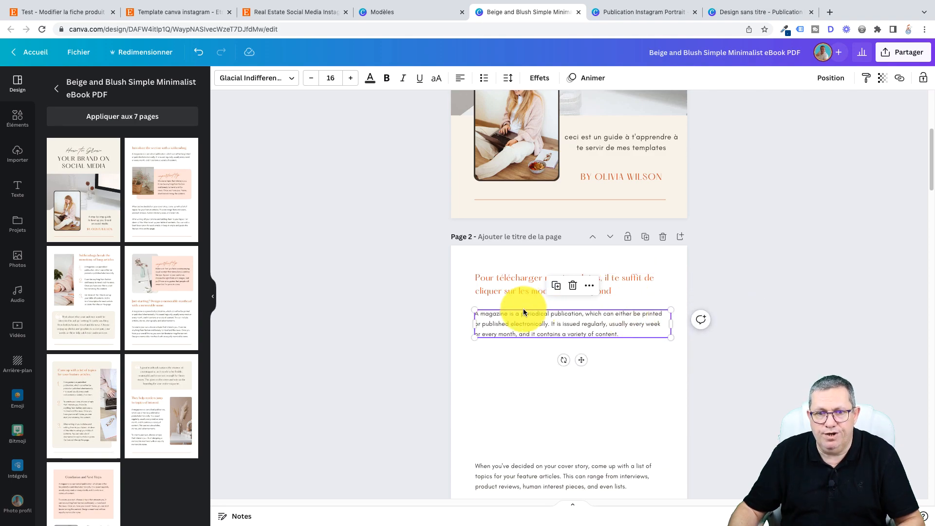
{"action": "left_click", "coordinate": [763, 279]}
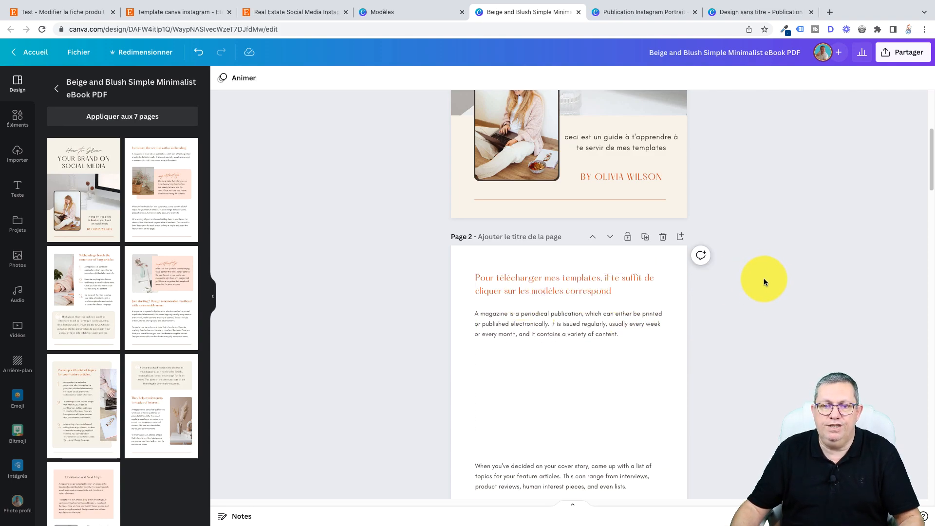
Replace the paragraph under the page 2 heading with "Modèles de publication Post en mode en portrait"
{"action": "left_click", "coordinate": [615, 291]}
{"action": "left_click", "coordinate": [516, 331]}
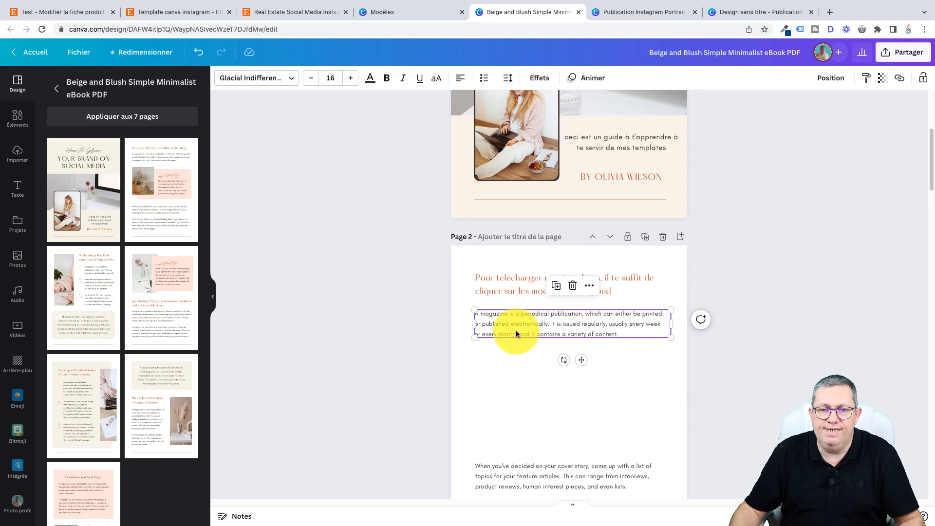
{"action": "double_click", "coordinate": [629, 334]}
{"action": "key", "text": "BackSpace"}
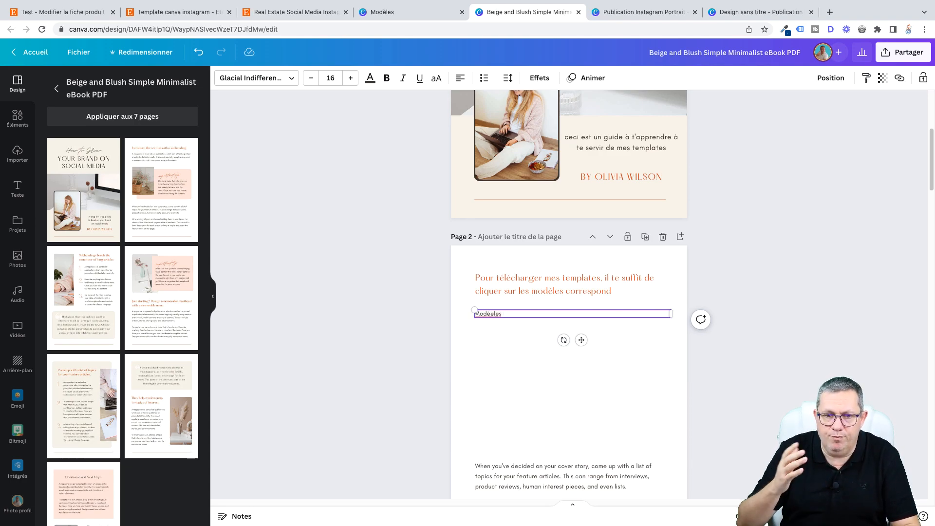
{"action": "left_click", "coordinate": [495, 320]}
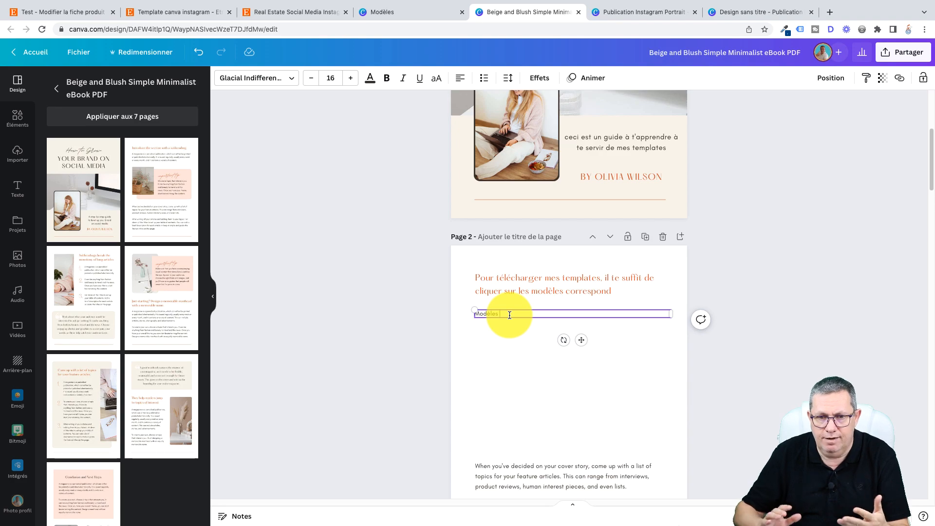
{"action": "type", "text": "d"}
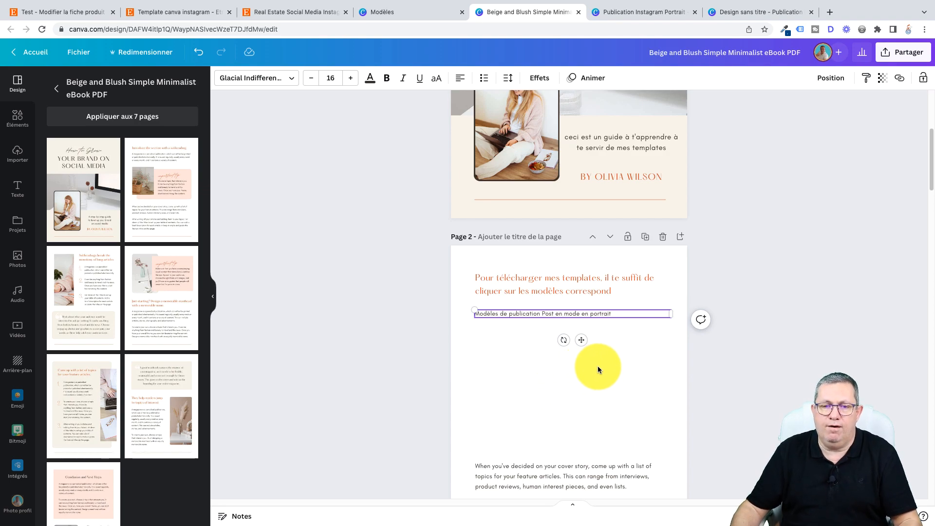
{"action": "left_click", "coordinate": [577, 378]}
Duplicate the "Modèles de publication Post en mode en portrait" line and place the copy directly below the original
{"action": "left_click", "coordinate": [614, 314]}
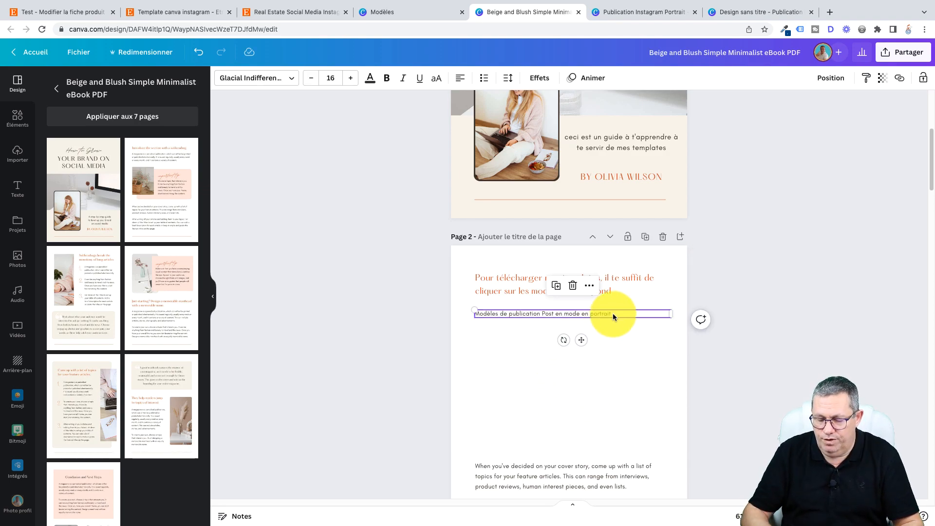
{"action": "left_click", "coordinate": [556, 285]}
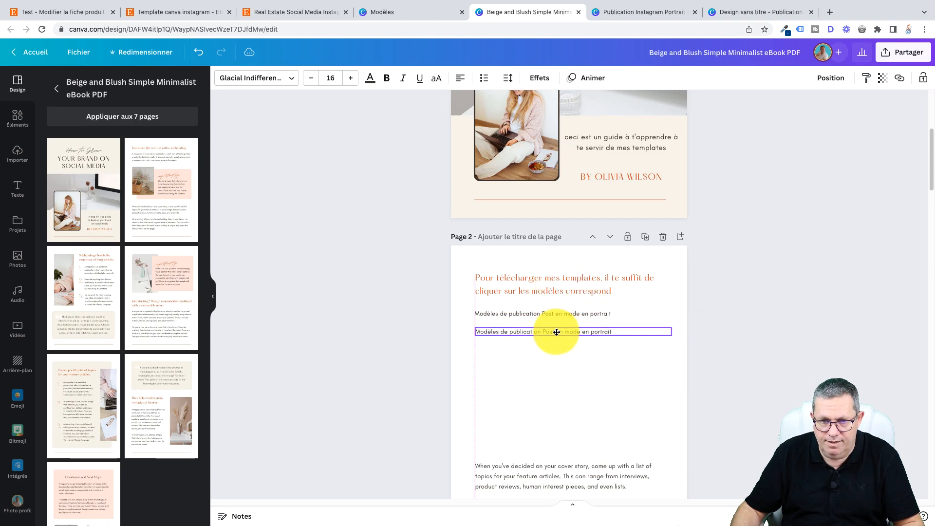
{"action": "left_click", "coordinate": [622, 331]}
{"action": "left_click_drag", "start_coordinate": [621, 332], "coordinate": [460, 332]}
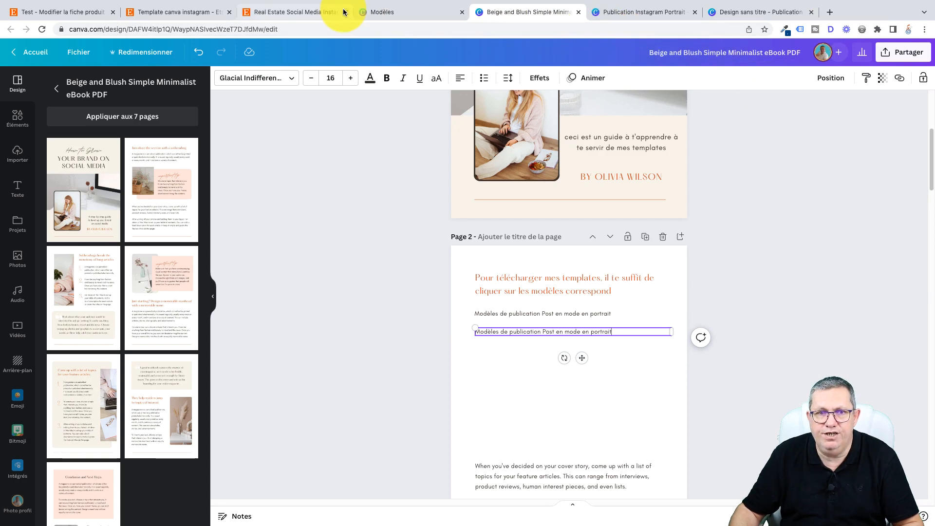
Switch to the Publication Instagram Portrait design and copy its template link (Lien du modèle) from the sharing options
{"action": "left_click", "coordinate": [608, 13]}
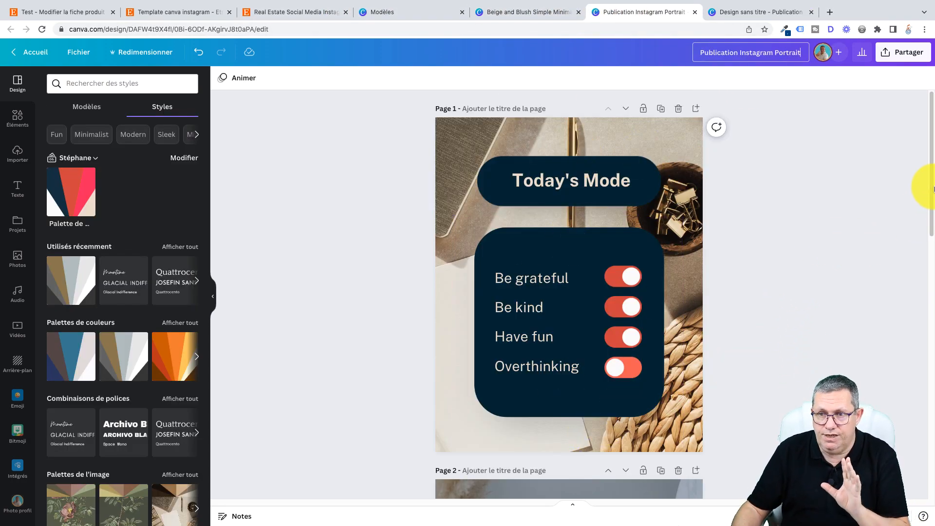
{"action": "left_click_drag", "start_coordinate": [932, 198], "coordinate": [925, 147]}
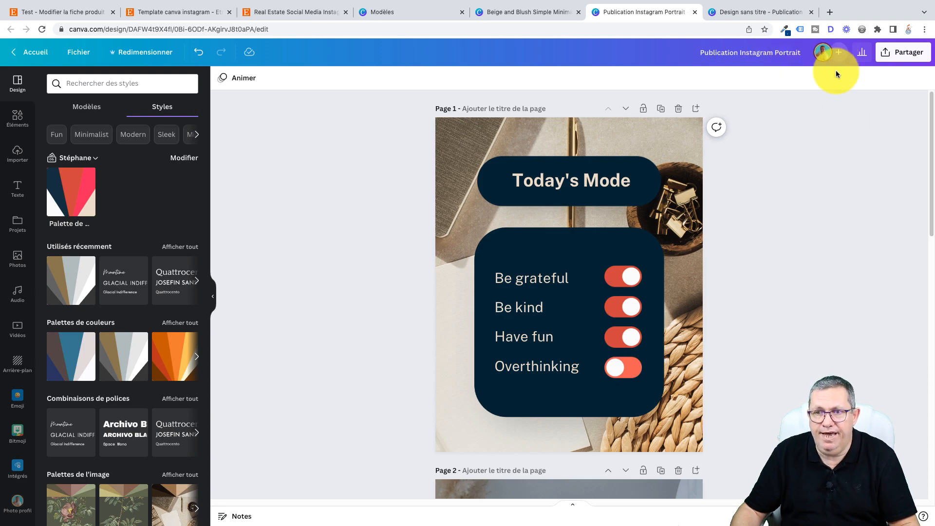
{"action": "left_click", "coordinate": [912, 58]}
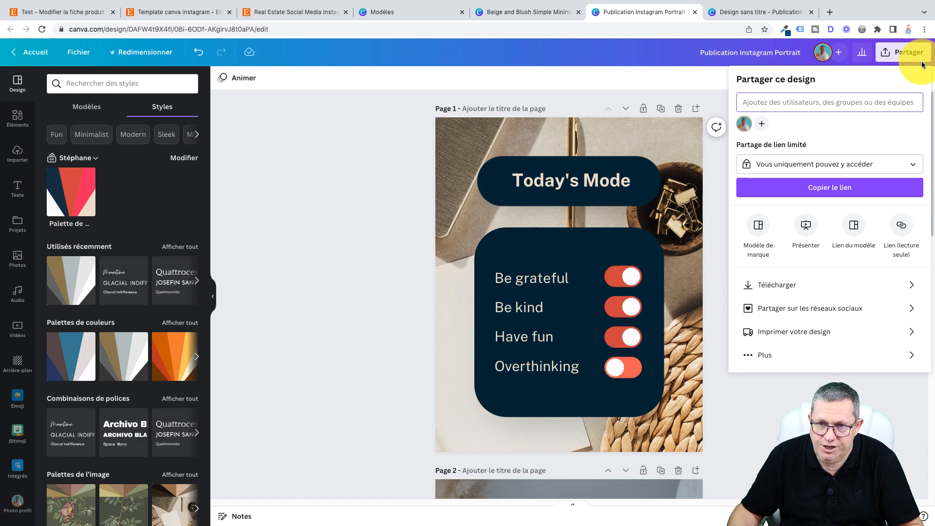
{"action": "left_click", "coordinate": [843, 188]}
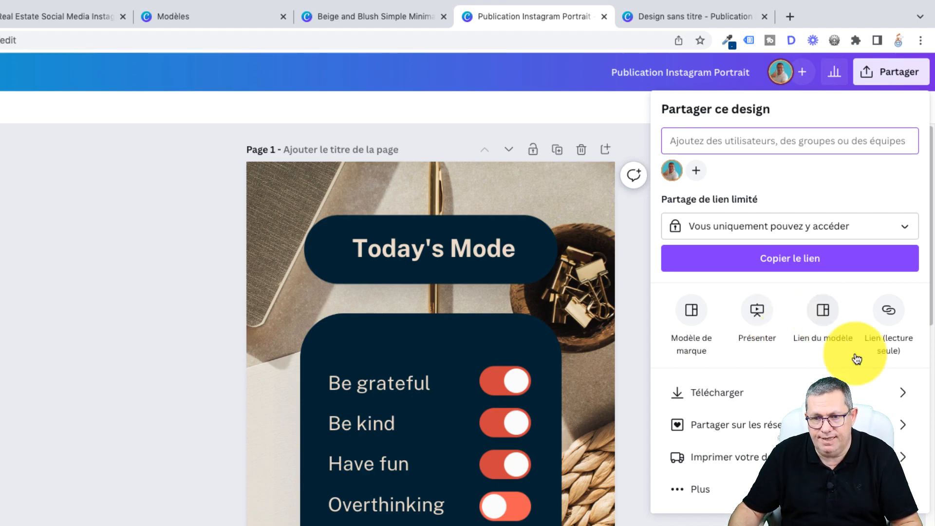
{"action": "left_click", "coordinate": [698, 489]}
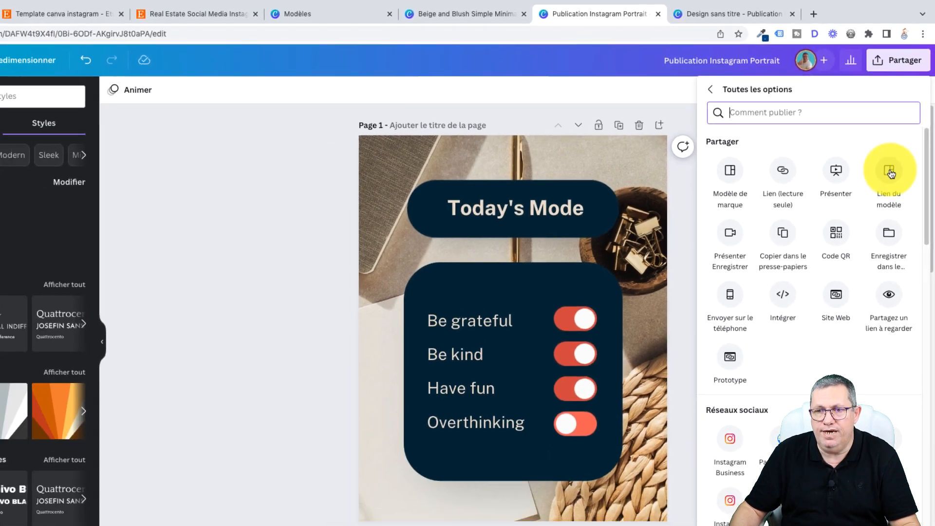
{"action": "left_click", "coordinate": [890, 172]}
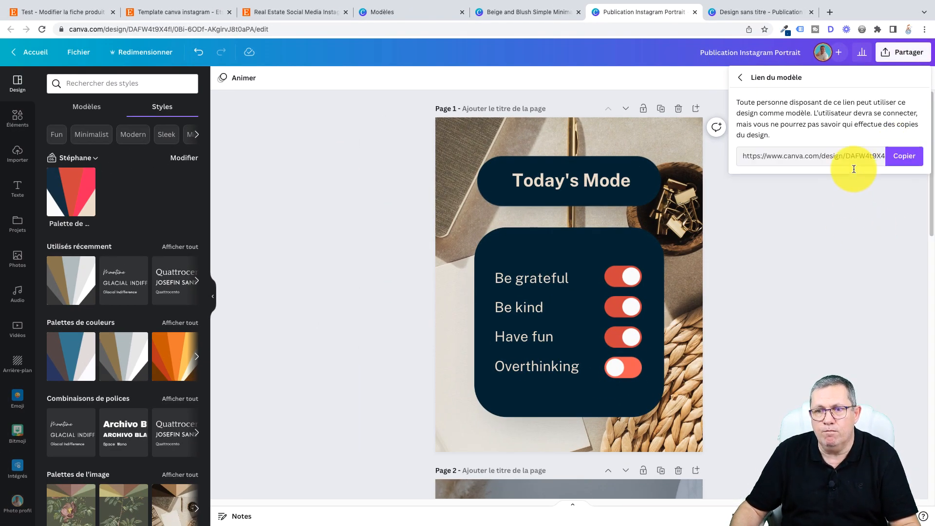
{"action": "left_click", "coordinate": [905, 159]}
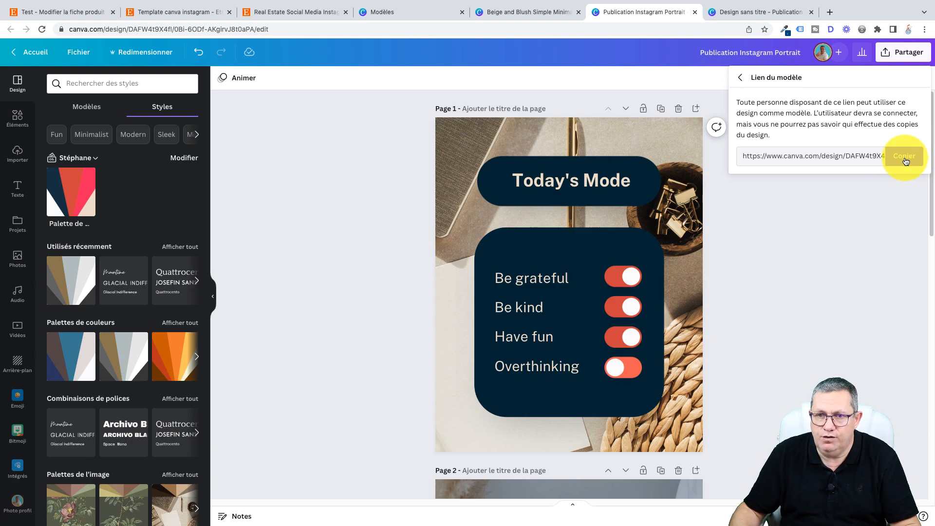
{"action": "left_click", "coordinate": [905, 160]}
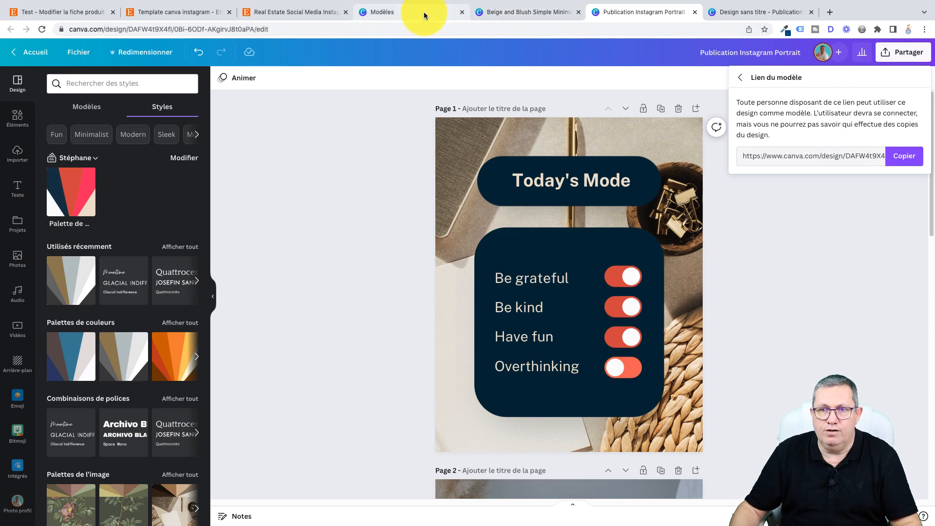
Return to the eBook guide and rename the document "Mode d'emploi template" followed by the author's first name
{"action": "left_click", "coordinate": [524, 13]}
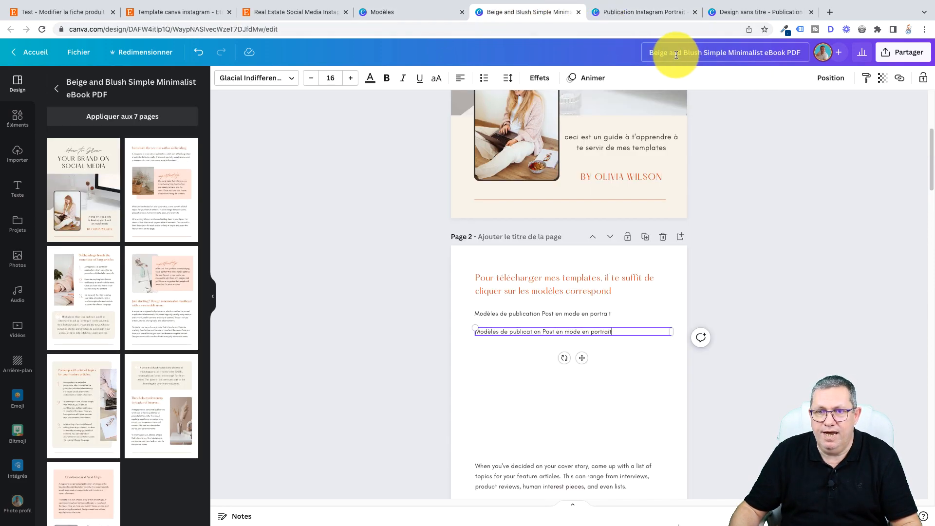
{"action": "left_click", "coordinate": [799, 54]}
{"action": "type", "text": "Mod"}
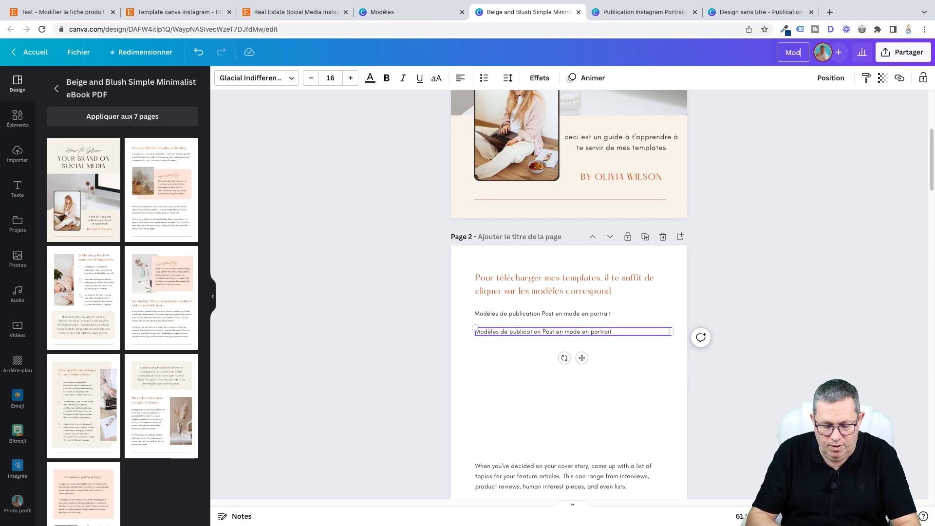
{"action": "type", "text": "e d'emploi tempate"}
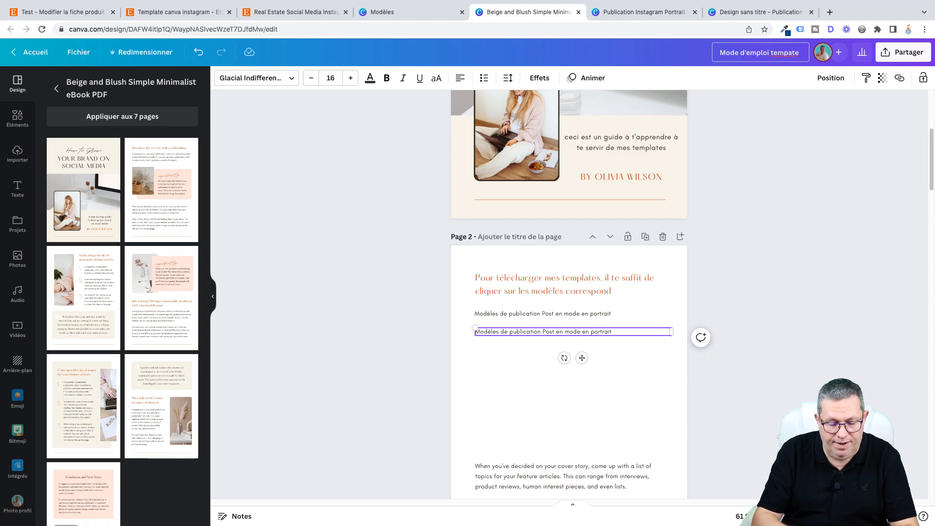
{"action": "key", "text": "BackSpace"}
{"action": "key", "text": "BackSpace"}
{"action": "key", "text": "BackSpace"}
{"action": "type", "text": "late Stéphane"}
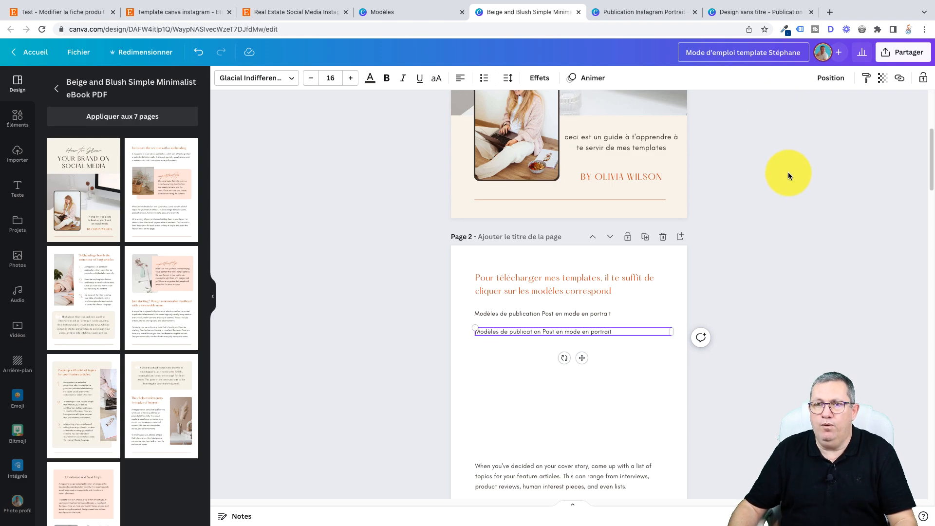
{"action": "left_click", "coordinate": [774, 190]}
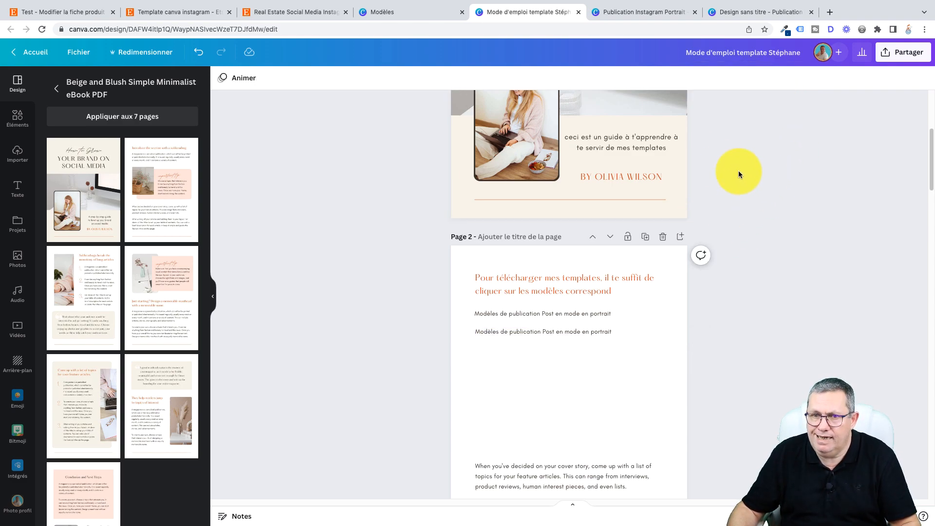
Replace the duplicated line's text on page 2 with the copied Canva template link
{"action": "left_click", "coordinate": [596, 333]}
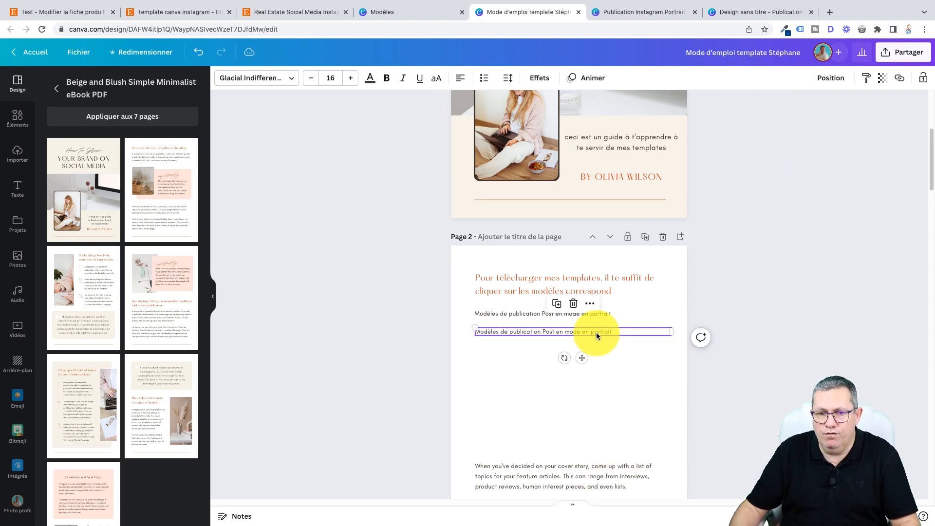
{"action": "left_click_drag", "start_coordinate": [615, 332], "coordinate": [479, 332]}
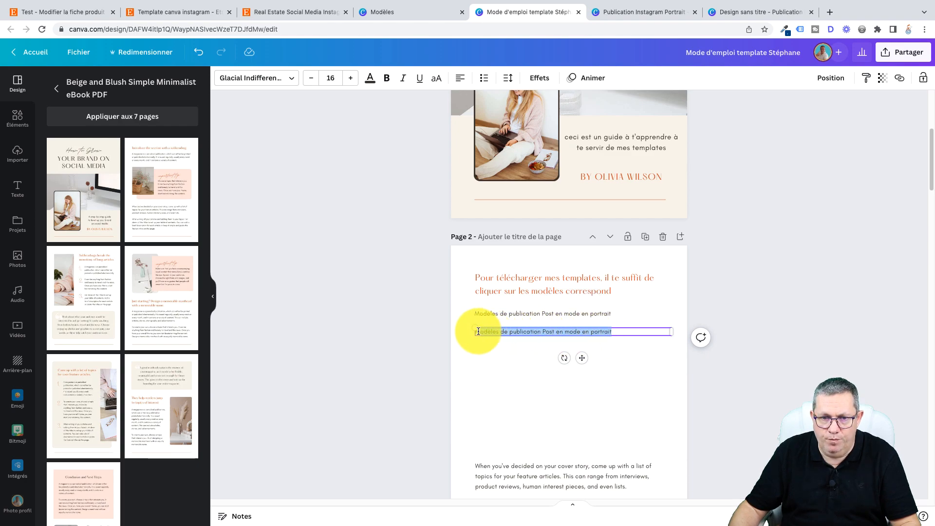
{"action": "key", "text": "BackSpace"}
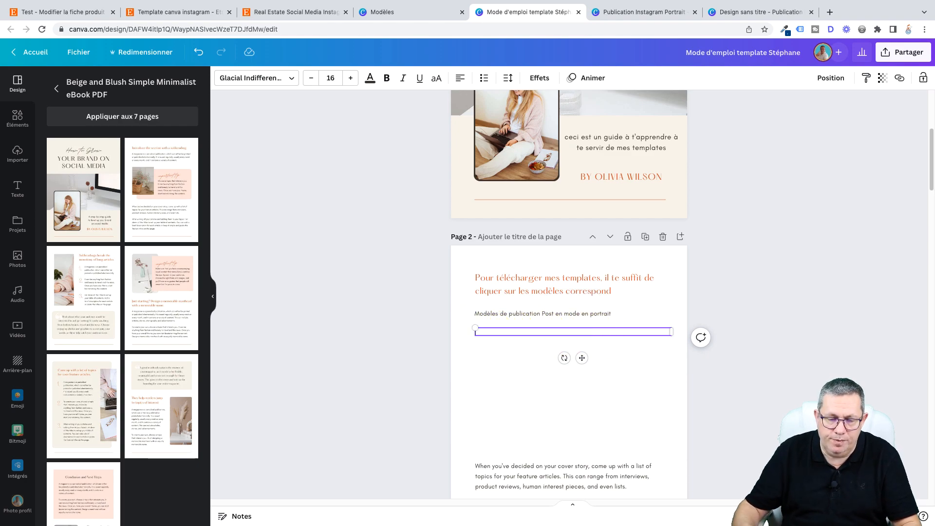
{"action": "right_click", "coordinate": [486, 329]}
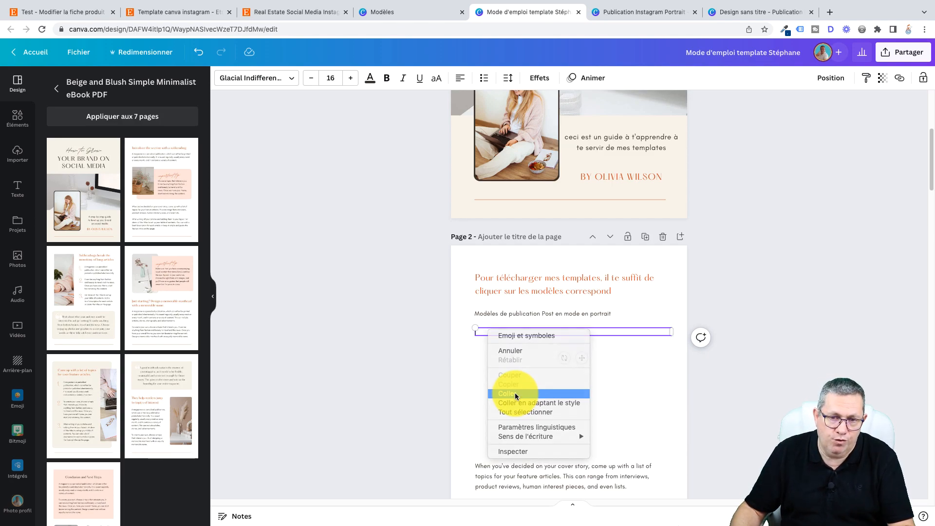
{"action": "left_click", "coordinate": [516, 393]}
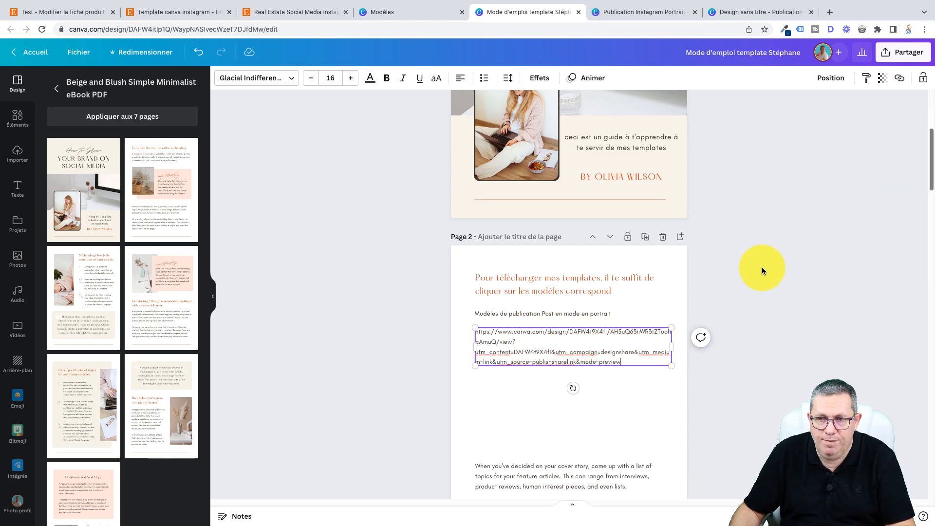
Add a hyperlink to the URL text box on page 2 using the same copied template link
{"action": "left_click", "coordinate": [900, 79]}
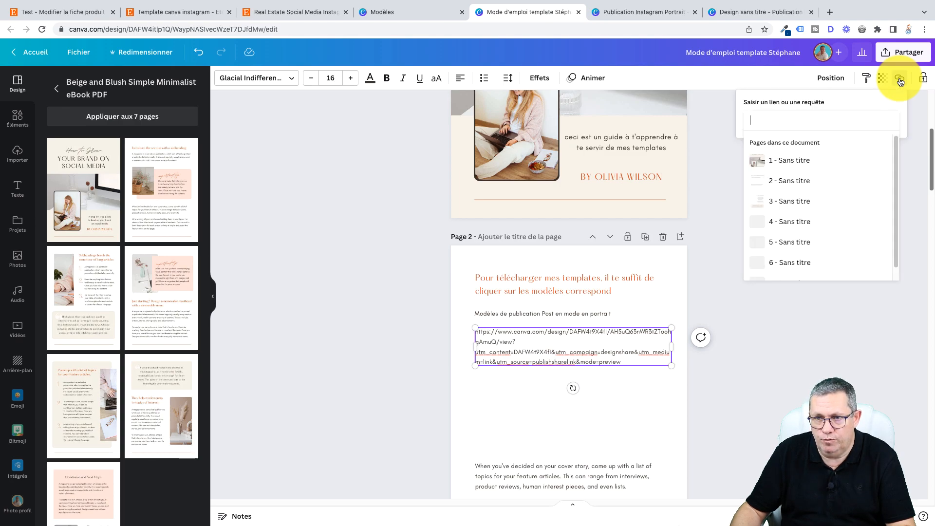
{"action": "right_click", "coordinate": [772, 116]}
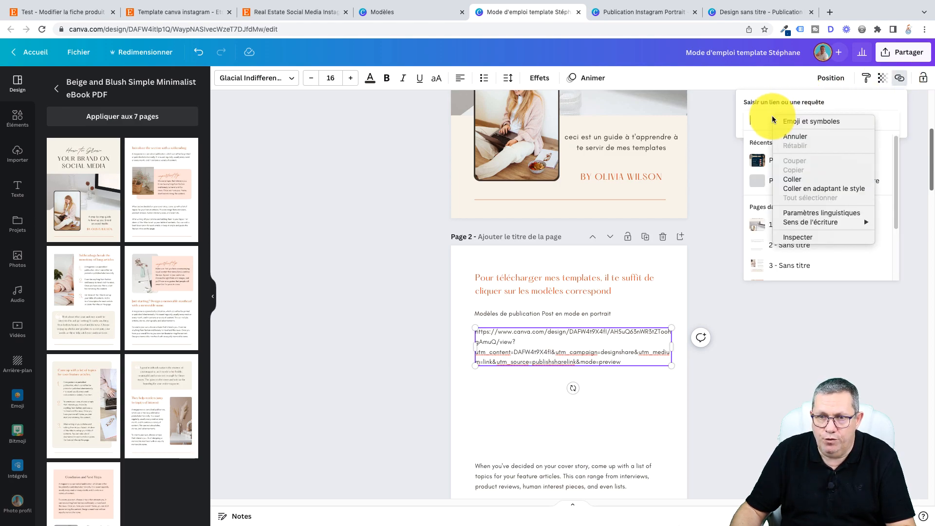
{"action": "left_click", "coordinate": [796, 179]}
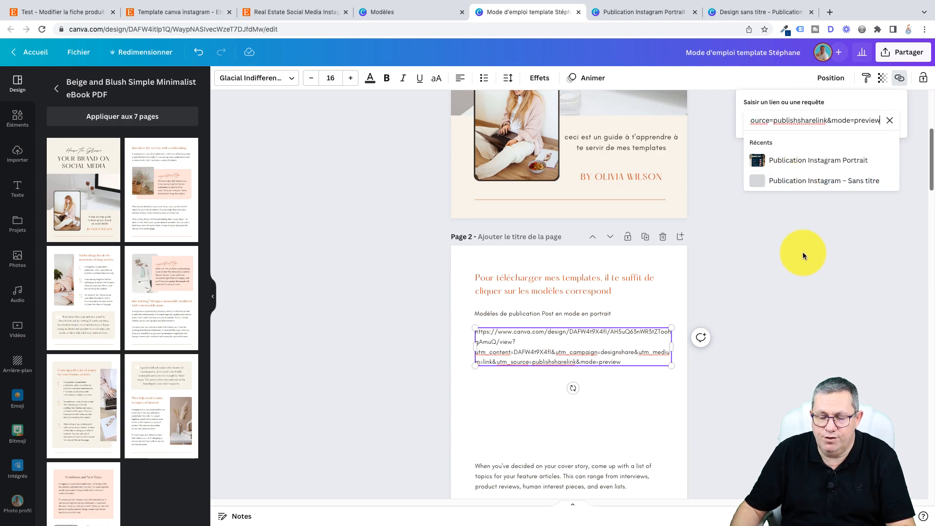
{"action": "key", "text": "Return"}
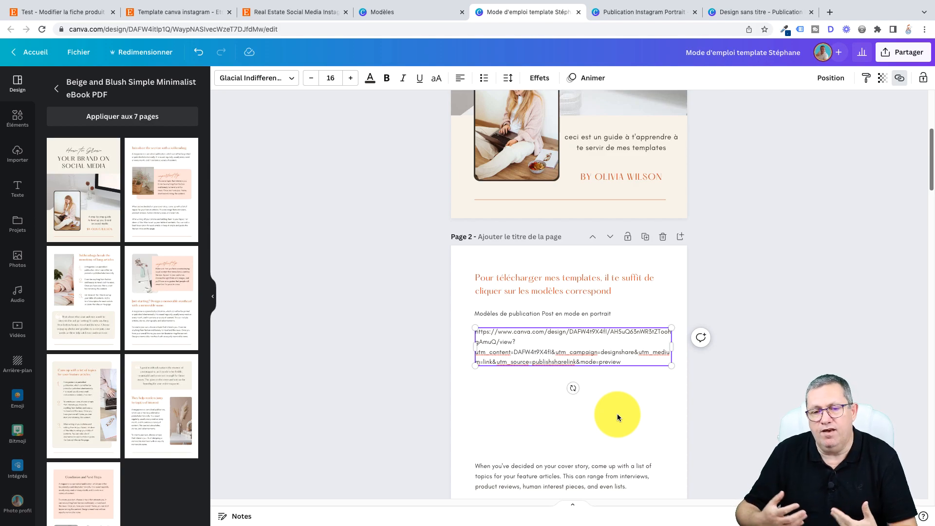
Delete all the leftover eBook pages after page 2 of the guide
{"action": "left_click", "coordinate": [617, 413]}
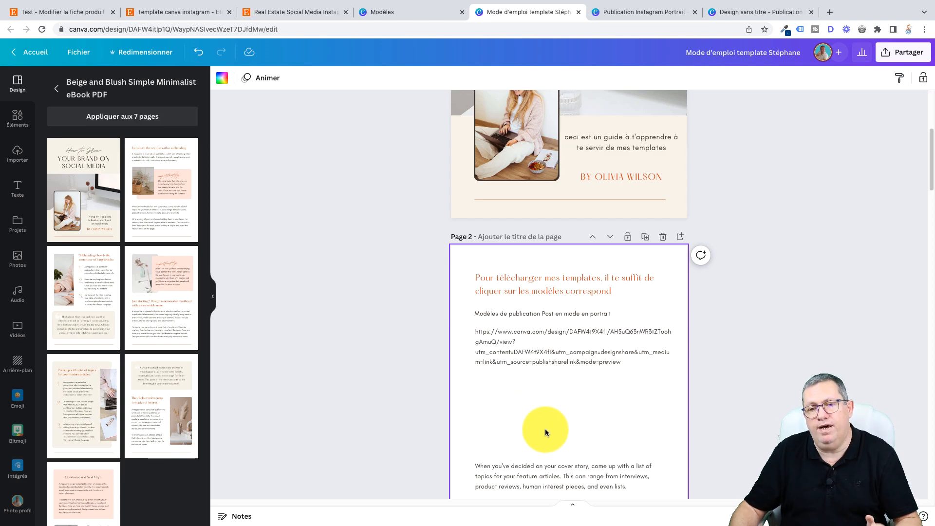
{"action": "left_click_drag", "start_coordinate": [932, 183], "coordinate": [921, 225]}
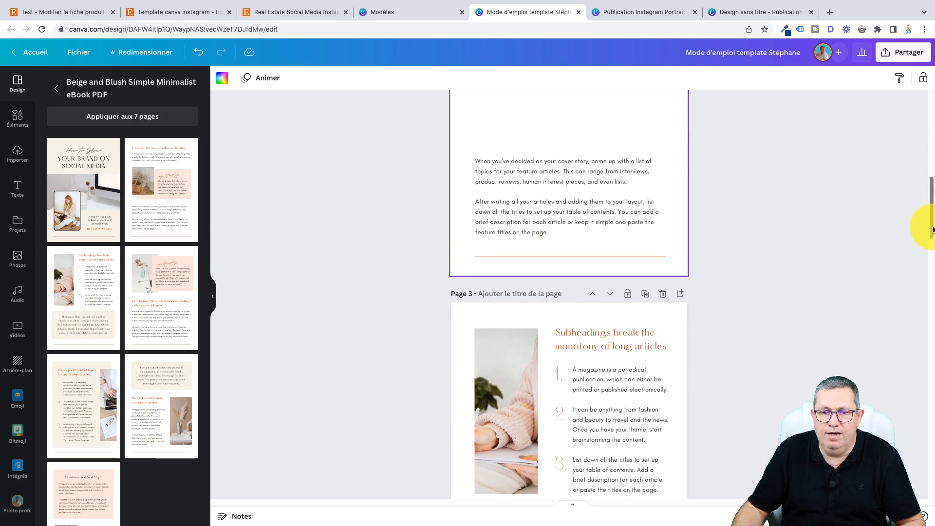
{"action": "left_click", "coordinate": [664, 294]}
{"action": "left_click", "coordinate": [663, 294]}
{"action": "left_click", "coordinate": [663, 295]}
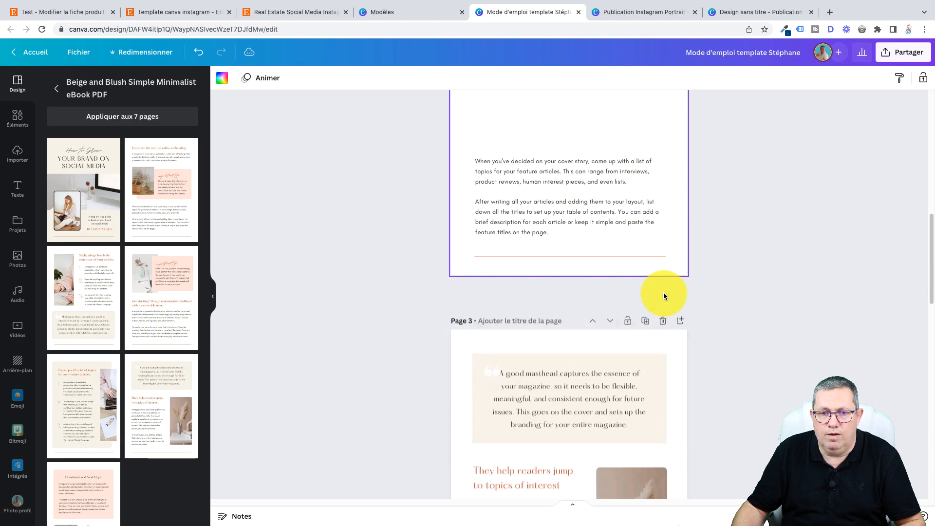
{"action": "left_click", "coordinate": [664, 294]}
{"action": "left_click", "coordinate": [663, 294]}
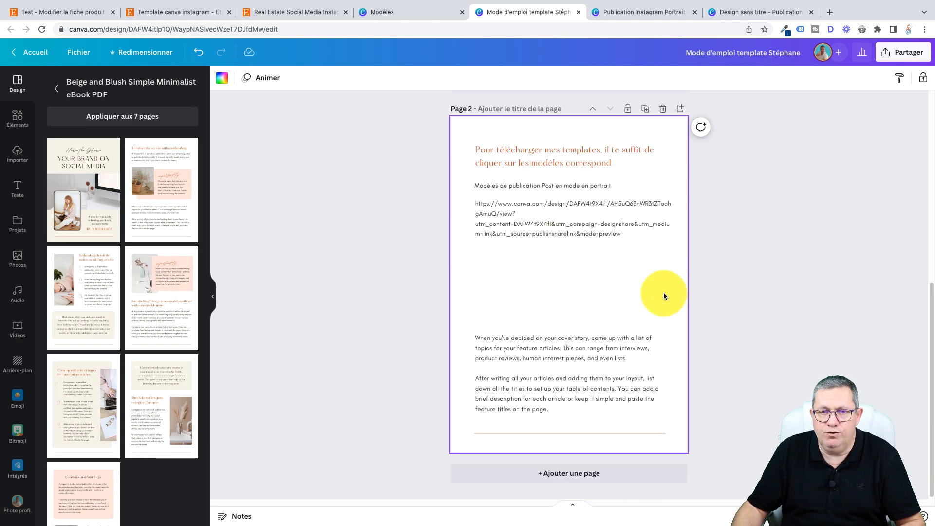
Download both pages of the guide as a PDF standard file
{"action": "left_click_drag", "start_coordinate": [931, 317], "coordinate": [933, 125]}
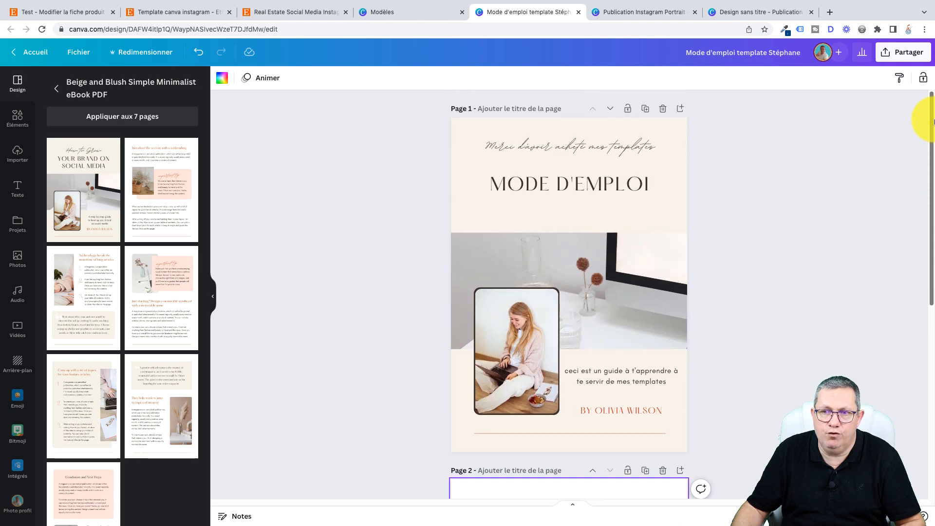
{"action": "left_click", "coordinate": [912, 56]}
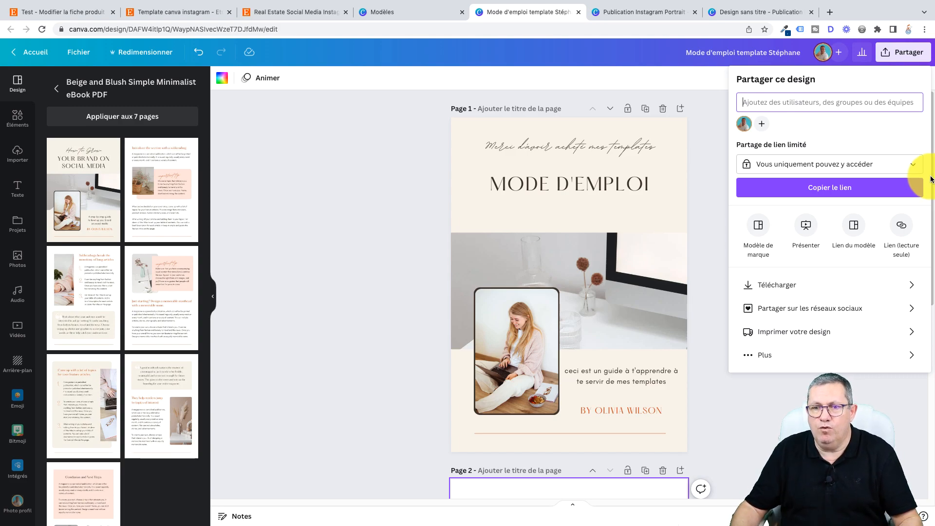
{"action": "left_click", "coordinate": [913, 284]}
{"action": "left_click", "coordinate": [857, 124]}
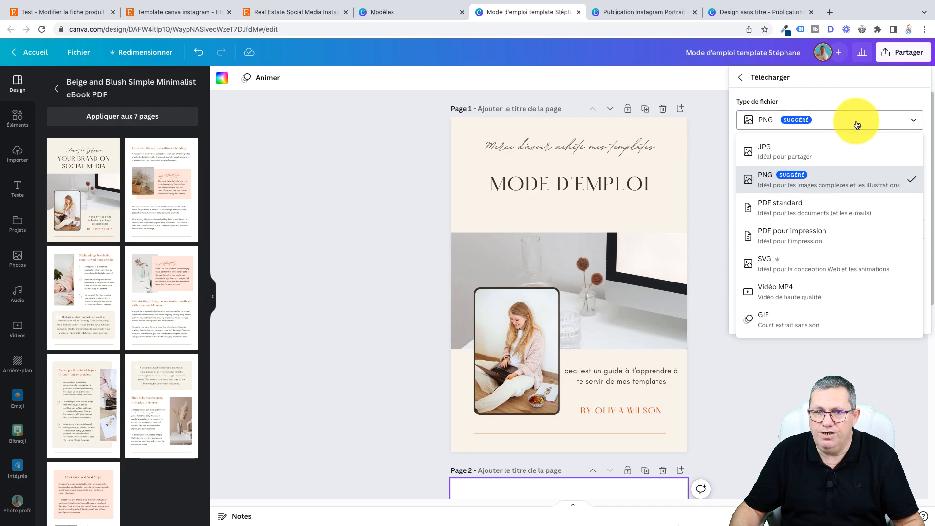
{"action": "left_click", "coordinate": [805, 211]}
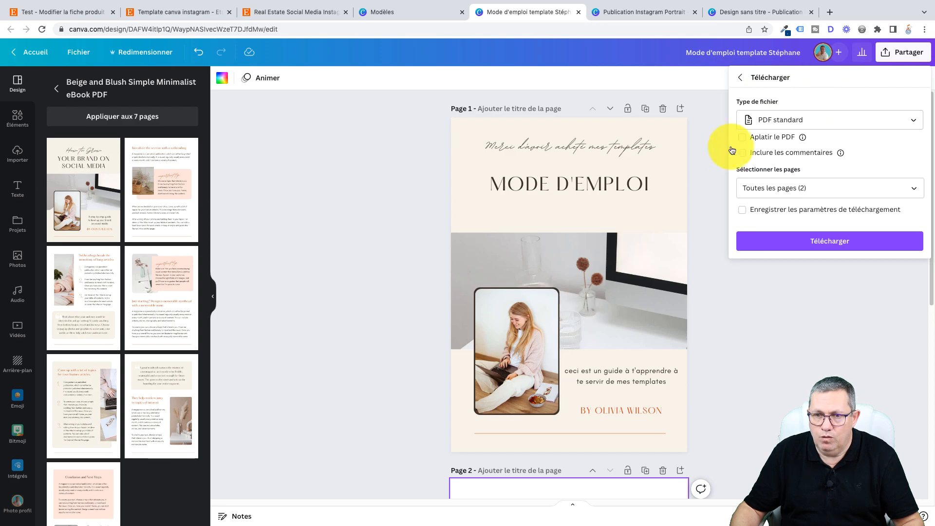
{"action": "left_click", "coordinate": [840, 251]}
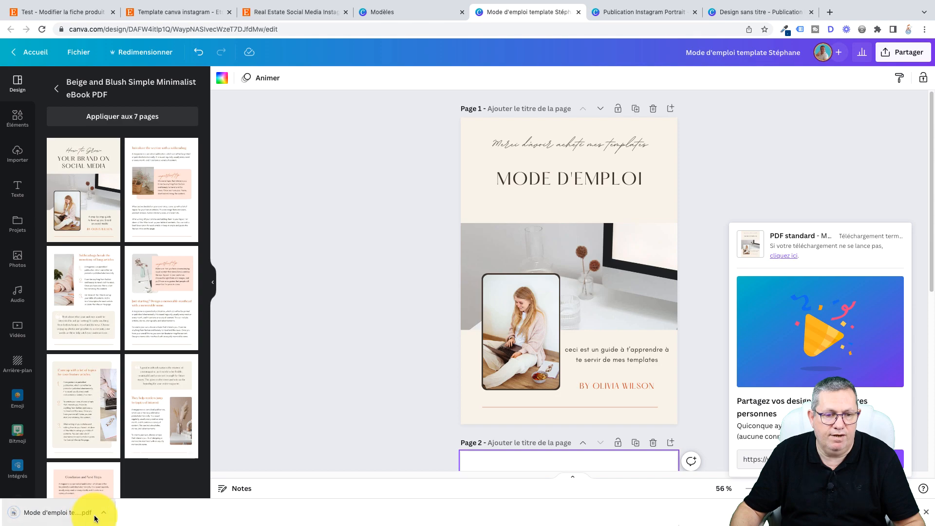
Open the downloaded PDF, test the template link on its second page, and return to the guide design
{"action": "left_click", "coordinate": [62, 517]}
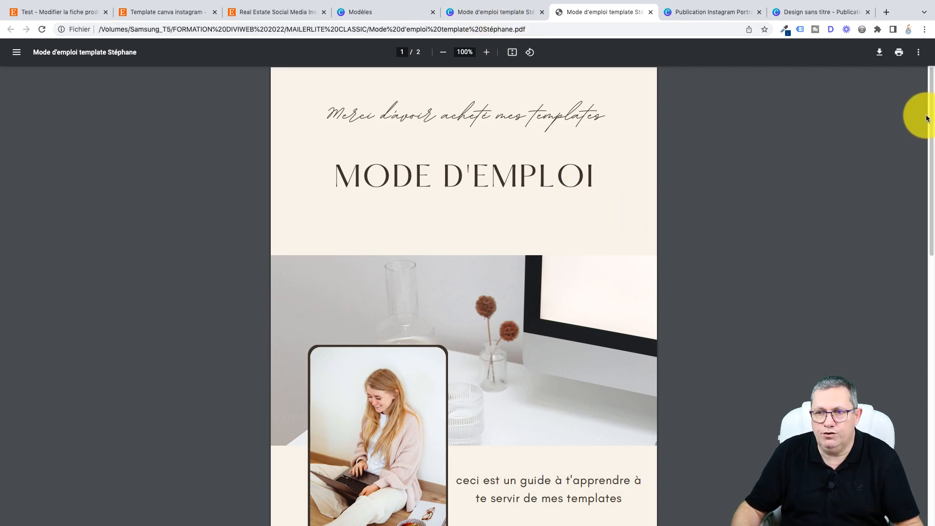
{"action": "left_click_drag", "start_coordinate": [931, 105], "coordinate": [934, 312]}
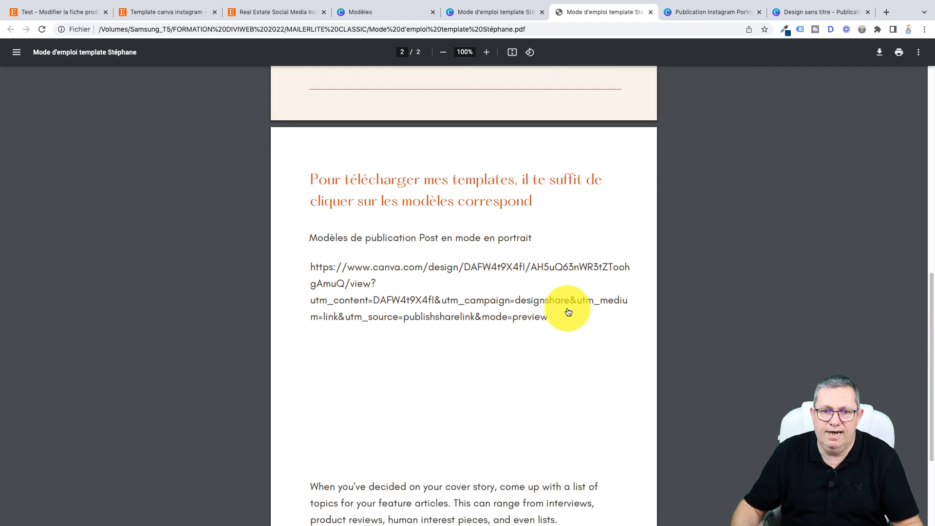
{"action": "right_click", "coordinate": [449, 268]}
{"action": "left_click", "coordinate": [483, 315]}
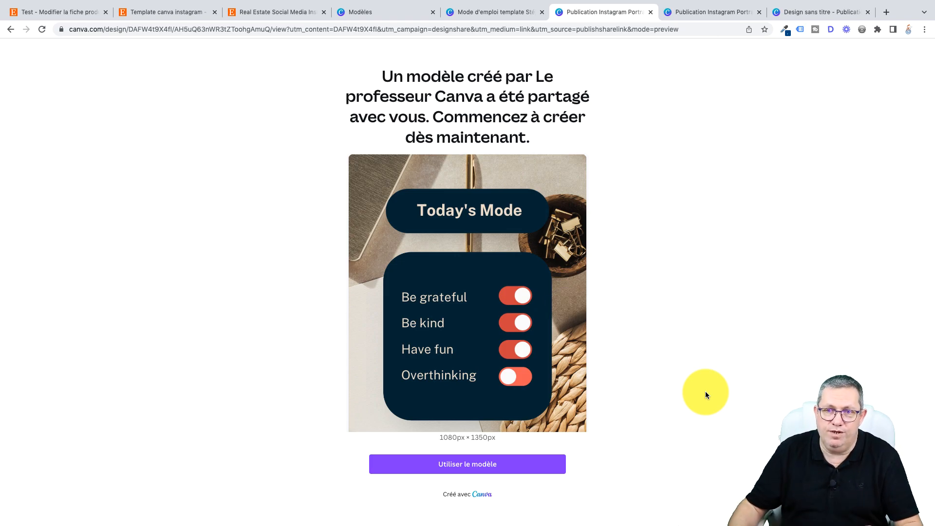
{"action": "left_click", "coordinate": [651, 12]}
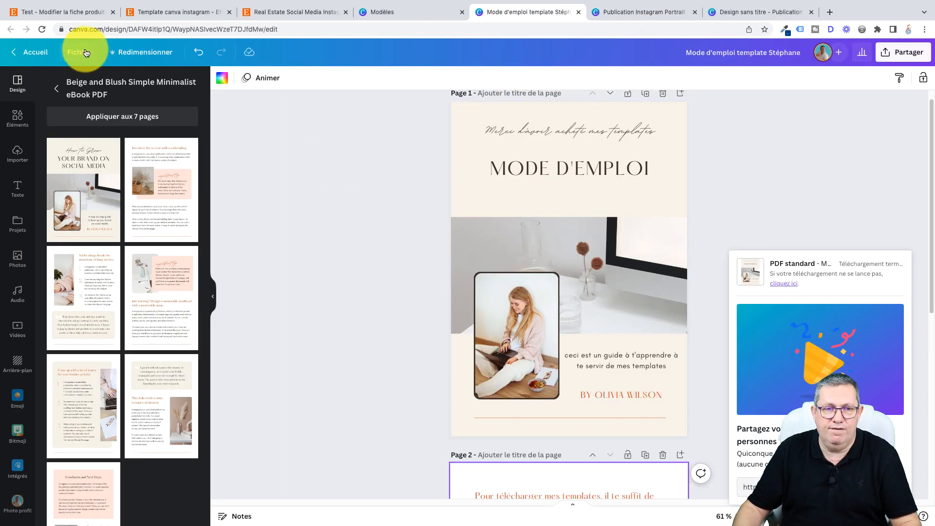
Take Chrome out of full screen and shrink its window to make room for a second browser
{"action": "mouse_move", "coordinate": [27, 2]}
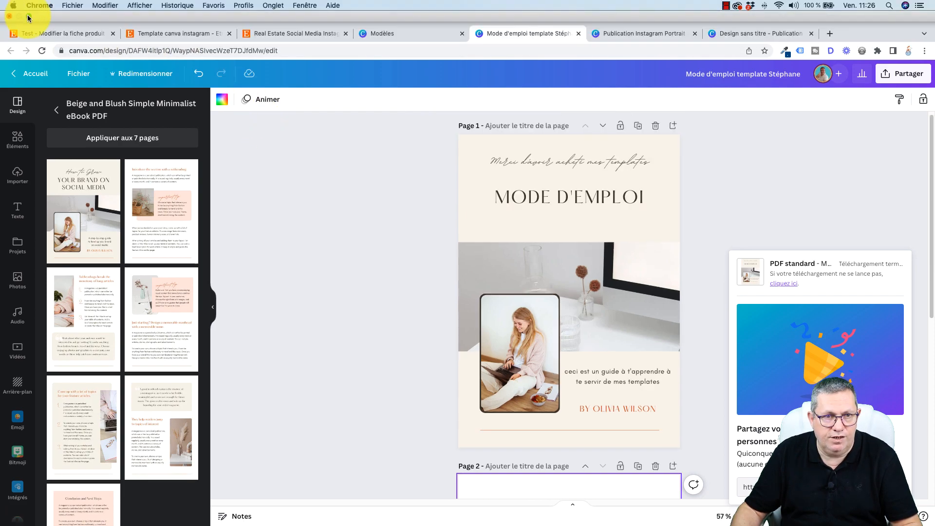
{"action": "left_click", "coordinate": [28, 16]}
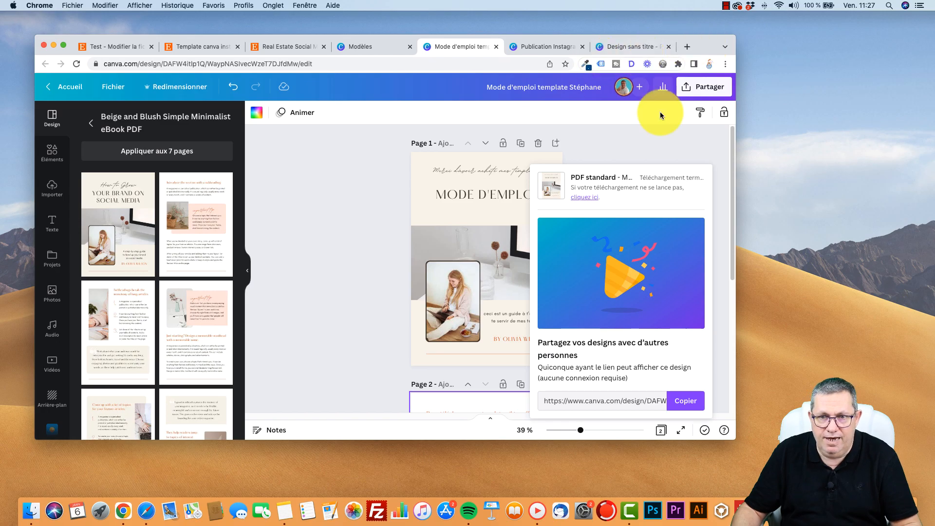
{"action": "left_click_drag", "start_coordinate": [736, 439], "coordinate": [505, 422]}
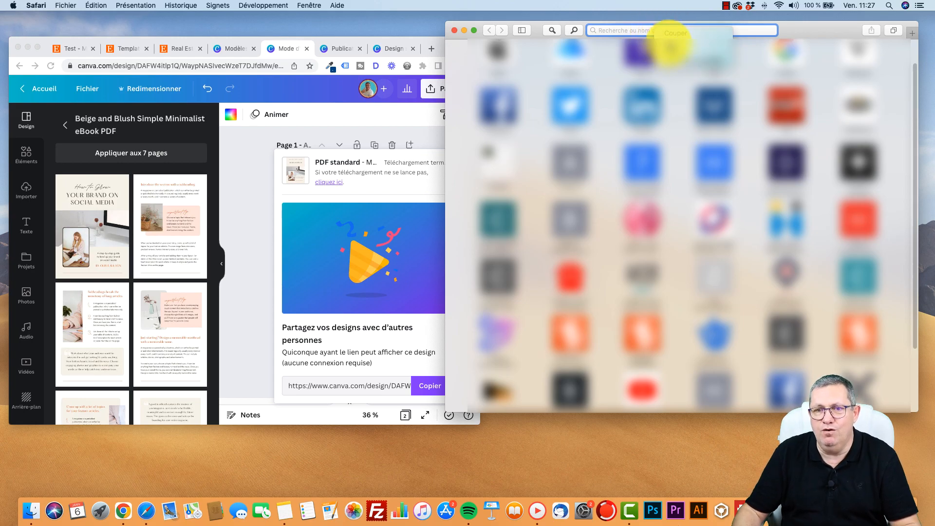
Switch to Safari, load the copied template link, and use the template to create an editable copy
{"action": "key", "text": "super+v"}
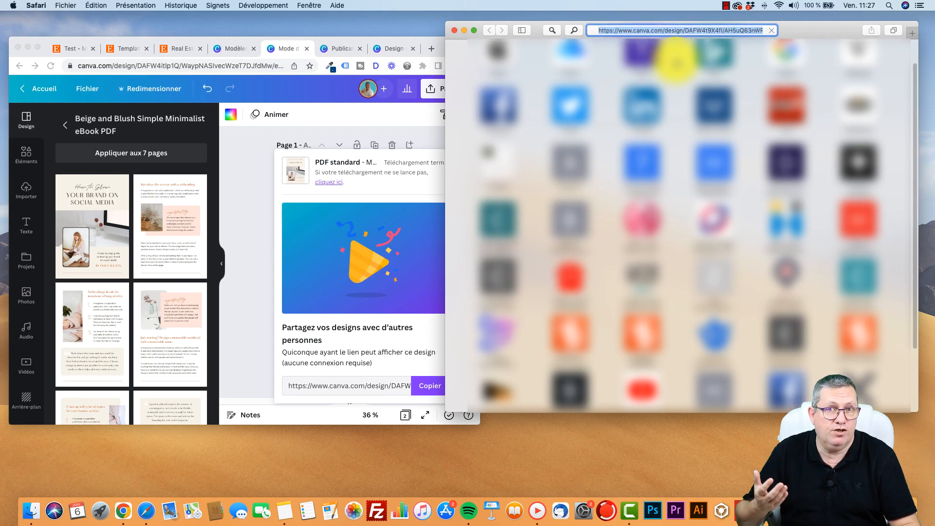
{"action": "key", "text": "Return"}
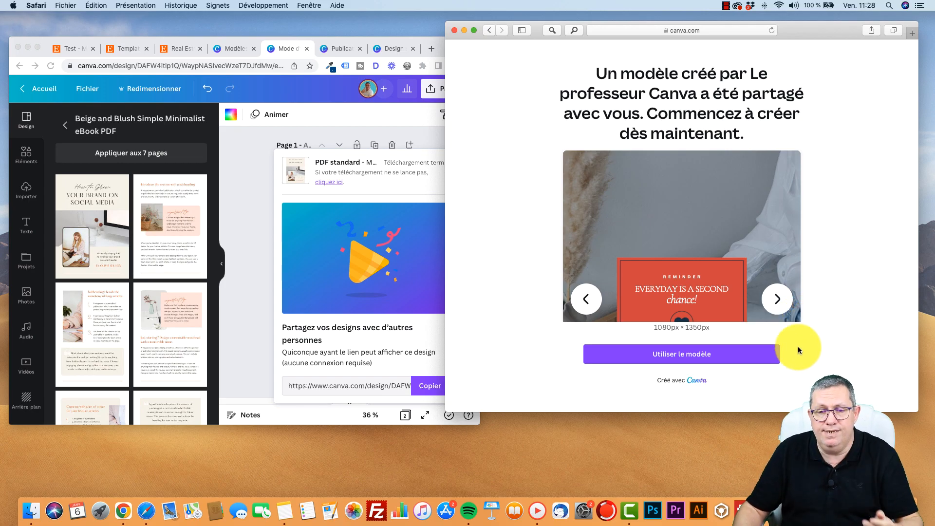
{"action": "left_click", "coordinate": [694, 350]}
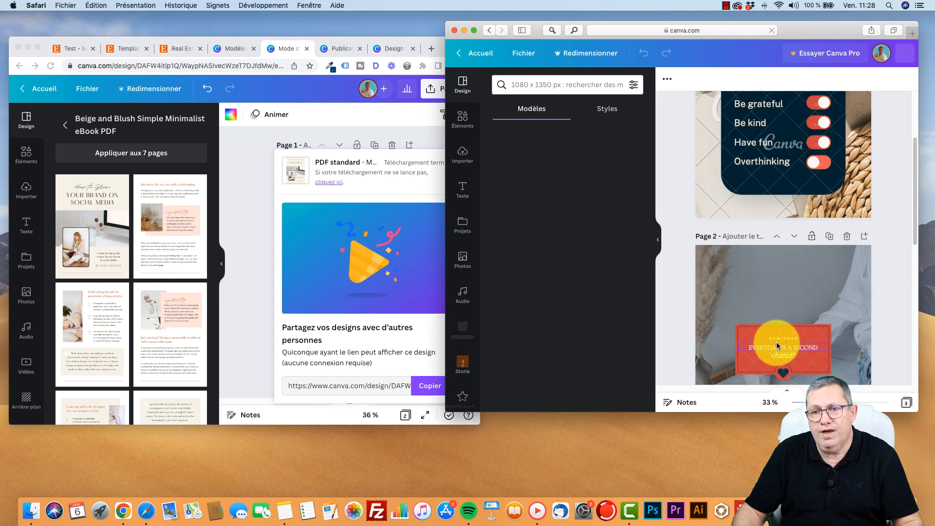
{"action": "left_click_drag", "start_coordinate": [916, 234], "coordinate": [916, 187]}
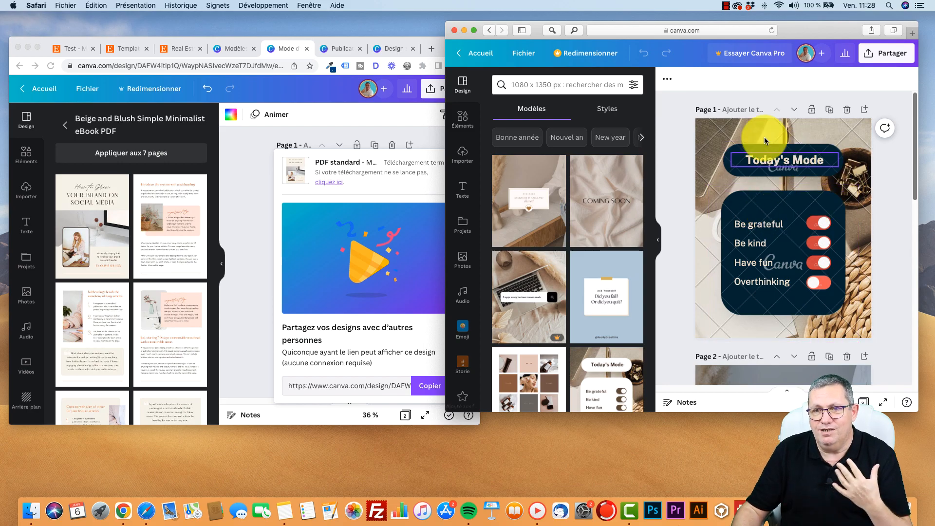
Switch to the original Publication Instagram Portrait design in Chrome and compare its first page with the copy in Safari
{"action": "left_click", "coordinate": [235, 185]}
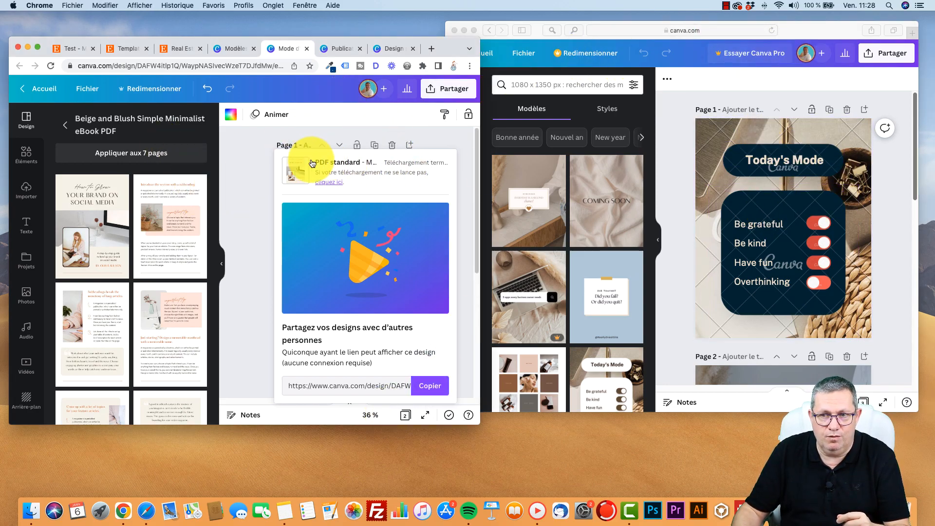
{"action": "left_click", "coordinate": [265, 169]}
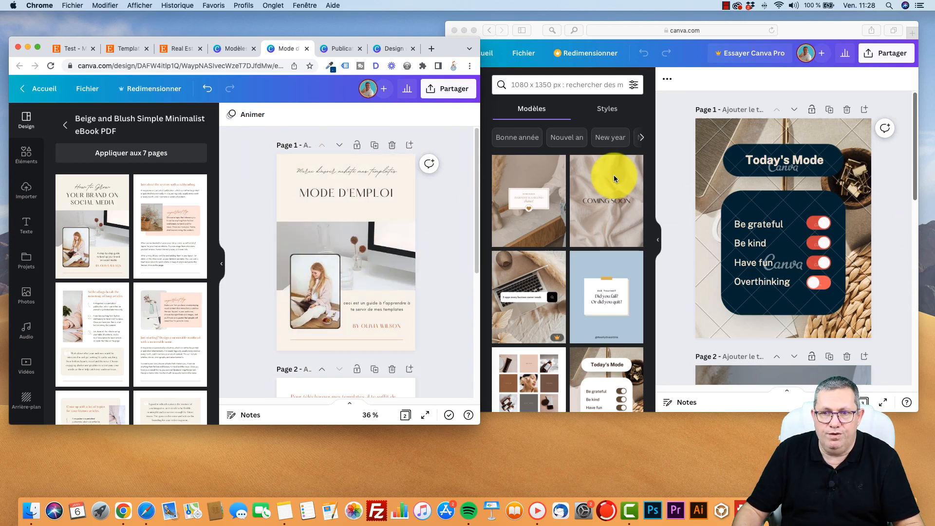
{"action": "left_click_drag", "start_coordinate": [912, 166], "coordinate": [908, 78]}
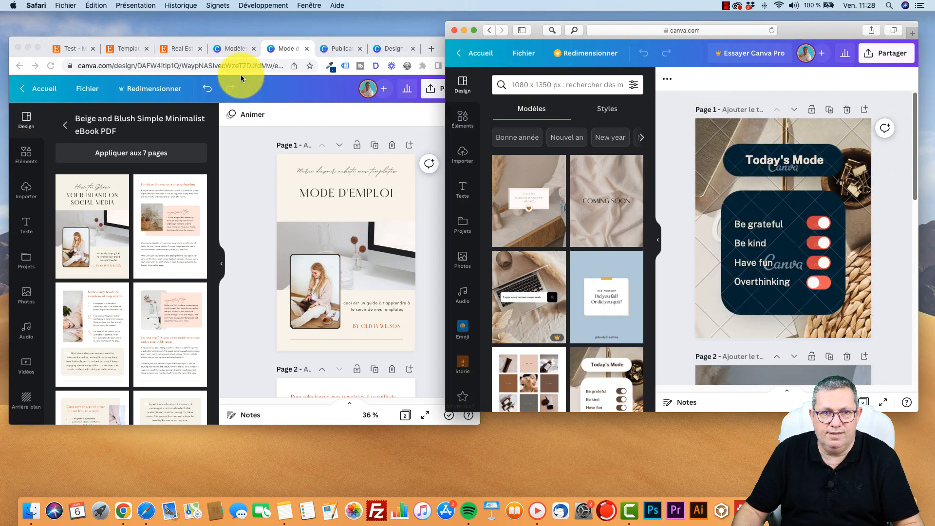
{"action": "left_click", "coordinate": [226, 48]}
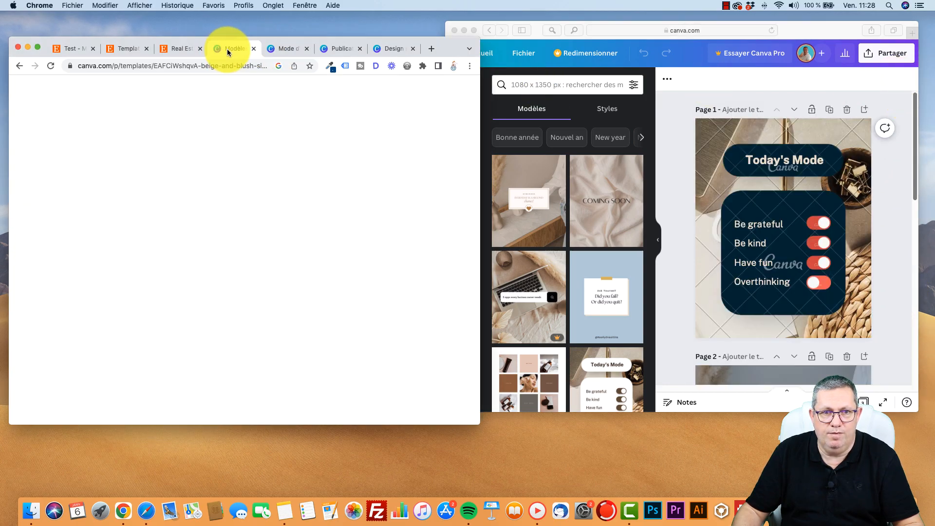
{"action": "left_click", "coordinate": [337, 49]}
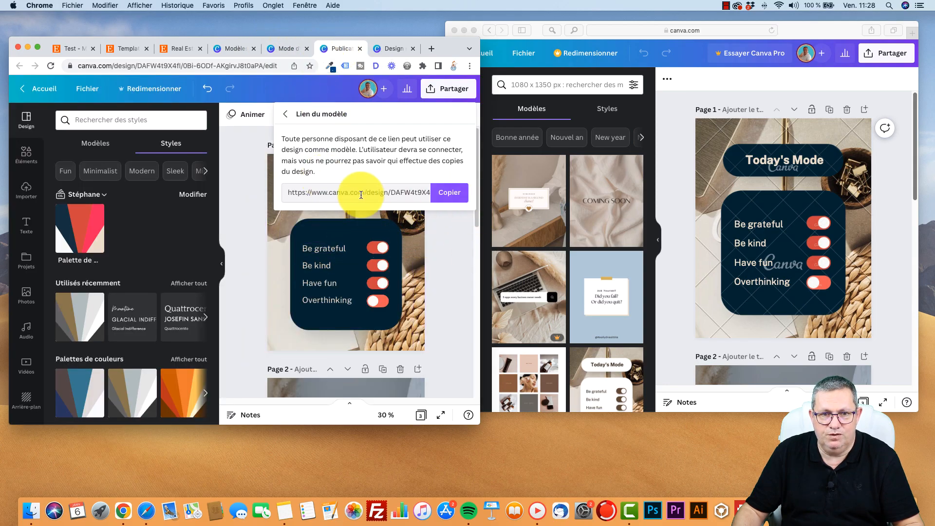
{"action": "left_click", "coordinate": [448, 251]}
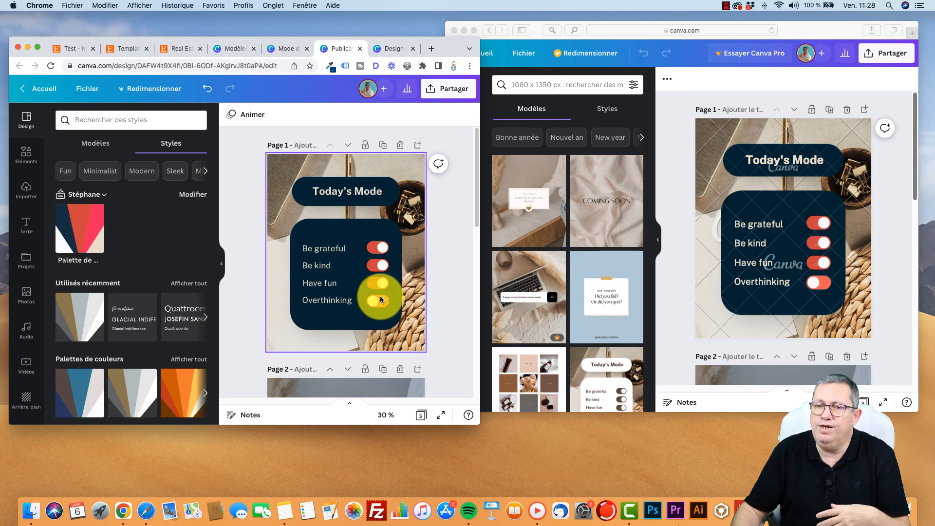
{"action": "left_click", "coordinate": [913, 175]}
{"action": "left_click_drag", "start_coordinate": [913, 175], "coordinate": [915, 152]}
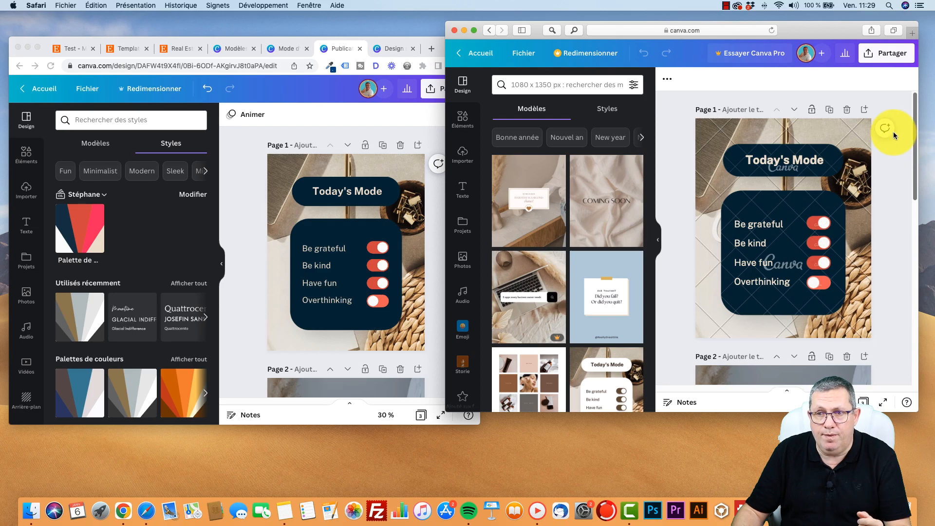
Try to download all pages of the copied design in Safari as PNG
{"action": "left_click", "coordinate": [887, 55]}
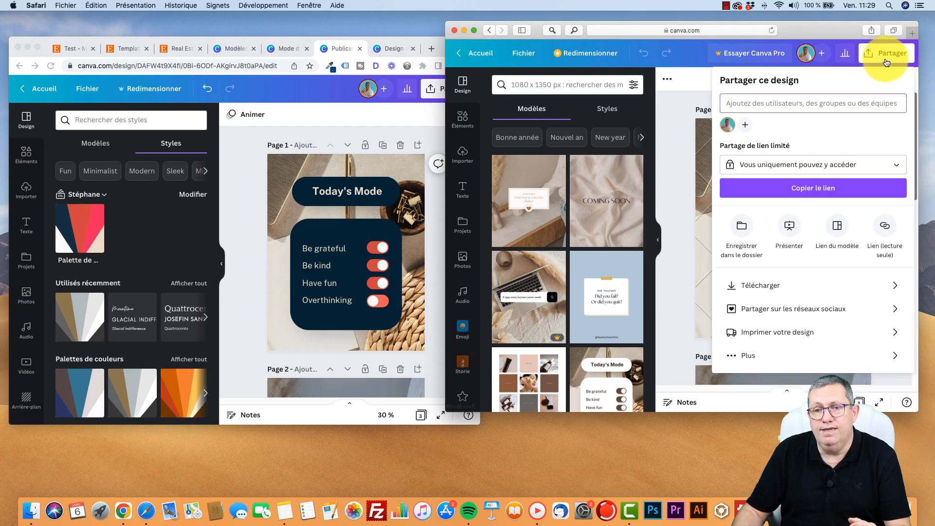
{"action": "left_click", "coordinate": [895, 290]}
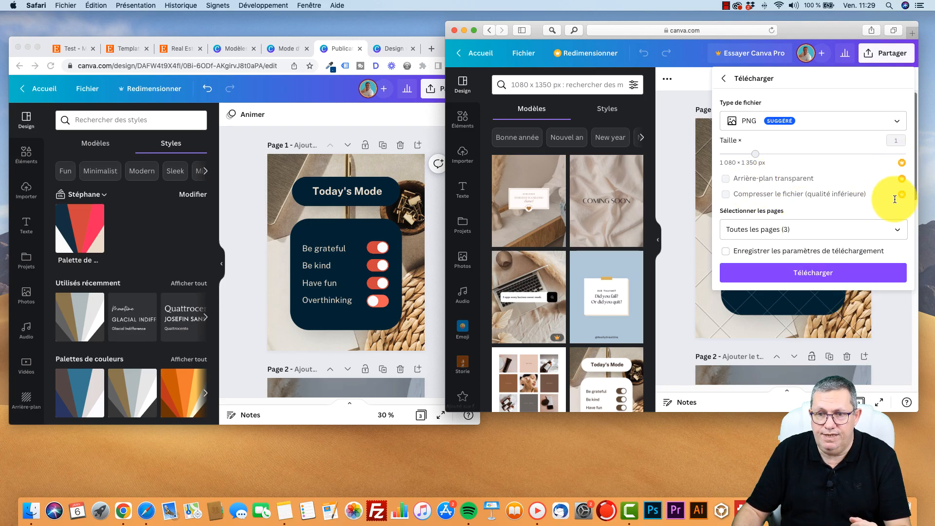
{"action": "left_click", "coordinate": [823, 276]}
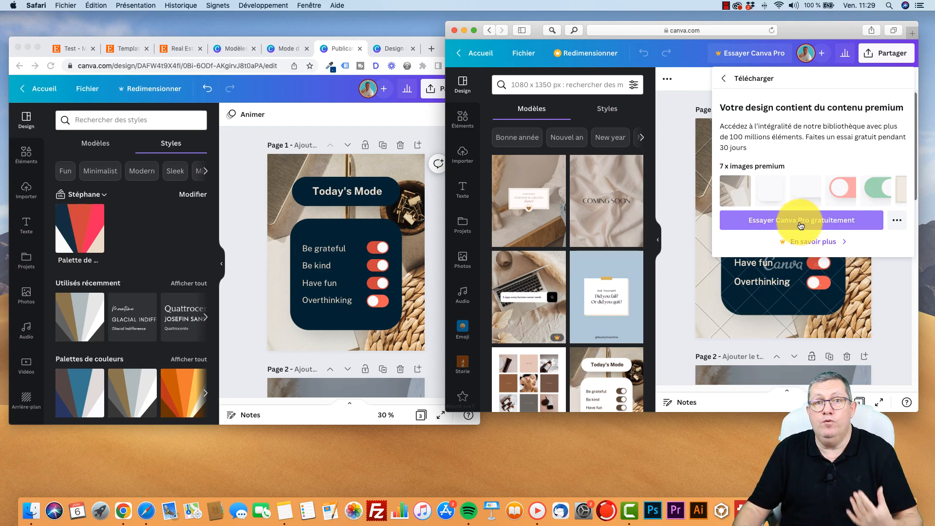
{"action": "left_click", "coordinate": [723, 78]}
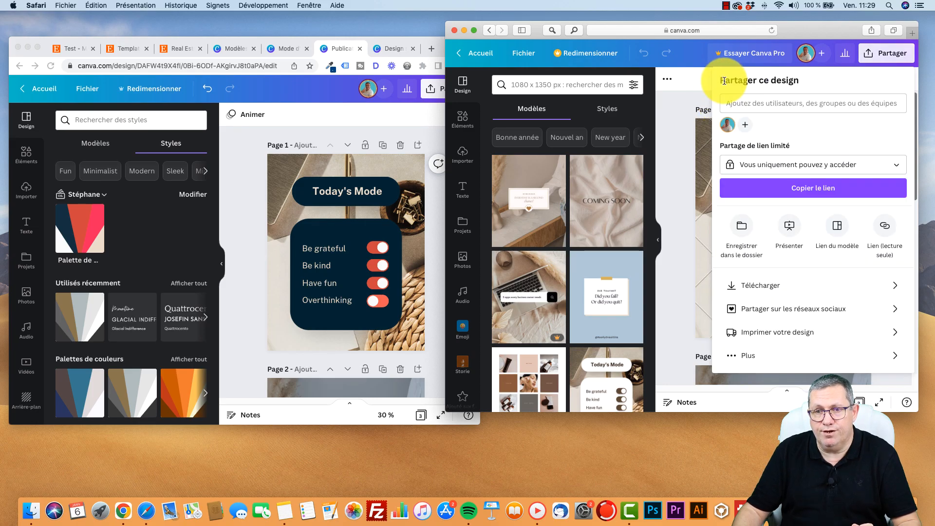
{"action": "left_click", "coordinate": [676, 110]}
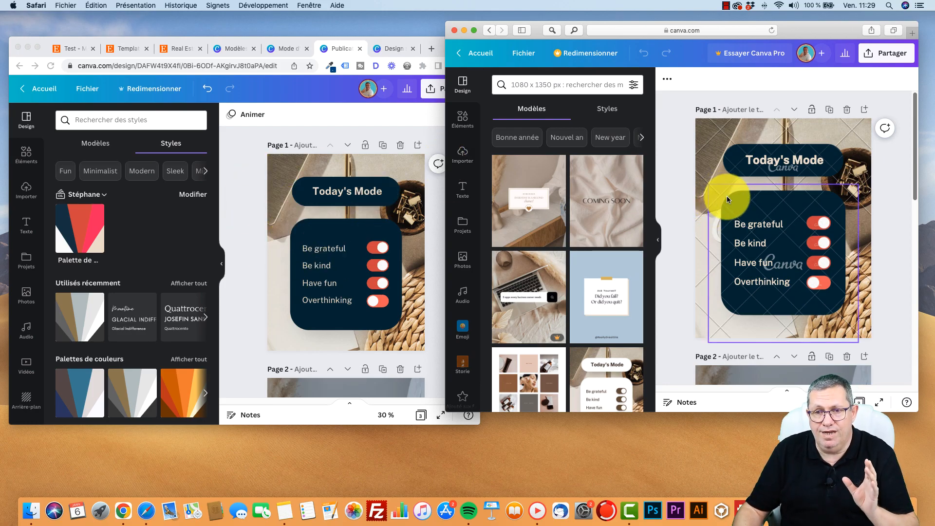
Delete the background photo of page 1 in the copied design and fill it with the trending photo of a pink-suited person holding a cake
{"action": "left_click", "coordinate": [711, 133]}
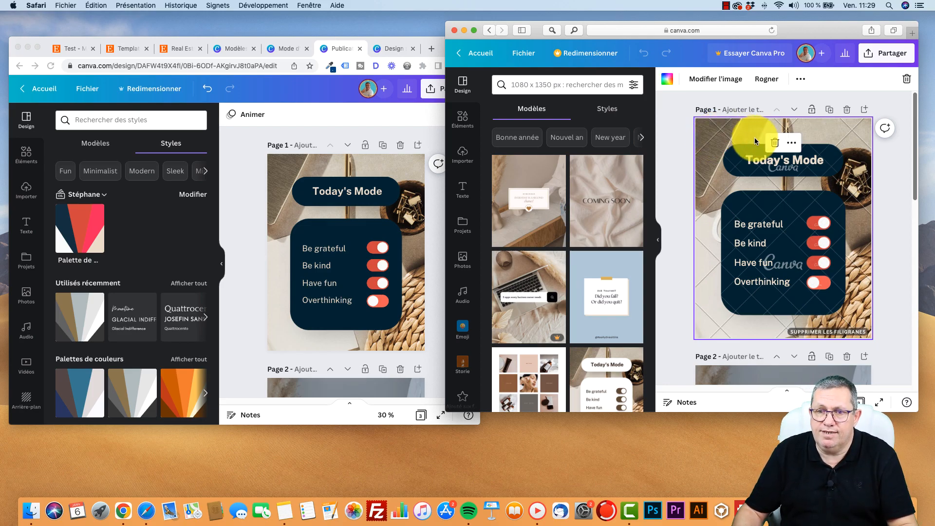
{"action": "left_click", "coordinate": [775, 142]}
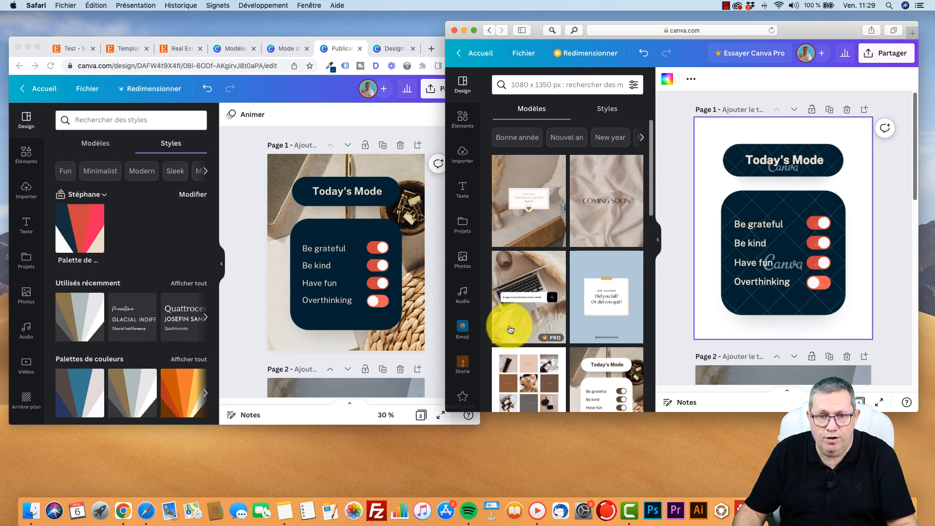
{"action": "left_click", "coordinate": [464, 254]}
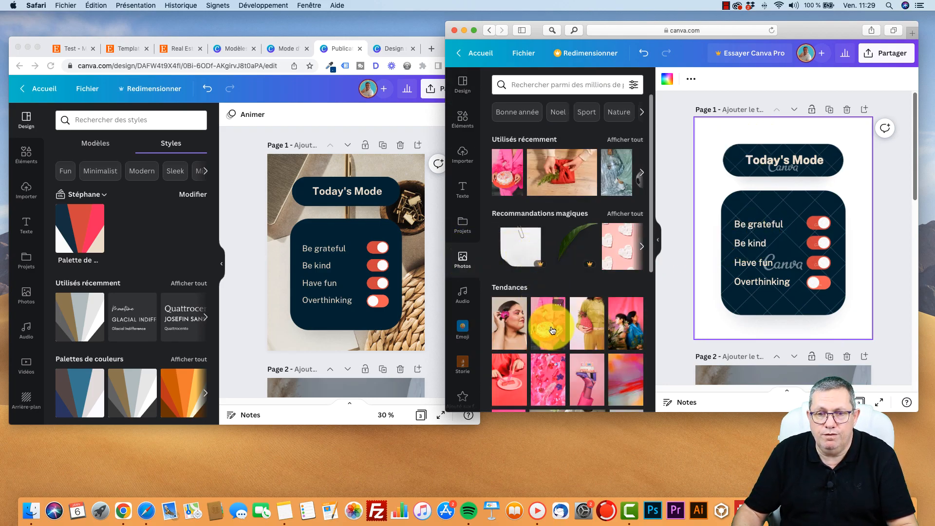
{"action": "left_click_drag", "start_coordinate": [546, 329], "coordinate": [711, 187]}
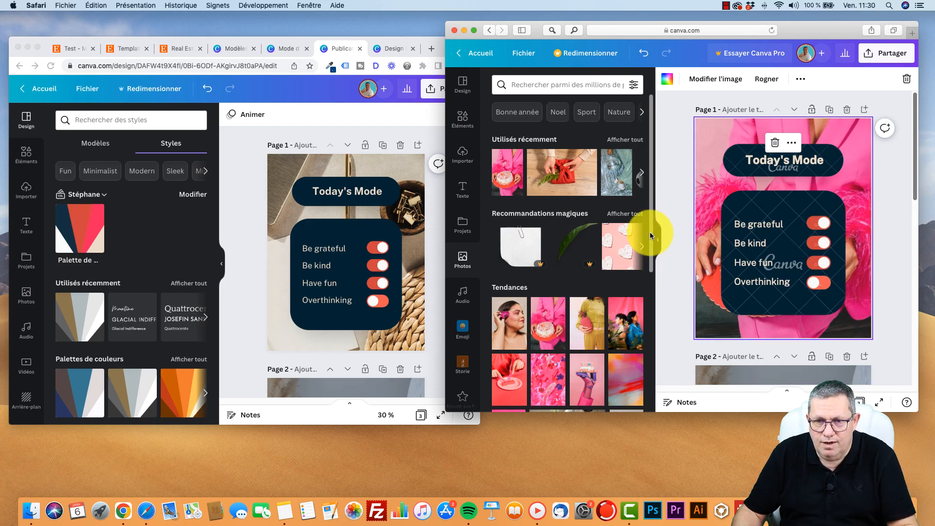
{"action": "left_click", "coordinate": [633, 85]}
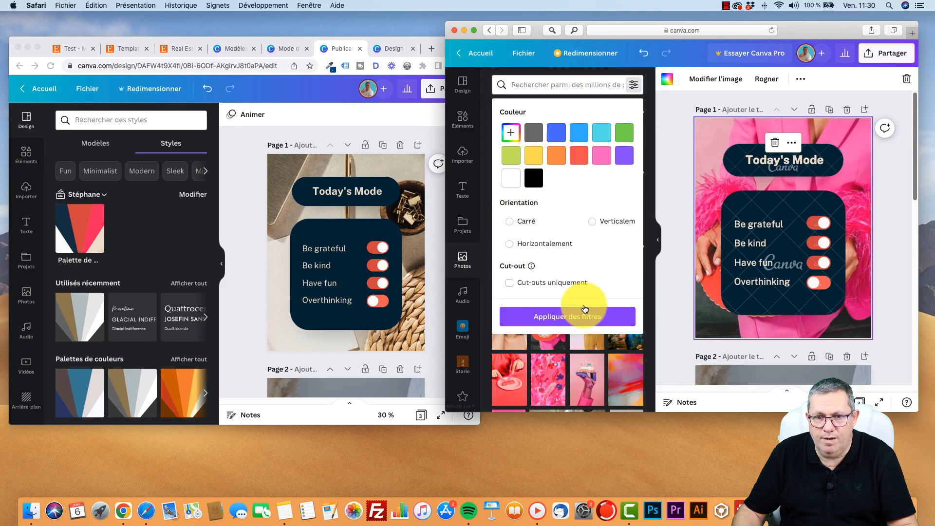
{"action": "left_click", "coordinate": [662, 272]}
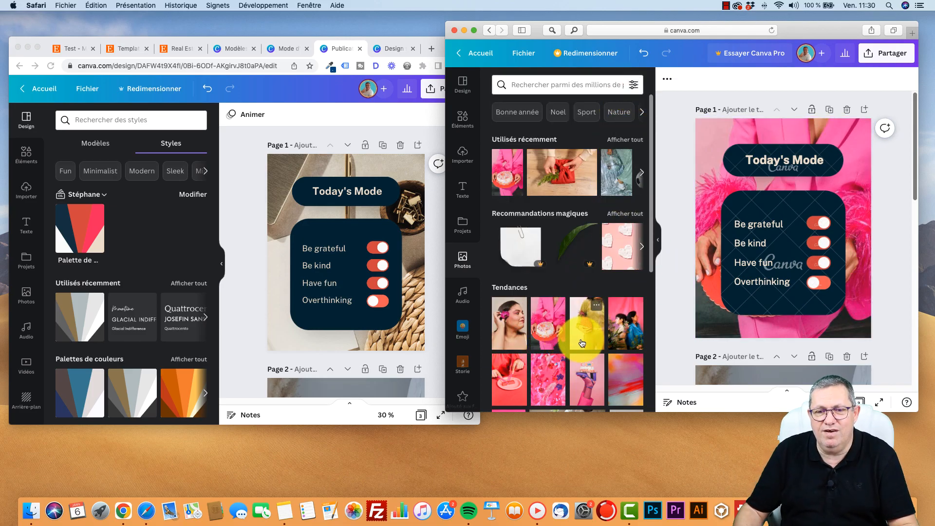
Expand Safari to full screen, try the laptop-on-desk photo as page 1's background, and put the pink cake photo back
{"action": "left_click", "coordinate": [471, 31]}
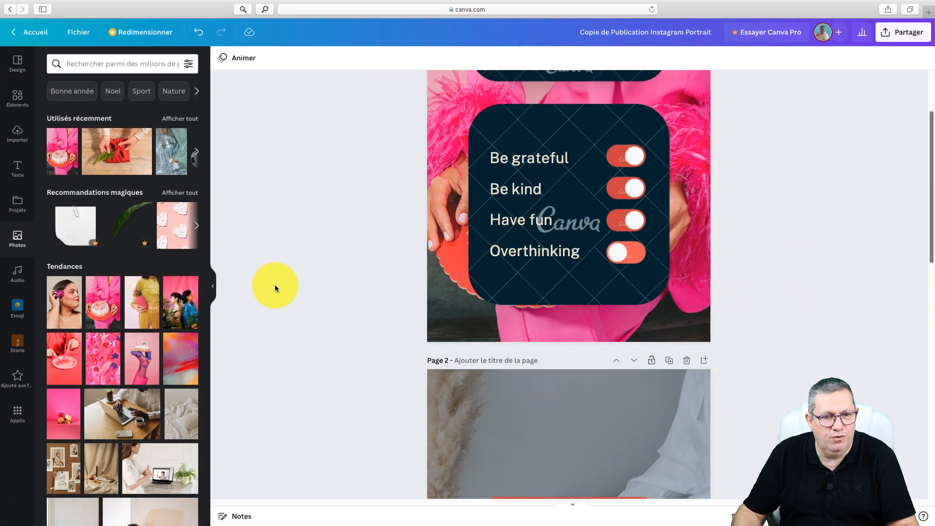
{"action": "left_click_drag", "start_coordinate": [146, 414], "coordinate": [439, 282]}
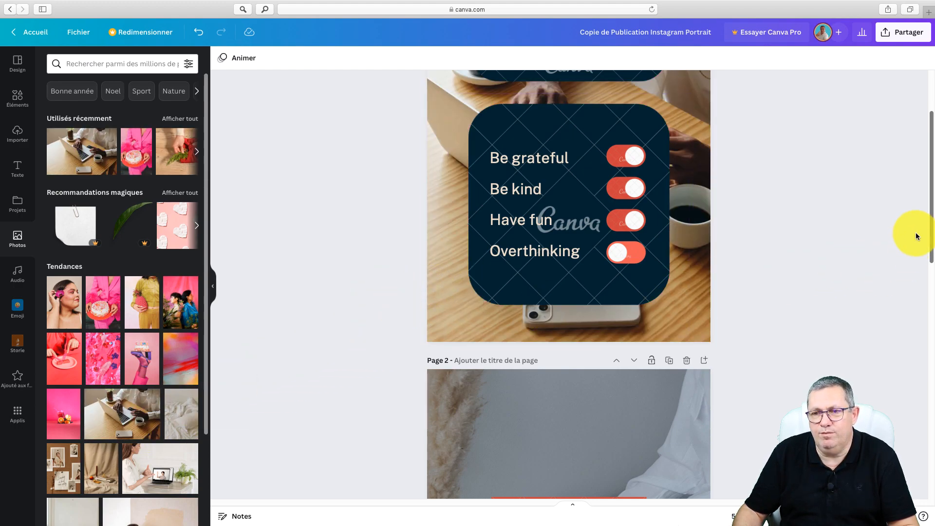
{"action": "left_click_drag", "start_coordinate": [103, 302], "coordinate": [438, 185]}
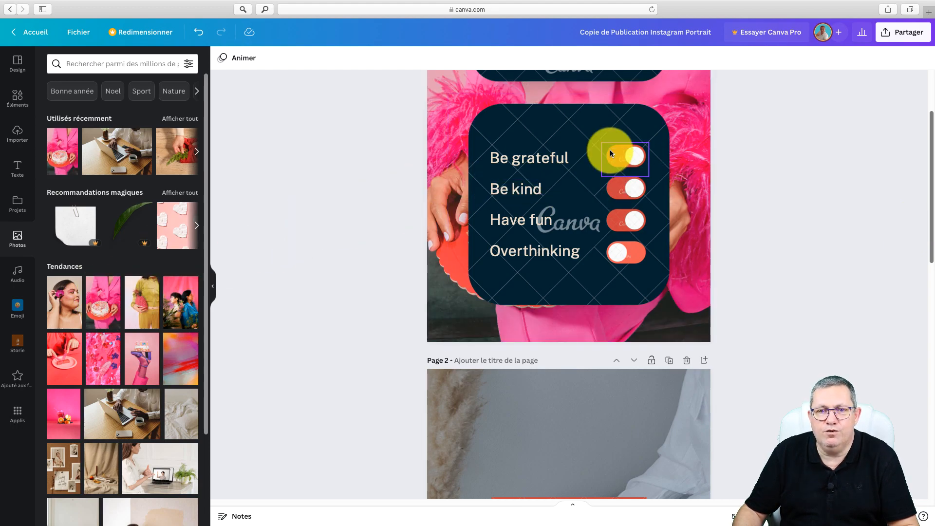
Delete the dark rounded panel behind the page 1 list and undo the deletion
{"action": "left_click", "coordinate": [575, 131]}
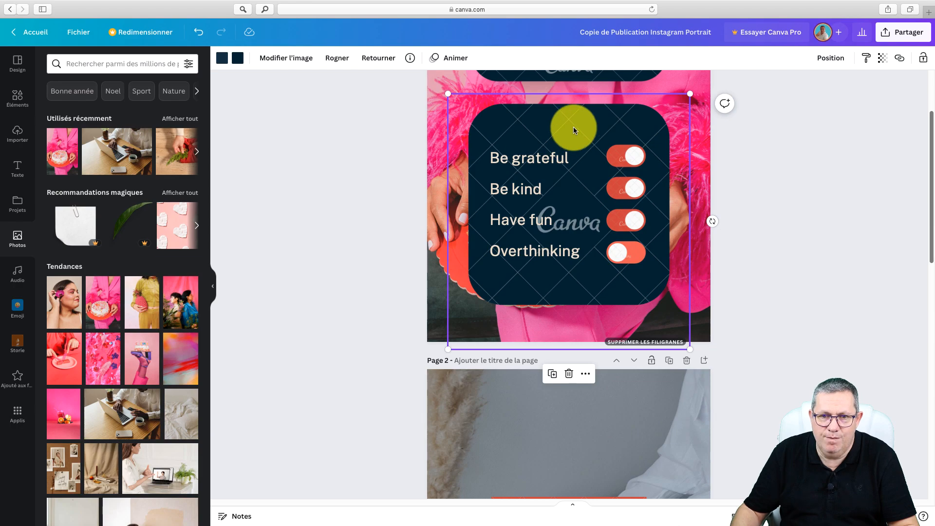
{"action": "left_click_drag", "start_coordinate": [932, 242], "coordinate": [932, 185]}
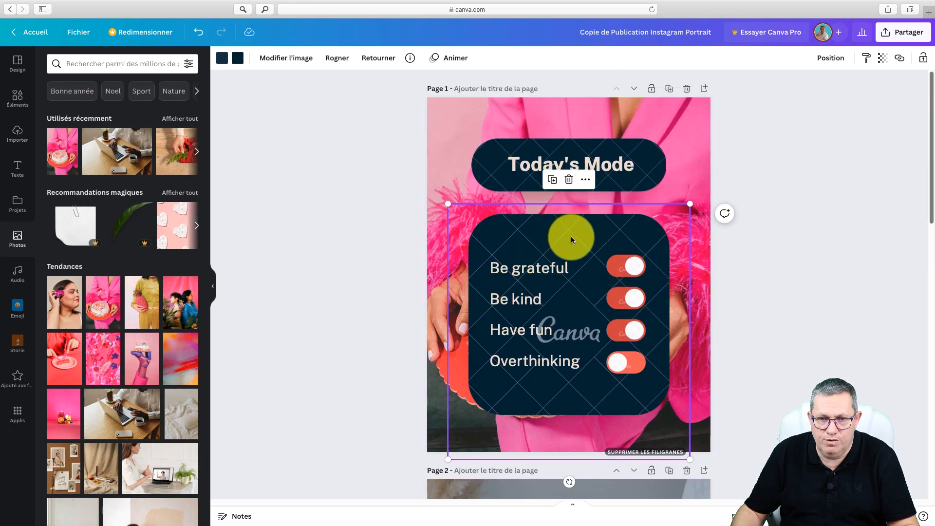
{"action": "left_click", "coordinate": [569, 180]}
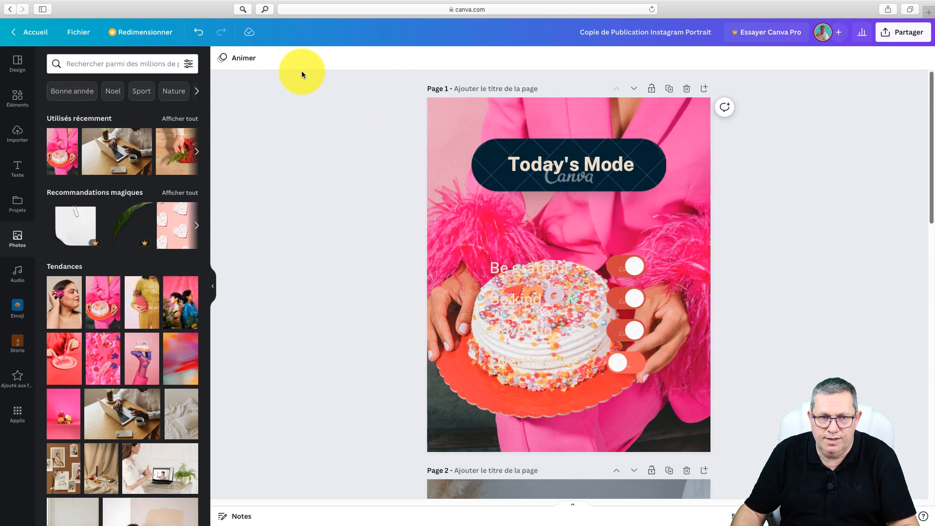
{"action": "left_click", "coordinate": [198, 33]}
Open the image editing effects for the dark list panel and take Safari out of full screen
{"action": "left_click", "coordinate": [521, 240]}
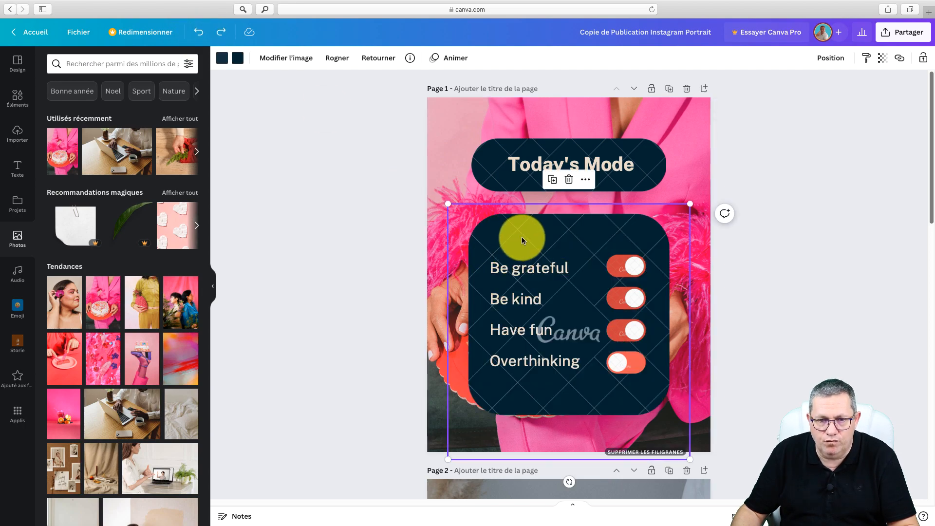
{"action": "left_click", "coordinate": [282, 58]}
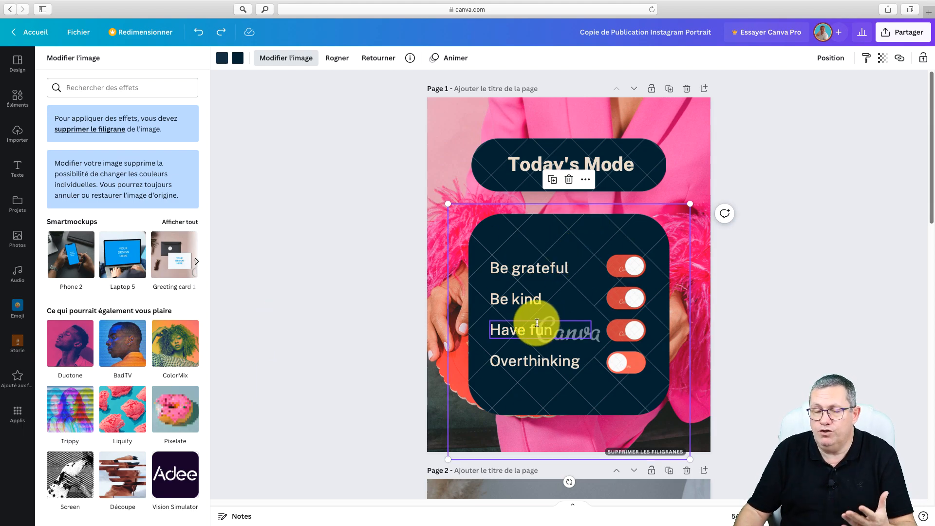
{"action": "mouse_move", "coordinate": [42, 4]}
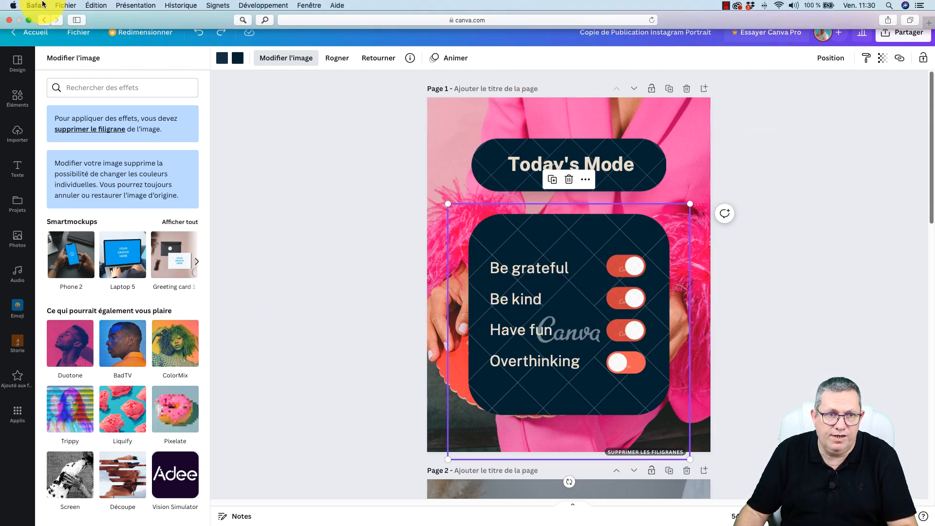
{"action": "left_click", "coordinate": [28, 19]}
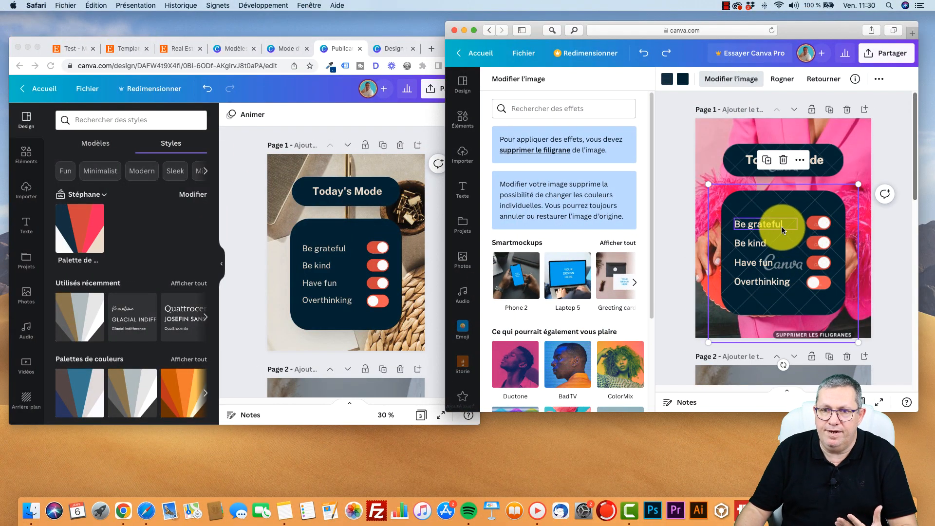
Switch to the original Publication Instagram Portrait design in Chrome and reopen it
{"action": "left_click", "coordinate": [241, 164]}
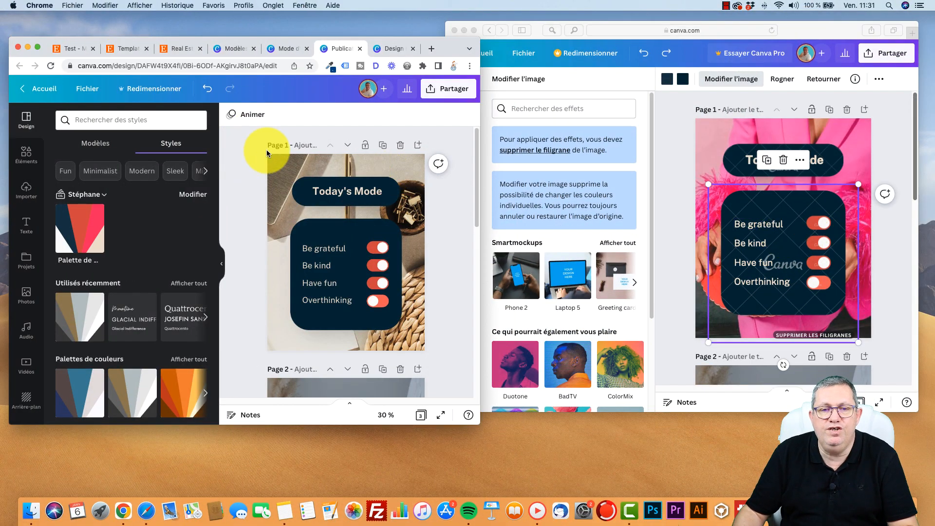
{"action": "left_click", "coordinate": [44, 88]}
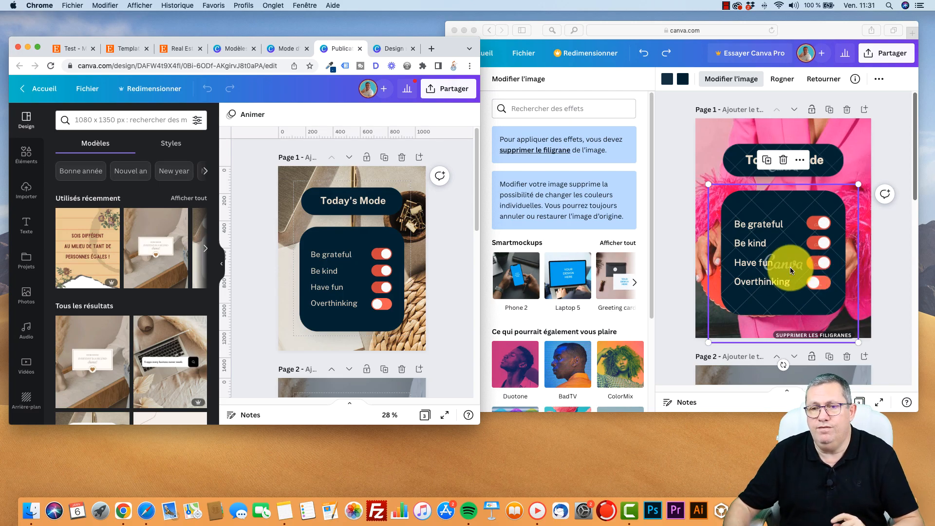
{"action": "left_click", "coordinate": [293, 289]}
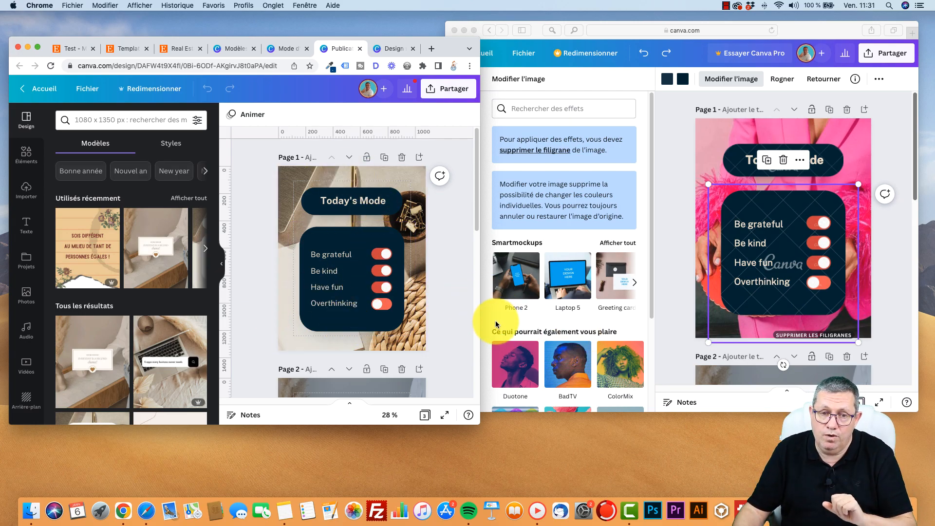
Change the first colour of the page 1 list panel to light pink and apply the change throughout the original design
{"action": "left_click", "coordinate": [337, 240]}
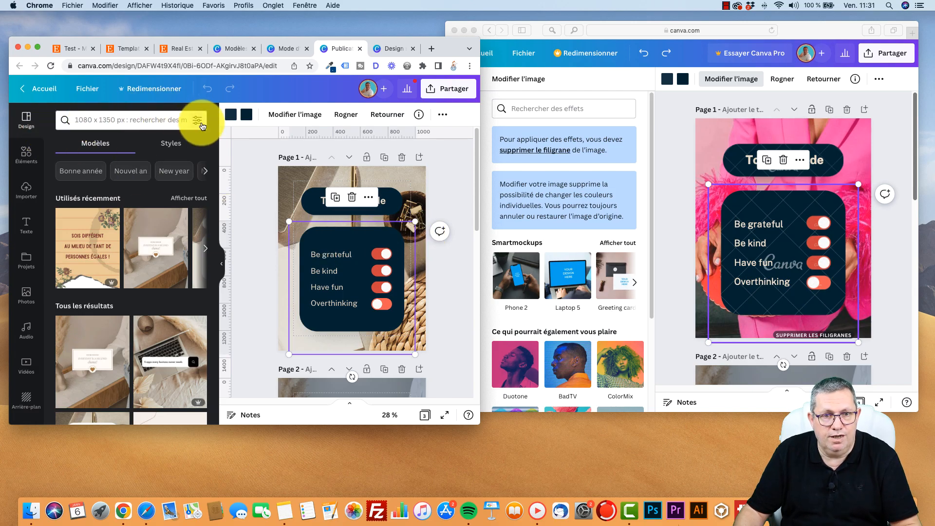
{"action": "left_click", "coordinate": [231, 115]}
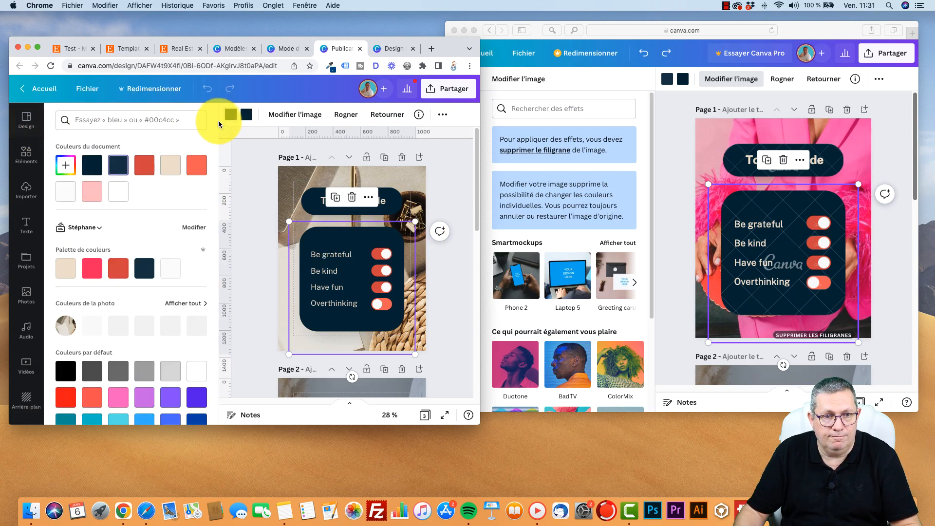
{"action": "left_click", "coordinate": [94, 195]}
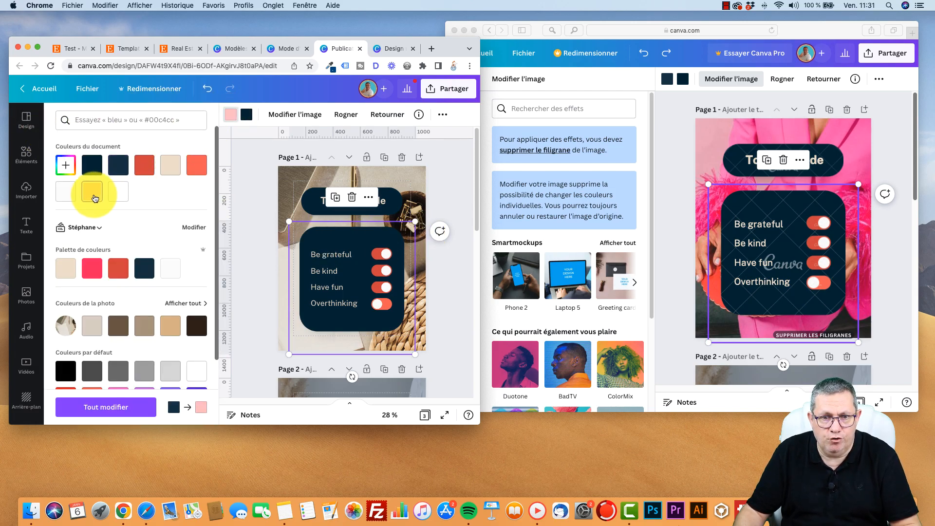
{"action": "left_click", "coordinate": [101, 405]}
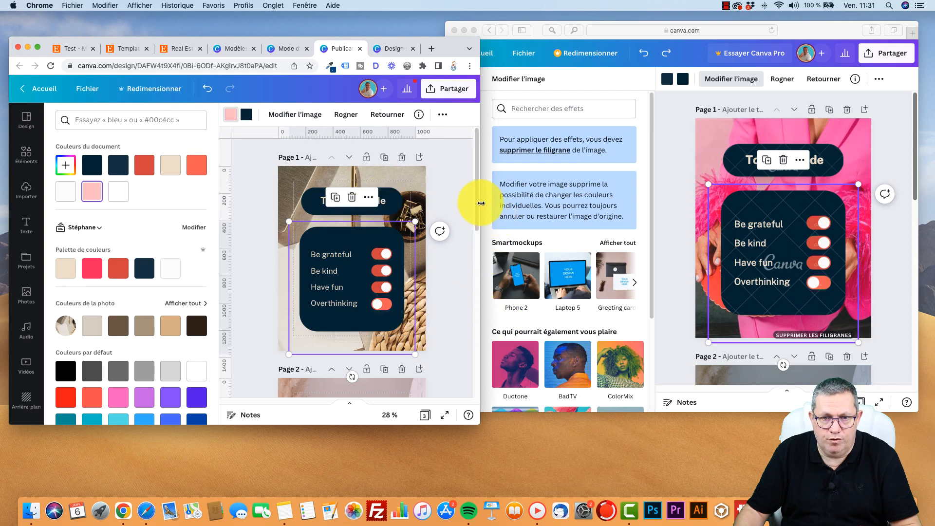
Recolour both colours of the red reminder card graphic on page 2 with the pinkish red from the brand palette
{"action": "left_click_drag", "start_coordinate": [477, 201], "coordinate": [473, 277]}
{"action": "left_click", "coordinate": [346, 255]}
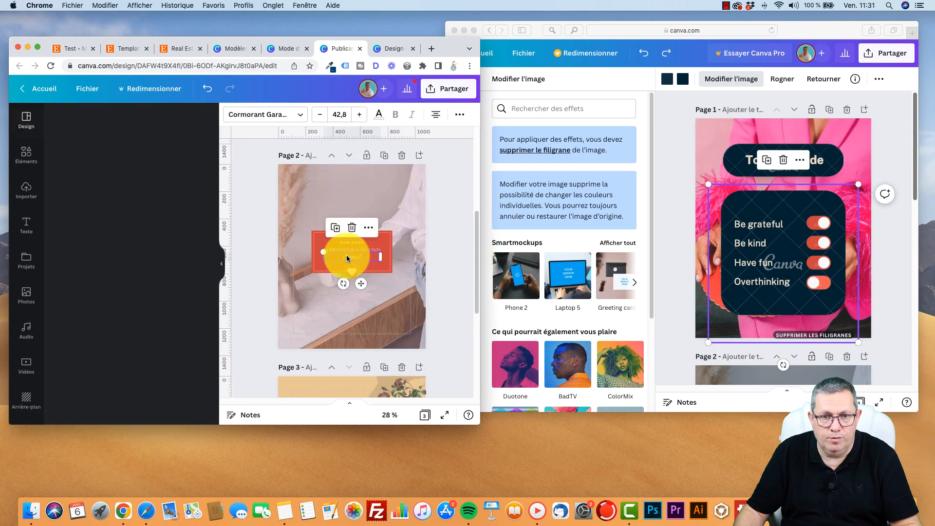
{"action": "left_click", "coordinate": [318, 239]}
{"action": "left_click", "coordinate": [231, 115]}
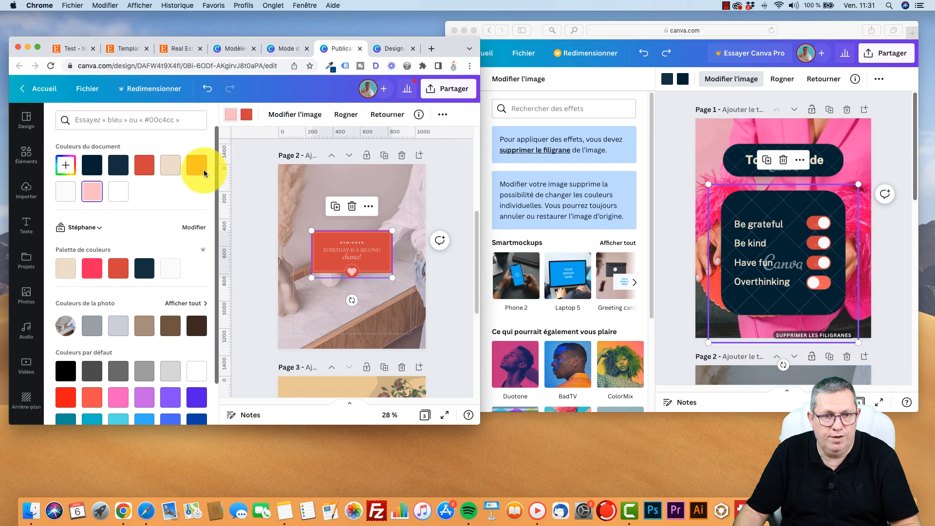
{"action": "left_click", "coordinate": [91, 271]}
{"action": "left_click", "coordinate": [246, 115]}
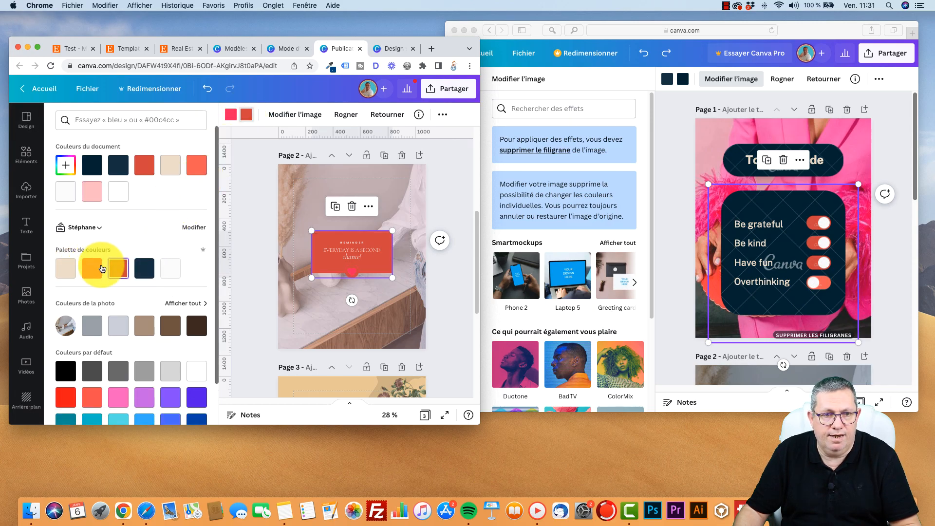
{"action": "left_click", "coordinate": [92, 269]}
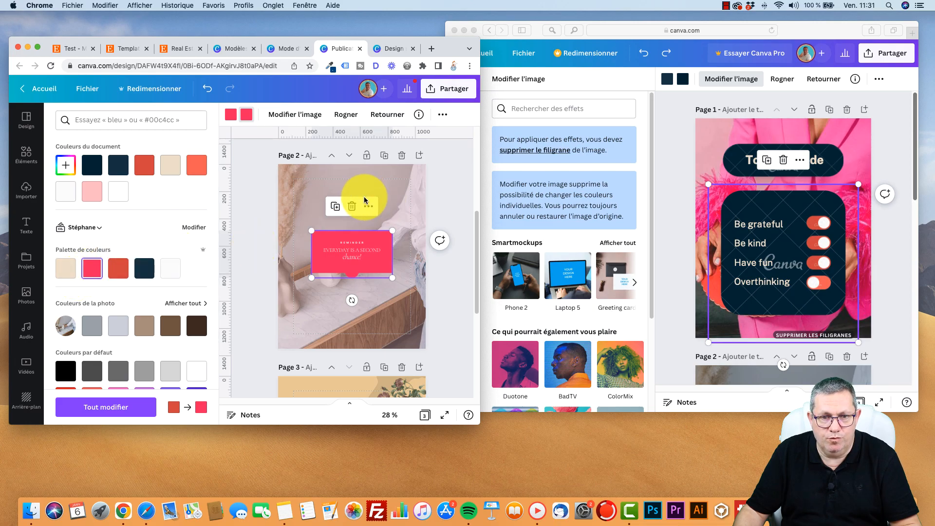
{"action": "left_click", "coordinate": [454, 286]}
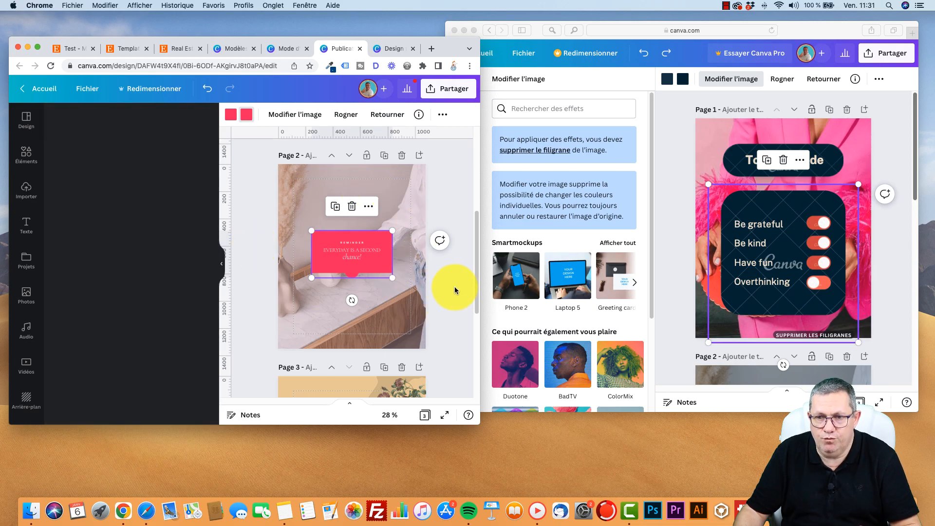
Reload the copied design in Safari and check whether its pages reflect the colour changes made in the original
{"action": "left_click", "coordinate": [915, 156]}
{"action": "scroll", "coordinate": [906, 192], "scroll_direction": "down", "scroll_amount": 5}
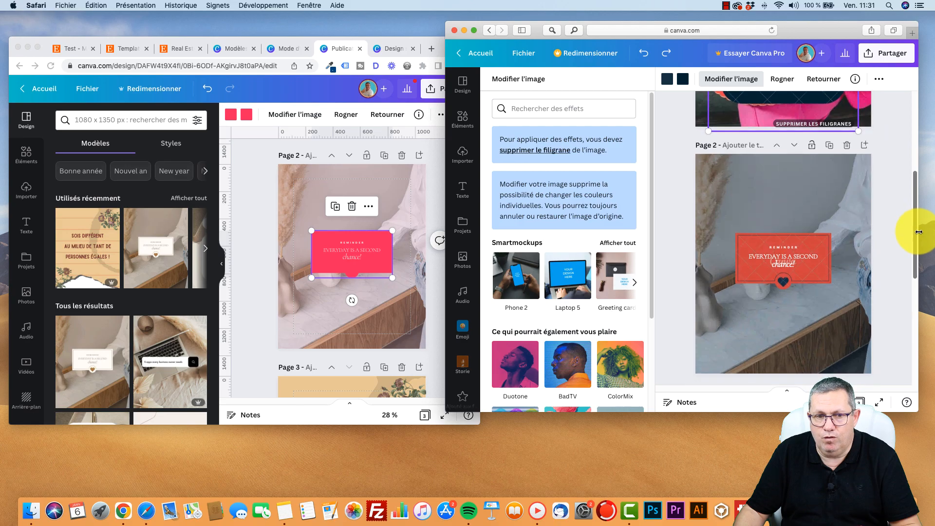
{"action": "left_click", "coordinate": [244, 193]}
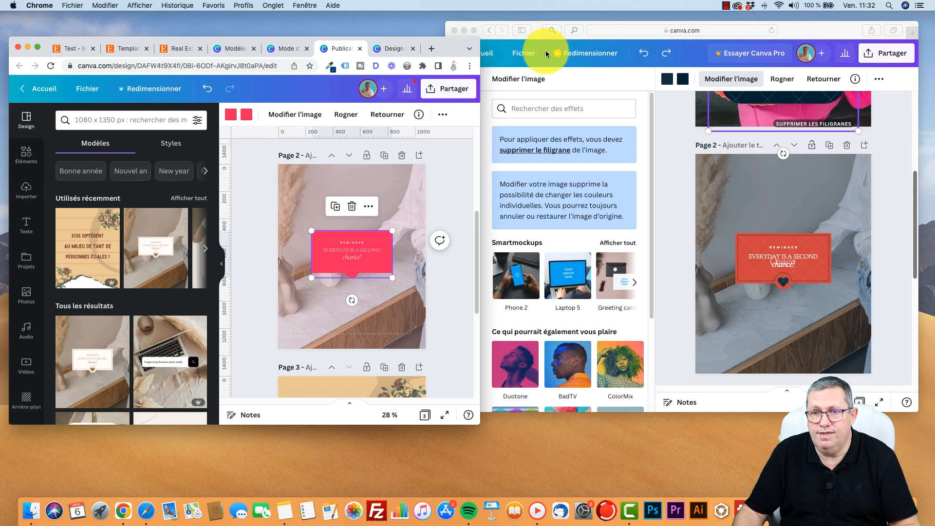
{"action": "left_click", "coordinate": [804, 24]}
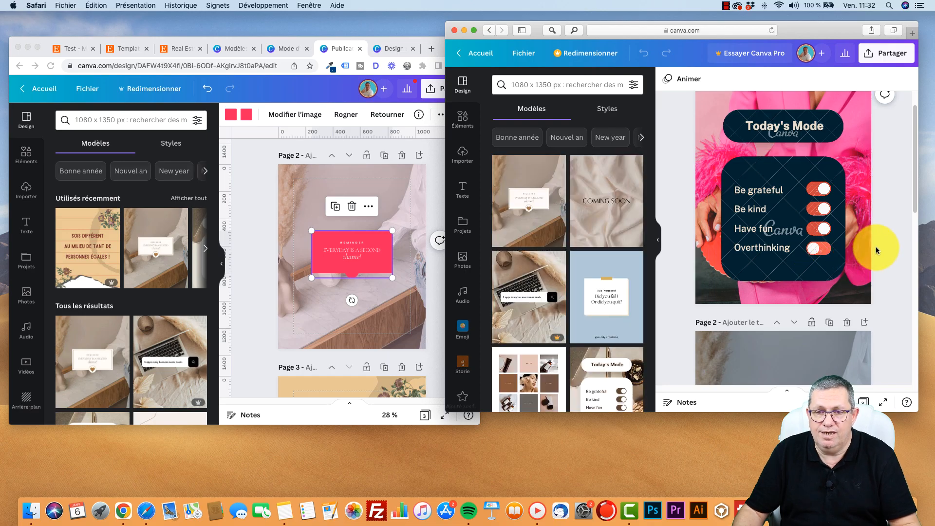
{"action": "left_click_drag", "start_coordinate": [914, 173], "coordinate": [914, 253]}
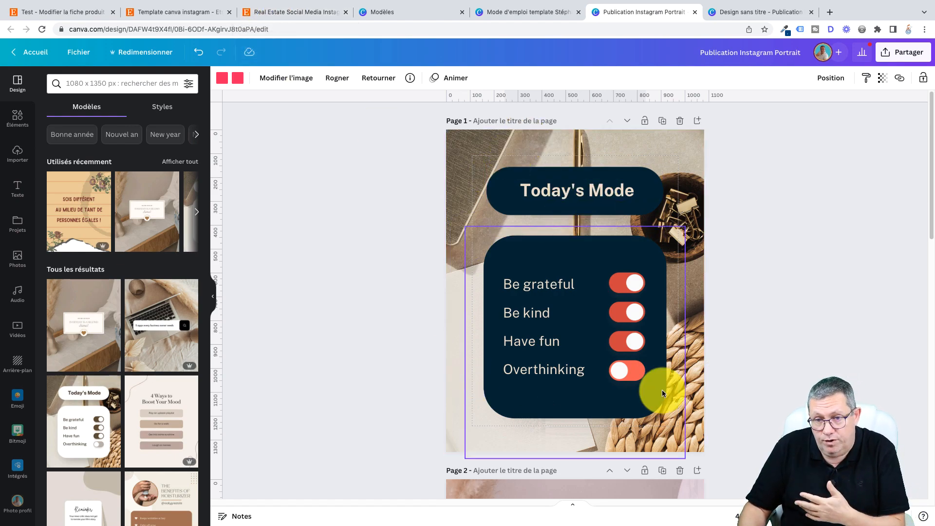
Switch to the Etsy results for "template canva instagram" in Chrome and review the template bundles on offer
{"action": "left_click", "coordinate": [169, 13]}
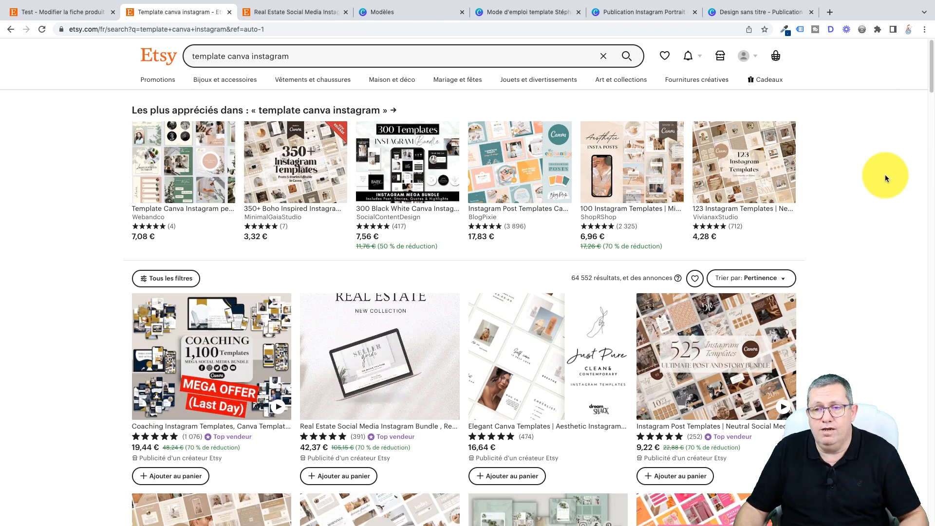
{"action": "left_click_drag", "start_coordinate": [931, 88], "coordinate": [931, 133]}
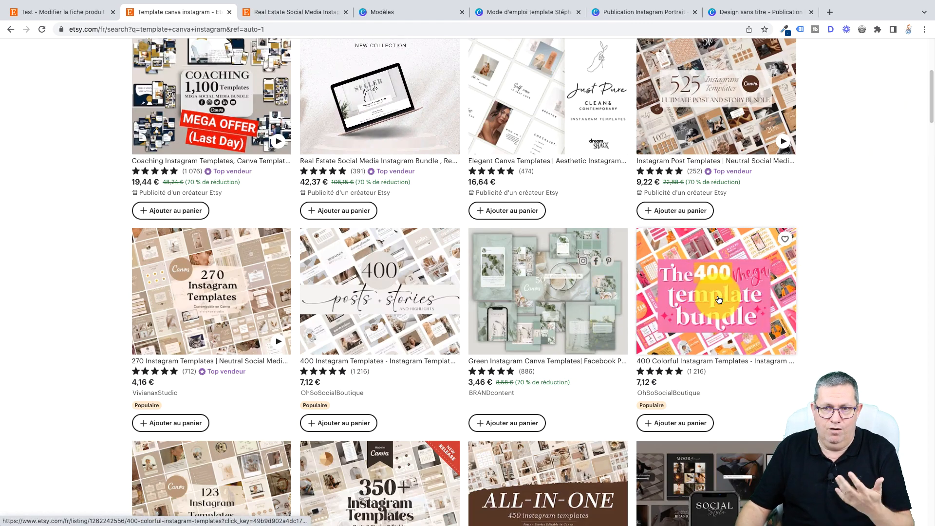
{"action": "left_click_drag", "start_coordinate": [932, 114], "coordinate": [920, 52]}
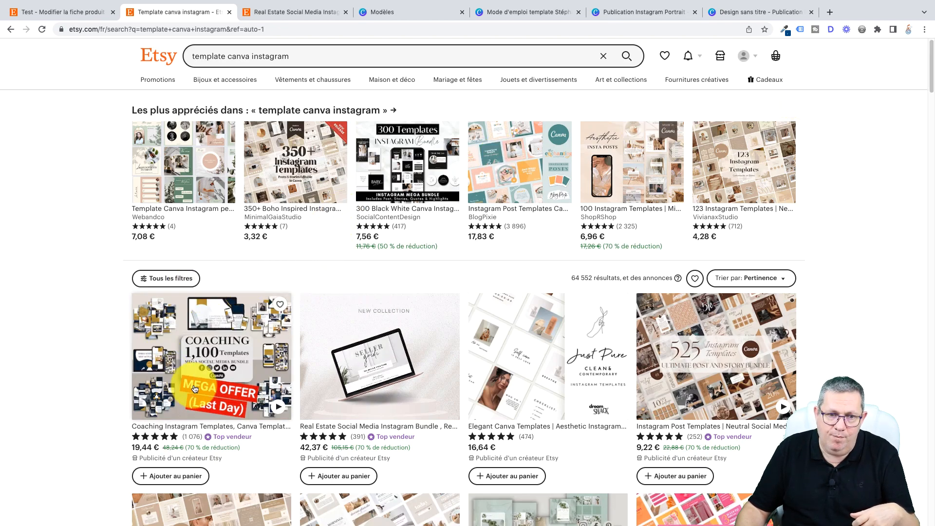
Open the "123 Instagram Templates" listing from the most-liked Etsy results and examine its cover image
{"action": "mouse_move", "coordinate": [194, 386]}
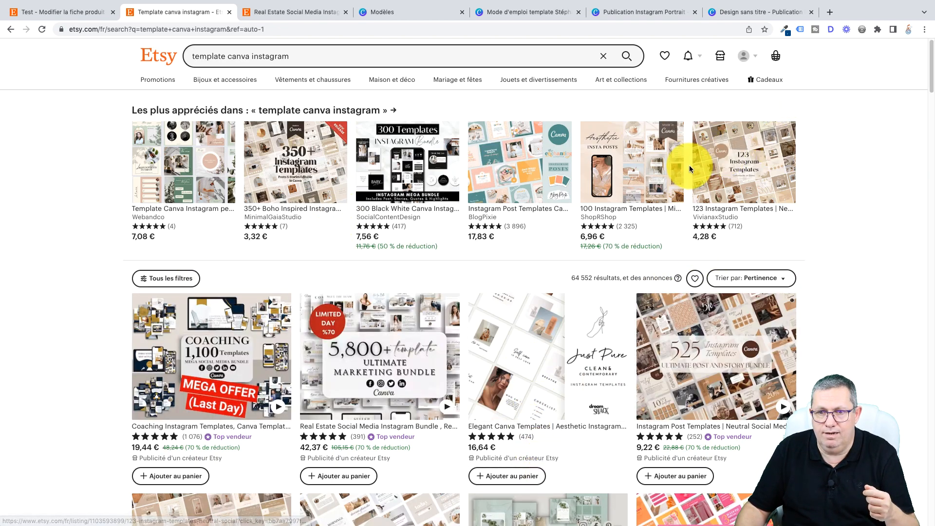
{"action": "left_click", "coordinate": [729, 166]}
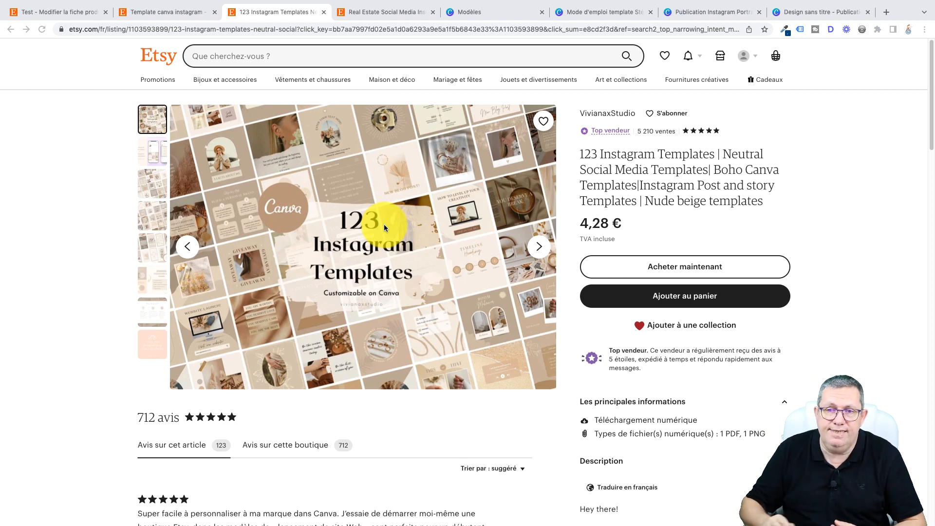
Switch to Canva and create a blank custom-size design of 2000 × 1600 px
{"action": "left_click", "coordinate": [523, 19]}
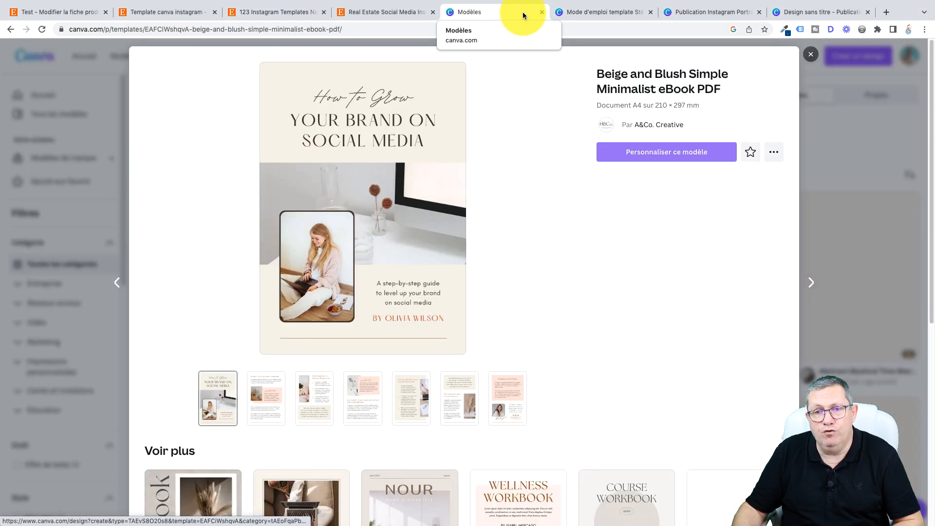
{"action": "left_click", "coordinate": [810, 54]}
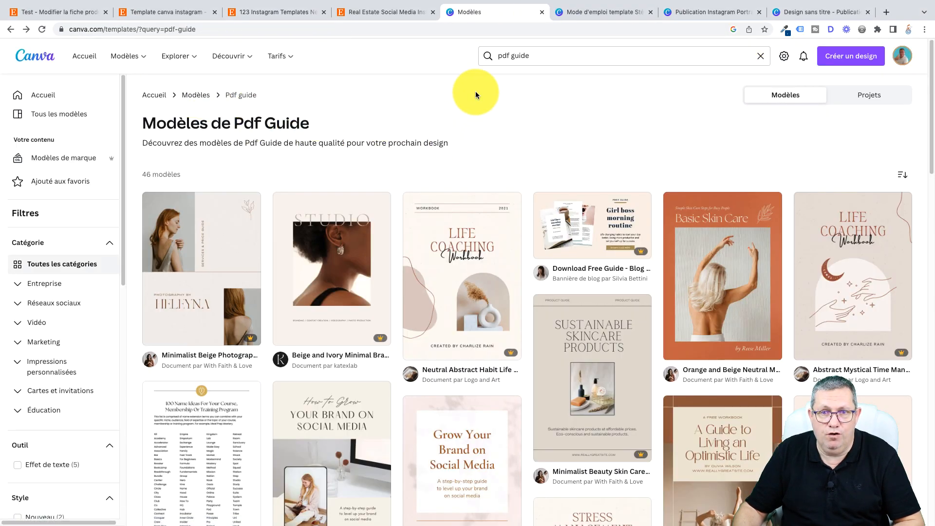
{"action": "left_click", "coordinate": [855, 56]}
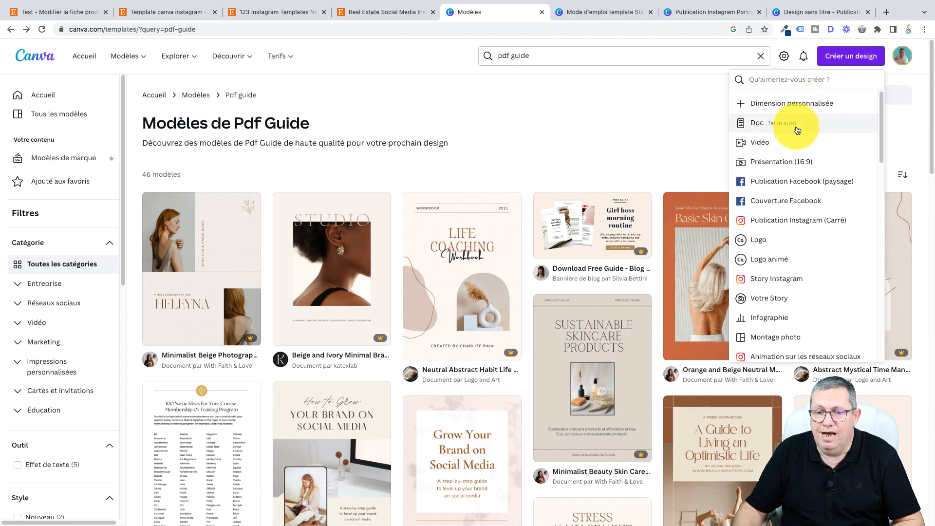
{"action": "left_click", "coordinate": [787, 103]}
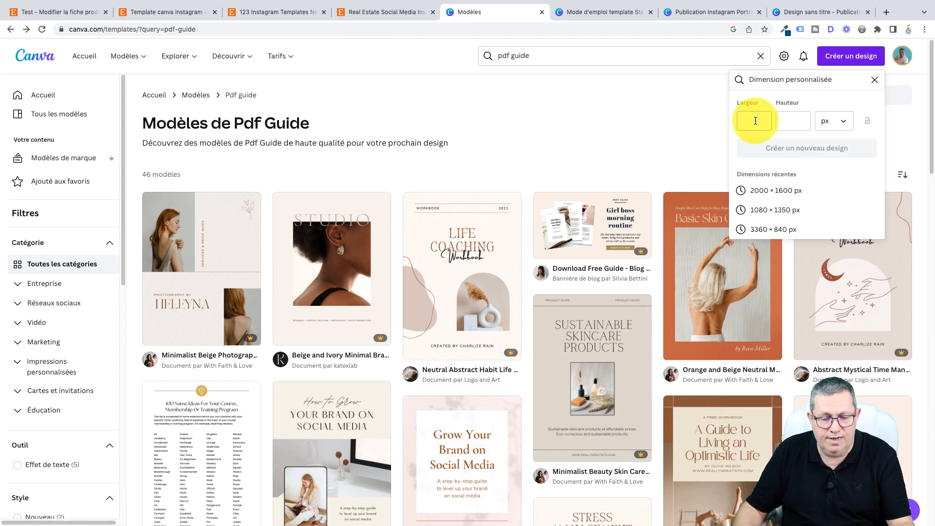
{"action": "type", "text": "2000"}
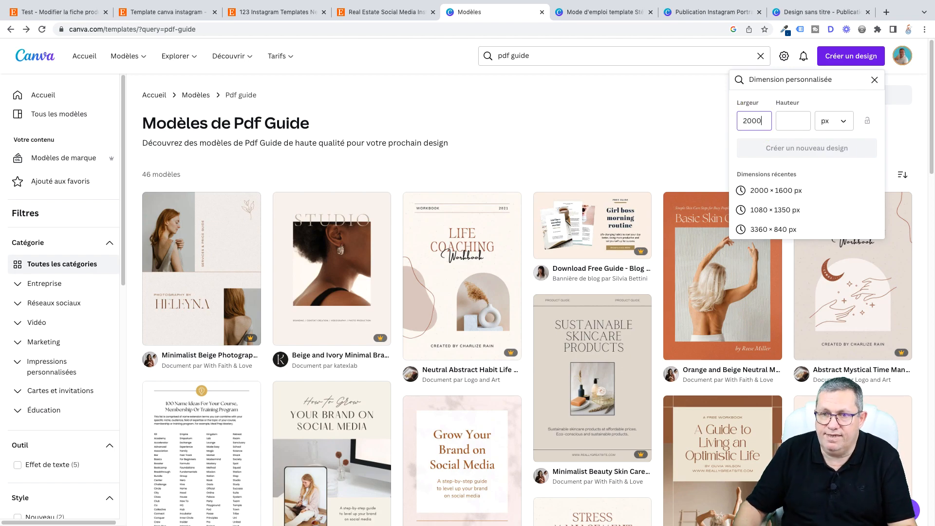
{"action": "left_click", "coordinate": [782, 119]}
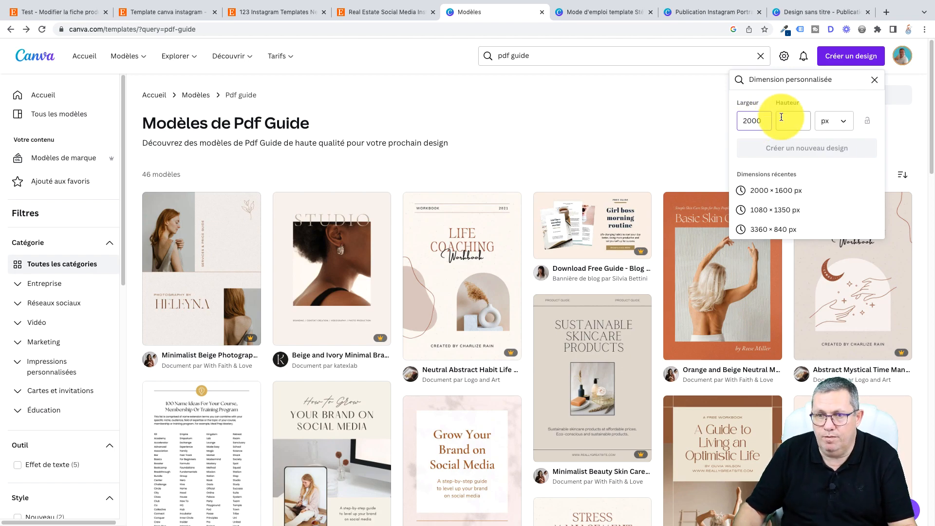
{"action": "type", "text": "1600"}
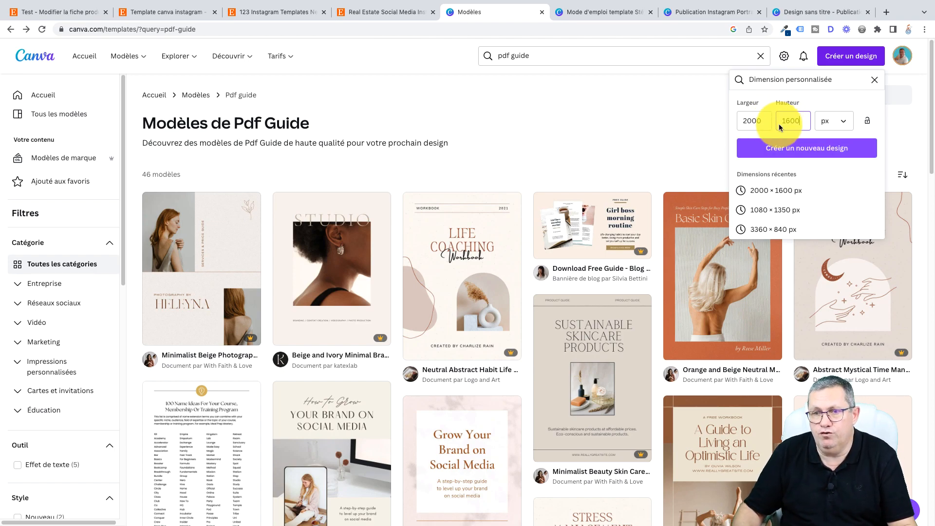
{"action": "left_click", "coordinate": [799, 148]}
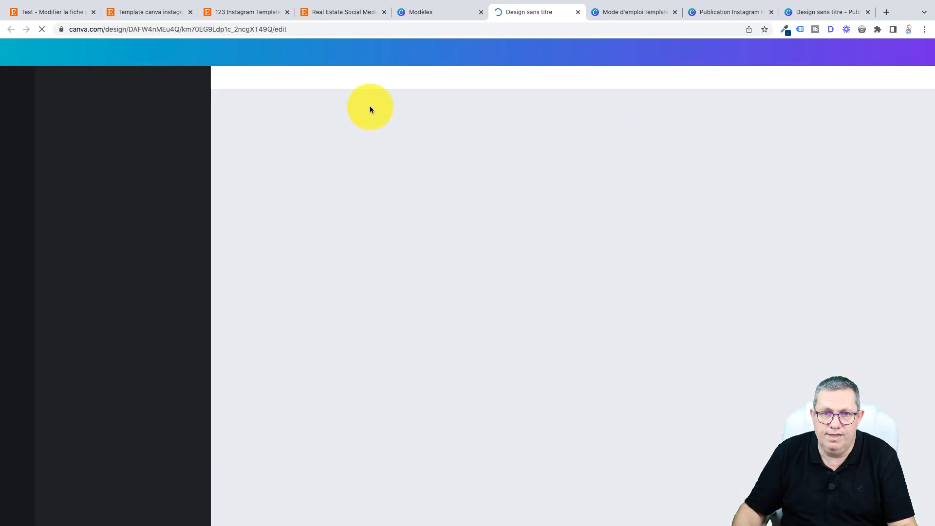
Close the Instagram portrait design and the untitled Instagram post design, and return to the blank 2000 × 1600 px design
{"action": "left_click", "coordinate": [633, 13]}
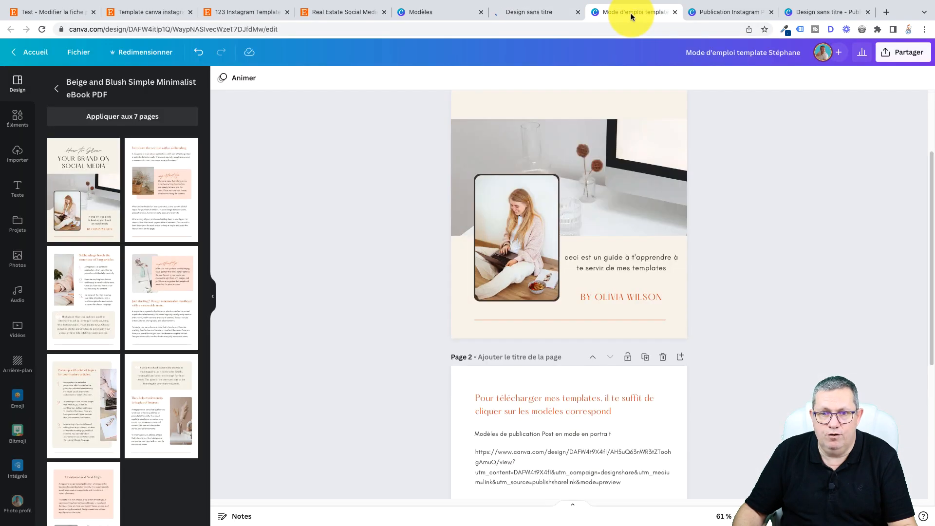
{"action": "left_click", "coordinate": [552, 12]}
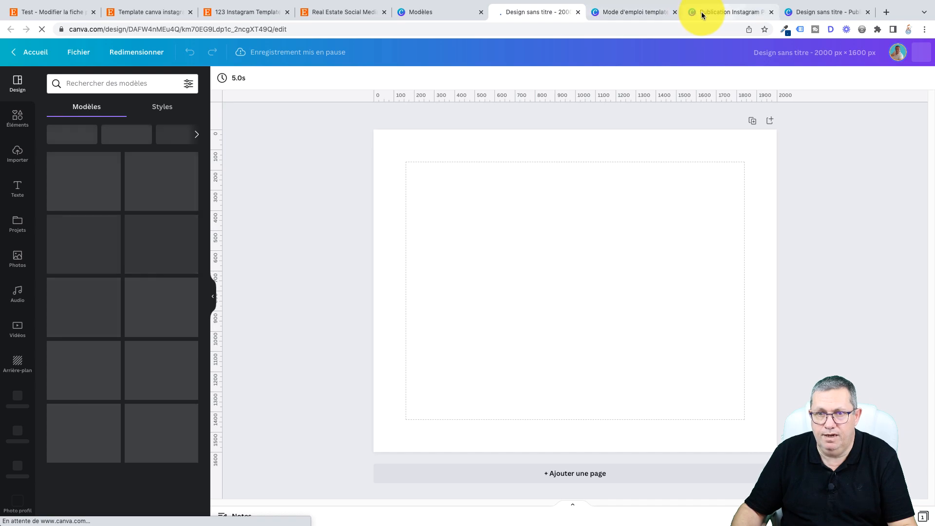
{"action": "left_click", "coordinate": [731, 14]}
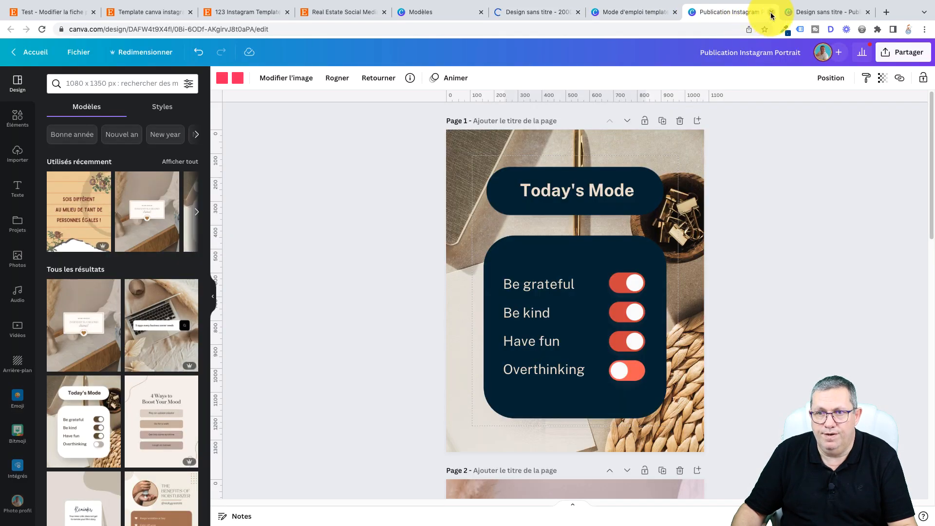
{"action": "left_click", "coordinate": [771, 13]}
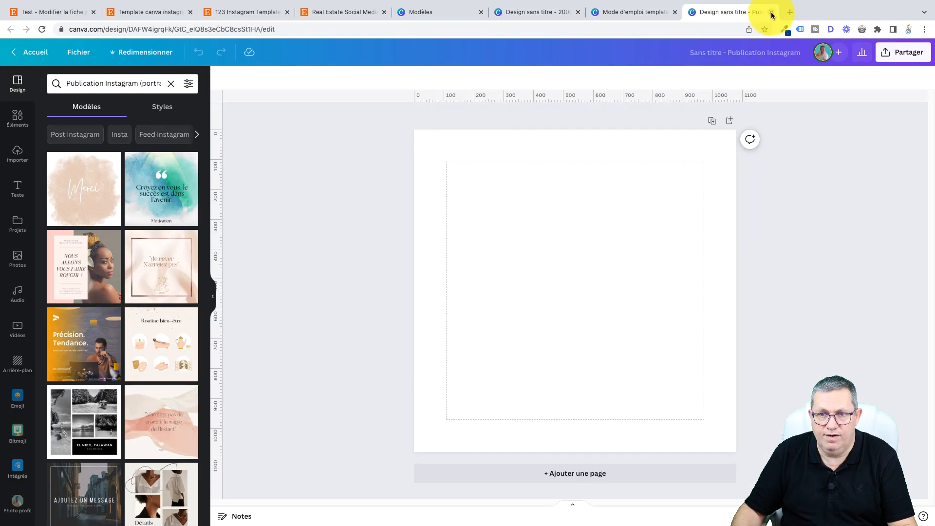
{"action": "left_click", "coordinate": [771, 13]}
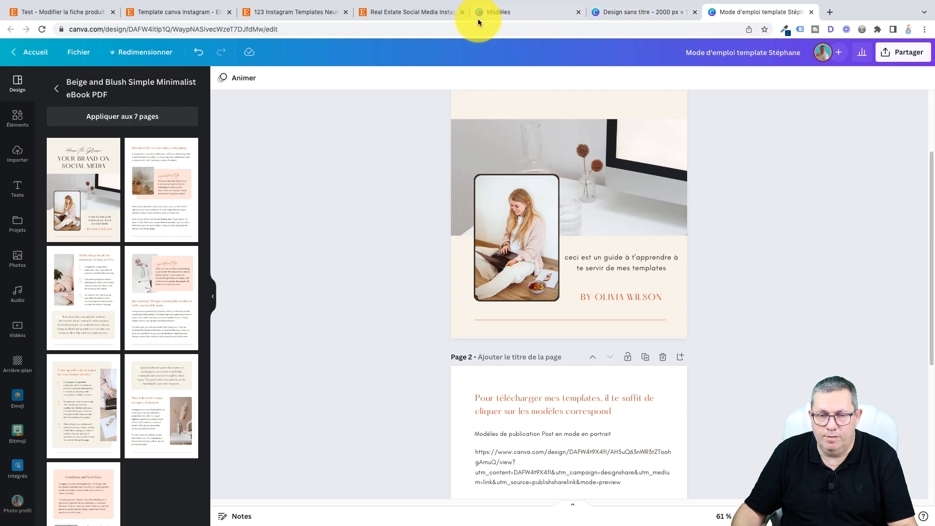
{"action": "left_click", "coordinate": [639, 11]}
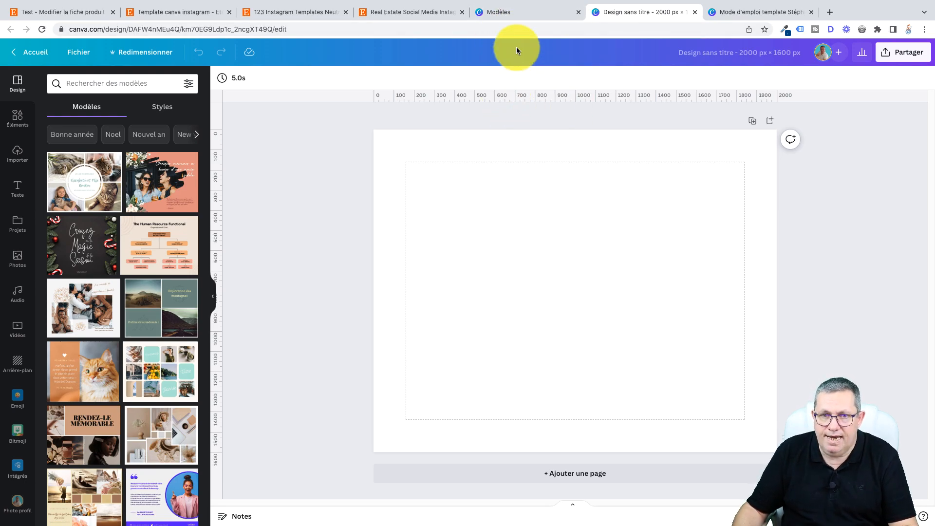
Using the 123-template listing cover as reference, fill the blank 2000 × 1600 px page with a grid of four columns and four rows
{"action": "left_click", "coordinate": [266, 15]}
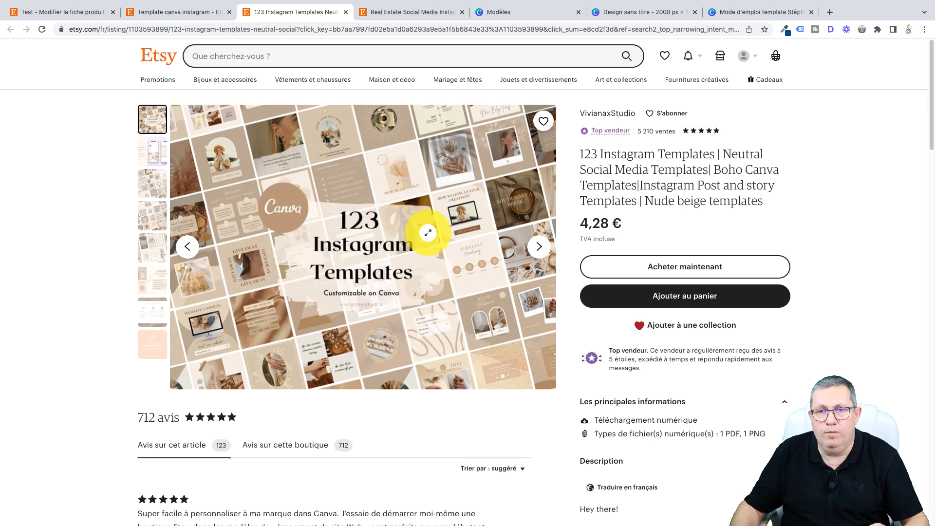
{"action": "left_click", "coordinate": [635, 13]}
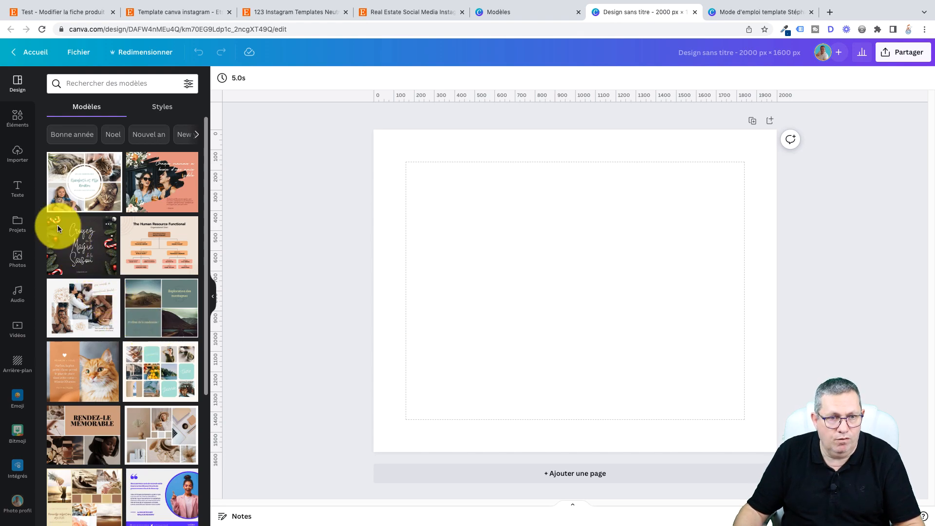
{"action": "left_click", "coordinate": [16, 119]}
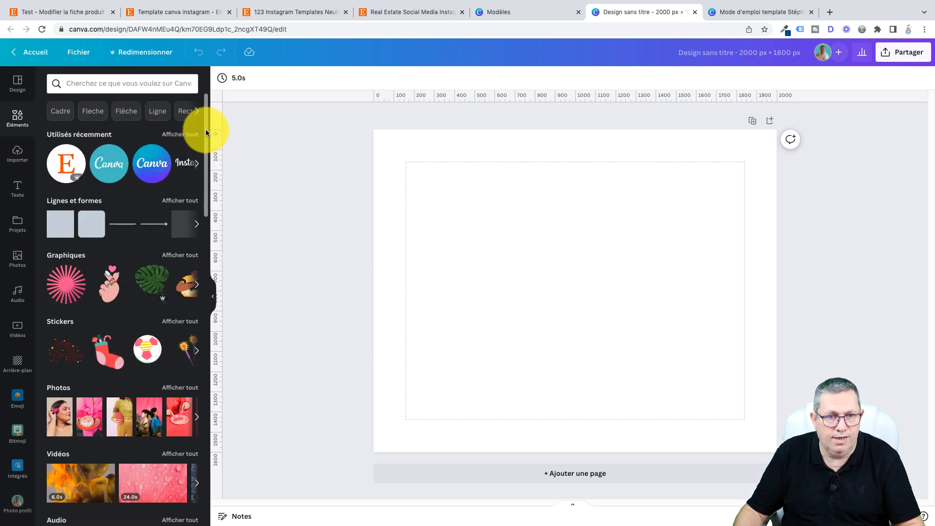
{"action": "left_click_drag", "start_coordinate": [206, 130], "coordinate": [221, 275]}
{"action": "left_click", "coordinate": [188, 306]}
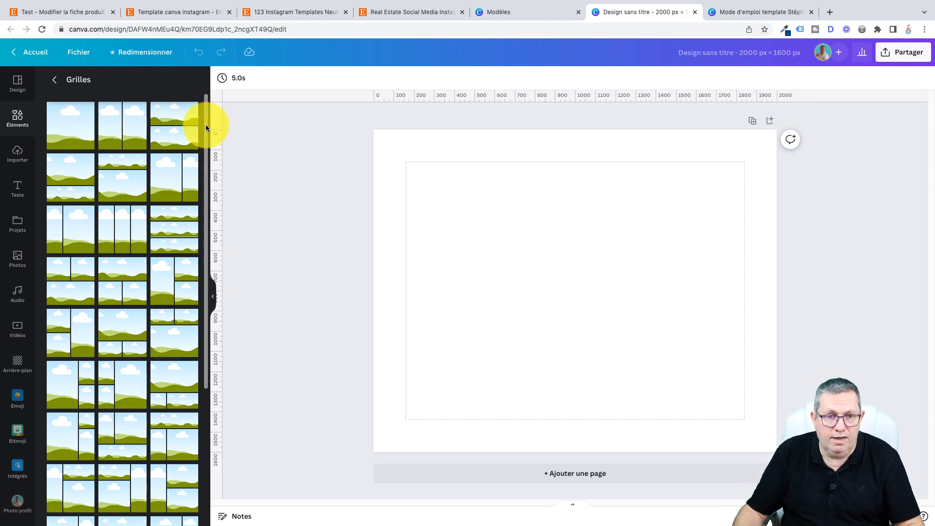
{"action": "left_click_drag", "start_coordinate": [206, 124], "coordinate": [201, 310]}
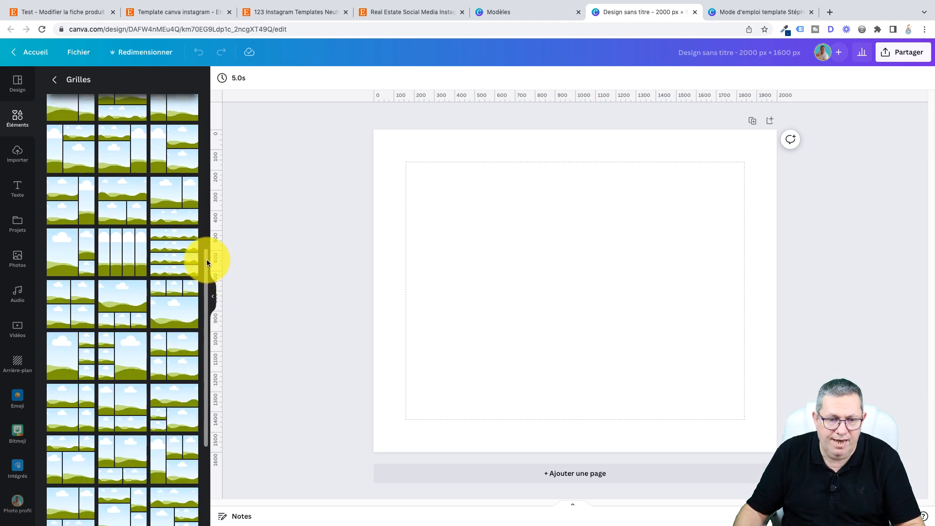
{"action": "left_click_drag", "start_coordinate": [206, 259], "coordinate": [197, 443]}
{"action": "left_click_drag", "start_coordinate": [207, 346], "coordinate": [207, 490]}
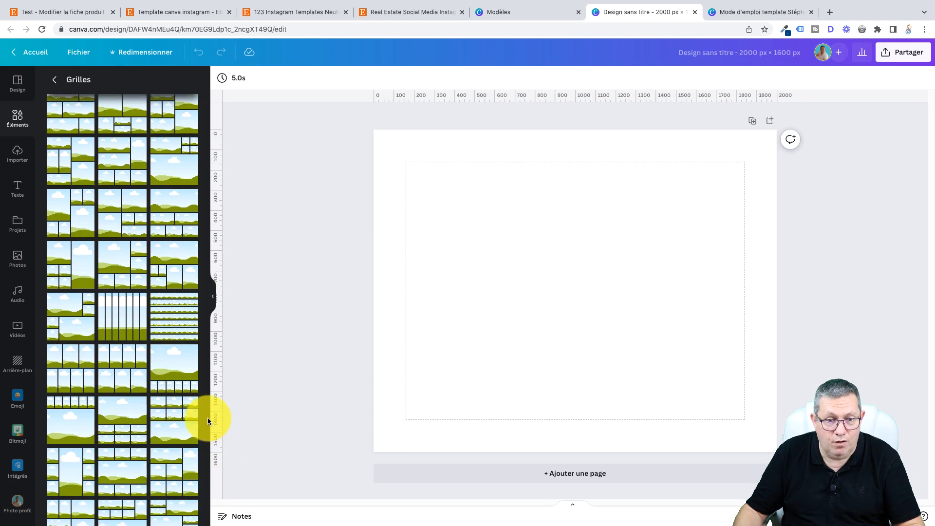
{"action": "left_click_drag", "start_coordinate": [200, 421], "coordinate": [201, 496]}
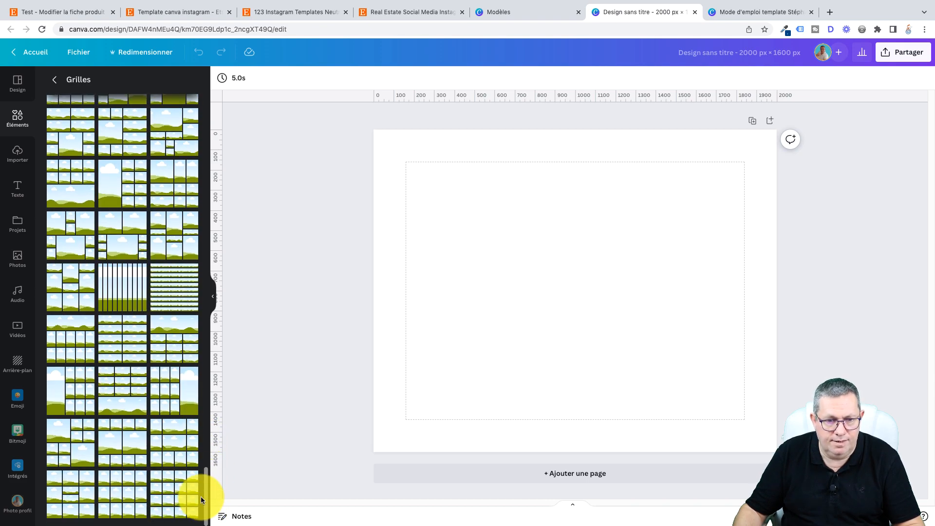
{"action": "left_click", "coordinate": [169, 501]}
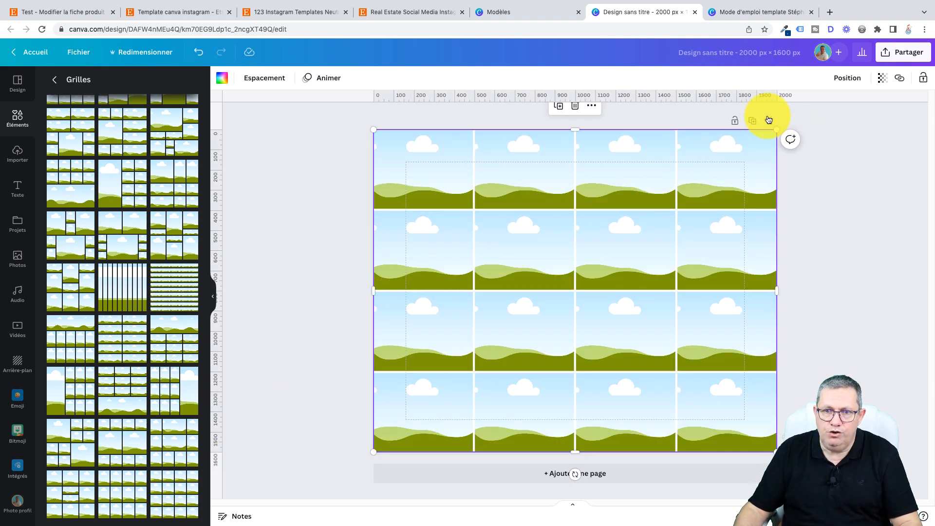
Compare the Etsy results with the "123 Instagram Templates" listing to study how the cover arranges its templates
{"action": "left_click", "coordinate": [178, 15]}
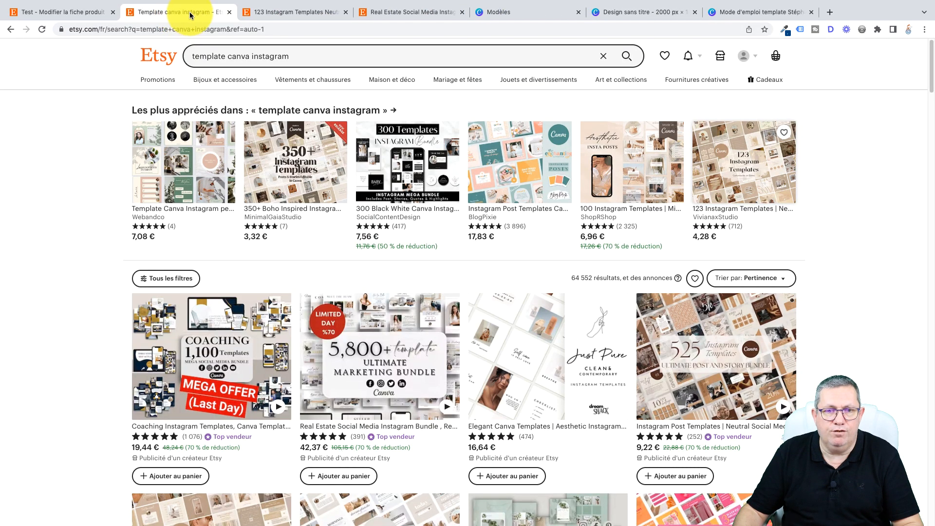
{"action": "left_click", "coordinate": [300, 16]}
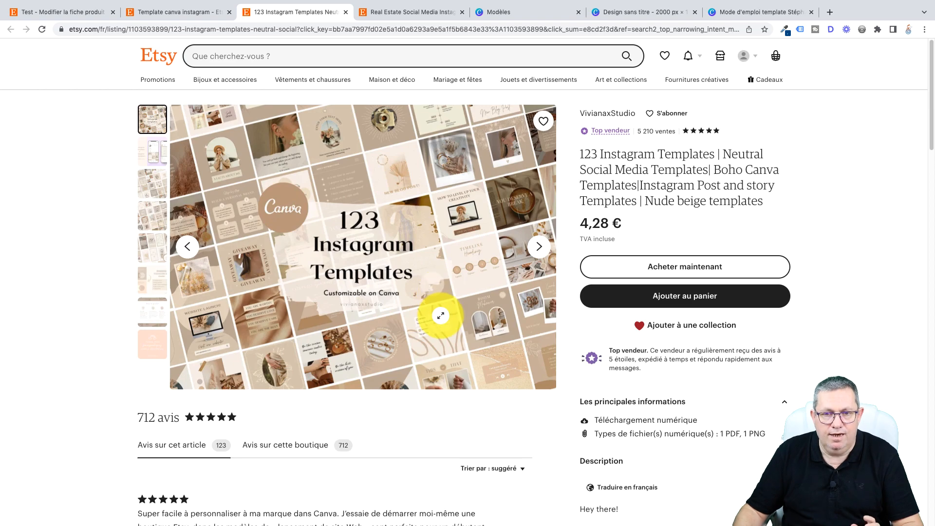
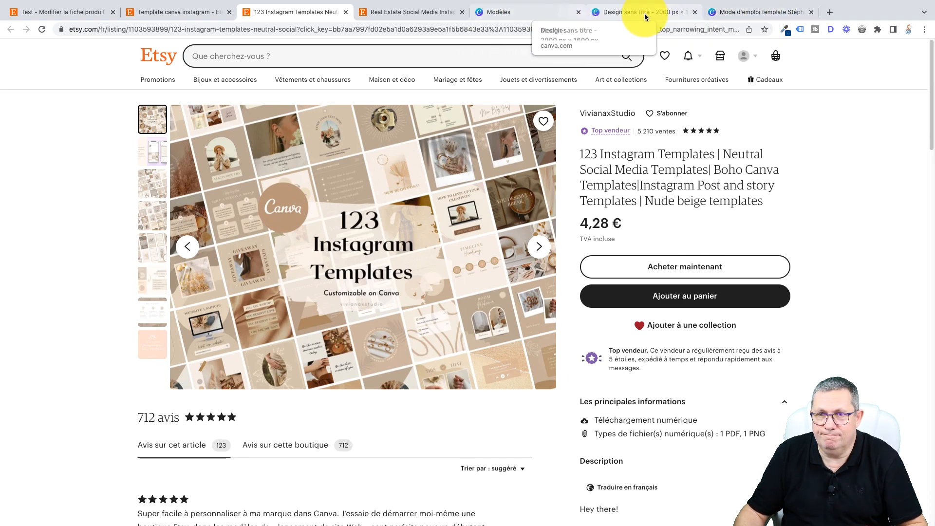
Download all three pages of the Instagram portrait design in Canva as PNG images at size 3.125
{"action": "left_click", "coordinate": [607, 17]}
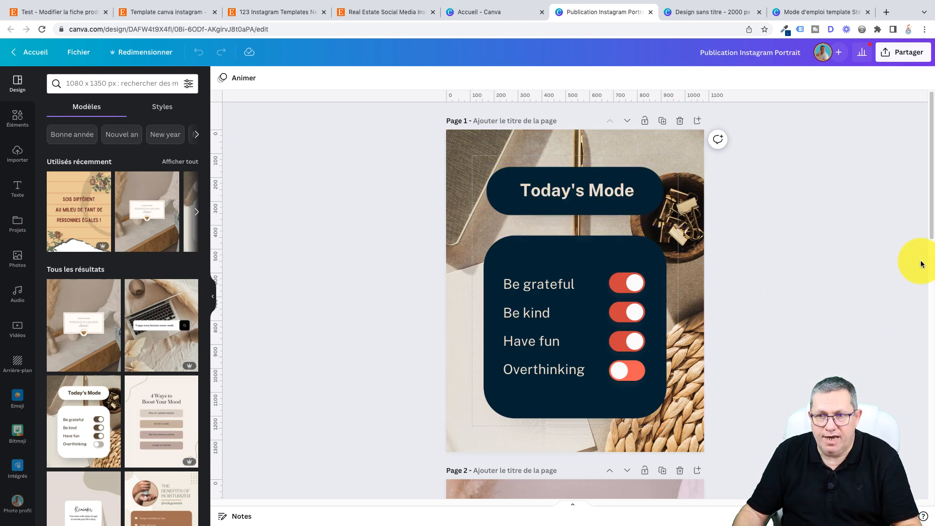
{"action": "mouse_move", "coordinate": [931, 178]}
{"action": "left_mouse_down"}
{"action": "mouse_move", "coordinate": [918, 449]}
{"action": "mouse_move", "coordinate": [931, 171]}
{"action": "left_mouse_up"}
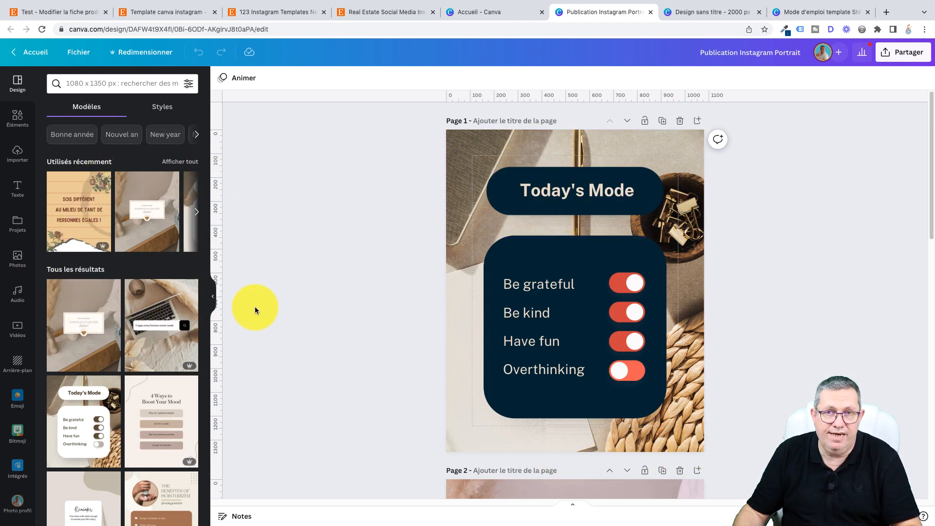
{"action": "left_click", "coordinate": [906, 54]}
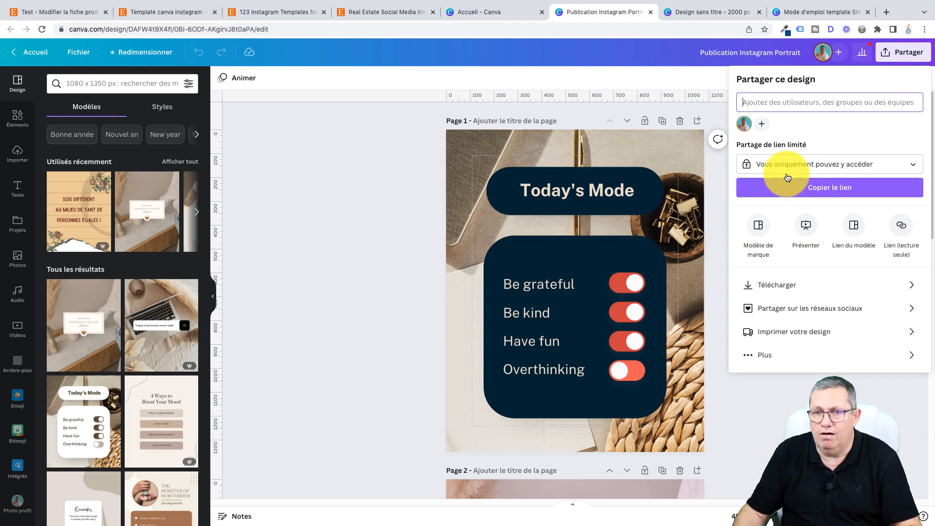
{"action": "left_click", "coordinate": [905, 291]}
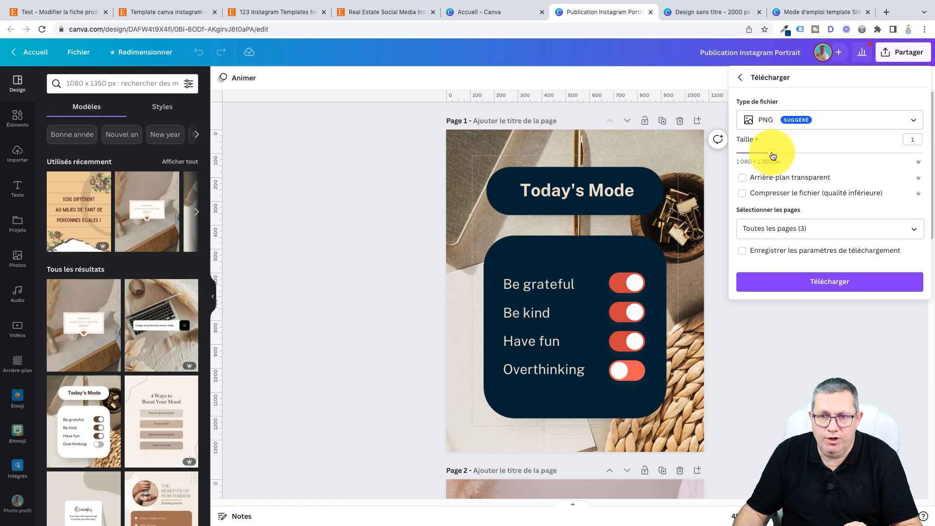
{"action": "left_click_drag", "start_coordinate": [774, 154], "coordinate": [912, 152]}
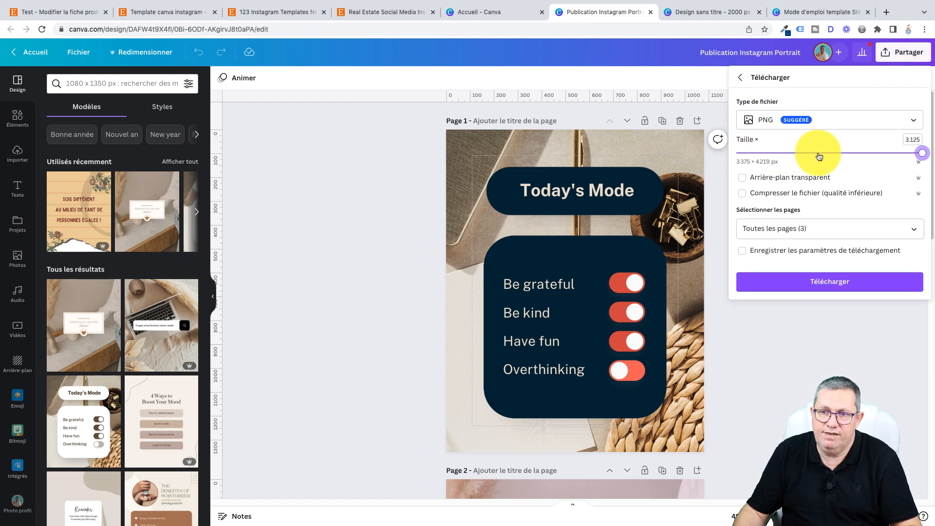
{"action": "left_click", "coordinate": [836, 287]}
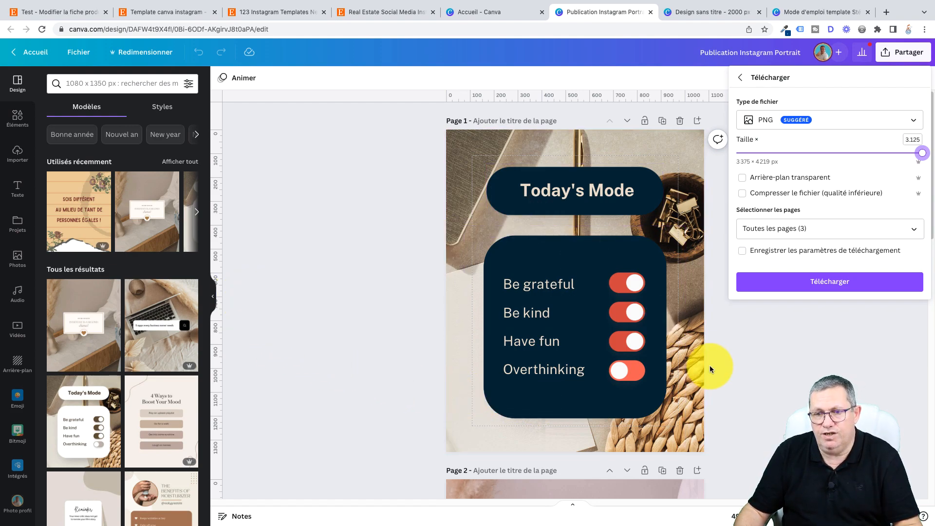
{"action": "left_click", "coordinate": [776, 335]}
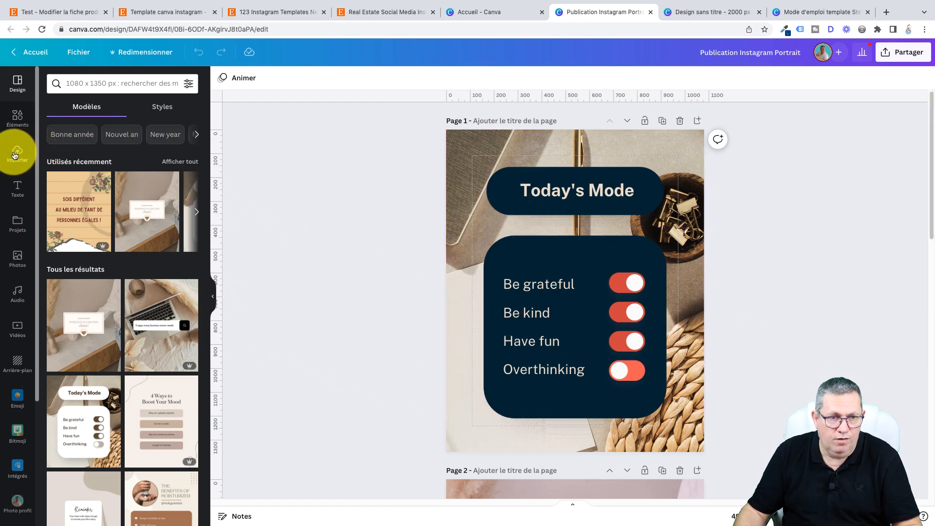
Return to the 2000 × 1600 px design and fill the grid's first row with the uploaded 01, Inspiration, For More Tips and 6 Tips images
{"action": "left_click", "coordinate": [17, 153]}
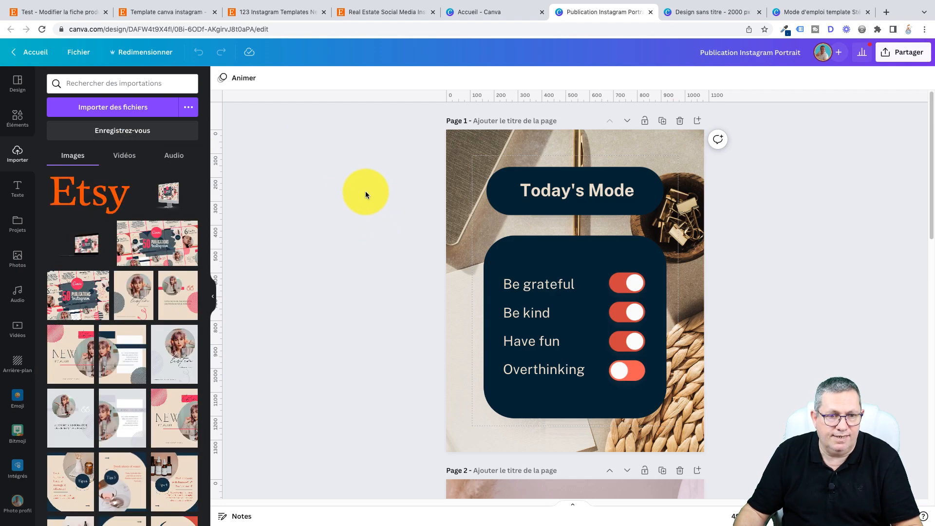
{"action": "left_click_drag", "start_coordinate": [204, 212], "coordinate": [209, 309]}
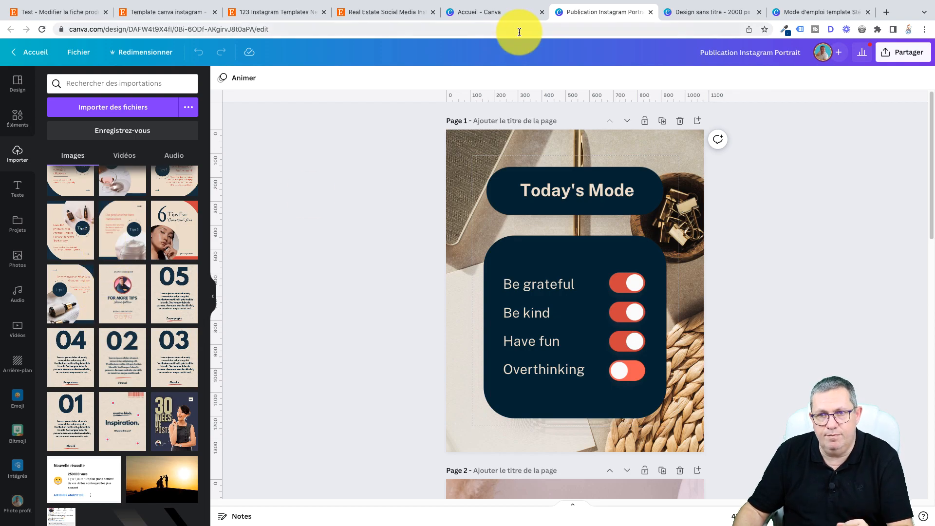
{"action": "left_click", "coordinate": [692, 18]}
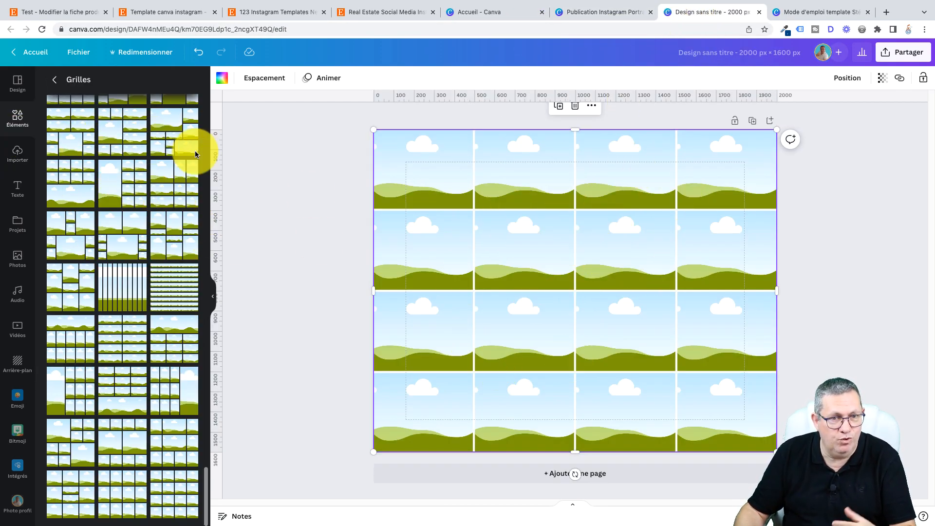
{"action": "left_click", "coordinate": [16, 153]}
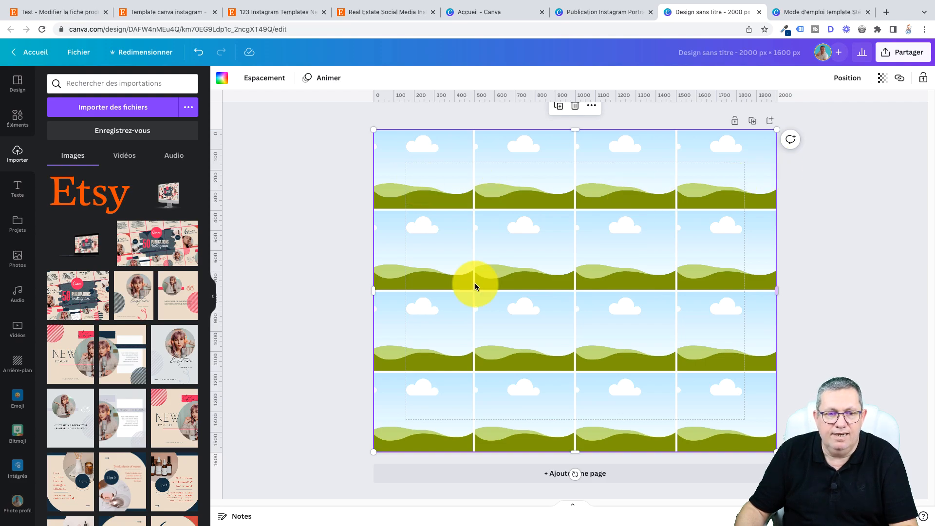
{"action": "left_click_drag", "start_coordinate": [207, 258], "coordinate": [212, 359]}
{"action": "left_click_drag", "start_coordinate": [70, 368], "coordinate": [389, 167]}
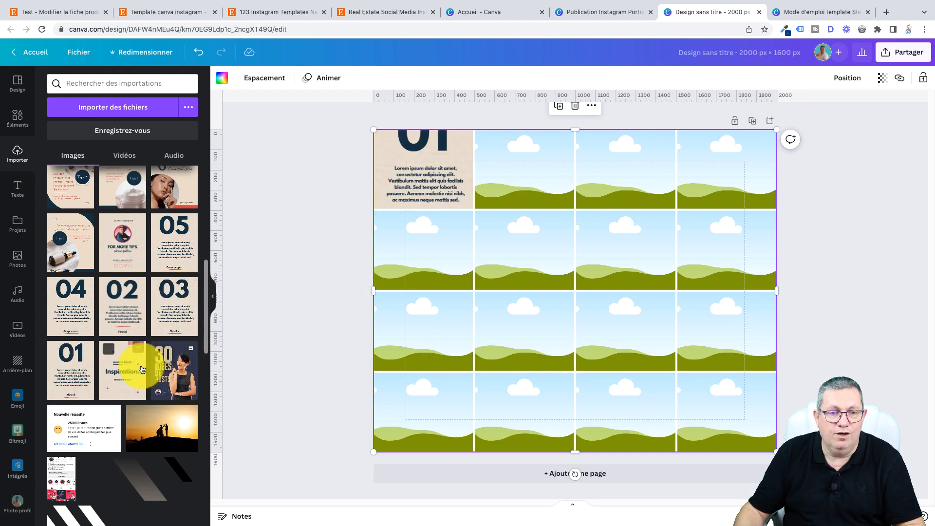
{"action": "left_click_drag", "start_coordinate": [115, 371], "coordinate": [487, 183]}
{"action": "left_click_drag", "start_coordinate": [123, 240], "coordinate": [568, 184]}
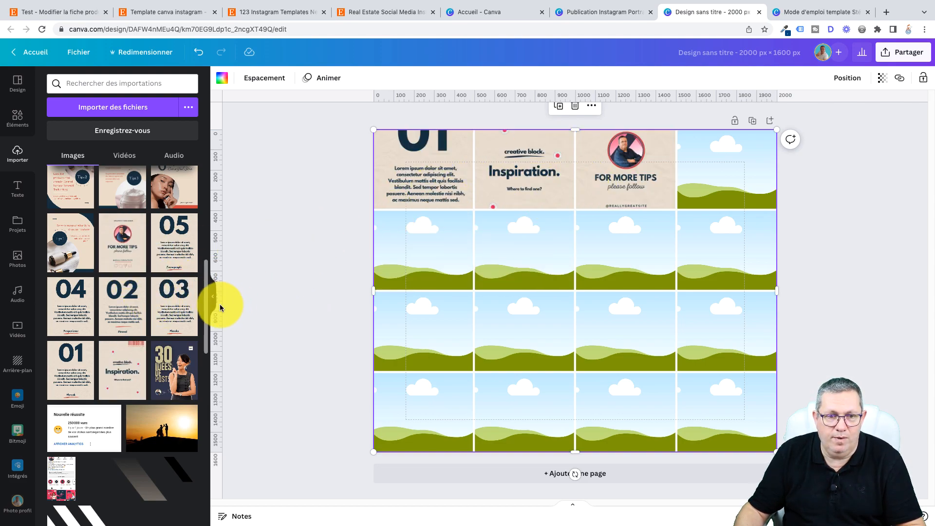
{"action": "left_click_drag", "start_coordinate": [167, 188], "coordinate": [707, 214]}
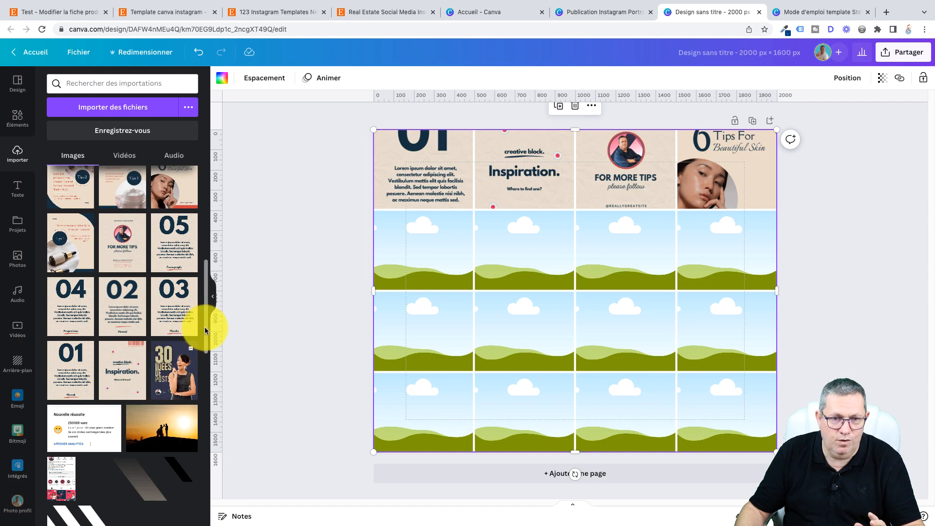
Fill the grid's second row with the uploaded New Podcast, Want to Learn and podcast quote images, ending with New Podcast again
{"action": "left_click_drag", "start_coordinate": [206, 333], "coordinate": [207, 271]}
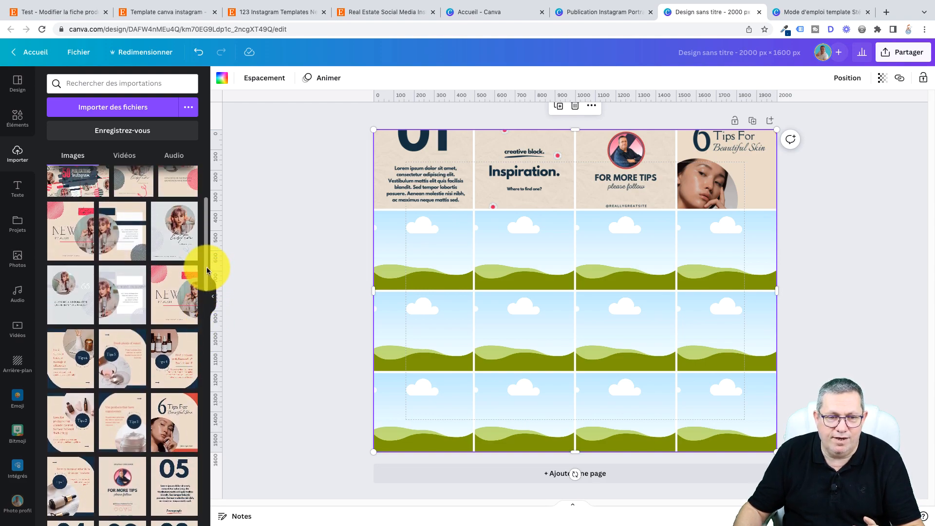
{"action": "left_click_drag", "start_coordinate": [167, 298], "coordinate": [401, 264]}
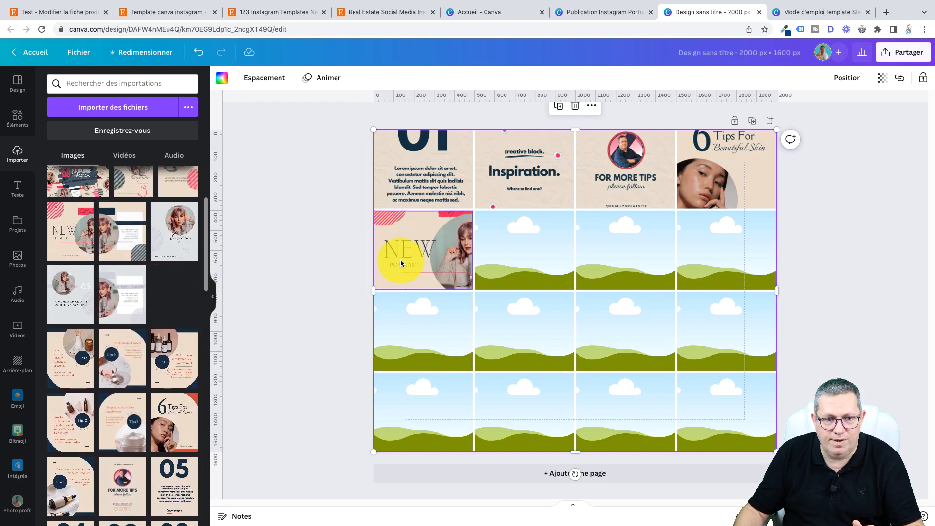
{"action": "left_click_drag", "start_coordinate": [119, 292], "coordinate": [486, 244]}
{"action": "left_click_drag", "start_coordinate": [63, 288], "coordinate": [610, 267]}
{"action": "left_click_drag", "start_coordinate": [78, 234], "coordinate": [689, 253]}
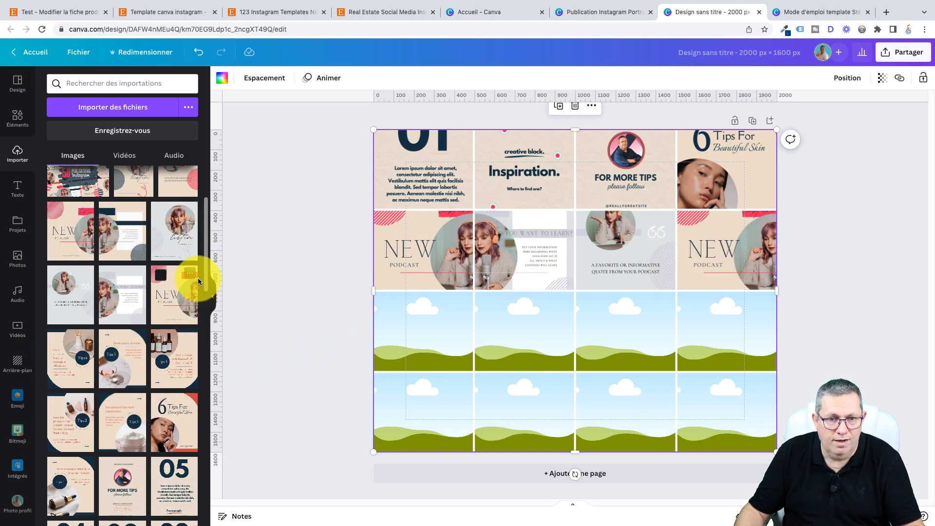
Fill the grid's third row with the uploaded skincare images Tips 2, Tips 3, Tips 6 and Tips 5
{"action": "left_click_drag", "start_coordinate": [205, 268], "coordinate": [206, 213]}
{"action": "scroll", "coordinate": [203, 223], "scroll_direction": "down", "scroll_amount": 3}
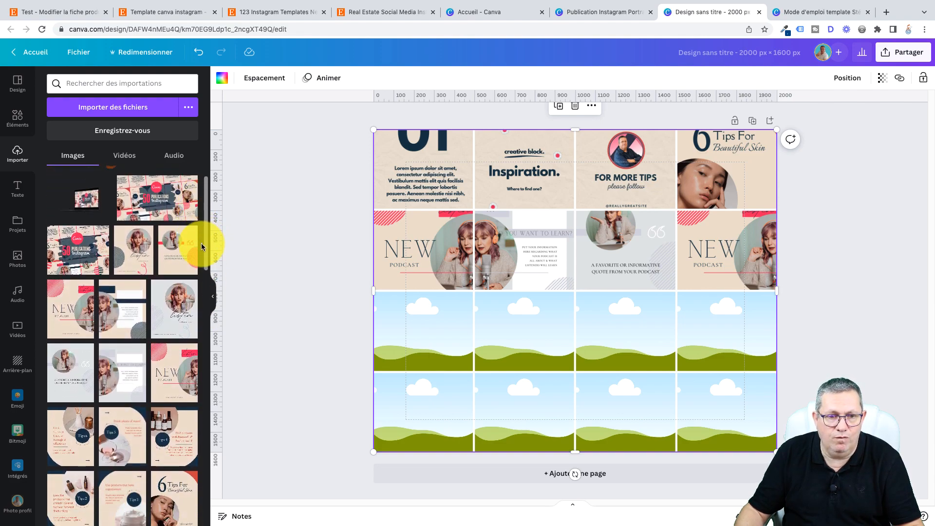
{"action": "left_click_drag", "start_coordinate": [201, 264], "coordinate": [167, 303]}
{"action": "left_click_drag", "start_coordinate": [69, 276], "coordinate": [396, 331]}
{"action": "left_click_drag", "start_coordinate": [130, 286], "coordinate": [511, 317]}
{"action": "left_click_drag", "start_coordinate": [63, 219], "coordinate": [606, 332]}
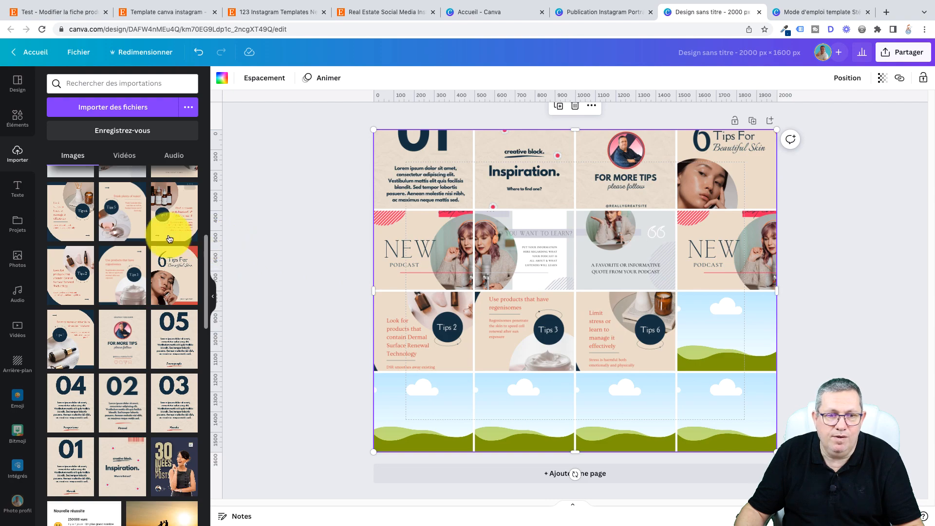
{"action": "left_click_drag", "start_coordinate": [121, 219], "coordinate": [691, 332]}
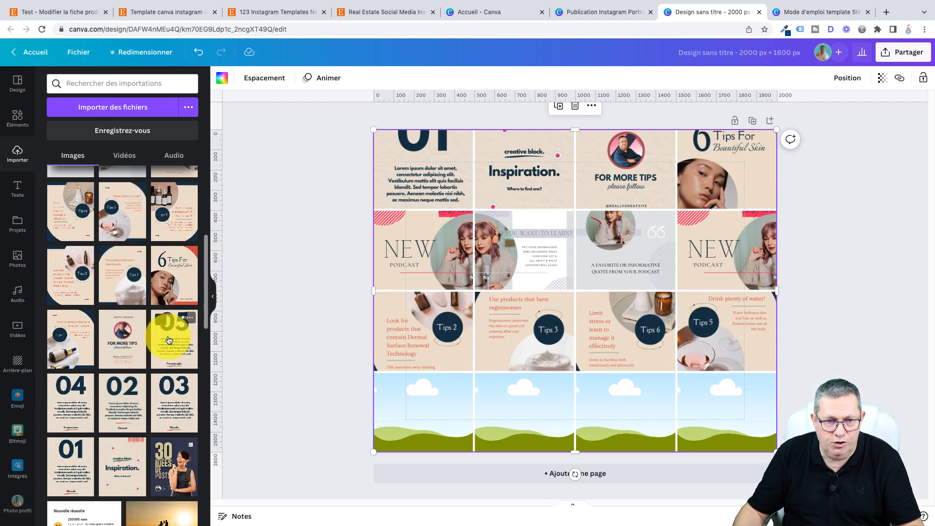
Fill the grid's fourth row with the uploaded For More Tips, Want to Learn, New Podcast and Listen images
{"action": "left_click_drag", "start_coordinate": [119, 341], "coordinate": [418, 395]}
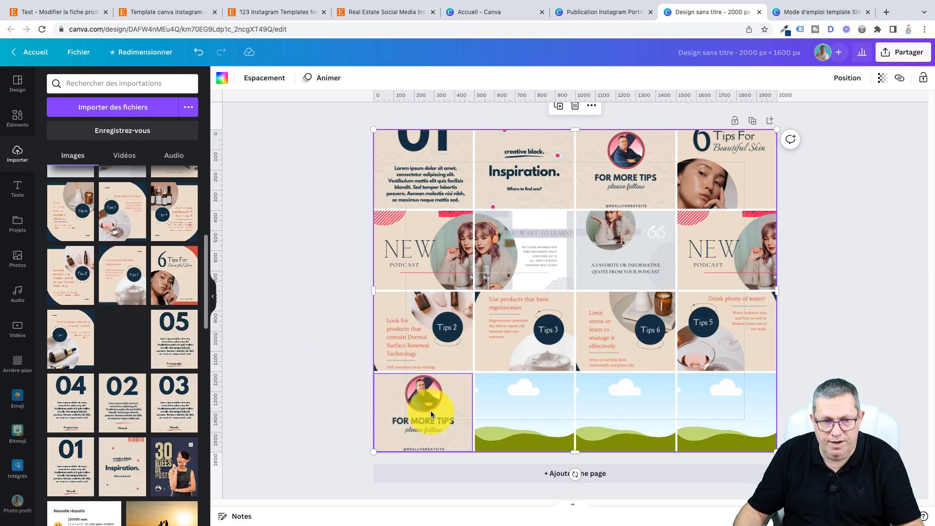
{"action": "left_click_drag", "start_coordinate": [205, 253], "coordinate": [202, 203]}
{"action": "left_click_drag", "start_coordinate": [118, 323], "coordinate": [549, 396]}
{"action": "left_click_drag", "start_coordinate": [85, 283], "coordinate": [637, 404]}
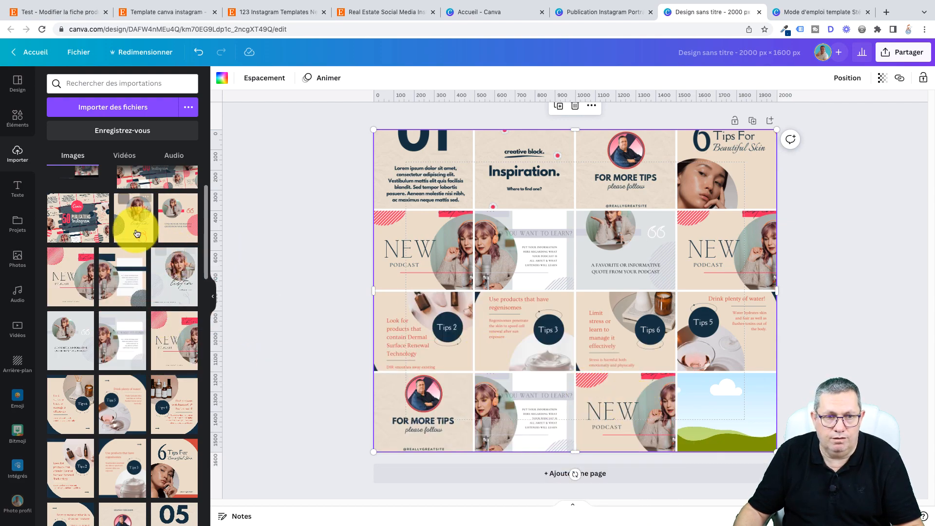
{"action": "left_click_drag", "start_coordinate": [130, 215], "coordinate": [679, 389]}
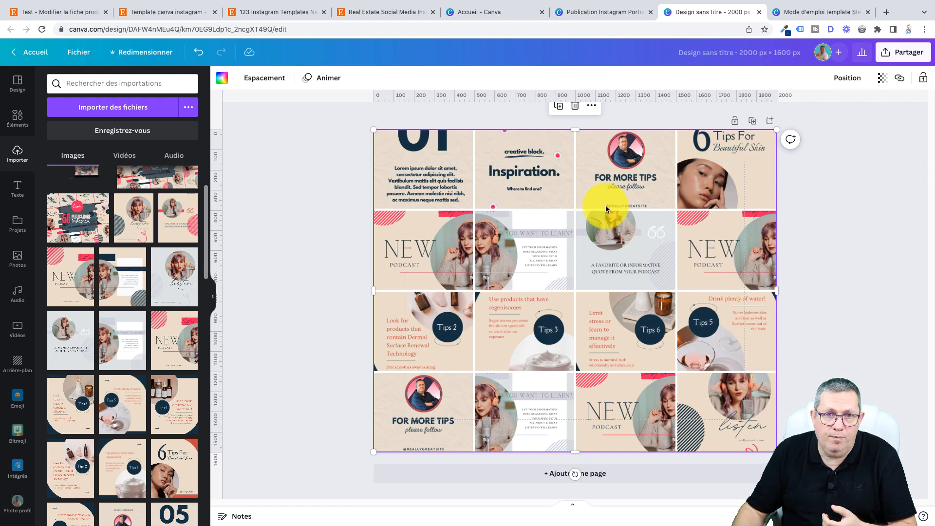
Examine the tilted template grid in the third image of the "123 Instagram Templates" listing, and return to the 2000 × 1600 px design
{"action": "left_click", "coordinate": [268, 16]}
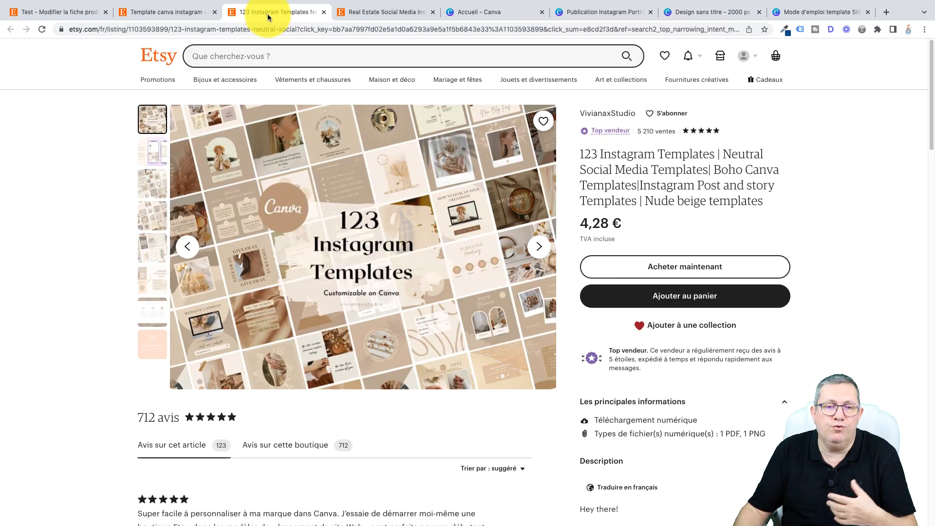
{"action": "left_click", "coordinate": [151, 183]}
{"action": "left_click", "coordinate": [380, 231]}
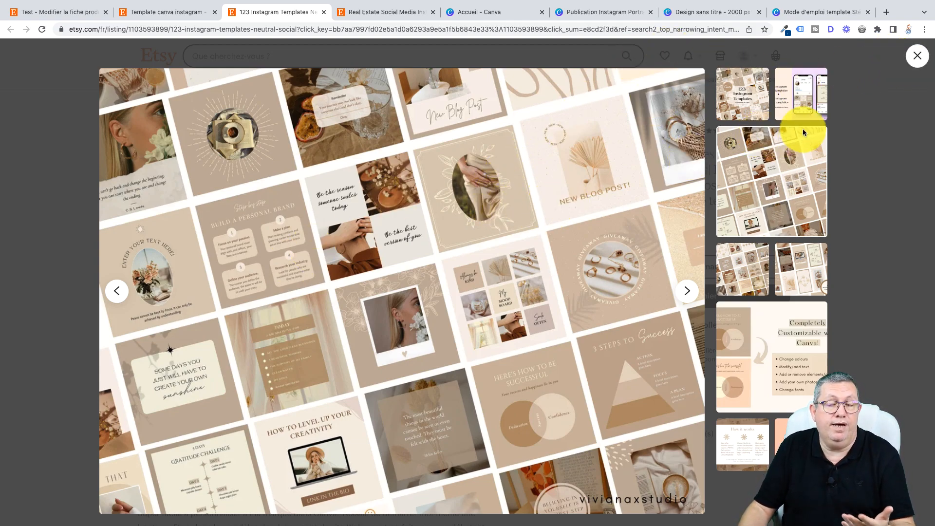
{"action": "left_click", "coordinate": [916, 59]}
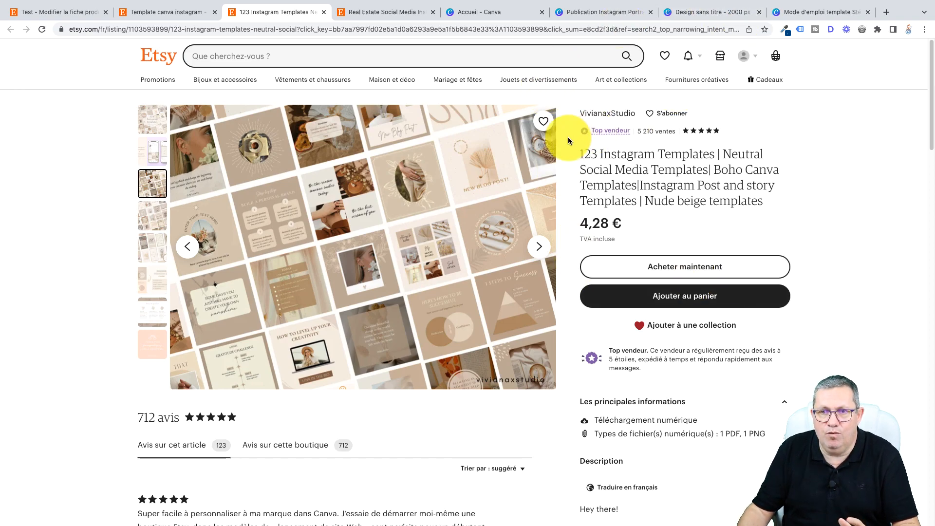
{"action": "left_click", "coordinate": [792, 11]}
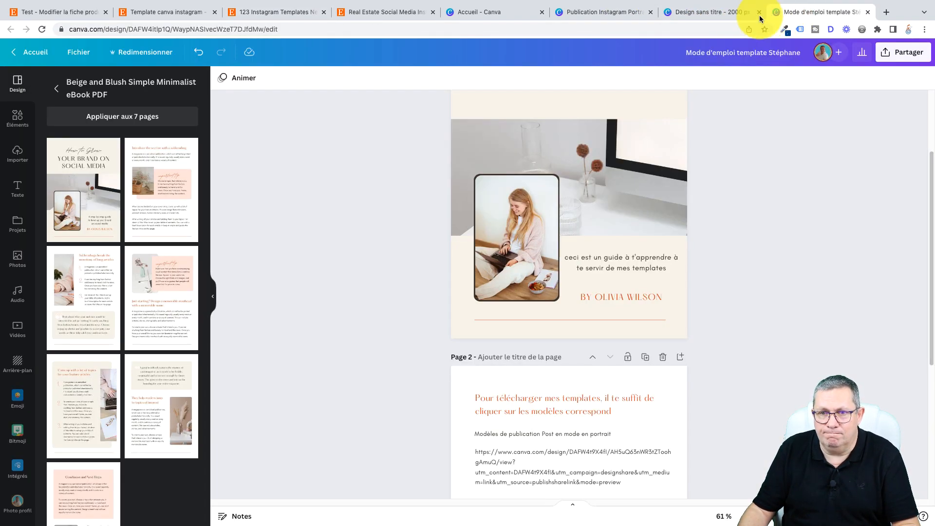
{"action": "left_click", "coordinate": [712, 13]}
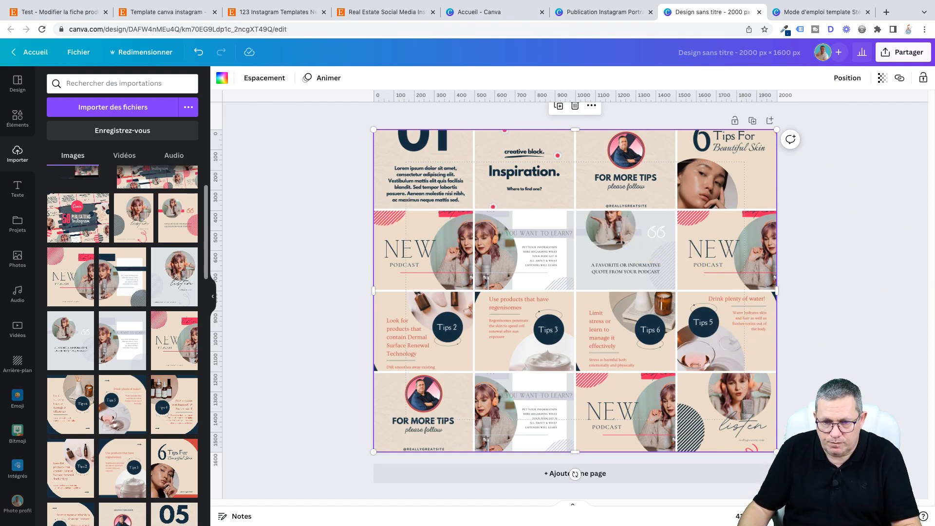
Stretch the image grid downward beyond the page so its cells become portrait-shaped, and tilt it slightly counterclockwise
{"action": "scroll", "coordinate": [575, 291], "scroll_direction": "down", "scroll_amount": 2}
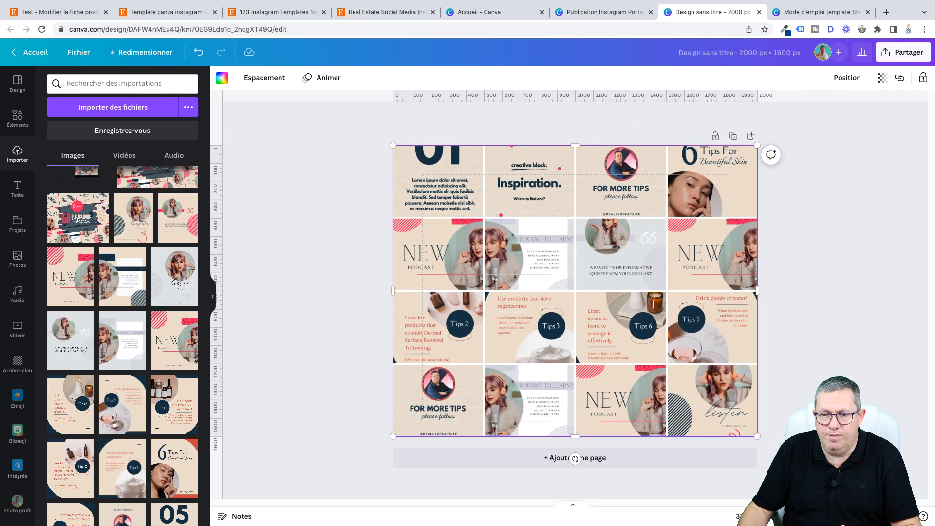
{"action": "scroll", "coordinate": [575, 291], "scroll_direction": "down", "scroll_amount": 2}
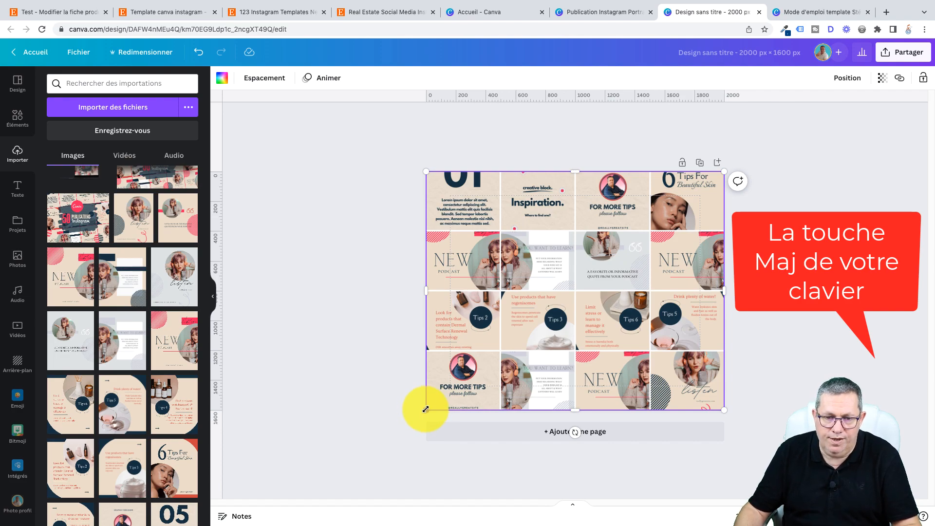
{"action": "mouse_move", "coordinate": [426, 410]}
{"action": "left_mouse_down"}
{"action": "mouse_move", "coordinate": [407, 428]}
{"action": "mouse_move", "coordinate": [431, 418]}
{"action": "left_mouse_up"}
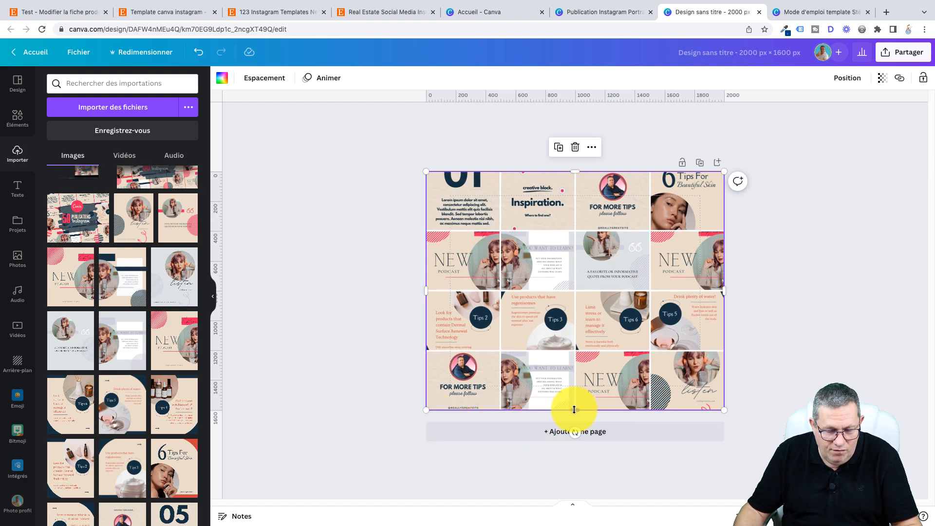
{"action": "left_click_drag", "start_coordinate": [573, 410], "coordinate": [579, 525]}
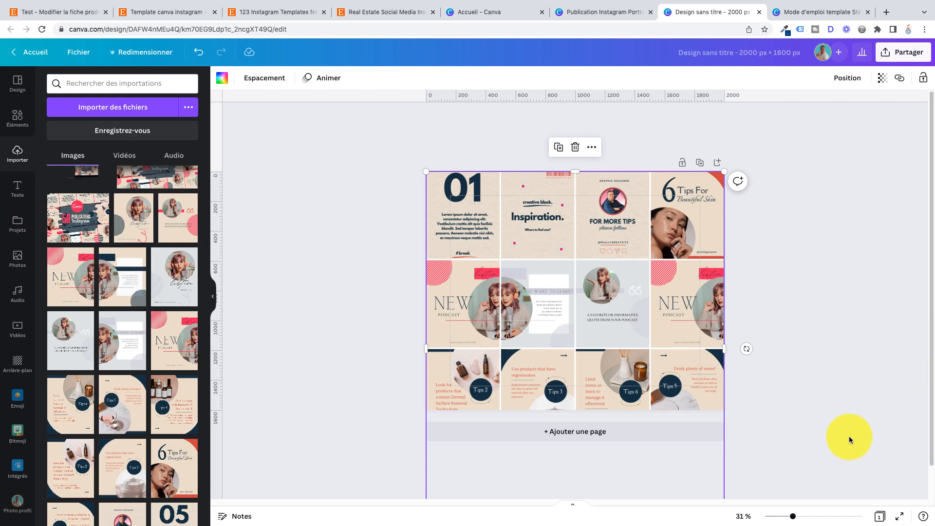
{"action": "left_click_drag", "start_coordinate": [794, 520], "coordinate": [781, 522]}
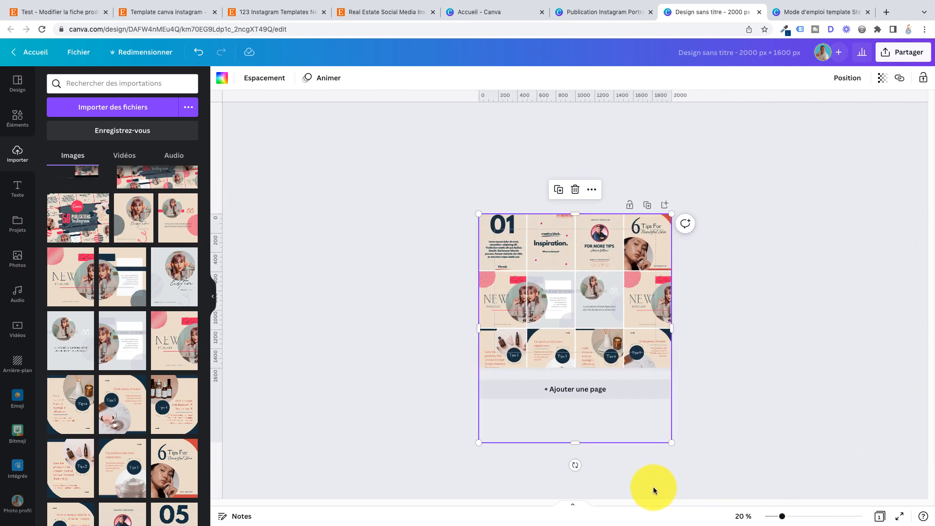
{"action": "left_click_drag", "start_coordinate": [579, 443], "coordinate": [577, 477]}
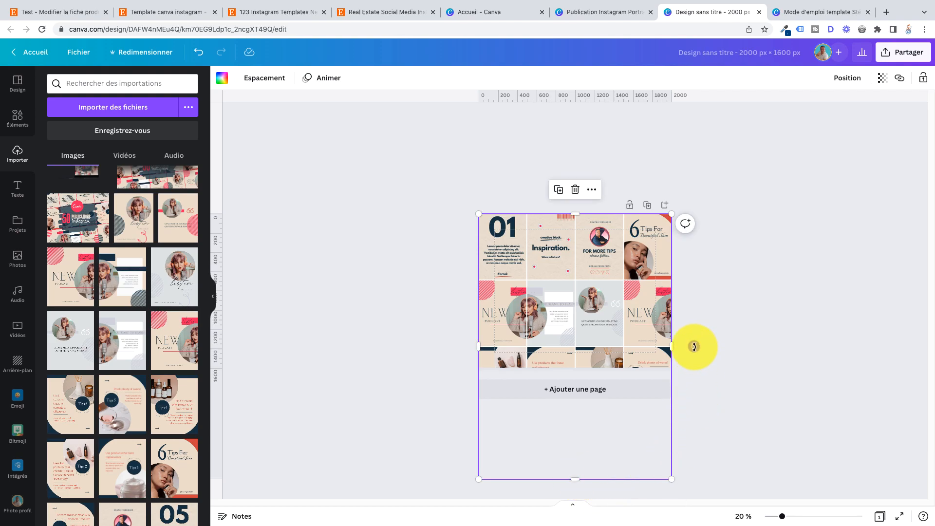
{"action": "left_click_drag", "start_coordinate": [698, 347], "coordinate": [713, 330]}
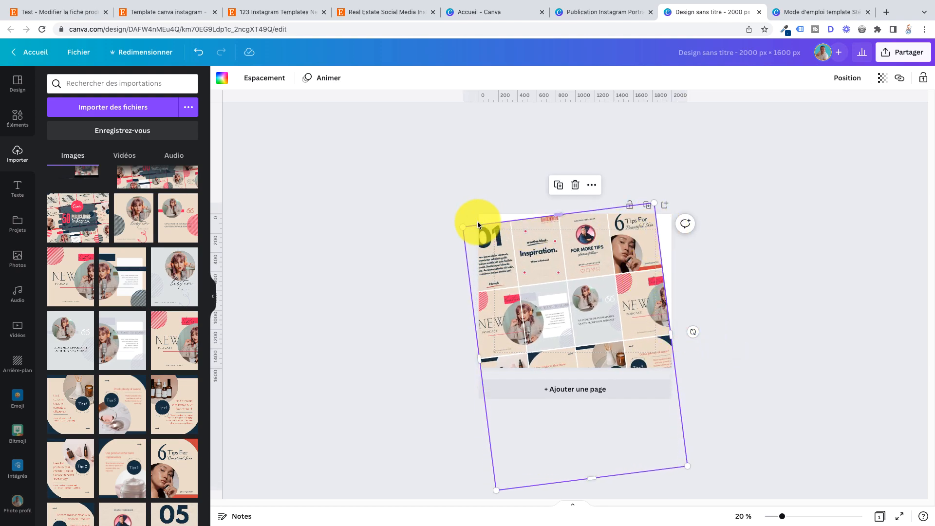
Set the page background colour to the pinkish red from the brand colour palette
{"action": "key", "text": "Escape"}
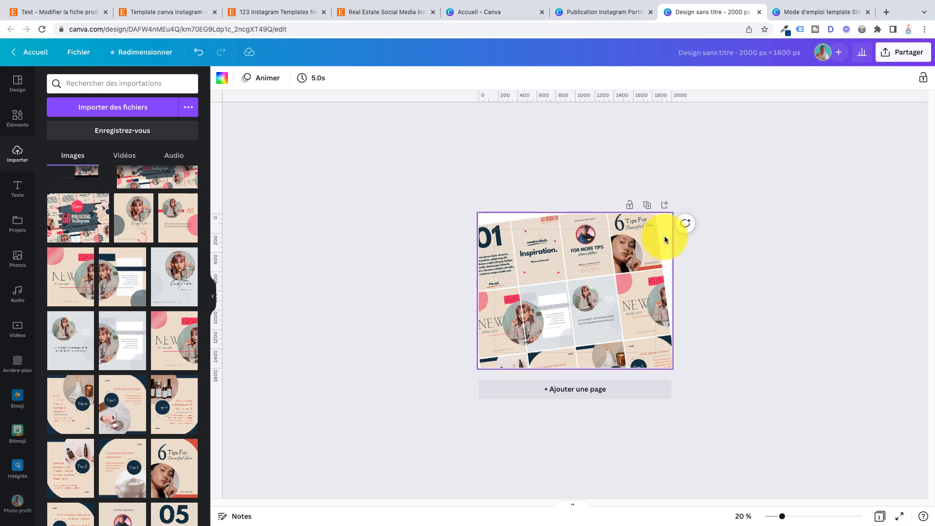
{"action": "left_click", "coordinate": [223, 78]}
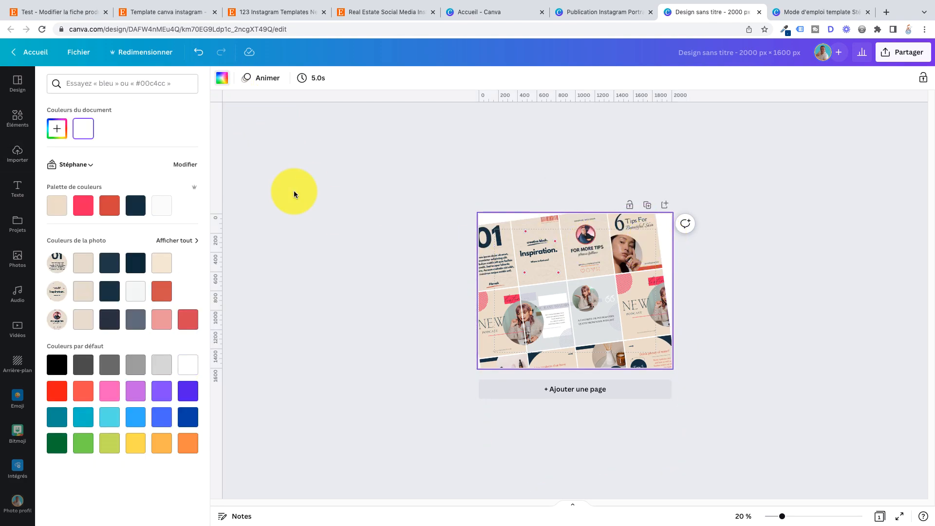
{"action": "left_click", "coordinate": [84, 206]}
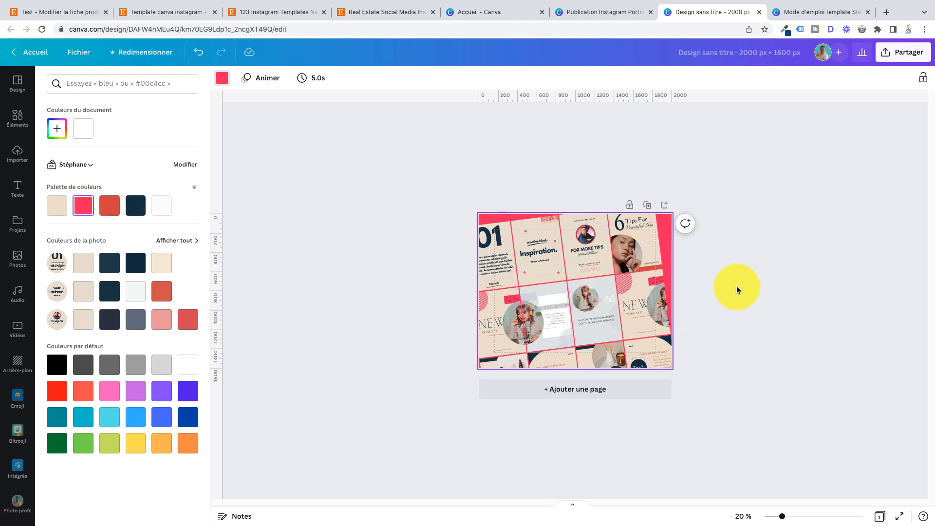
Enlarge the tilted grid of post images and reposition it until it covers the whole page
{"action": "left_click", "coordinate": [634, 276]}
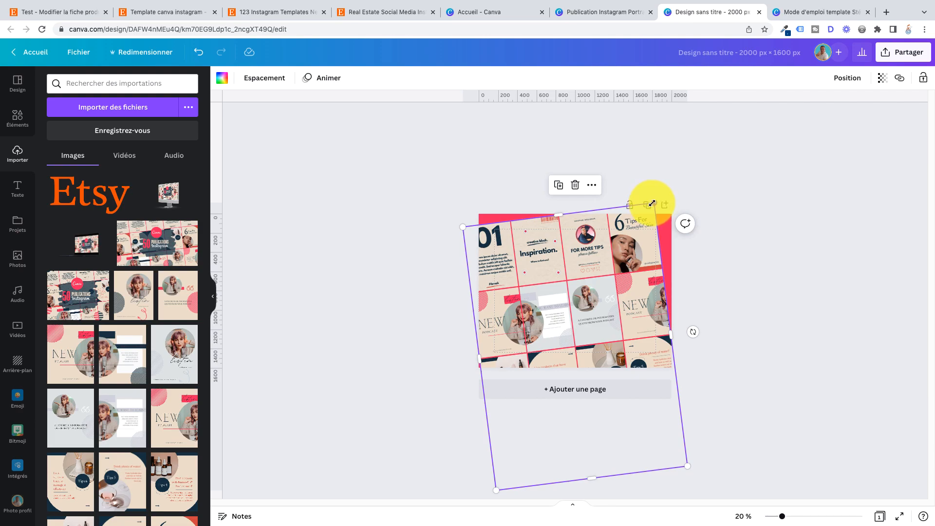
{"action": "left_click_drag", "start_coordinate": [653, 203], "coordinate": [718, 217]}
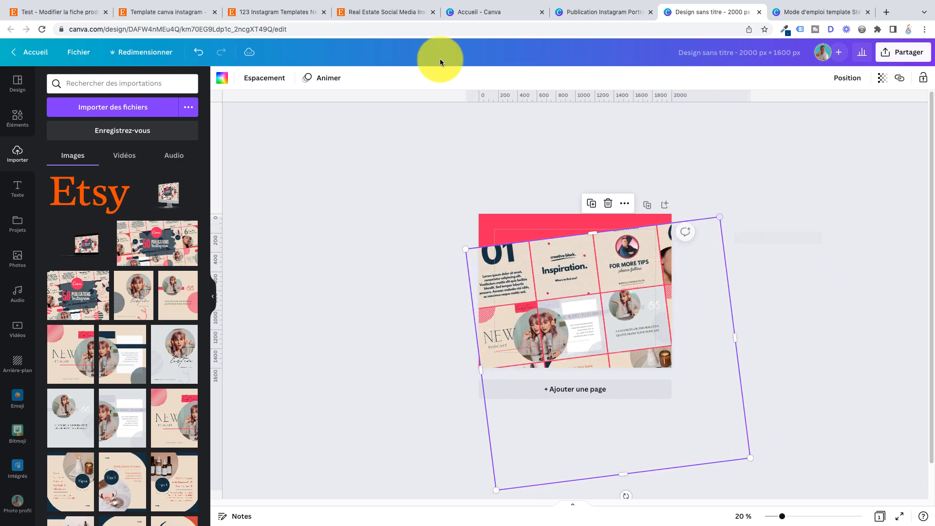
{"action": "left_click", "coordinate": [198, 54]}
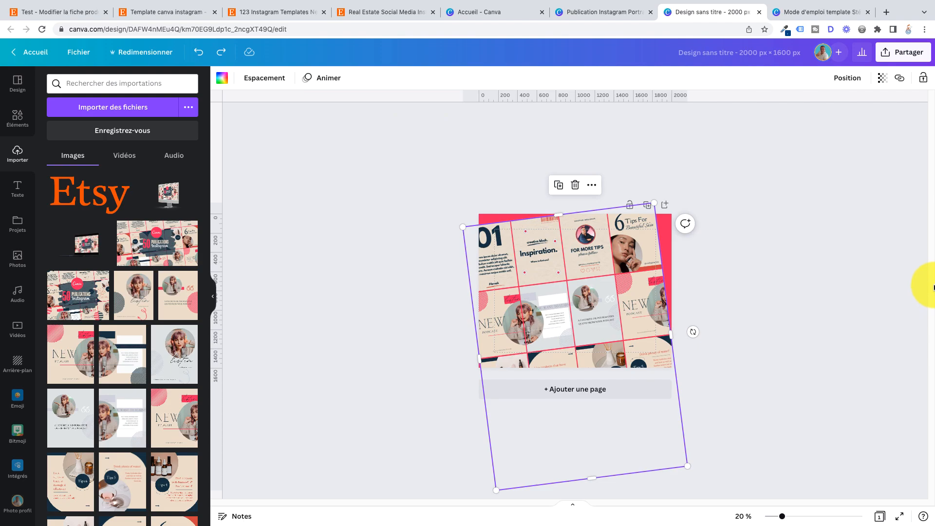
{"action": "left_click_drag", "start_coordinate": [657, 198], "coordinate": [710, 184]}
{"action": "left_click_drag", "start_coordinate": [603, 253], "coordinate": [602, 271]}
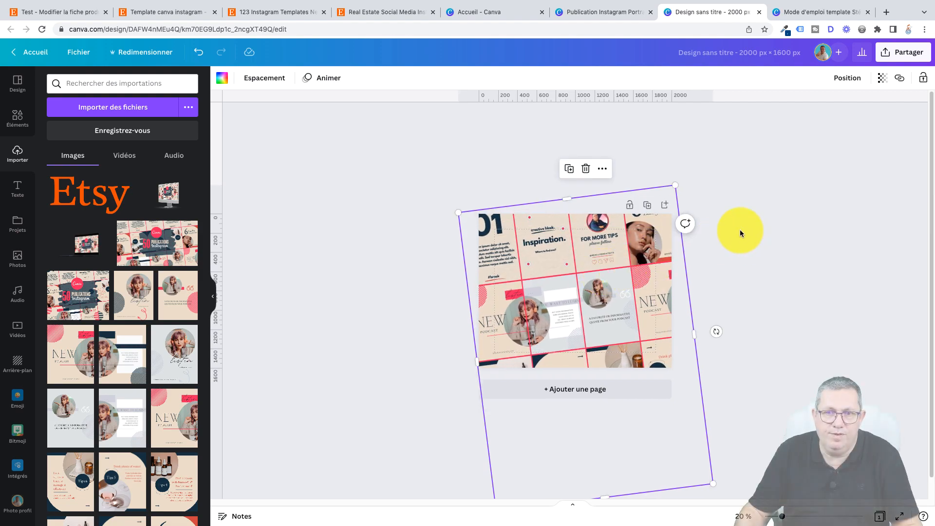
Following the Etsy reference listing, shrink the tilted grid onto the page's left half and align a duplicate of it alongside on the right half
{"action": "left_click", "coordinate": [250, 13]}
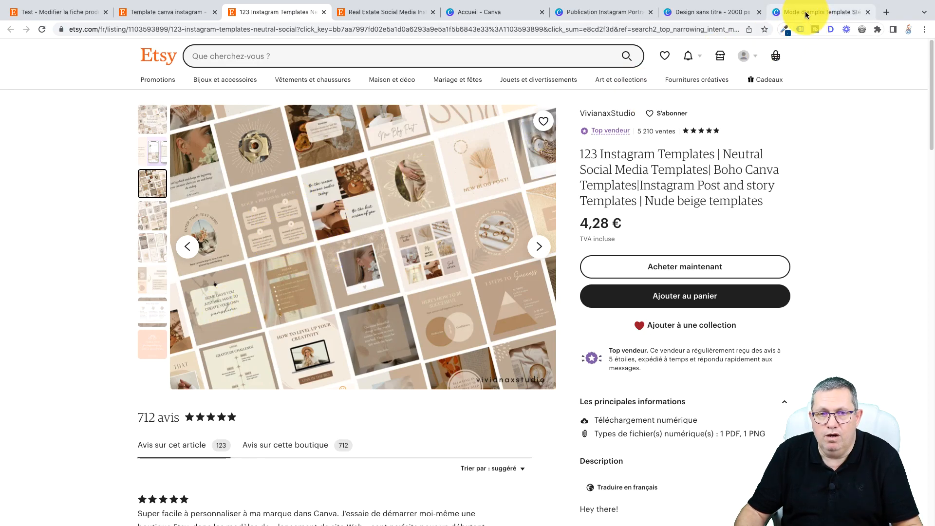
{"action": "left_click", "coordinate": [702, 11]}
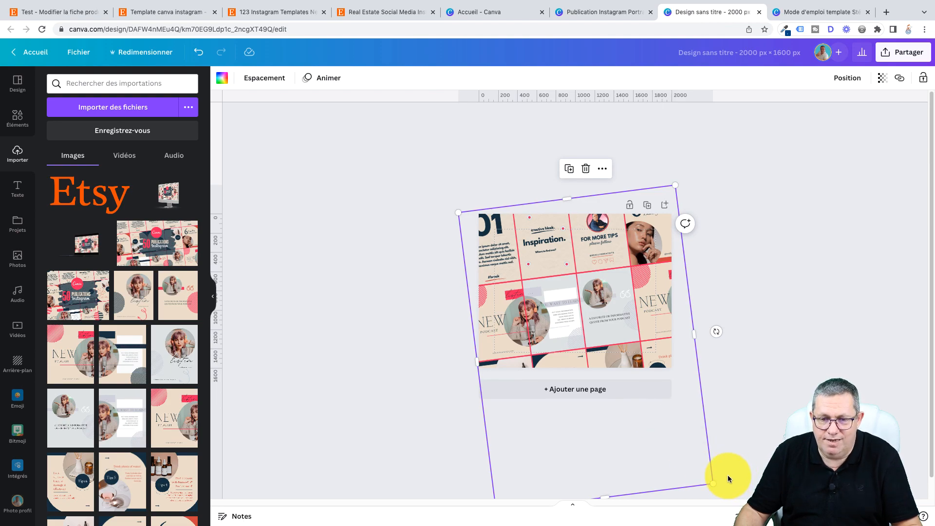
{"action": "left_click_drag", "start_coordinate": [716, 479], "coordinate": [598, 368]}
{"action": "left_click_drag", "start_coordinate": [528, 343], "coordinate": [512, 347]}
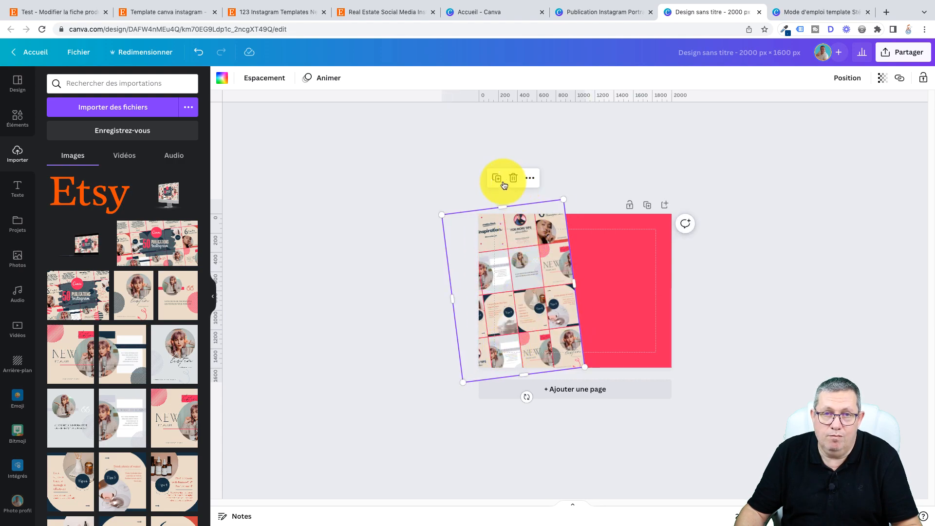
{"action": "left_click", "coordinate": [497, 183]}
{"action": "left_click_drag", "start_coordinate": [522, 292], "coordinate": [642, 274]}
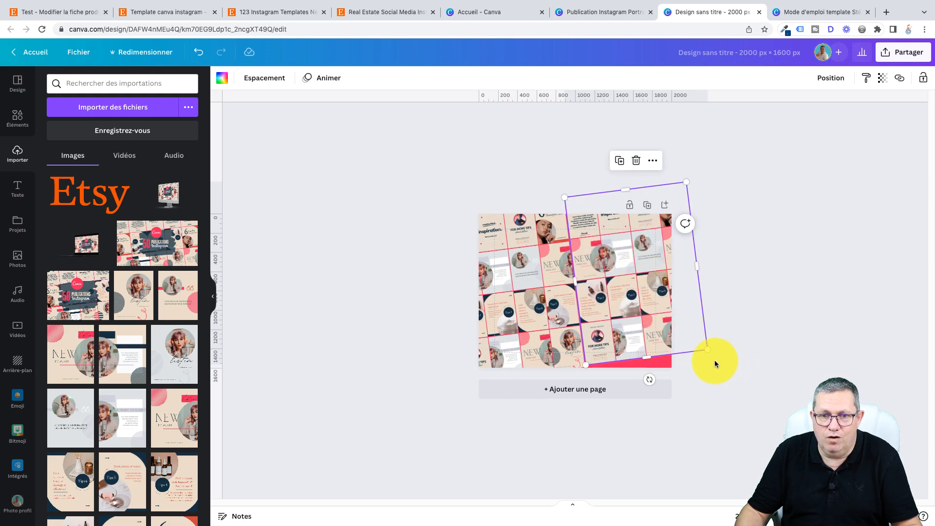
Enlarge both tilted grids together so that they cover the entire page down to its bottom right corner
{"action": "left_click_drag", "start_coordinate": [396, 251], "coordinate": [737, 360]}
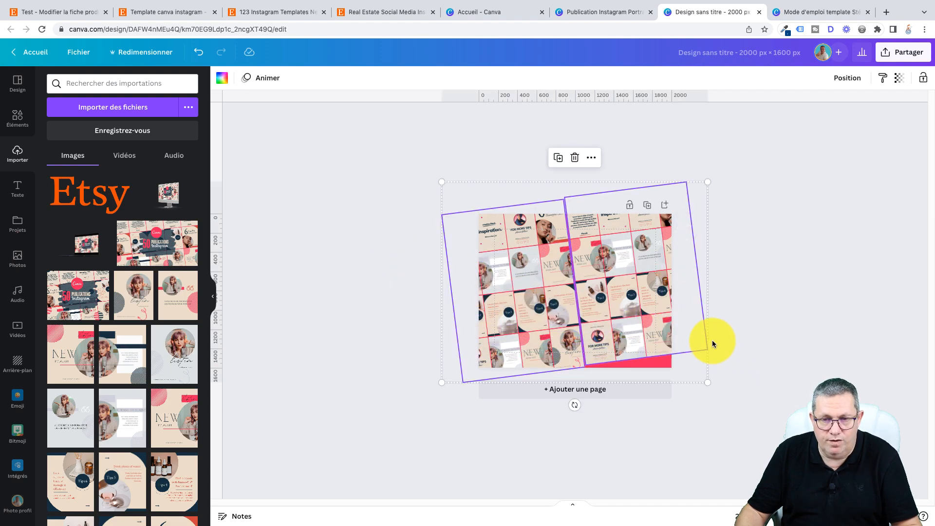
{"action": "left_click_drag", "start_coordinate": [706, 383], "coordinate": [731, 397]}
{"action": "left_click", "coordinate": [860, 340]}
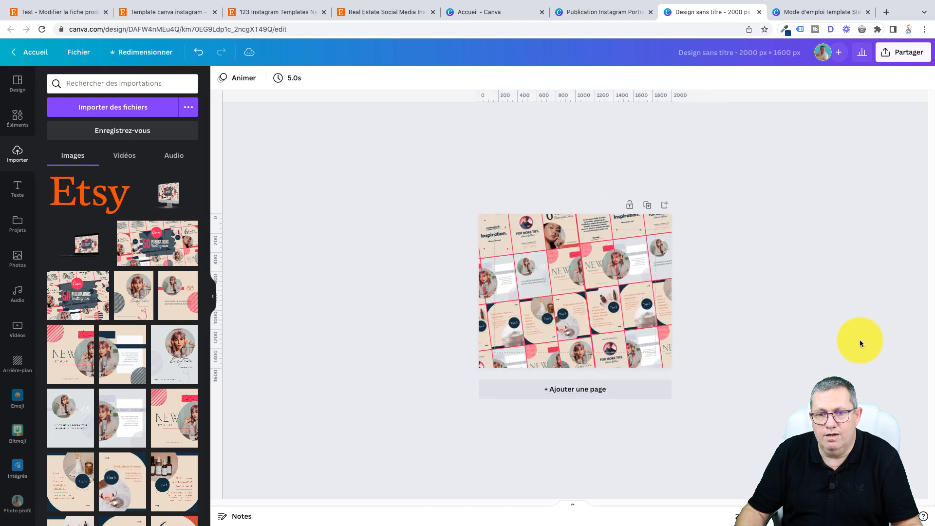
{"action": "scroll", "coordinate": [575, 291], "scroll_direction": "up", "scroll_amount": 6}
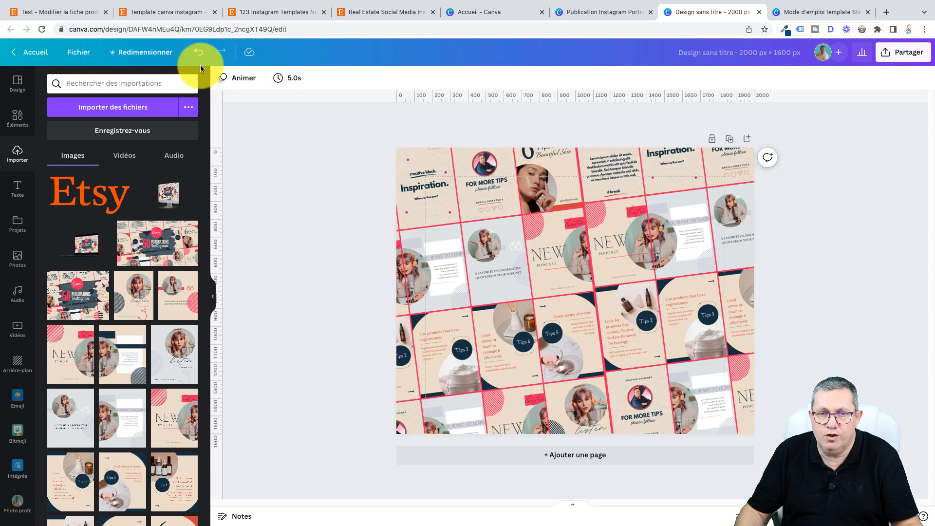
Switch to the Etsy listing "123 Instagram Templates" and examine its first cover image, then return to the Canva design
{"action": "left_click", "coordinate": [256, 13]}
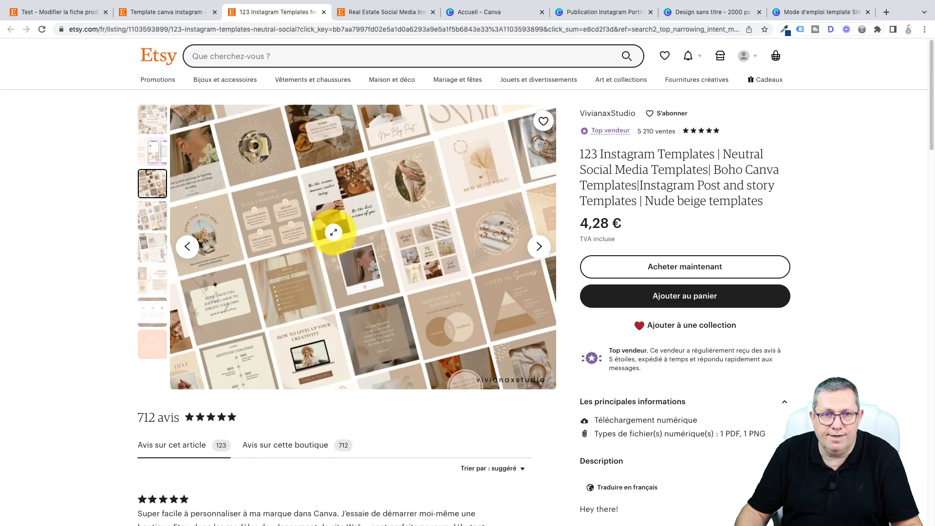
{"action": "left_click", "coordinate": [156, 114]}
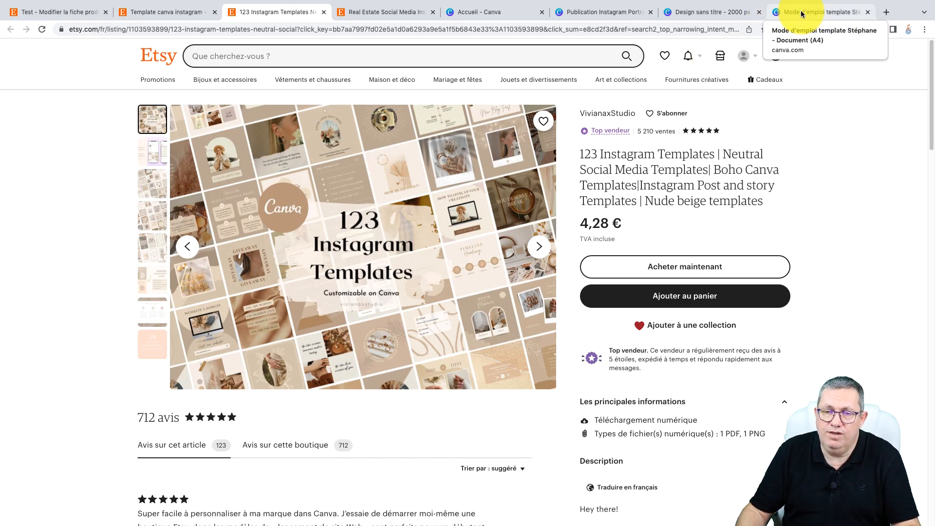
{"action": "left_click", "coordinate": [723, 14]}
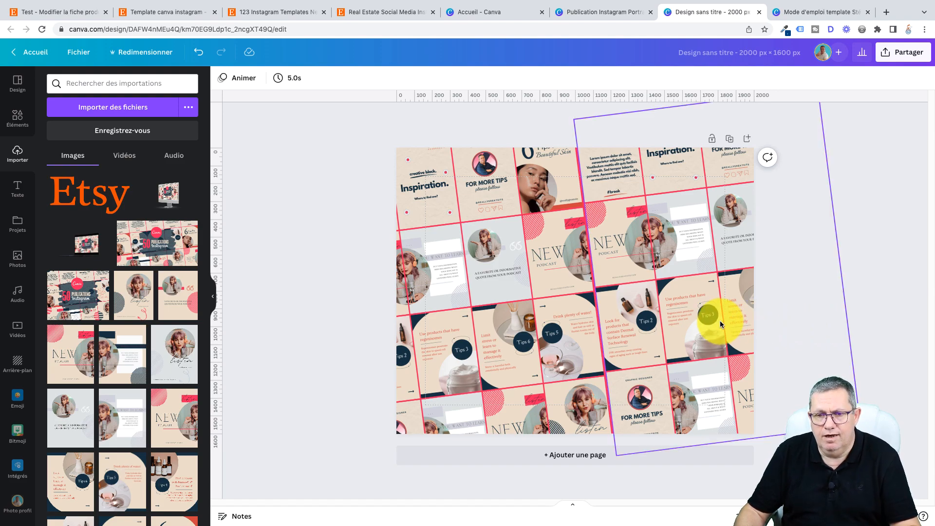
Nudge the right-hand grid slightly down so its rows line up with those of the left-hand grid
{"action": "left_click_drag", "start_coordinate": [705, 313], "coordinate": [705, 320]}
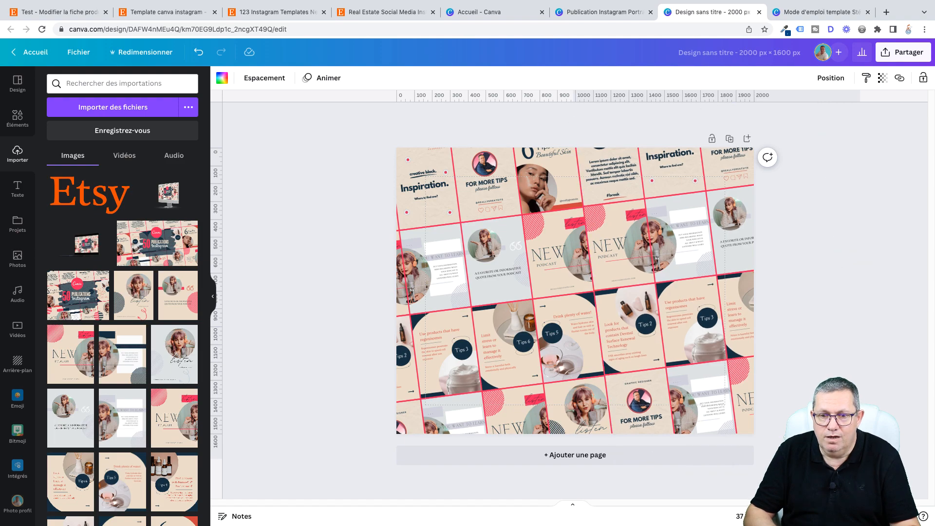
{"action": "left_click", "coordinate": [757, 317]}
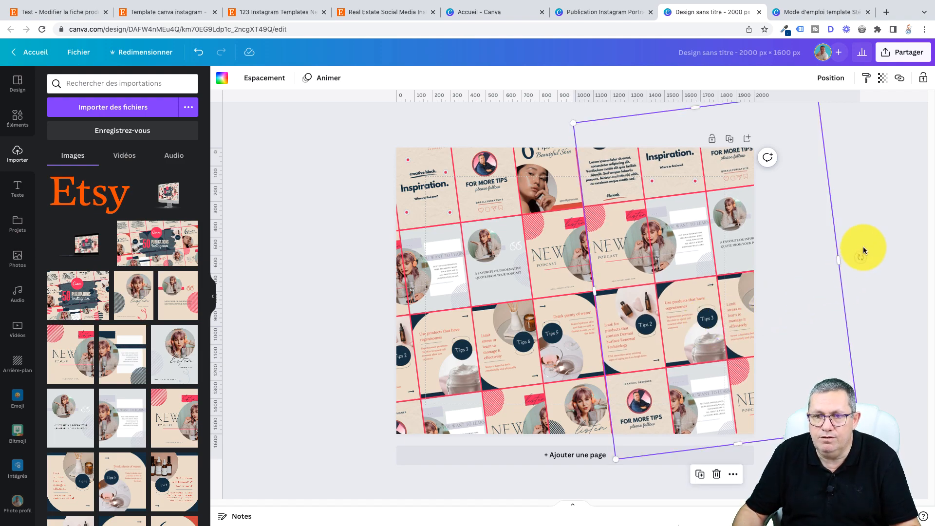
{"action": "left_click", "coordinate": [871, 218]}
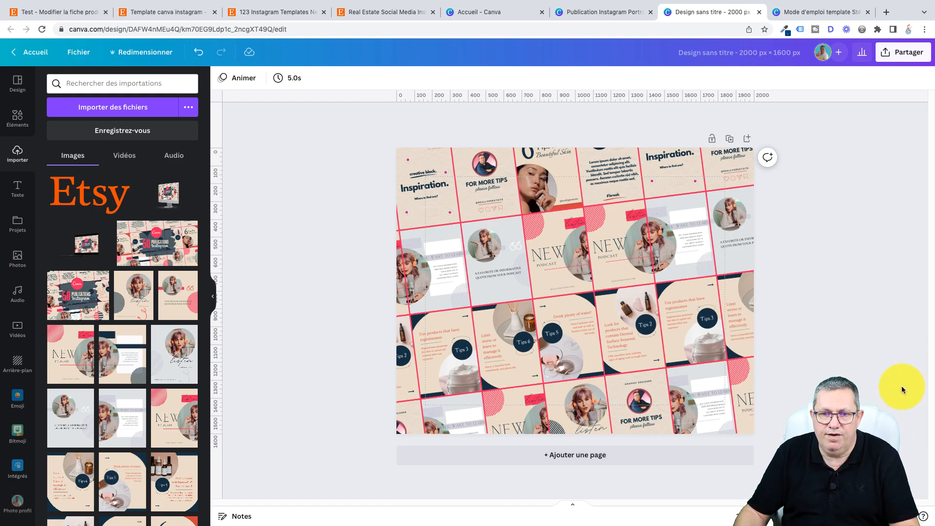
Lock both background grids together in their current position on the page
{"action": "left_click_drag", "start_coordinate": [334, 137], "coordinate": [846, 440]}
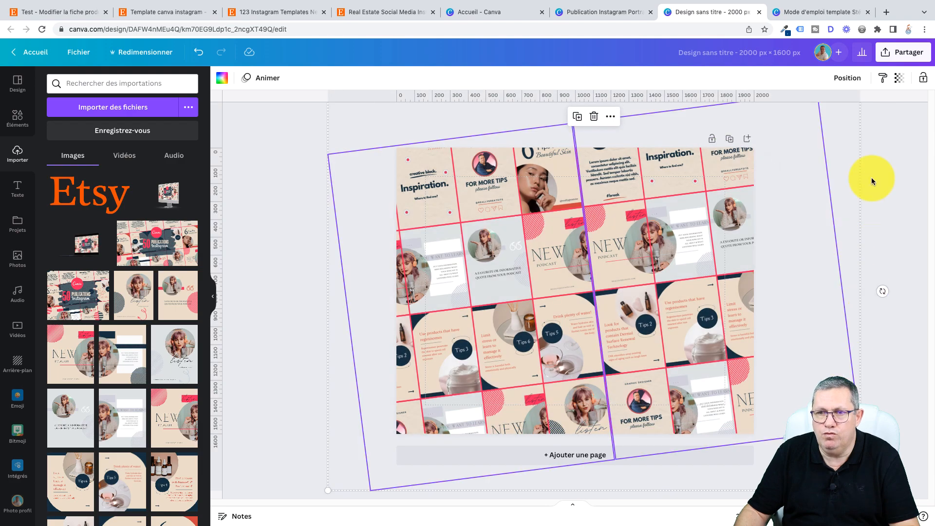
{"action": "left_click", "coordinate": [909, 74]}
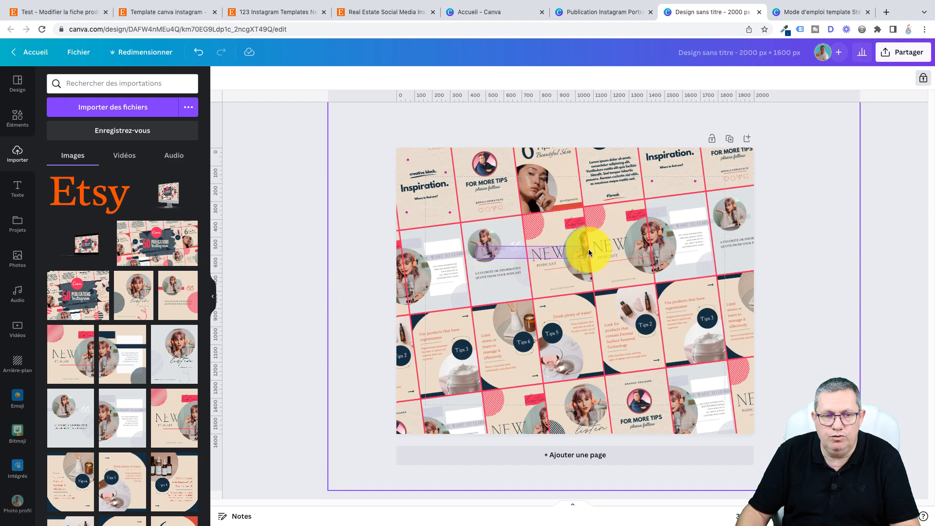
{"action": "left_click", "coordinate": [260, 253]}
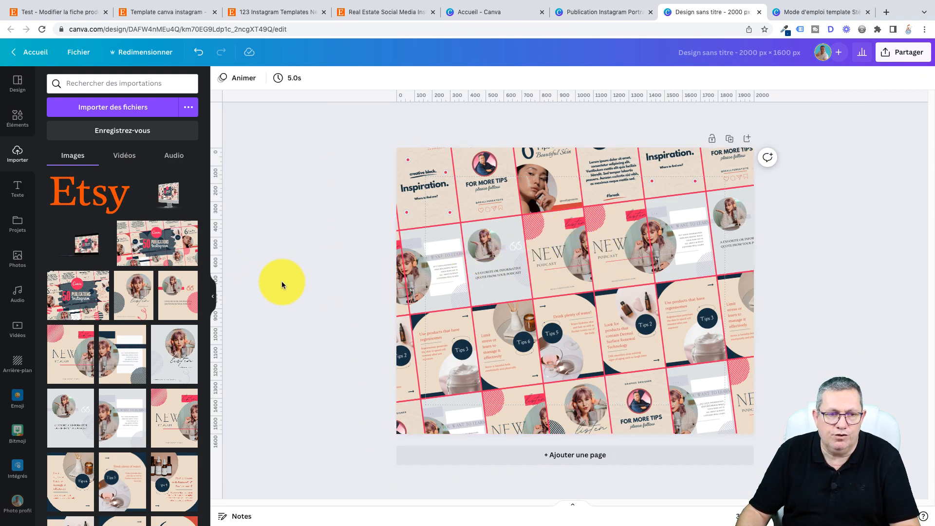
Insert the brush-stroke frame from the Cadres collection and enlarge it to about 1150 px wide, centred on the page
{"action": "left_click", "coordinate": [18, 122]}
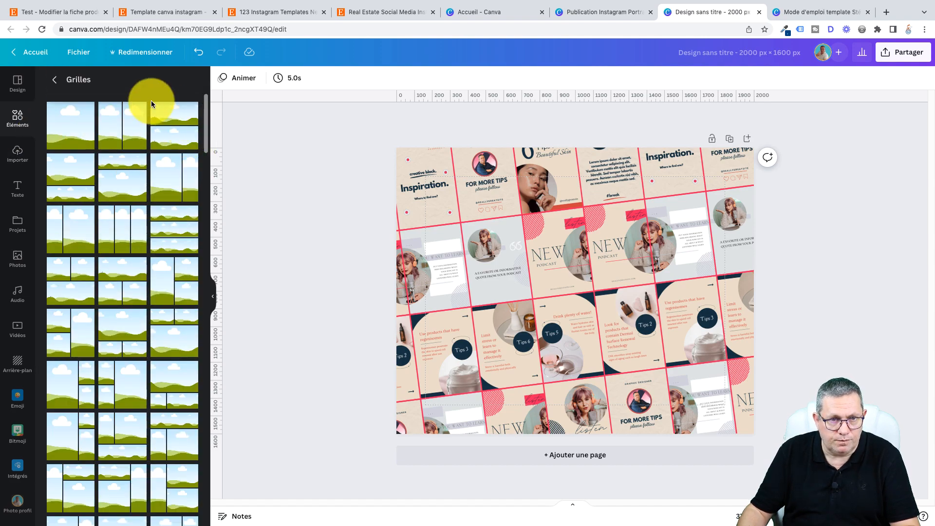
{"action": "left_click", "coordinate": [56, 80]}
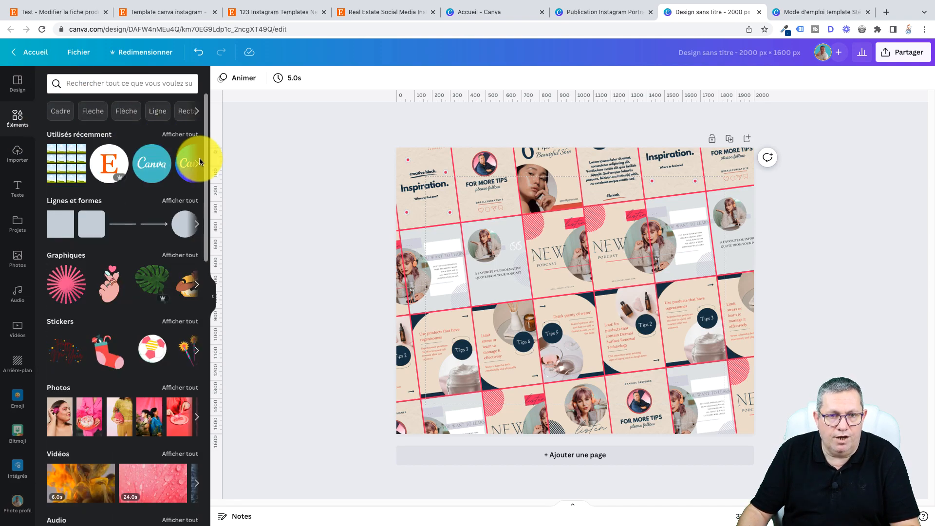
{"action": "left_click_drag", "start_coordinate": [205, 128], "coordinate": [200, 200]}
{"action": "scroll", "coordinate": [200, 200], "scroll_direction": "down", "scroll_amount": 1}
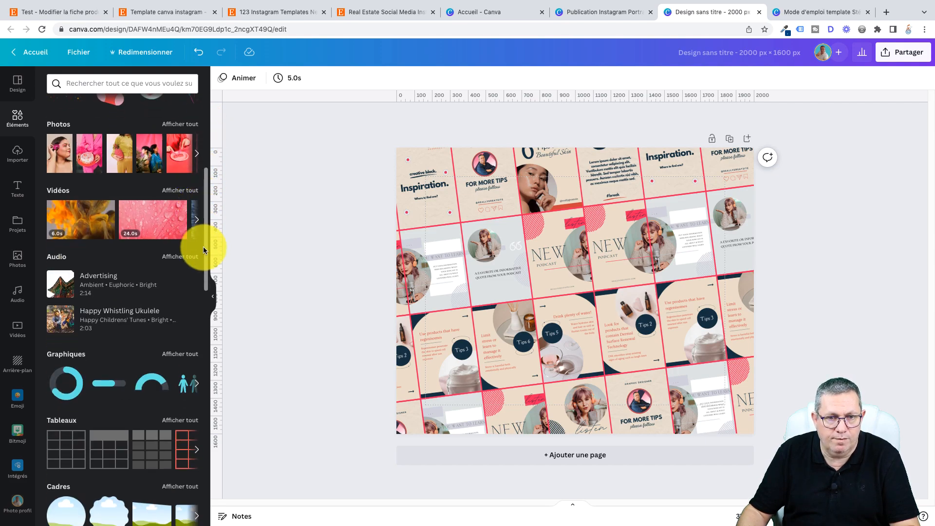
{"action": "scroll", "coordinate": [204, 245], "scroll_direction": "down", "scroll_amount": 3}
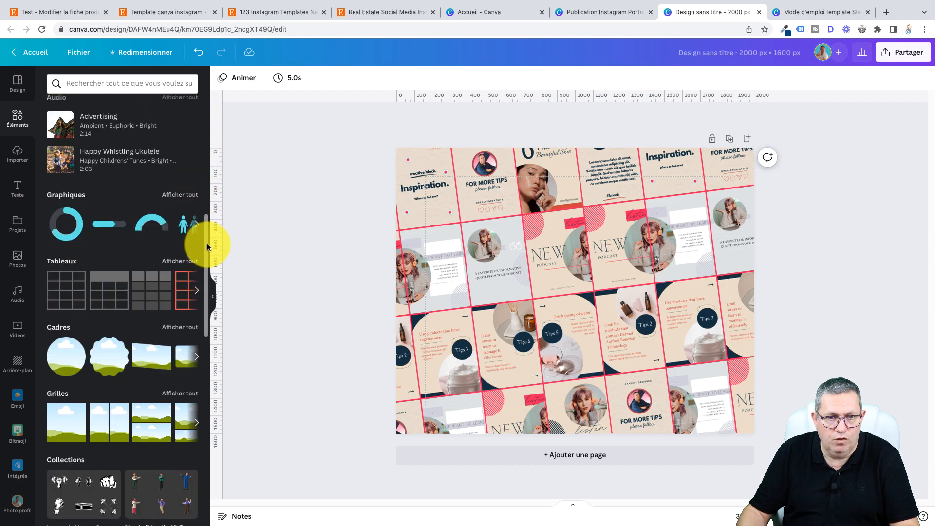
{"action": "left_click", "coordinate": [179, 330]}
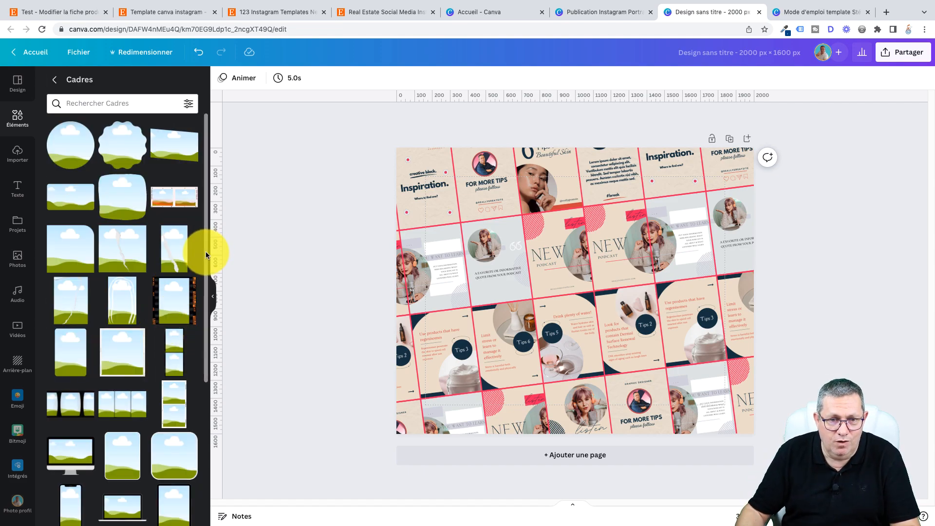
{"action": "left_click_drag", "start_coordinate": [205, 250], "coordinate": [223, 392]}
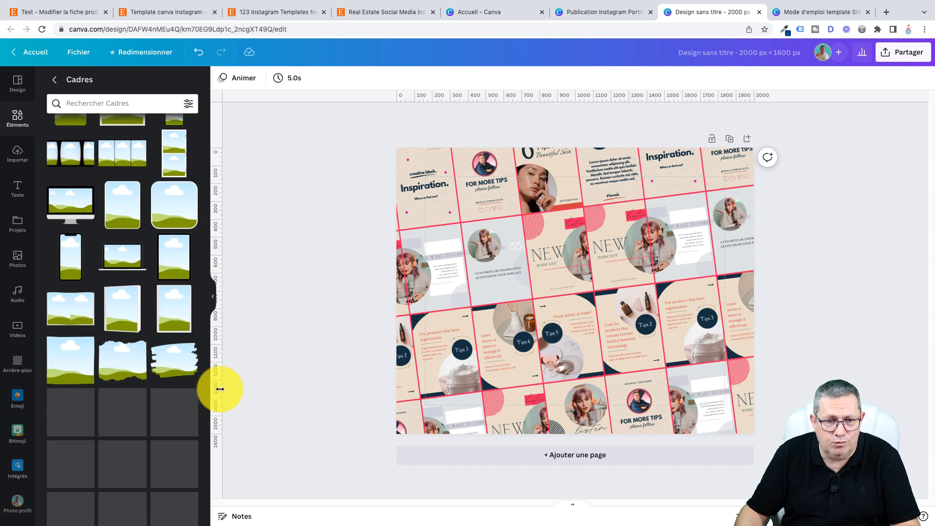
{"action": "left_click", "coordinate": [174, 369]}
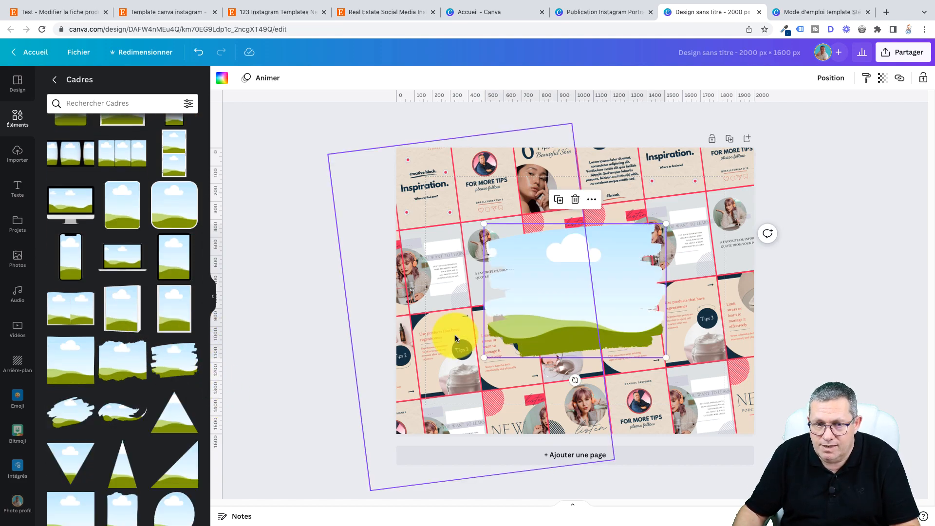
{"action": "left_click_drag", "start_coordinate": [480, 360], "coordinate": [459, 376]}
{"action": "mouse_move", "coordinate": [597, 279]}
{"action": "left_mouse_down"}
{"action": "mouse_move", "coordinate": [622, 280]}
{"action": "mouse_move", "coordinate": [609, 270]}
{"action": "left_mouse_up"}
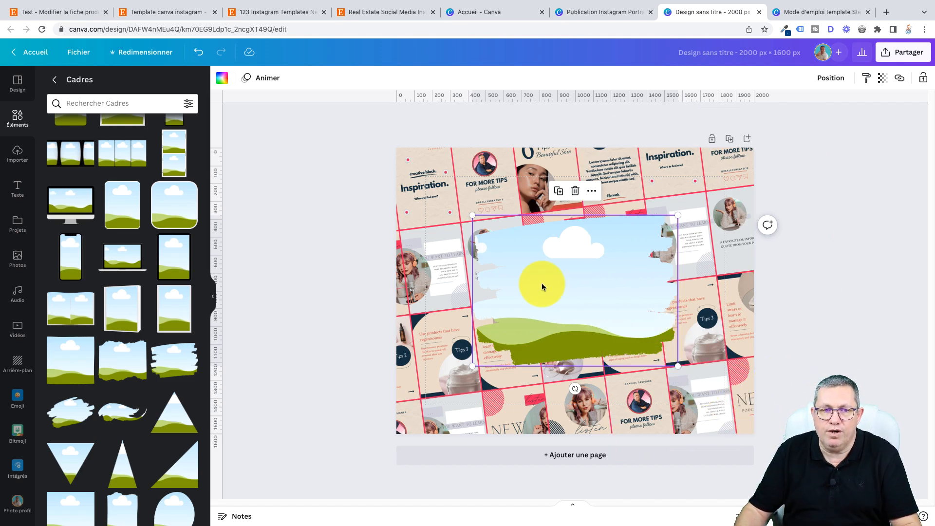
Fill the brush-stroke frame with the palette's dark navy and set its transparency to 77
{"action": "left_click", "coordinate": [222, 78]}
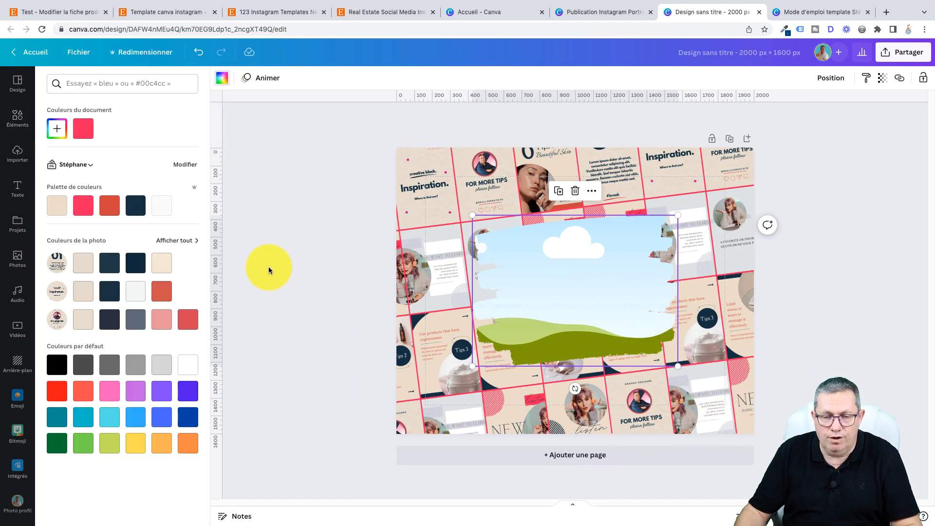
{"action": "left_click", "coordinate": [136, 206]}
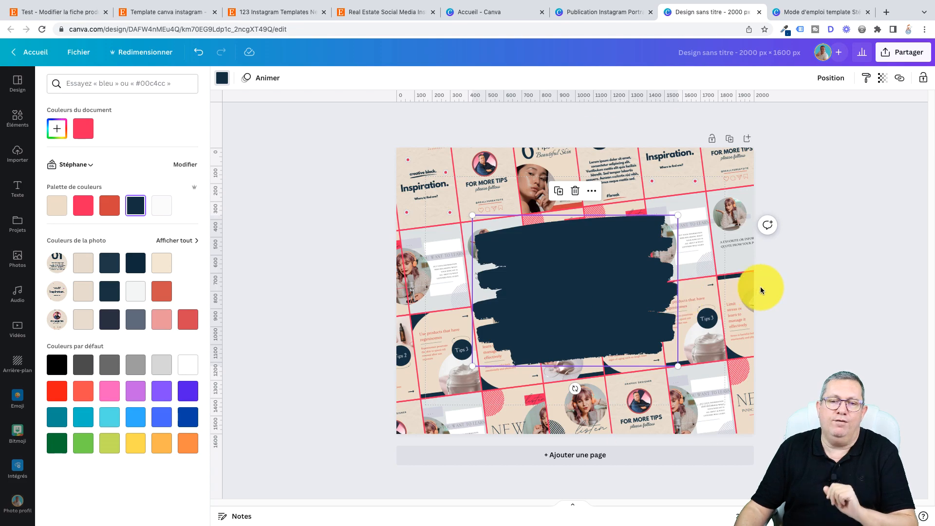
{"action": "left_click", "coordinate": [882, 78]}
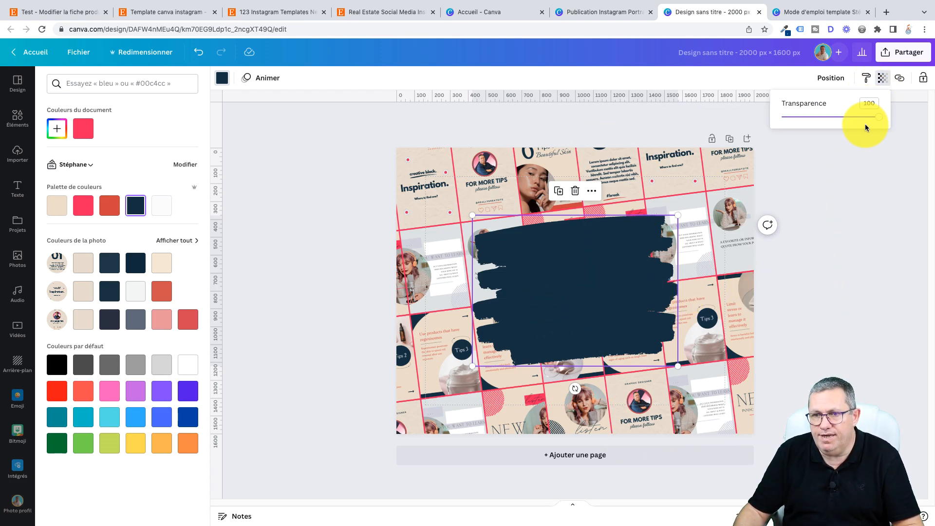
{"action": "left_click_drag", "start_coordinate": [876, 118], "coordinate": [858, 120]}
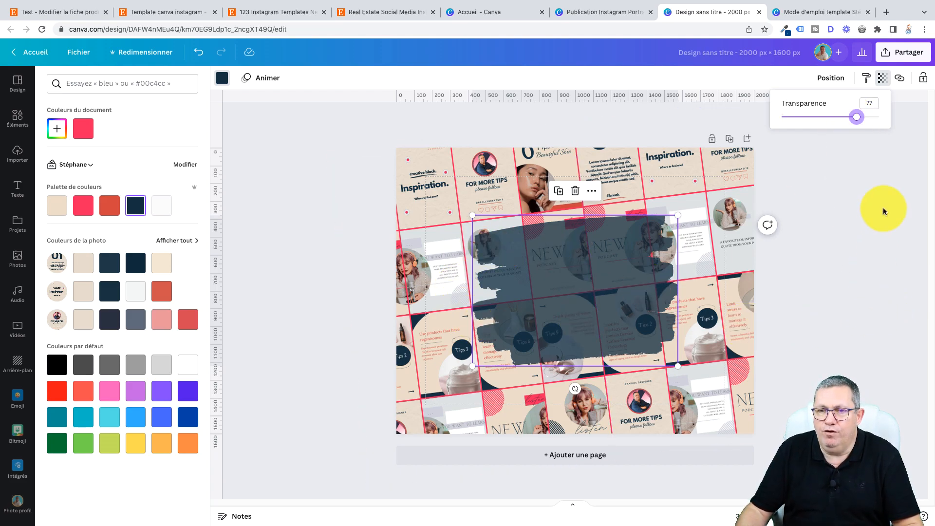
Add the text "50" over the brush stroke, enlarge it to size 185 and set its font to Heading Now 31-38
{"action": "left_click", "coordinate": [904, 96]}
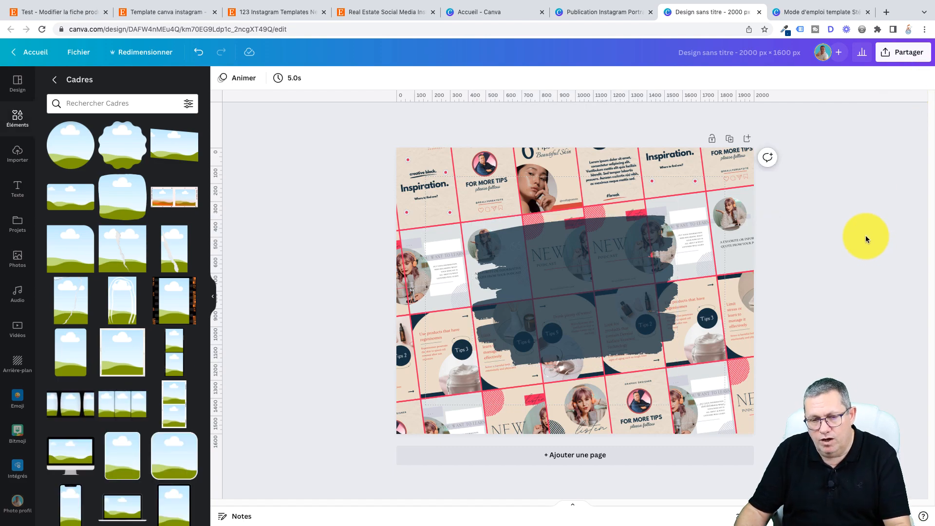
{"action": "key", "text": "t"}
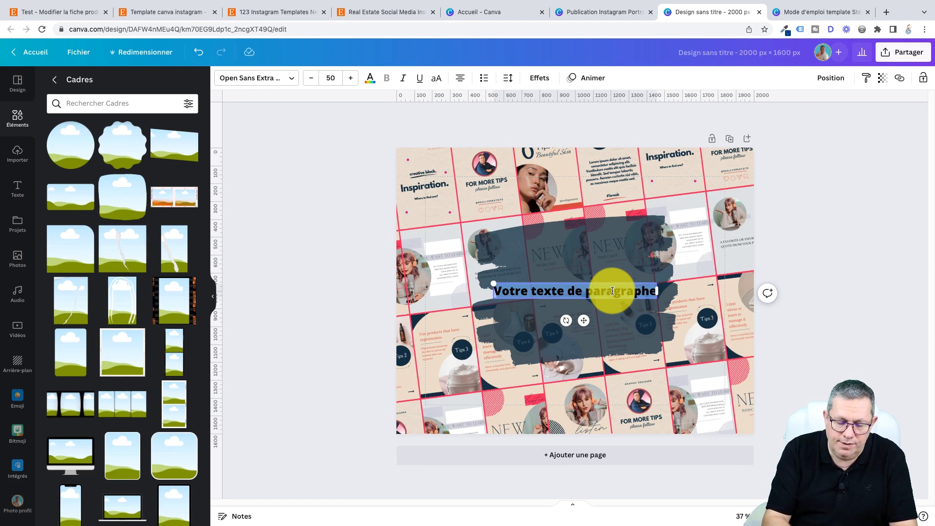
{"action": "key", "text": "BackSpace"}
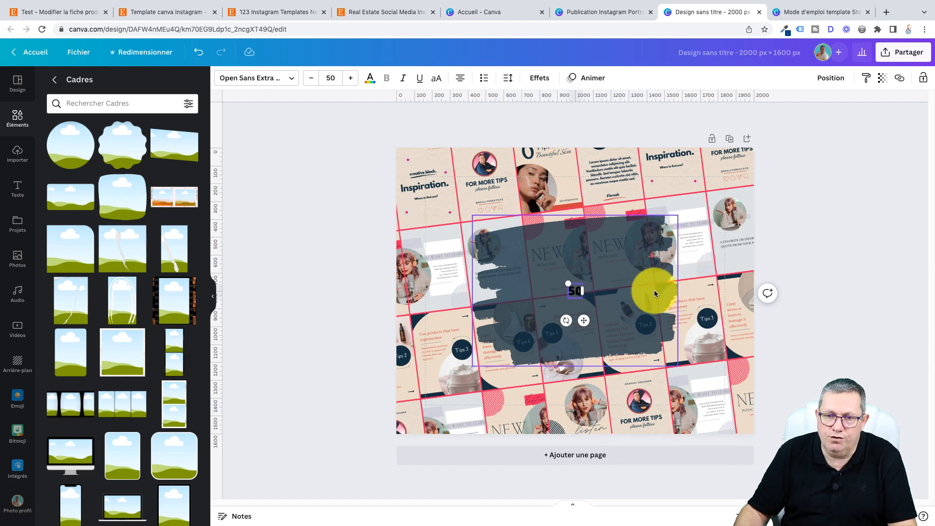
{"action": "left_click_drag", "start_coordinate": [568, 284], "coordinate": [517, 258]}
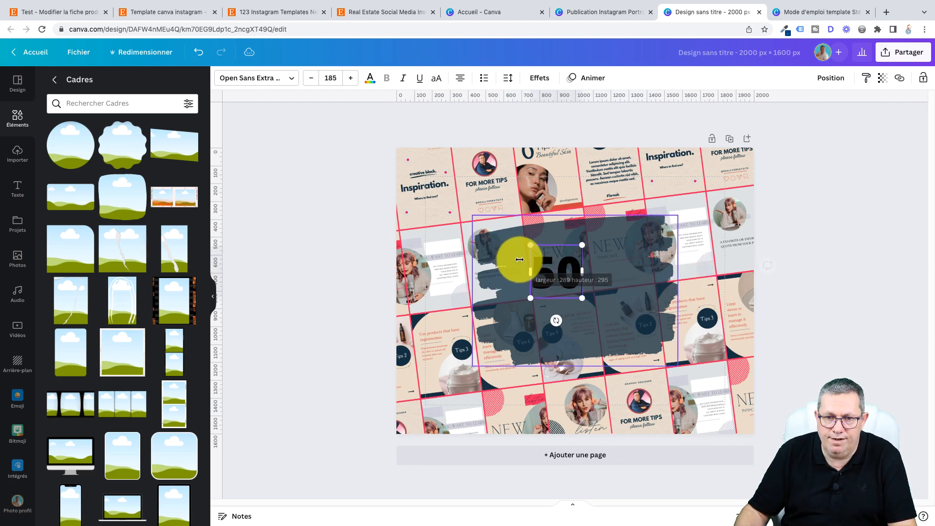
{"action": "left_click", "coordinate": [277, 80]}
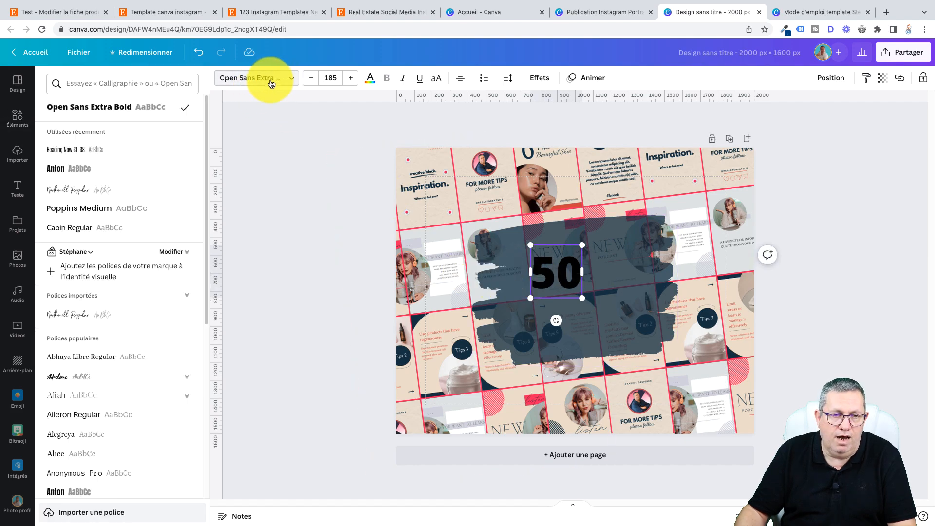
{"action": "left_click", "coordinate": [94, 152]}
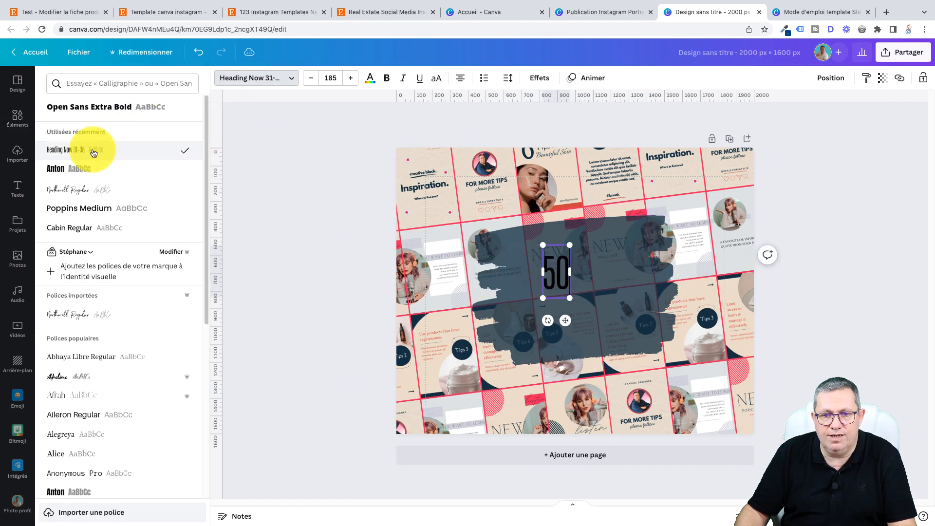
Check the 123 Instagram Templates listing on Etsy, then place the "50" near the brush stroke's left end and enlarge it to size 253 in bold
{"action": "left_click", "coordinate": [253, 12]}
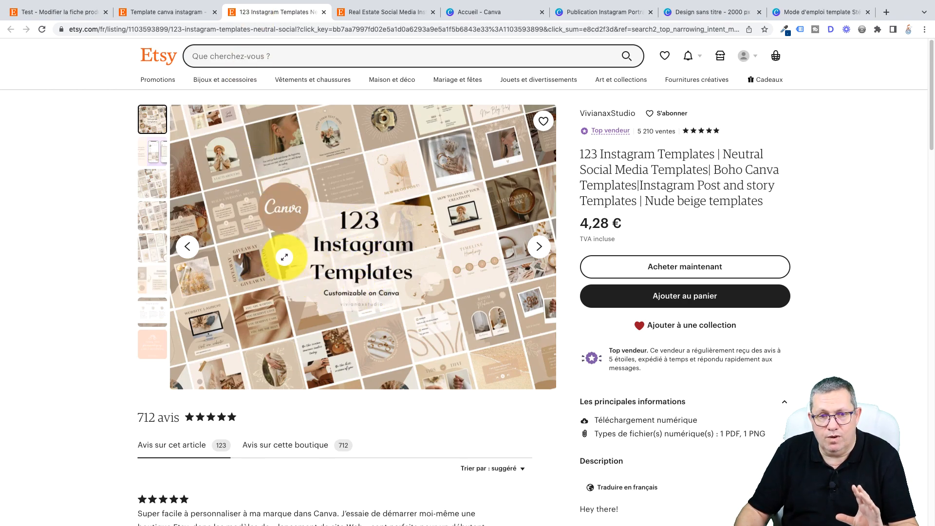
{"action": "left_click", "coordinate": [813, 14]}
{"action": "left_click", "coordinate": [723, 10]}
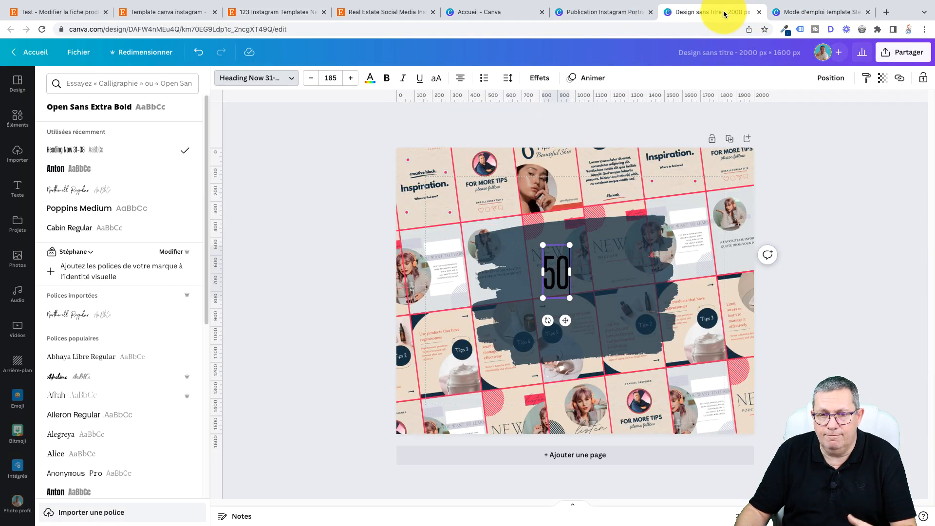
{"action": "left_click_drag", "start_coordinate": [552, 275], "coordinate": [540, 278]}
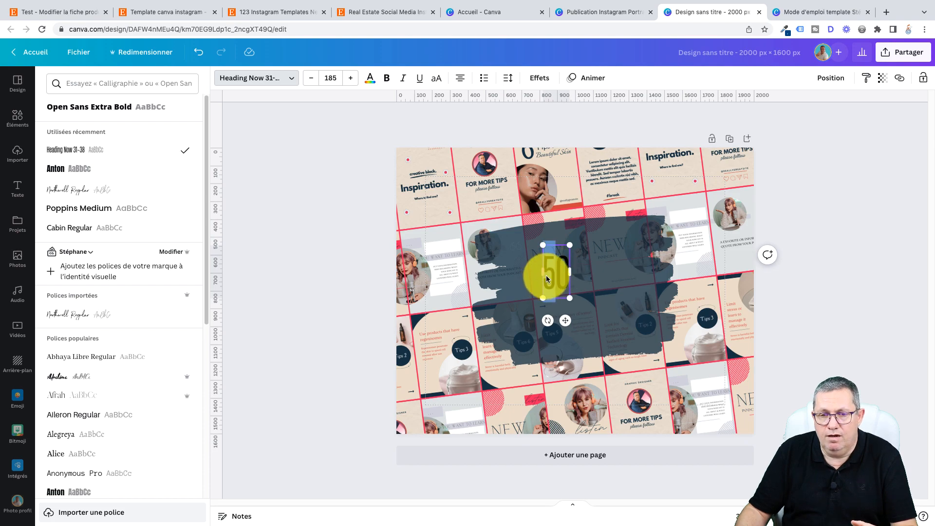
{"action": "left_click", "coordinate": [849, 227]}
{"action": "left_click_drag", "start_coordinate": [565, 320], "coordinate": [529, 342]}
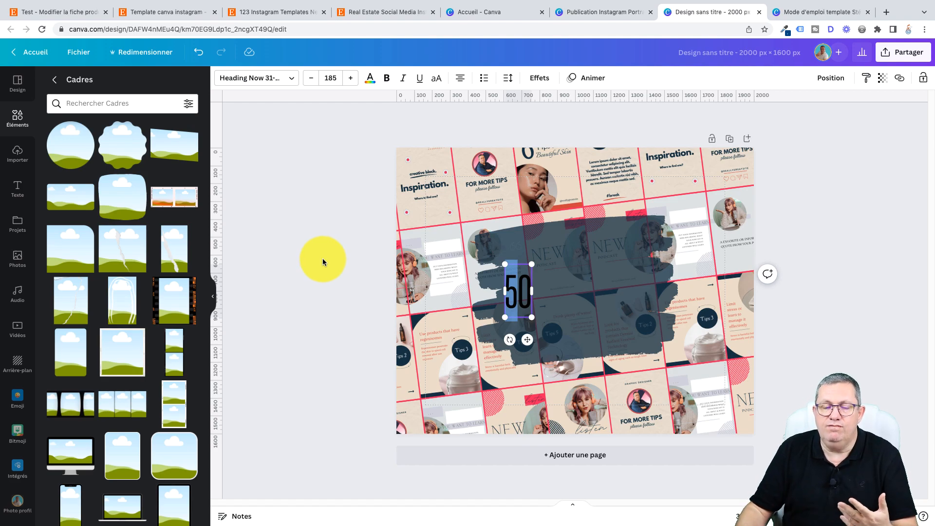
{"action": "left_click_drag", "start_coordinate": [531, 264], "coordinate": [551, 251]}
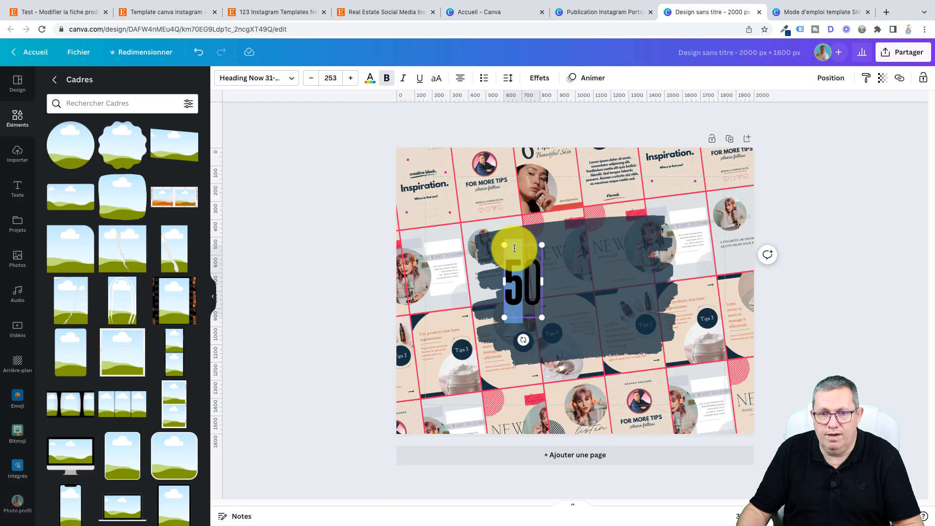
Colour the "50" text with the palette's pinkish red
{"action": "left_click_drag", "start_coordinate": [539, 277], "coordinate": [507, 283]}
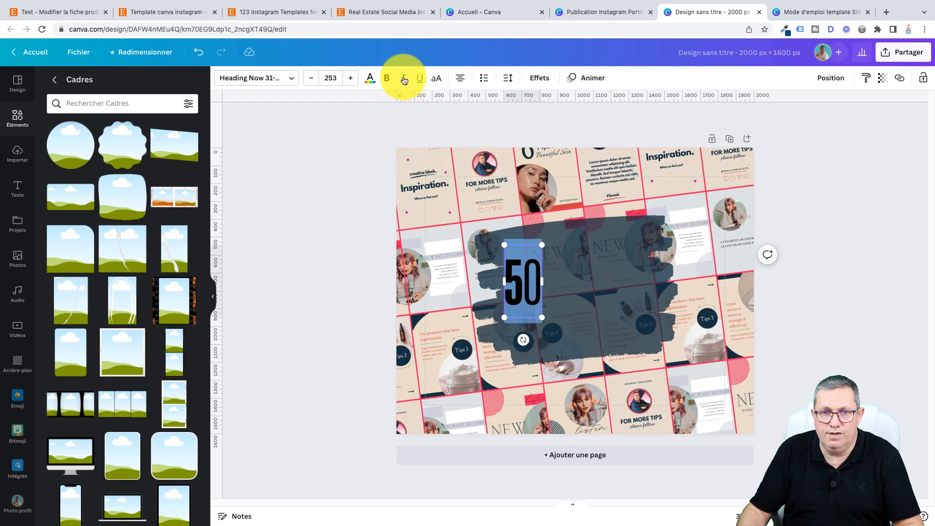
{"action": "left_click", "coordinate": [370, 79]}
{"action": "left_click", "coordinate": [79, 206]}
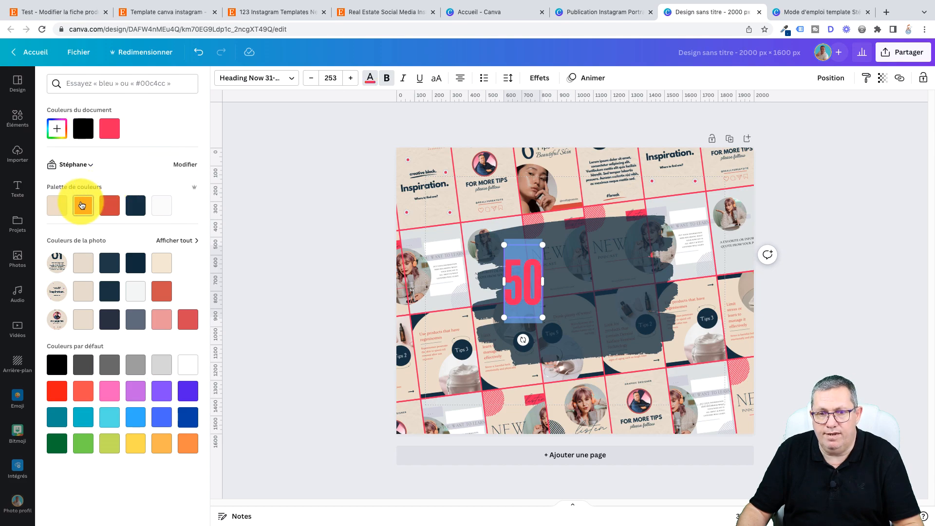
{"action": "left_click", "coordinate": [837, 257]}
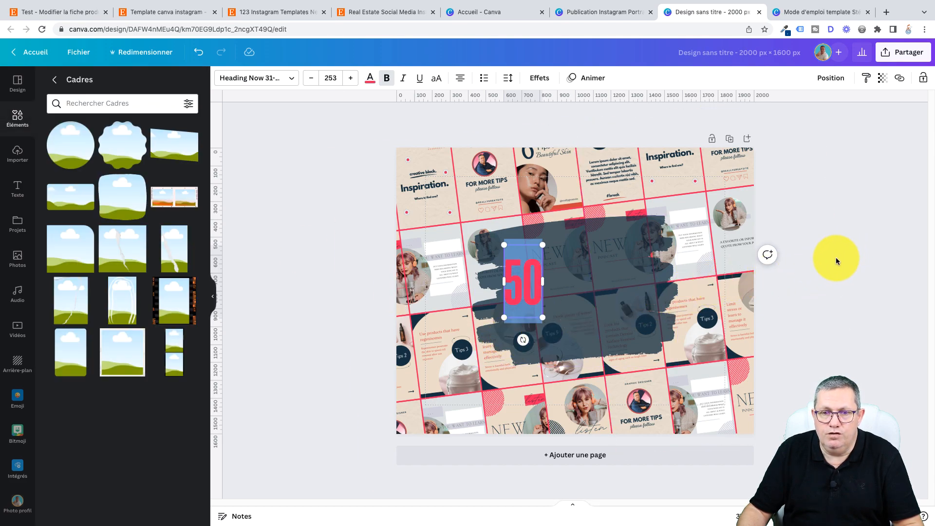
{"action": "left_click", "coordinate": [587, 297]}
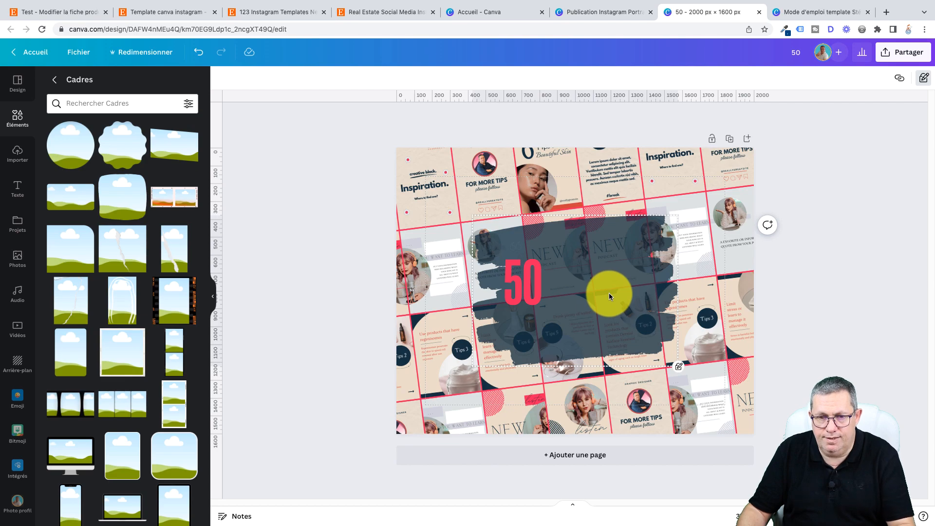
{"action": "left_click", "coordinate": [608, 293]}
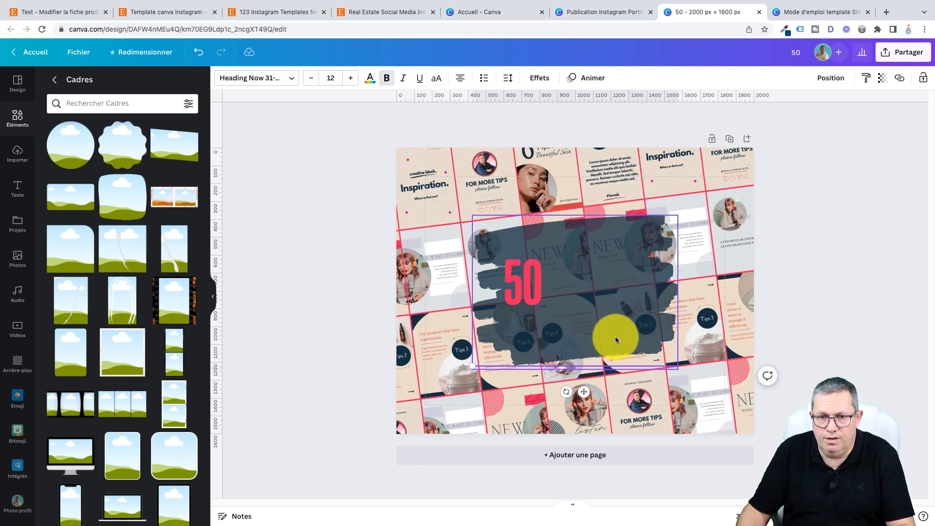
{"action": "left_click", "coordinate": [673, 335]}
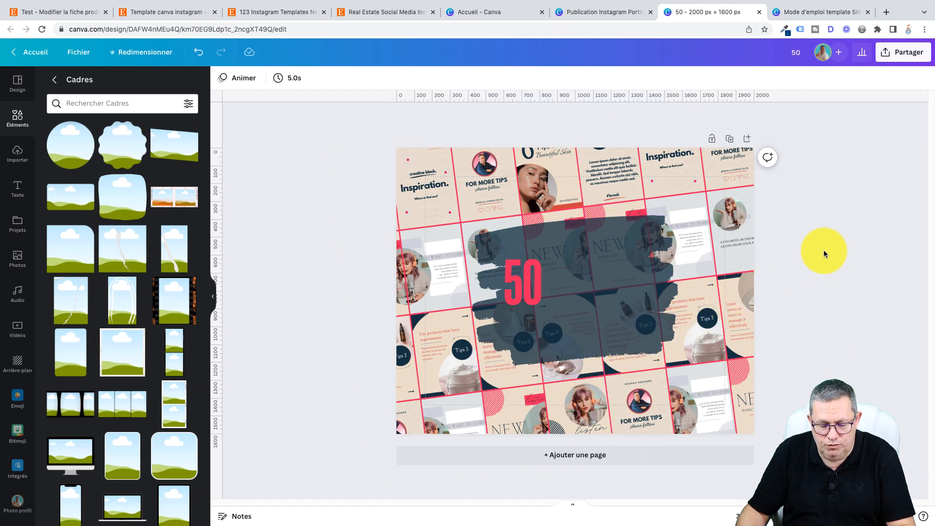
Add the text "Templates" in bold Heading Now at size 130 and place it just right of the "50"
{"action": "key", "text": "t"}
{"action": "left_click_drag", "start_coordinate": [541, 272], "coordinate": [429, 265]}
{"action": "left_click", "coordinate": [576, 279]}
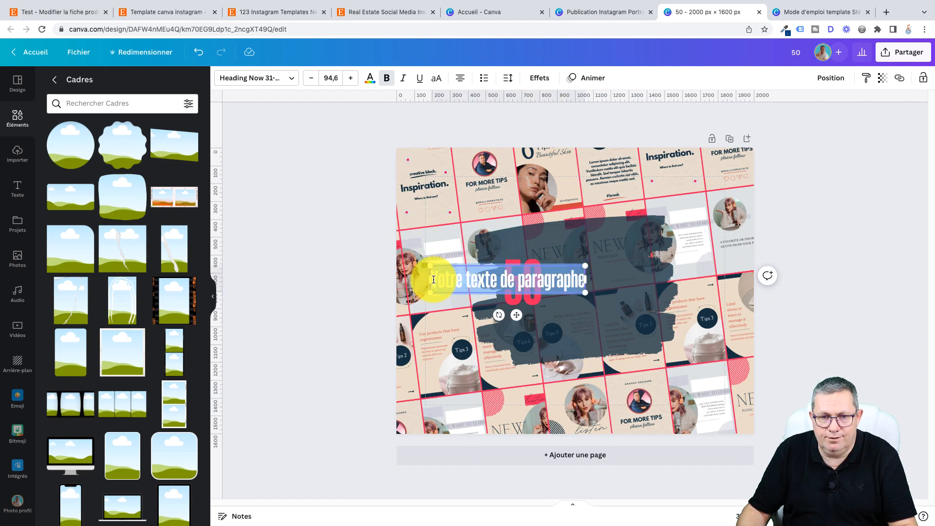
{"action": "key", "text": "BackSpace"}
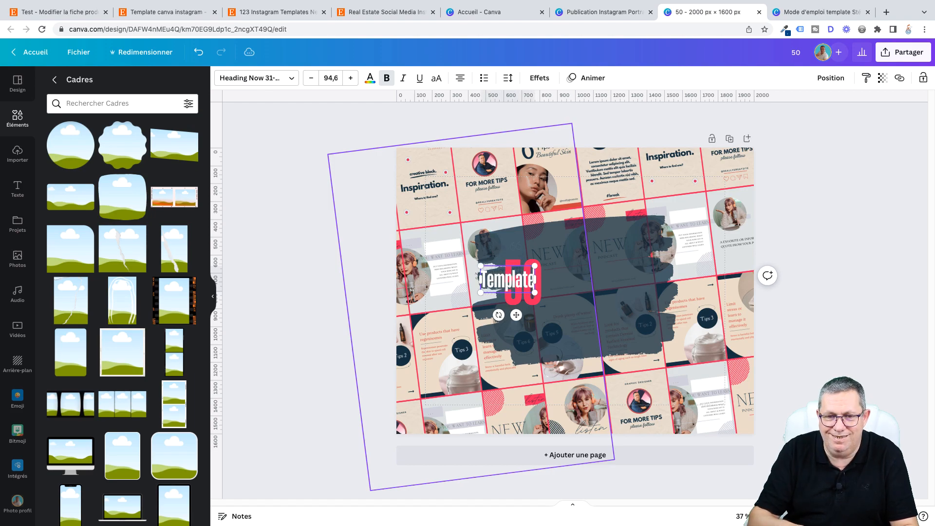
{"action": "left_click", "coordinate": [421, 285]}
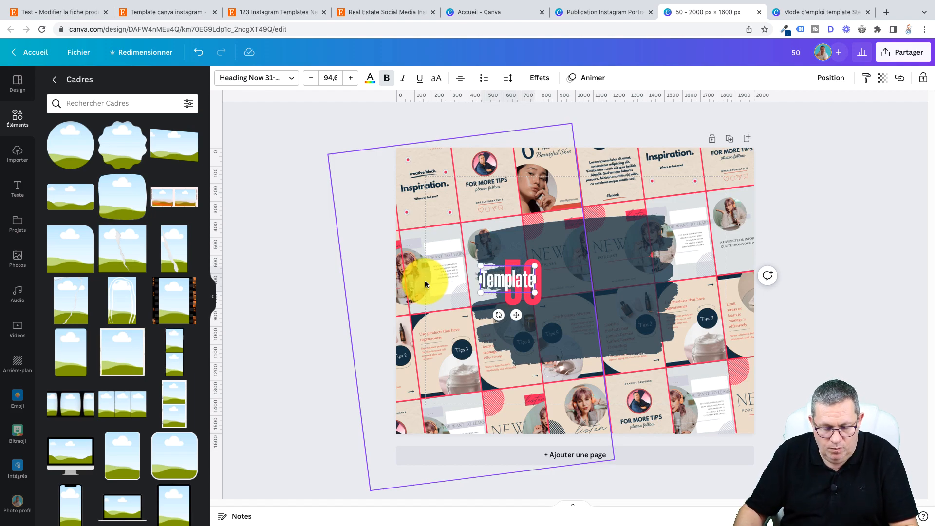
{"action": "type", "text": "s"}
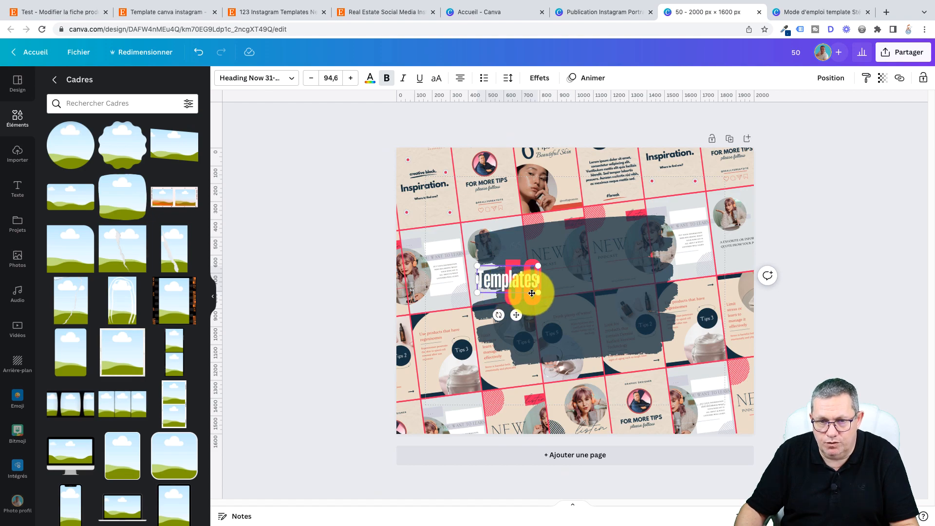
{"action": "left_click", "coordinate": [814, 234]}
{"action": "left_click_drag", "start_coordinate": [505, 277], "coordinate": [605, 278]}
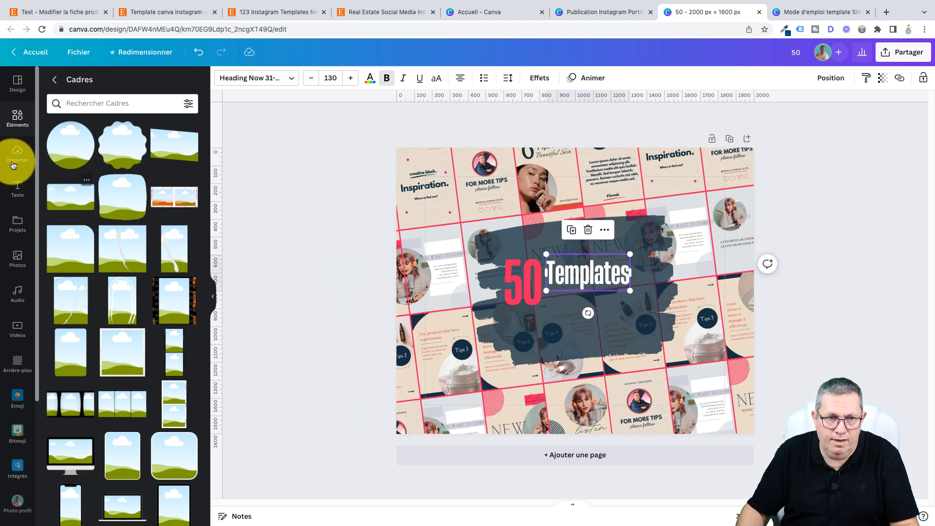
Insert the white Instagram wordmark from a "logo instagram" graphics search and place it, about 450 px wide, just under "Templates"
{"action": "left_click", "coordinate": [9, 122]}
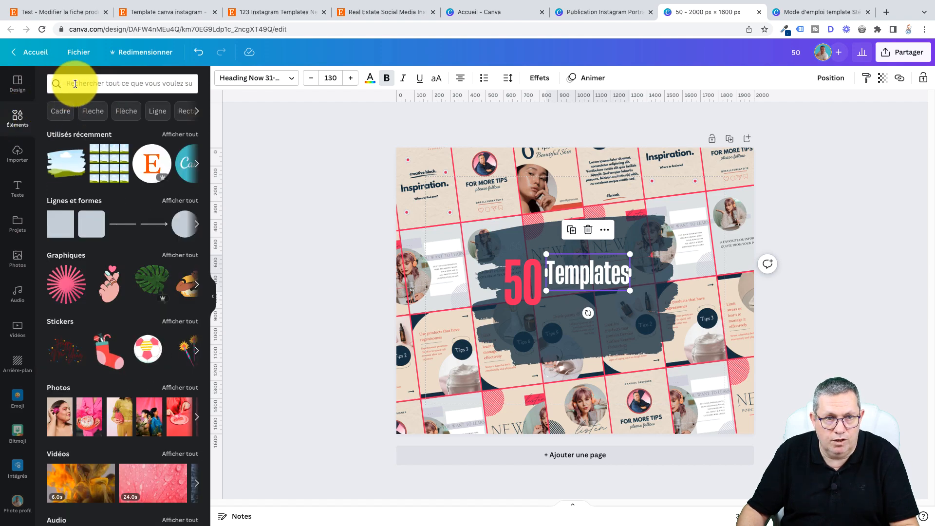
{"action": "left_click", "coordinate": [75, 83]}
{"action": "type", "text": "logo instagra"}
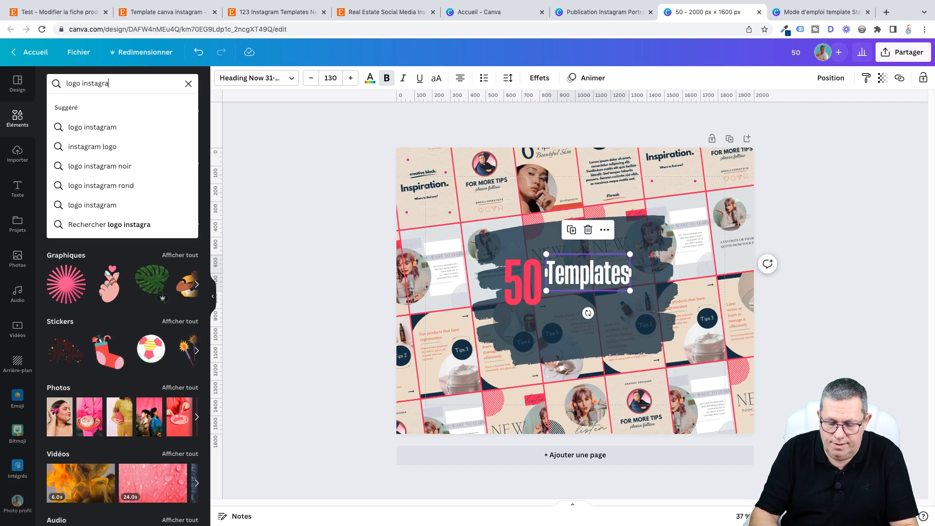
{"action": "type", "text": "m"}
{"action": "key", "text": "Return"}
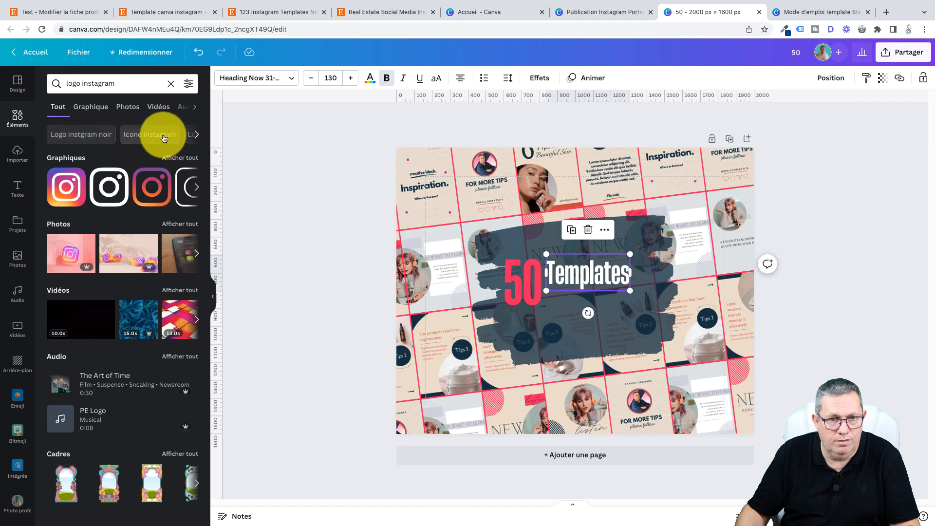
{"action": "left_click", "coordinate": [92, 106]}
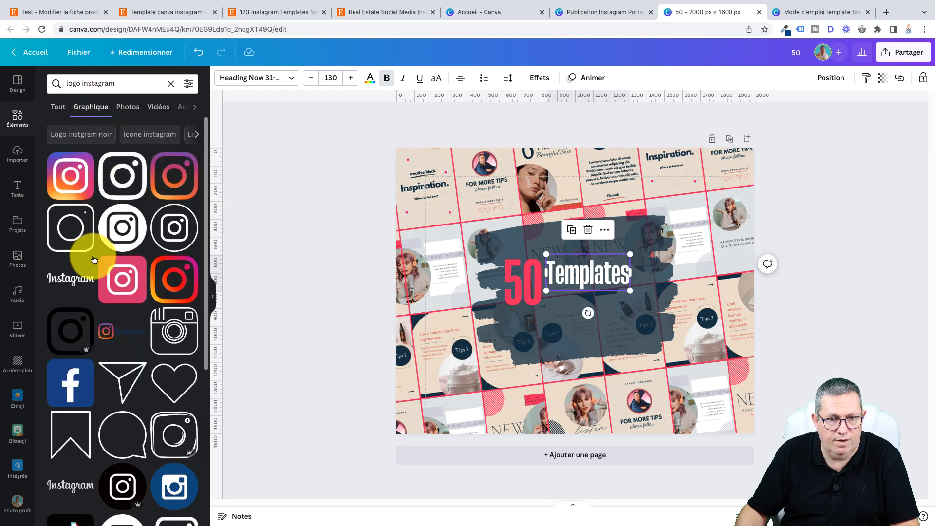
{"action": "left_click", "coordinate": [68, 276]}
{"action": "left_click_drag", "start_coordinate": [624, 302], "coordinate": [595, 298]}
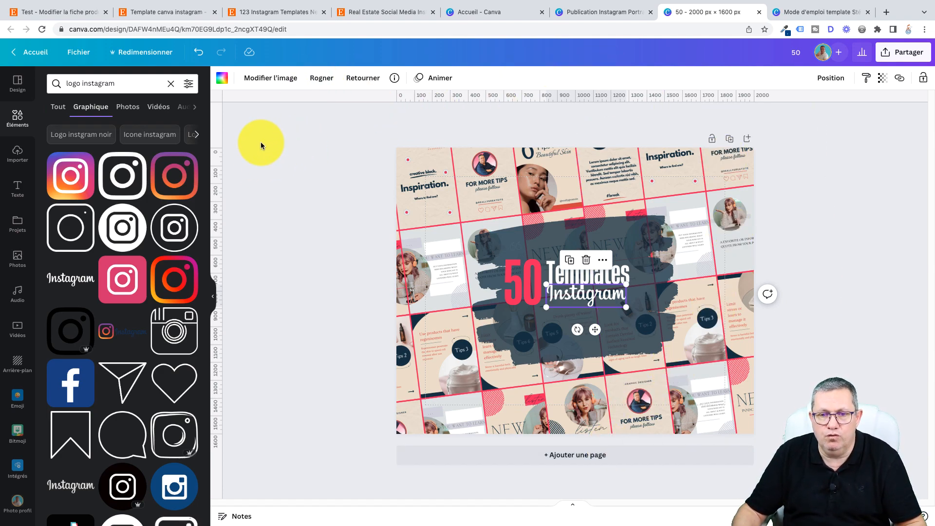
Try the palette's pinkish red on the Instagram wordmark and settle on its light beige
{"action": "left_click", "coordinate": [227, 85]}
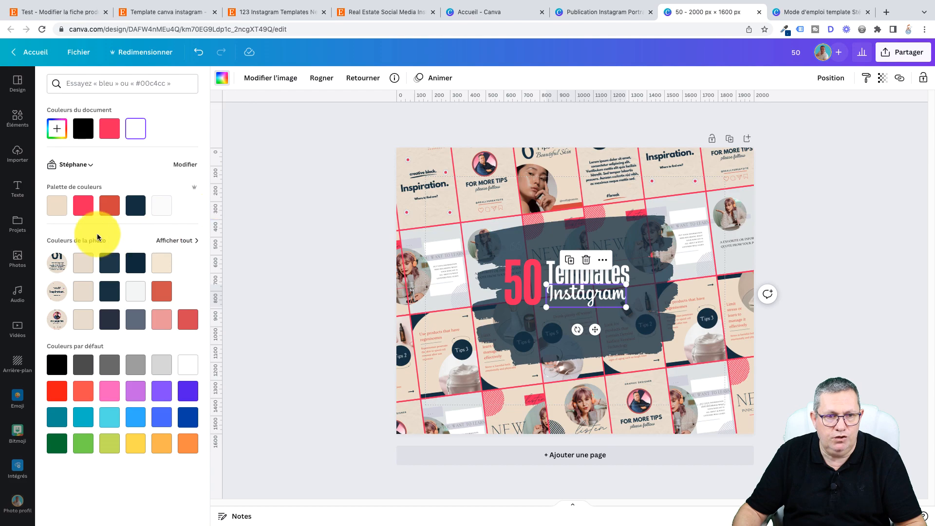
{"action": "left_click", "coordinate": [89, 208]}
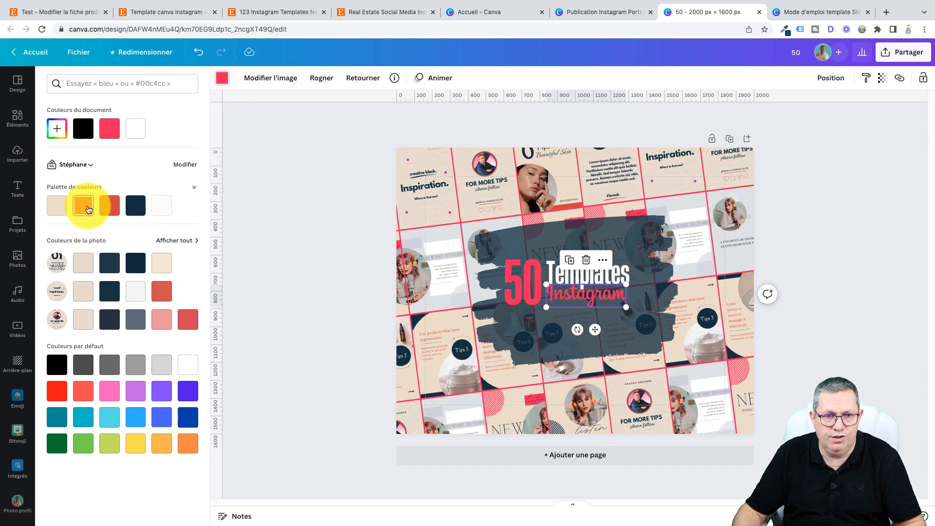
{"action": "left_click", "coordinate": [57, 208]}
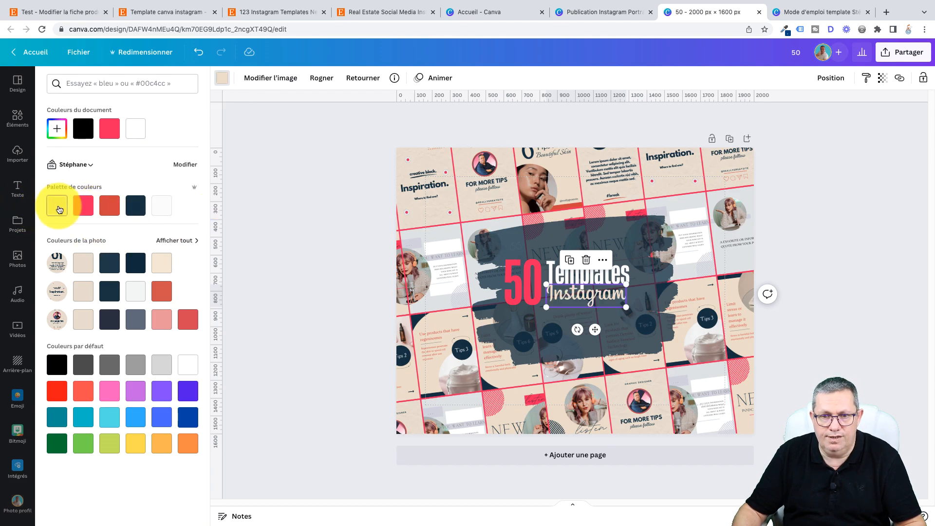
Recolour the "Templates" text with the palette's light beige to match the Instagram wordmark
{"action": "left_click", "coordinate": [606, 278]}
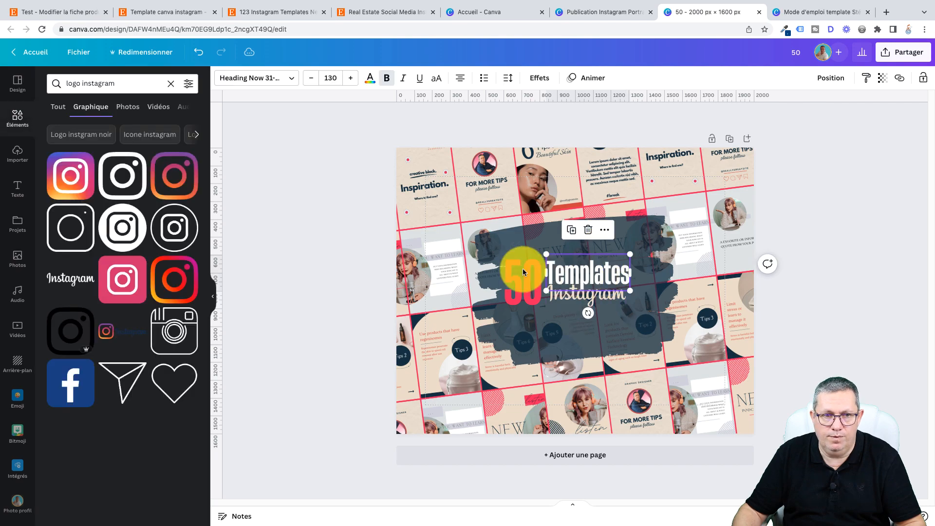
{"action": "left_click", "coordinate": [370, 79]}
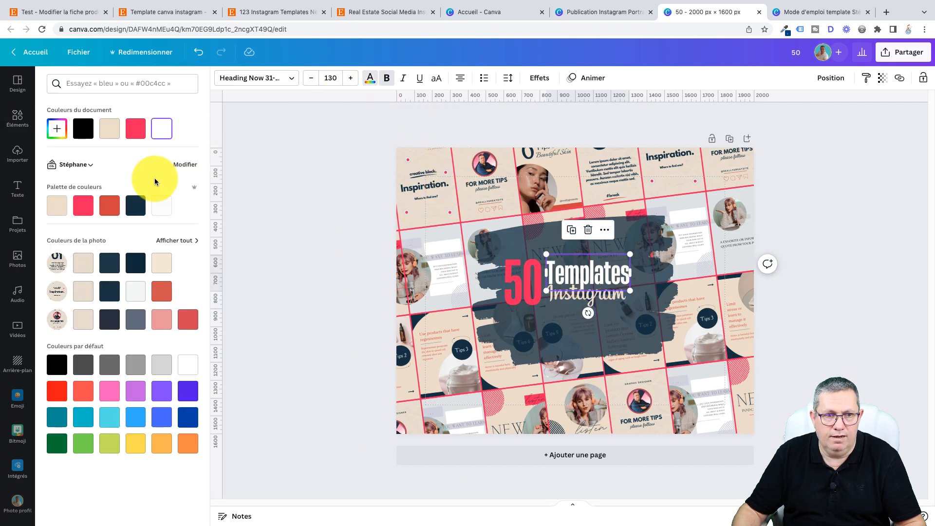
{"action": "left_click", "coordinate": [57, 205]}
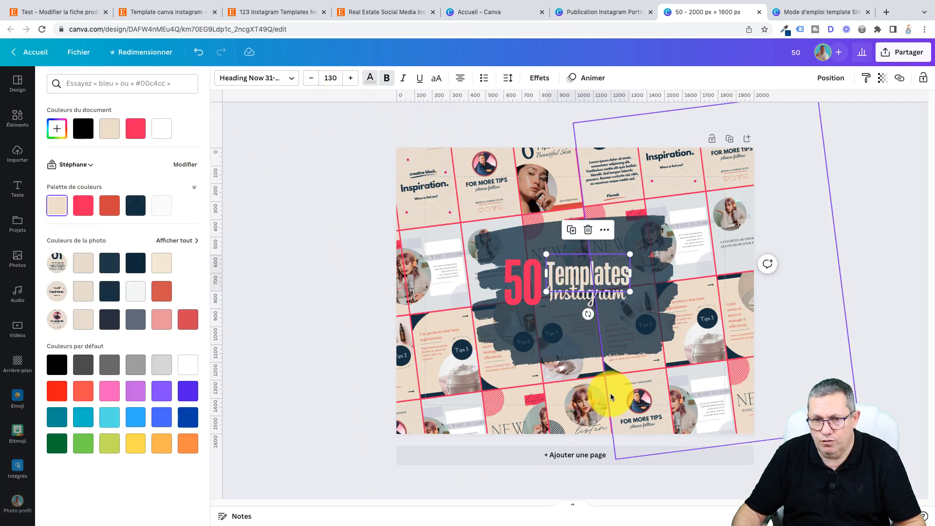
{"action": "left_click", "coordinate": [905, 288]}
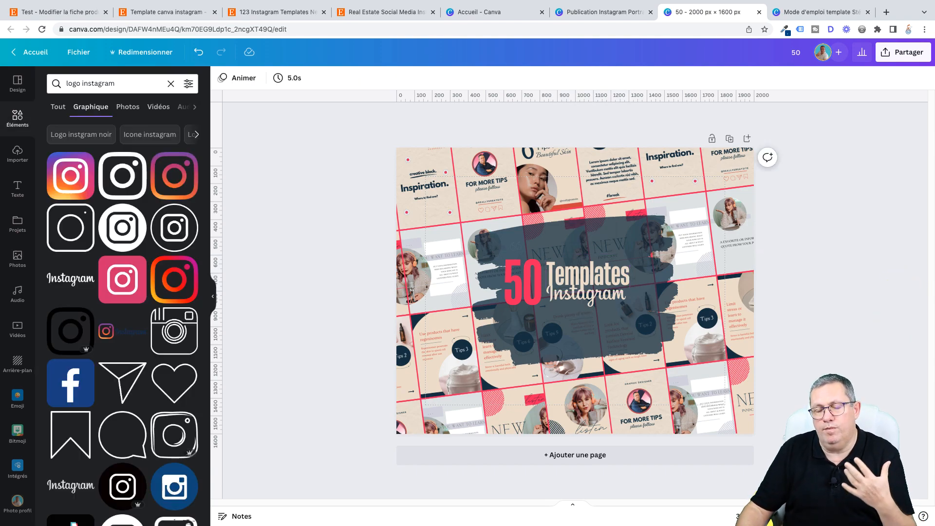
{"action": "left_click", "coordinate": [592, 418]}
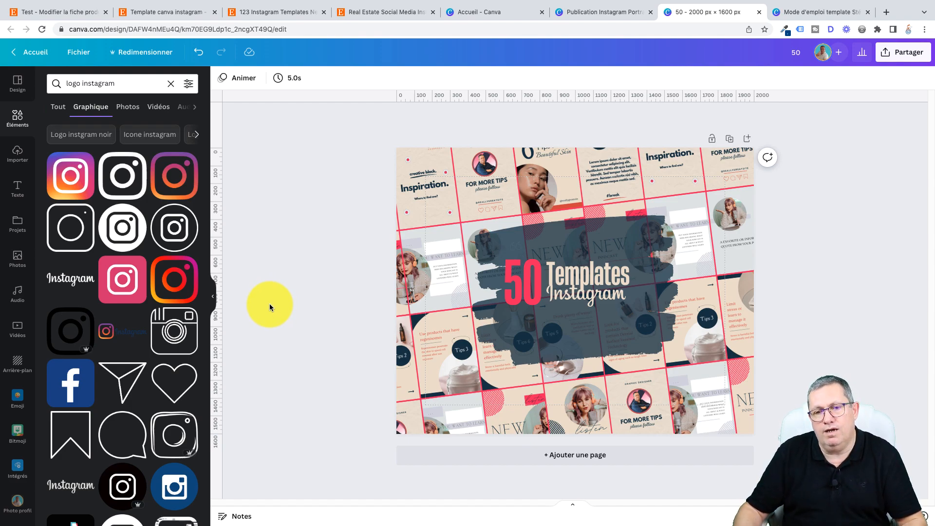
Insert the round Canva logo from a "logo canva" graphics search, about 370 px wide, centred above the title and overlapping the brush stroke's upper edge
{"action": "left_click", "coordinate": [17, 122]}
{"action": "left_click", "coordinate": [100, 84]}
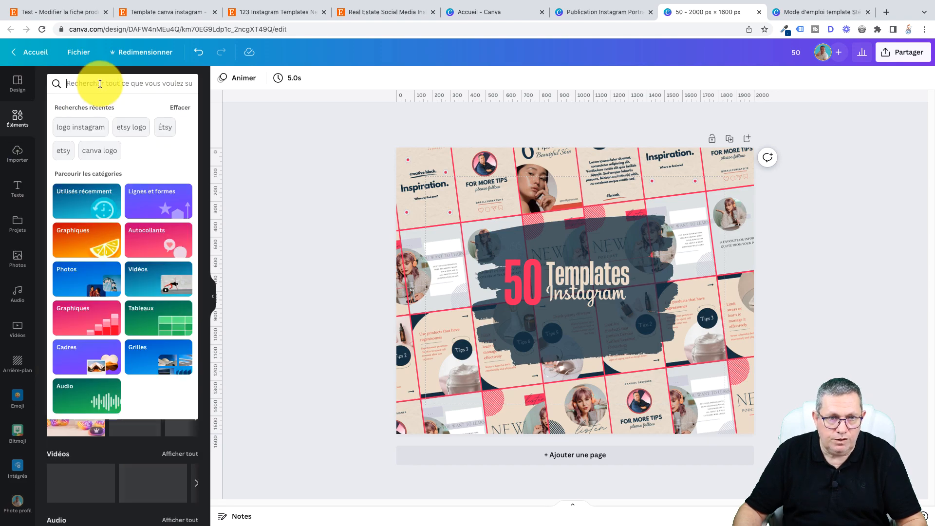
{"action": "type", "text": "logo canva"}
{"action": "key", "text": "Return"}
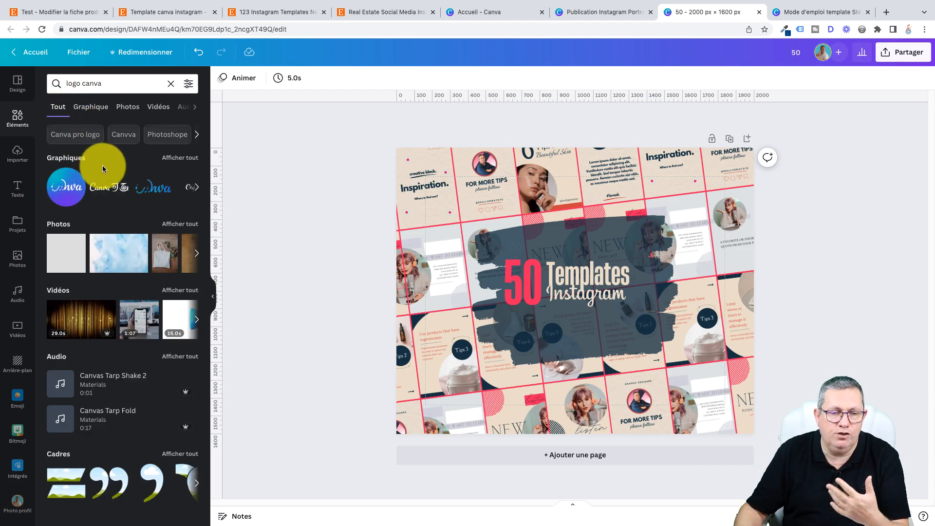
{"action": "left_click", "coordinate": [97, 114]}
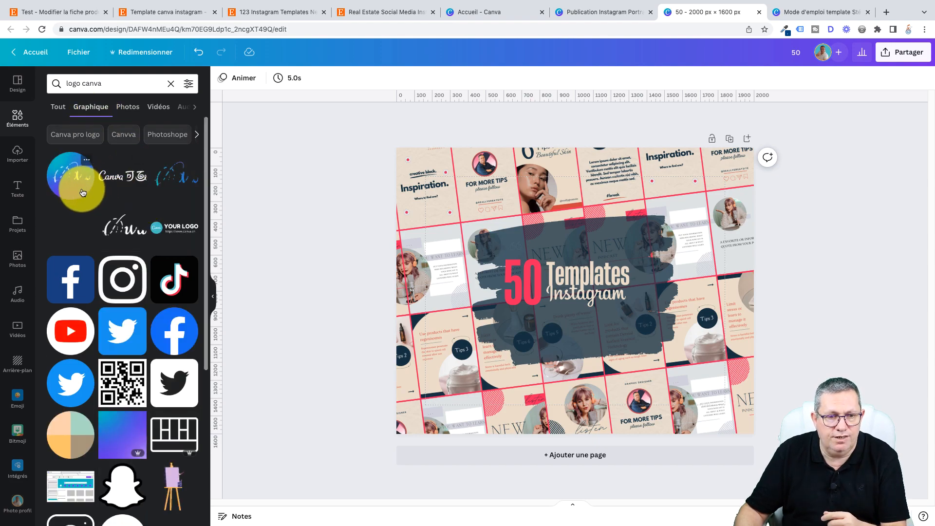
{"action": "left_click_drag", "start_coordinate": [206, 172], "coordinate": [206, 398]}
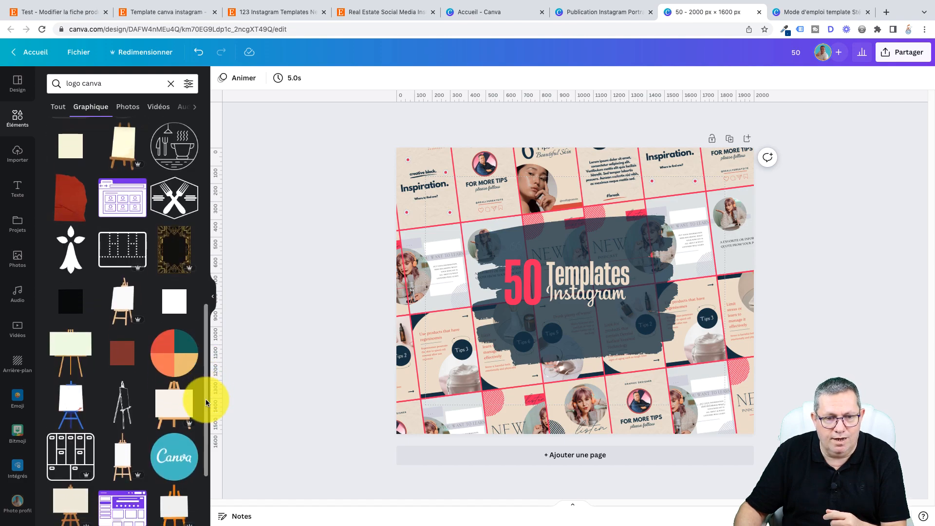
{"action": "left_click", "coordinate": [174, 456]}
{"action": "left_click_drag", "start_coordinate": [617, 335], "coordinate": [609, 249]}
{"action": "left_click_drag", "start_coordinate": [511, 146], "coordinate": [559, 194]}
{"action": "left_click_drag", "start_coordinate": [591, 230], "coordinate": [574, 217]}
Recolour the Canva logo's turquoise circle with the palette's pinkish red
{"action": "left_click", "coordinate": [222, 78]}
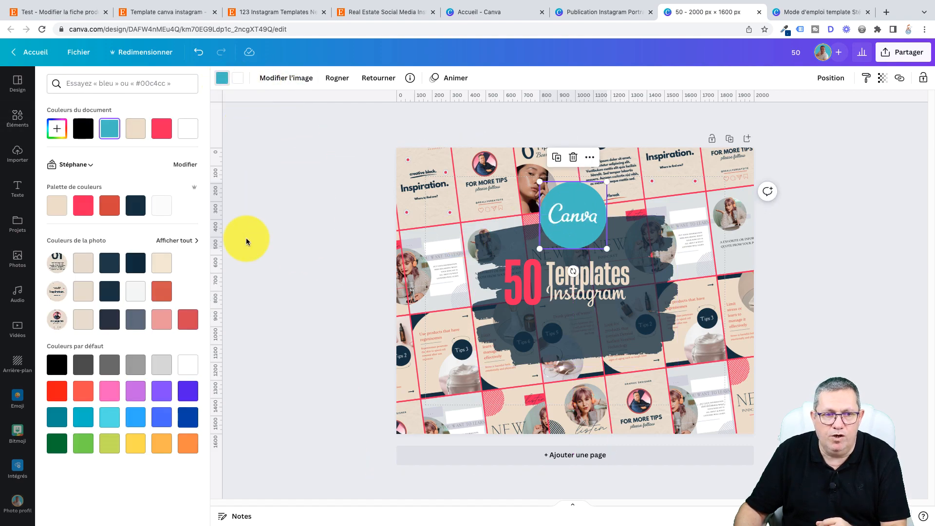
{"action": "left_click", "coordinate": [83, 206]}
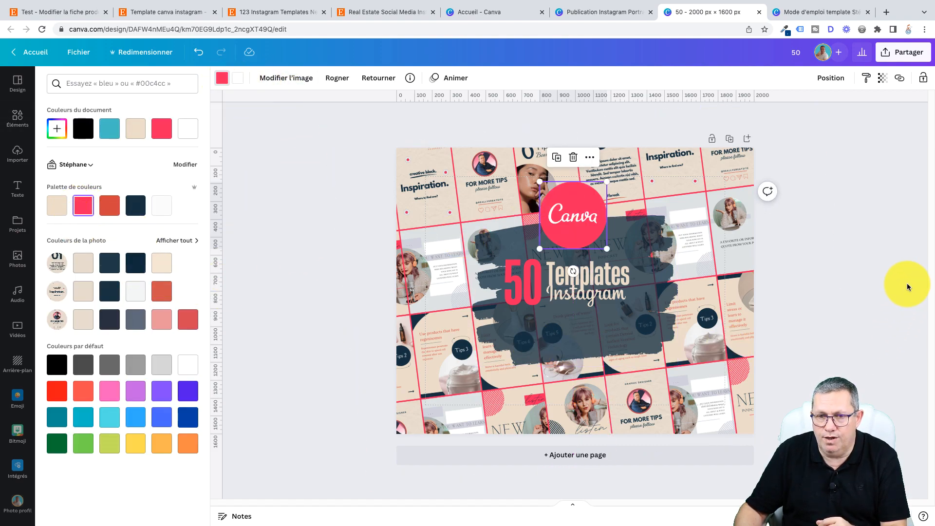
{"action": "left_click", "coordinate": [875, 280]}
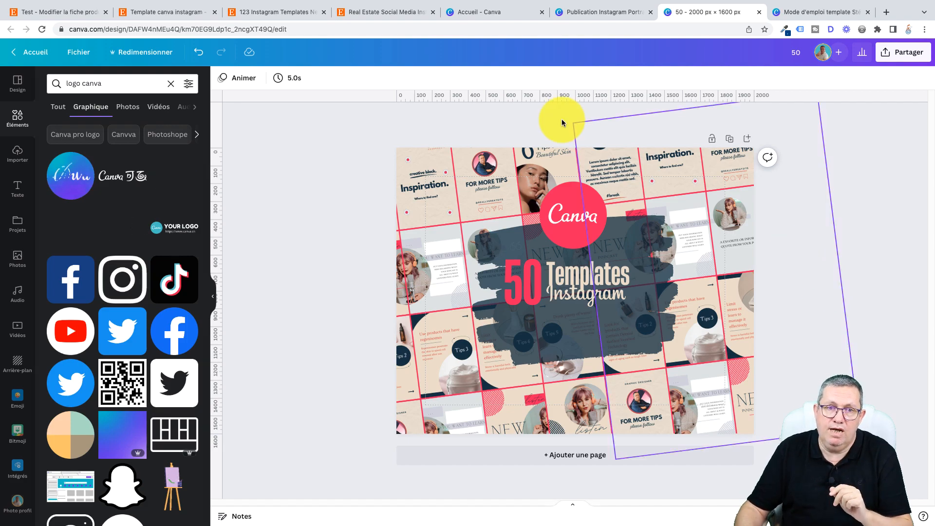
Review the gallery images of the "123 Instagram Templates" Etsy listing, including its thank-you and "How it works" images
{"action": "left_click", "coordinate": [268, 11]}
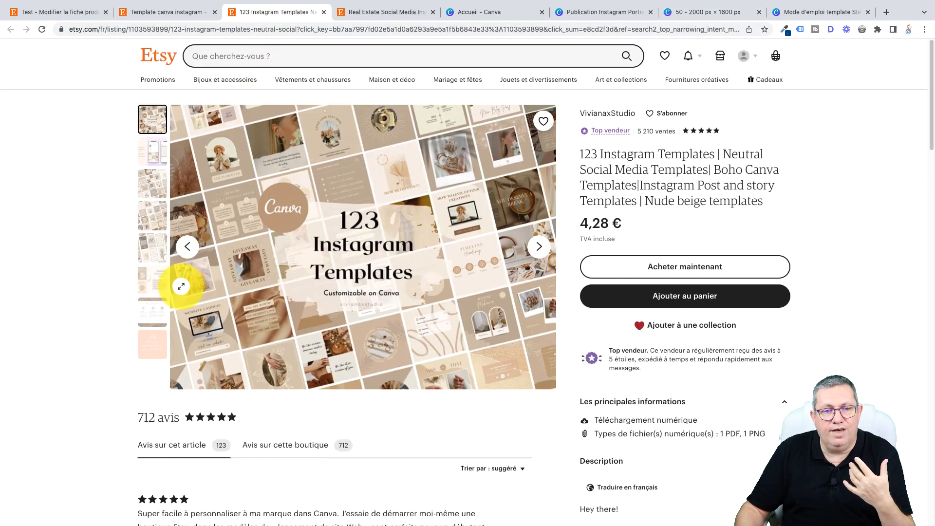
{"action": "left_click", "coordinate": [154, 196]}
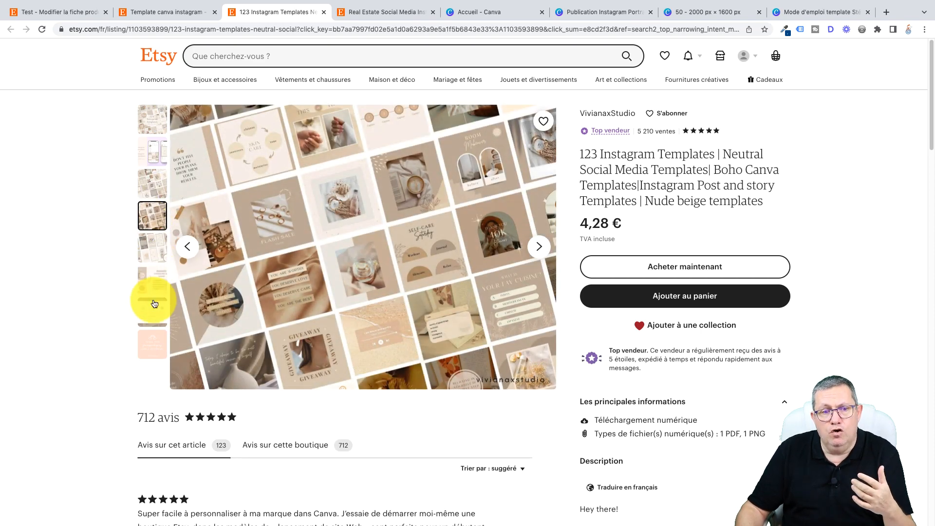
{"action": "left_click", "coordinate": [153, 344]}
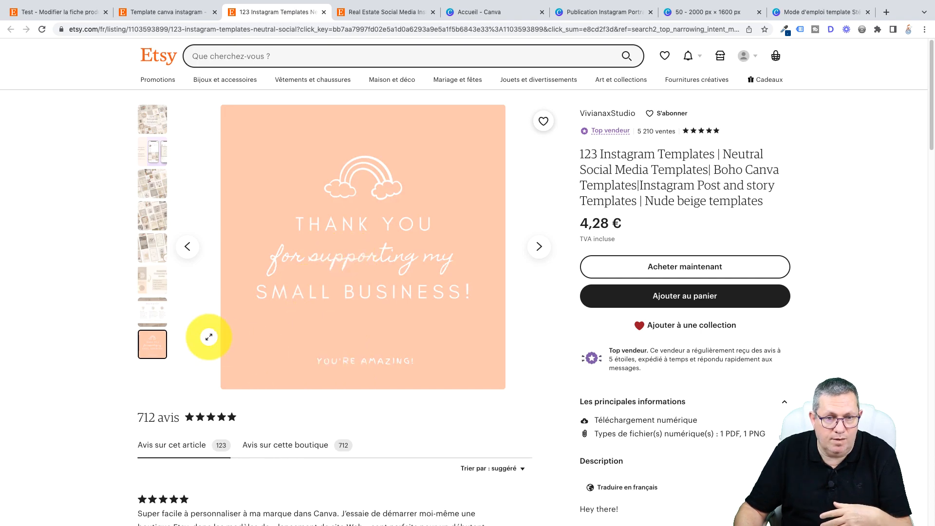
{"action": "left_click", "coordinate": [153, 312]}
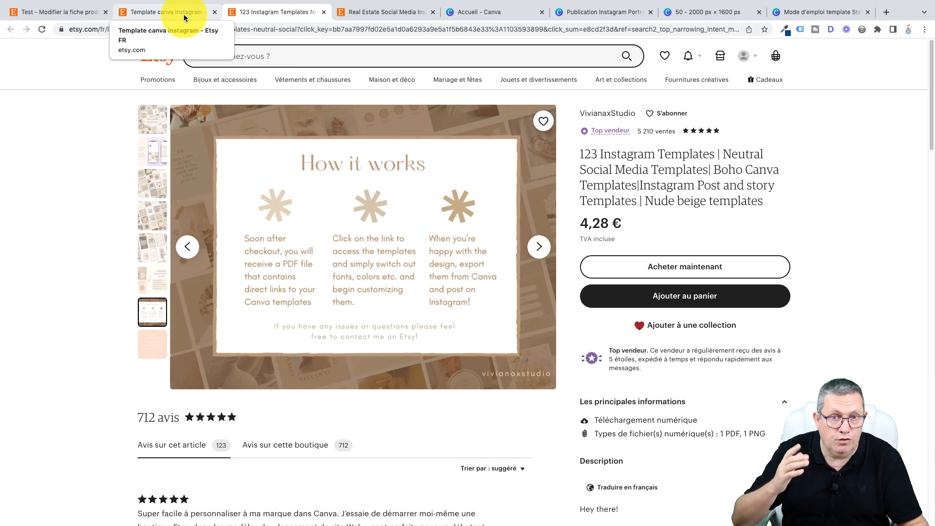
Switch to the Etsy product listing form and examine its photo section
{"action": "mouse_move", "coordinate": [177, 4]}
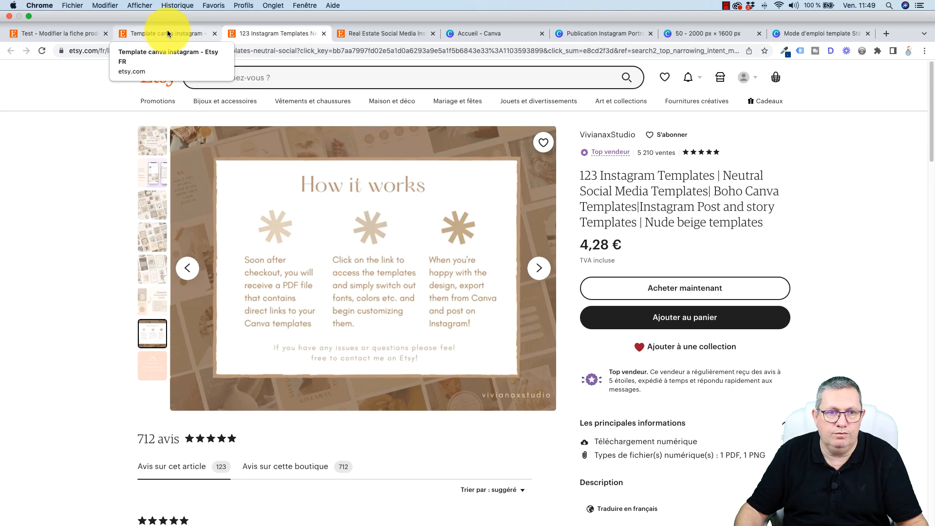
{"action": "left_click", "coordinate": [56, 35]}
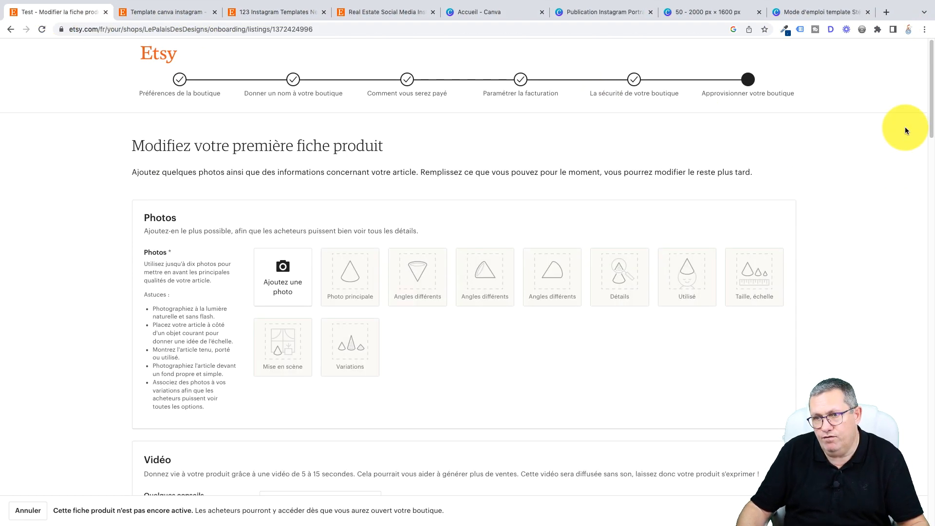
{"action": "left_click_drag", "start_coordinate": [930, 92], "coordinate": [931, 66]}
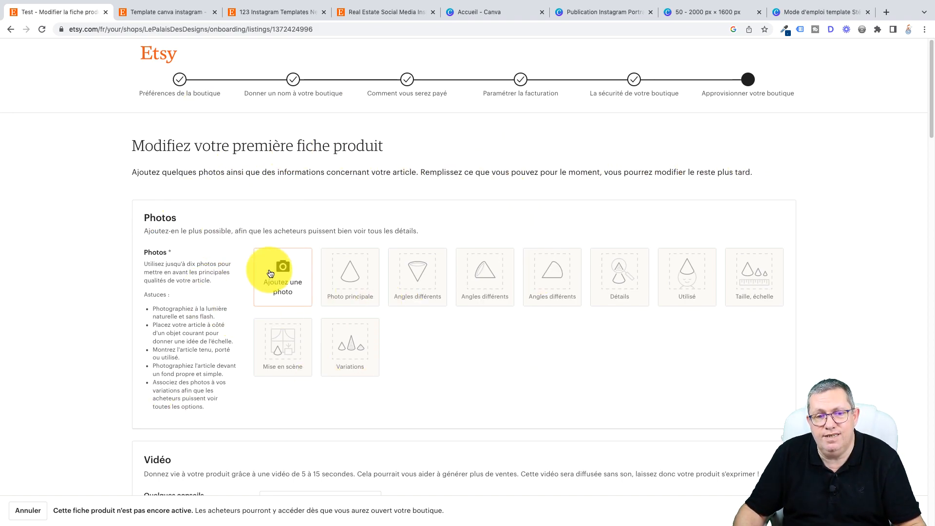
Switch back to the Canva cover design and download it as a JPG at 2000 × 1600 px with quality 80
{"action": "left_click", "coordinate": [673, 19]}
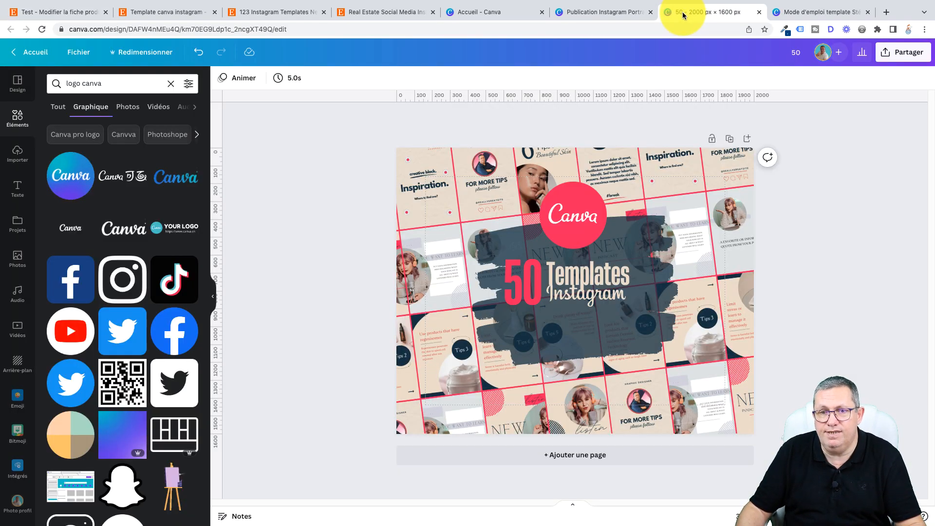
{"action": "left_click", "coordinate": [919, 56]}
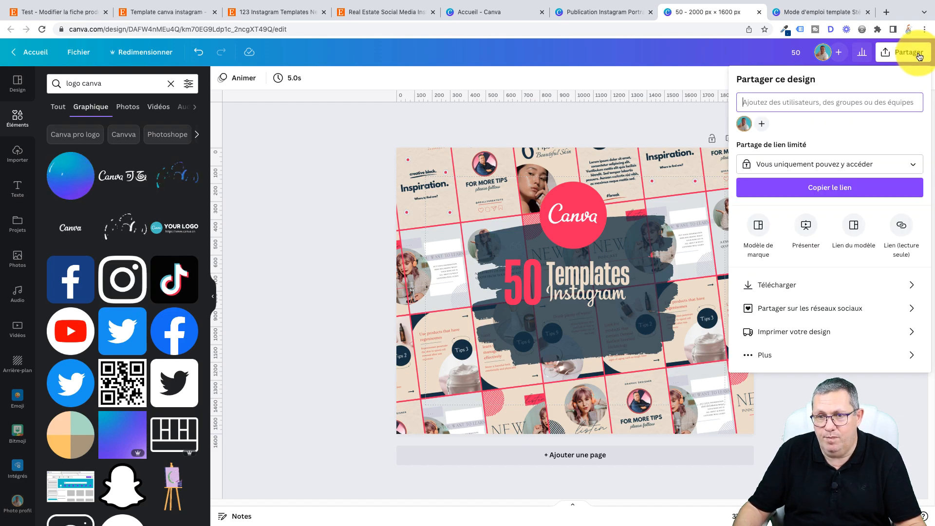
{"action": "left_click", "coordinate": [914, 286]}
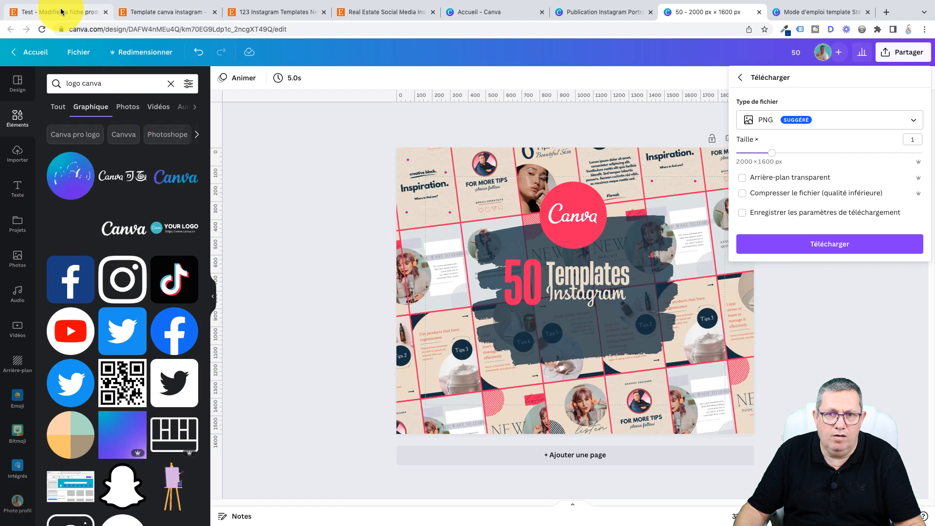
{"action": "left_click", "coordinate": [847, 128]}
{"action": "left_click", "coordinate": [814, 144]}
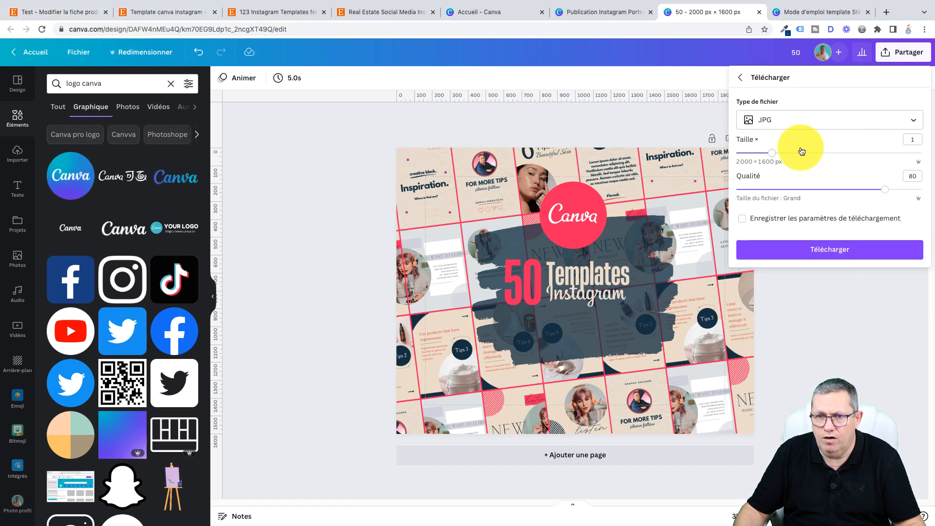
{"action": "left_click", "coordinate": [842, 254]}
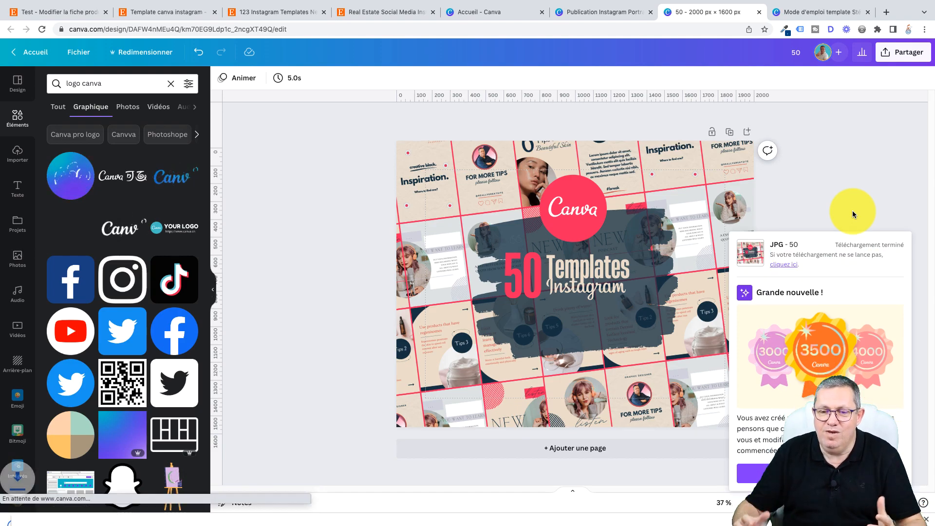
On the Etsy listing form, add 50.jpg as the main photo and set the title to "template canva"
{"action": "left_click", "coordinate": [66, 14]}
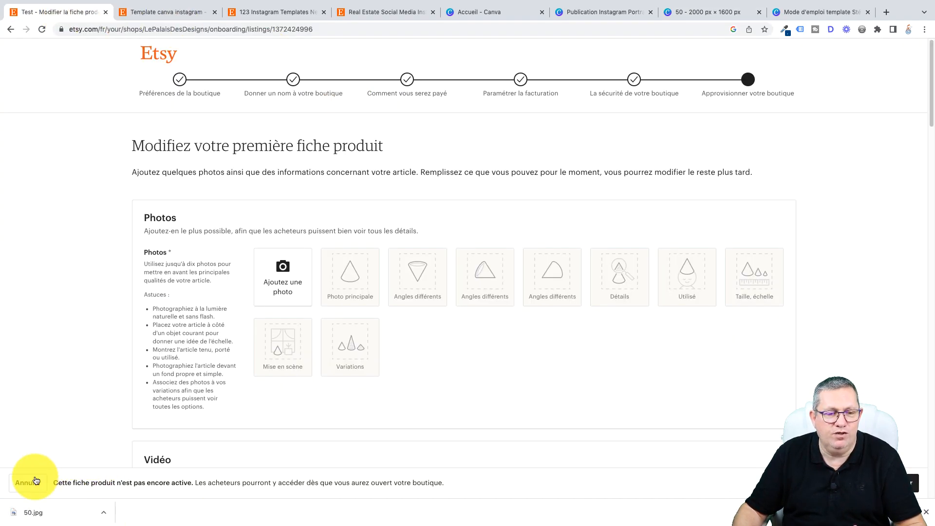
{"action": "left_click_drag", "start_coordinate": [22, 511], "coordinate": [271, 285]}
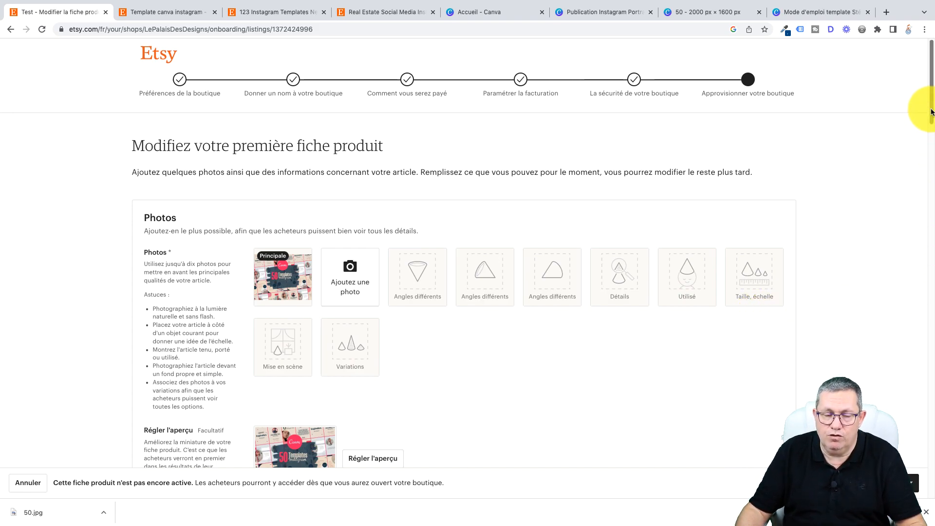
{"action": "left_click_drag", "start_coordinate": [931, 112], "coordinate": [925, 180]}
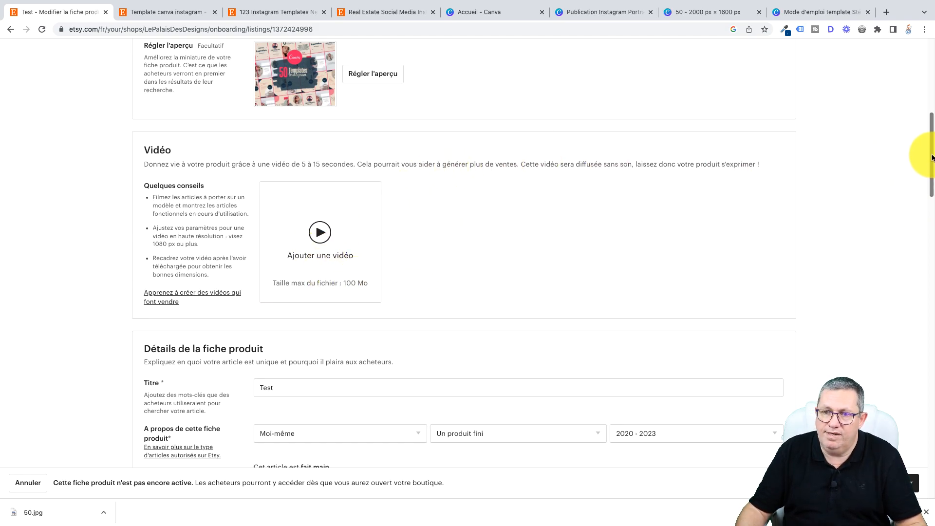
{"action": "left_click_drag", "start_coordinate": [932, 156], "coordinate": [933, 187]}
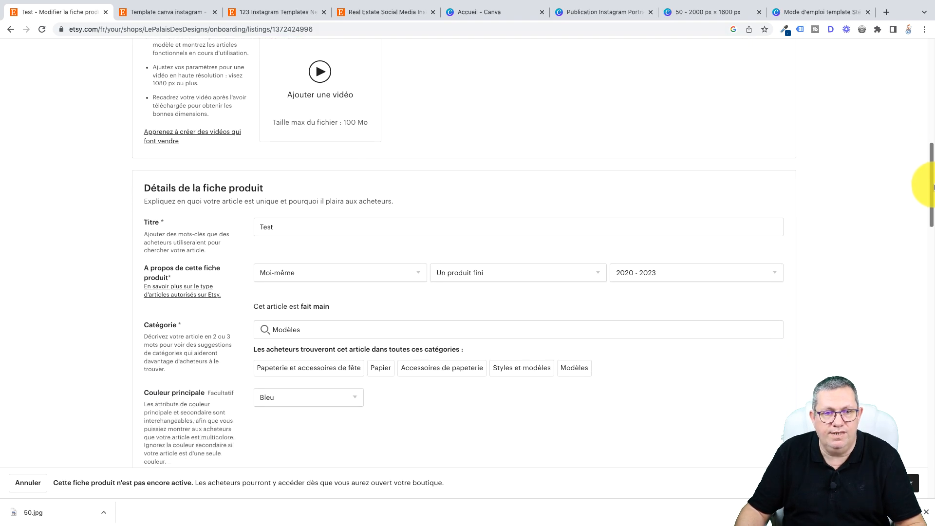
{"action": "left_click", "coordinate": [277, 226]}
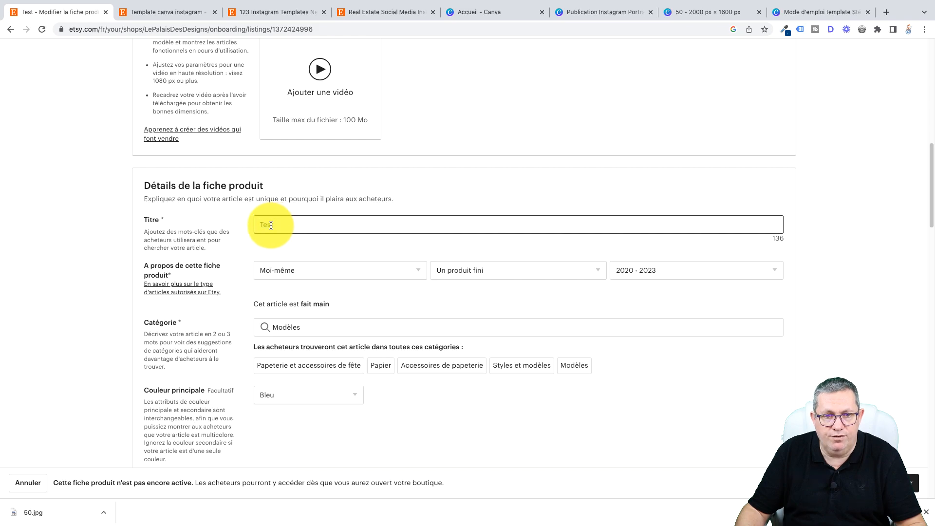
{"action": "left_click_drag", "start_coordinate": [272, 224], "coordinate": [257, 227]}
{"action": "type", "text": "template canva"}
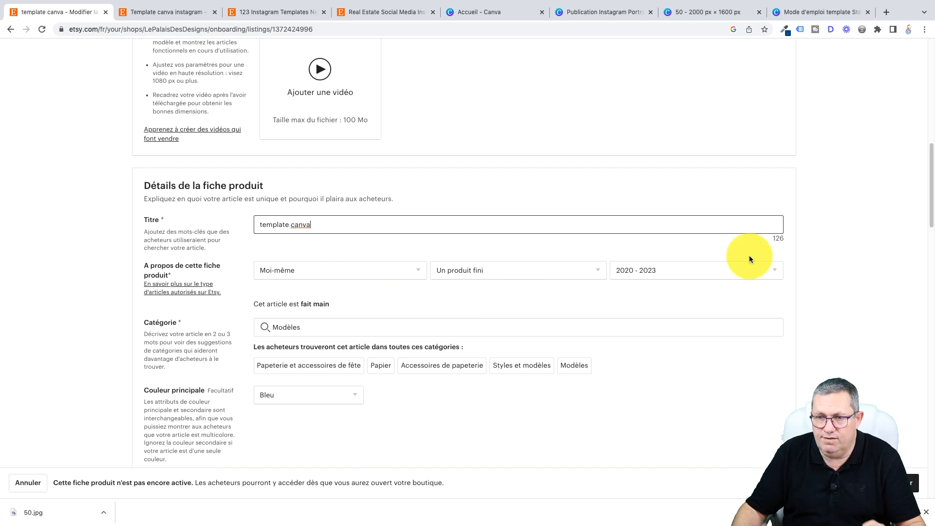
Search the listing categories for "template canva", choose Modèles, and set the primary colour to Beige
{"action": "scroll", "coordinate": [932, 189], "scroll_direction": "down", "scroll_amount": 4}
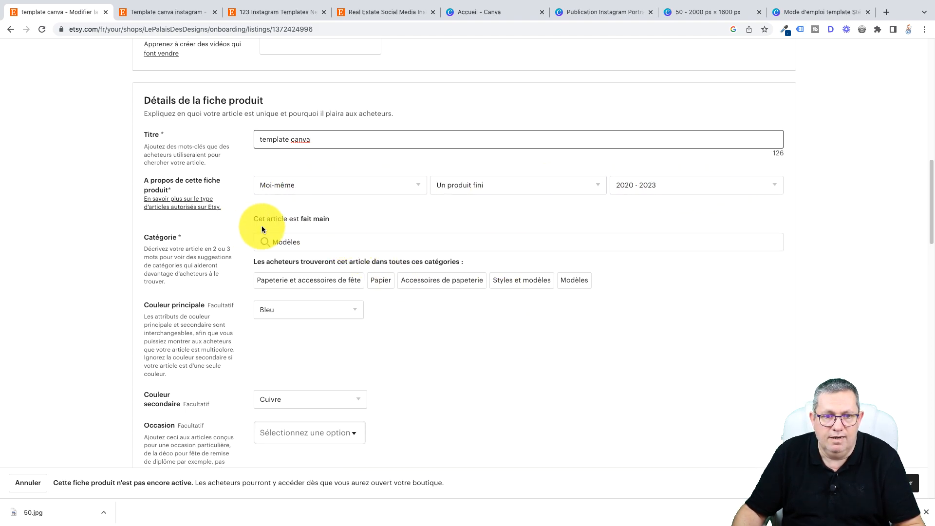
{"action": "left_click", "coordinate": [351, 243]}
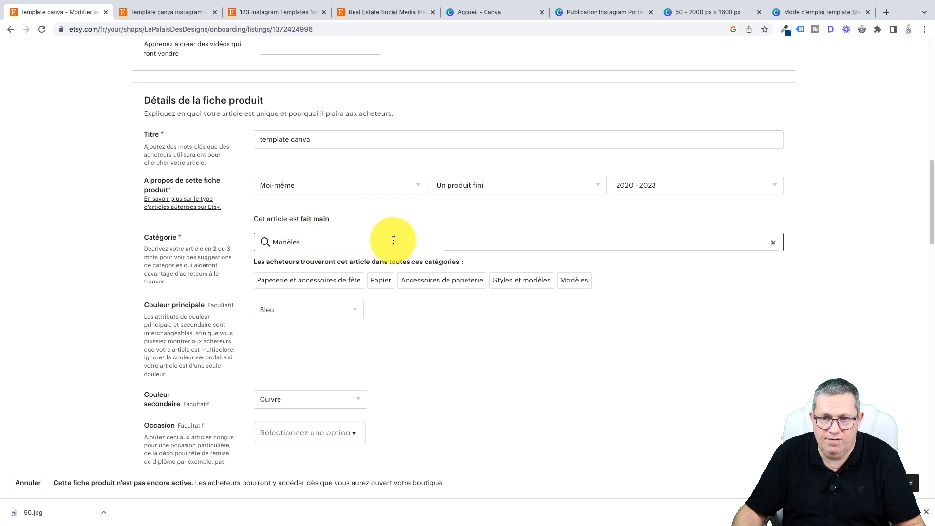
{"action": "left_click", "coordinate": [775, 243]}
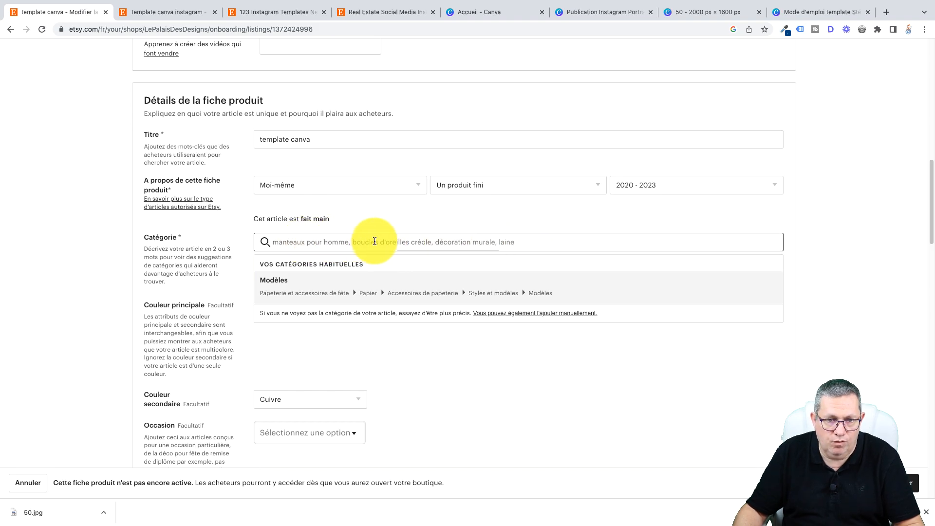
{"action": "type", "text": "templ"}
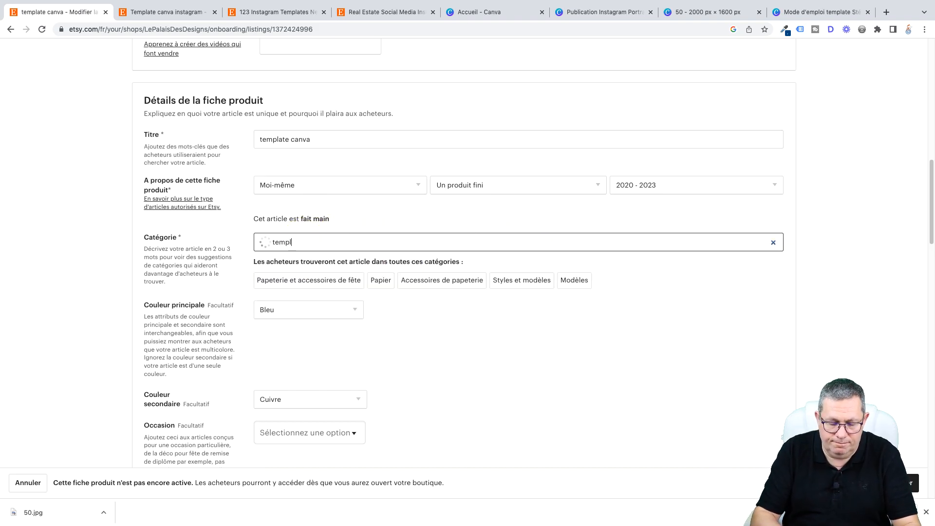
{"action": "type", "text": "ate canva"}
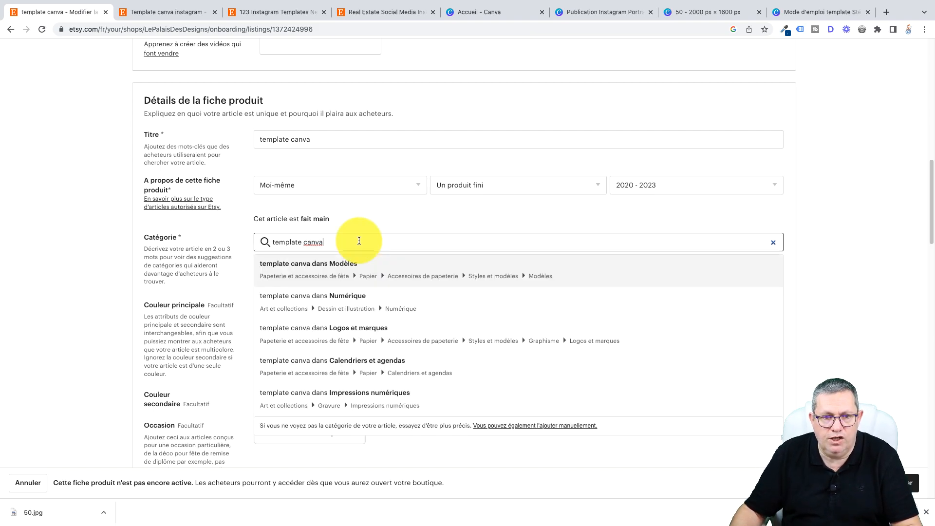
{"action": "left_click", "coordinate": [336, 274]}
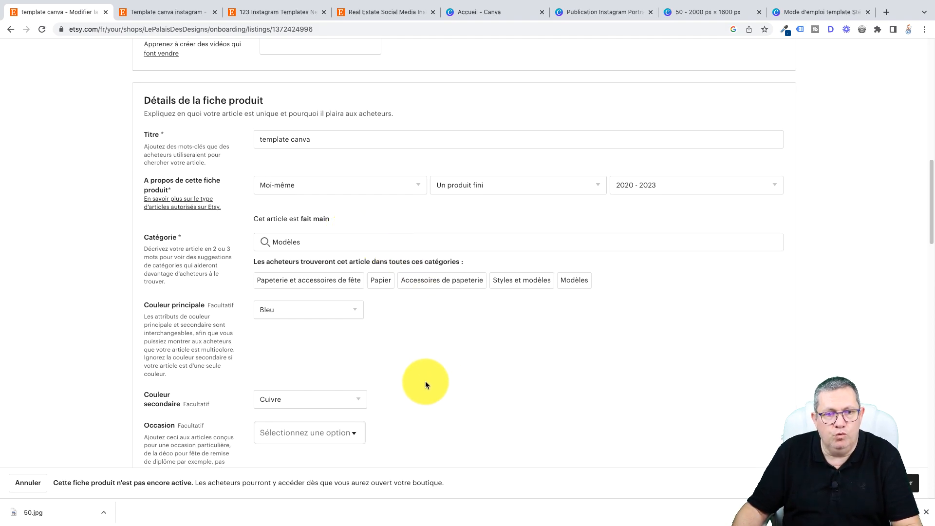
{"action": "left_click", "coordinate": [336, 315]}
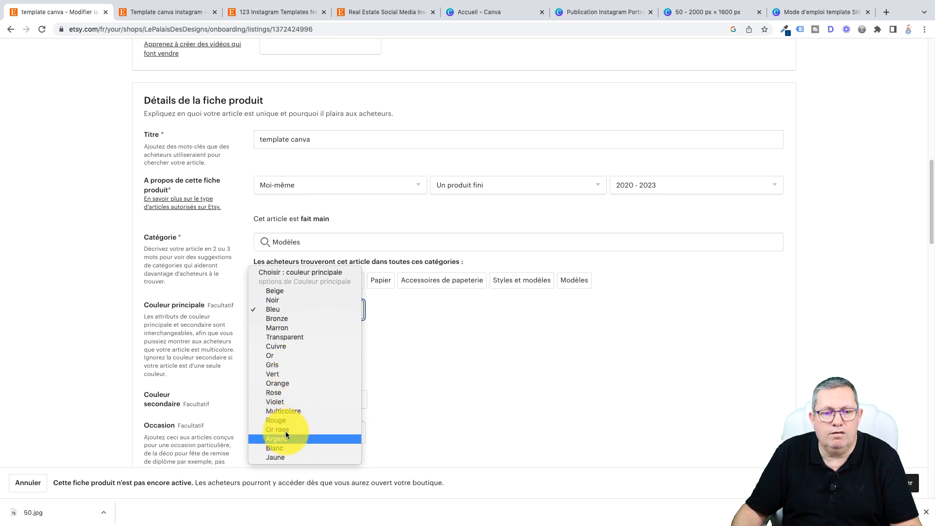
{"action": "left_click", "coordinate": [267, 291]}
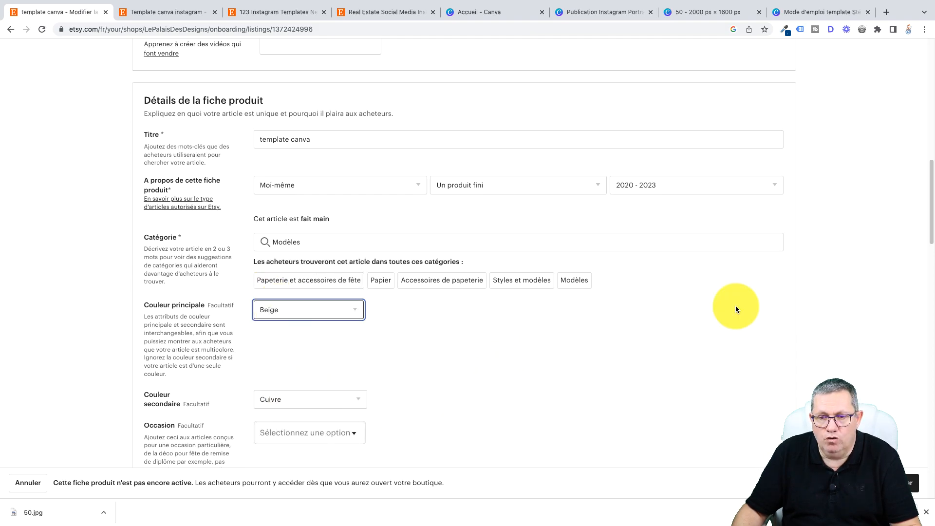
Review the listing's description, and compare it with the full description of the competing 123 Instagram Templates listing
{"action": "left_click_drag", "start_coordinate": [932, 191], "coordinate": [932, 269]}
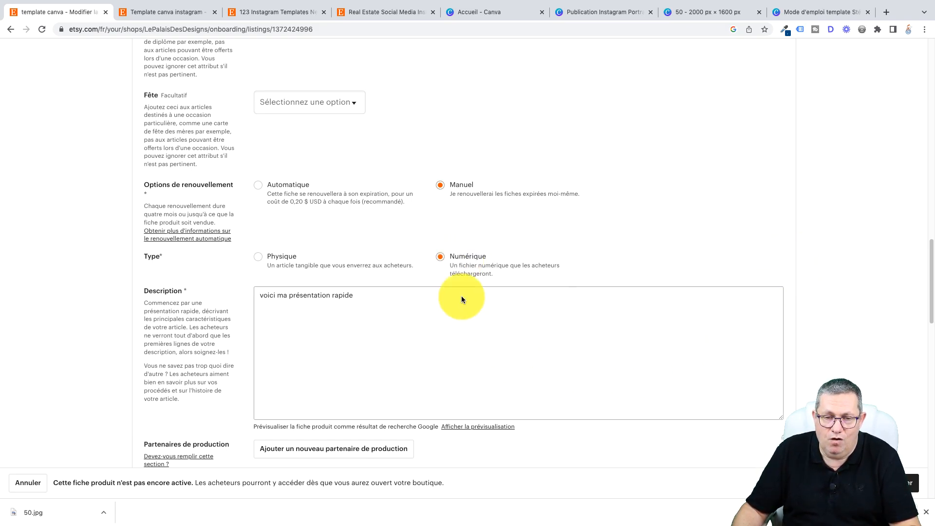
{"action": "left_click_drag", "start_coordinate": [381, 294], "coordinate": [259, 296]}
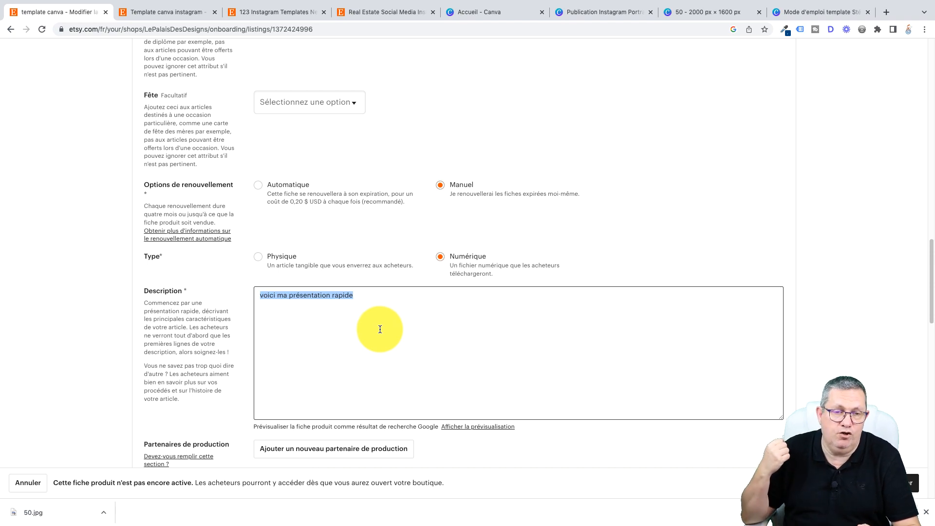
{"action": "left_click", "coordinate": [309, 12]}
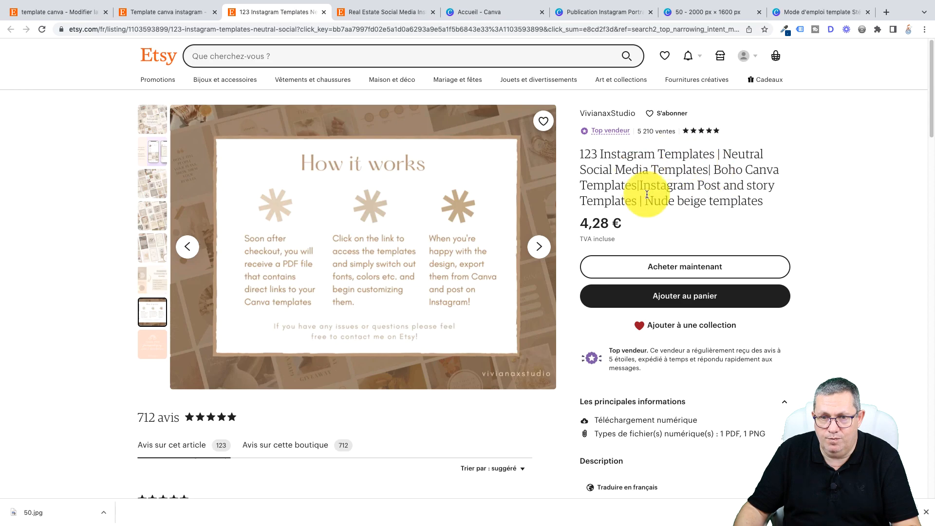
{"action": "left_click_drag", "start_coordinate": [931, 119], "coordinate": [931, 178]}
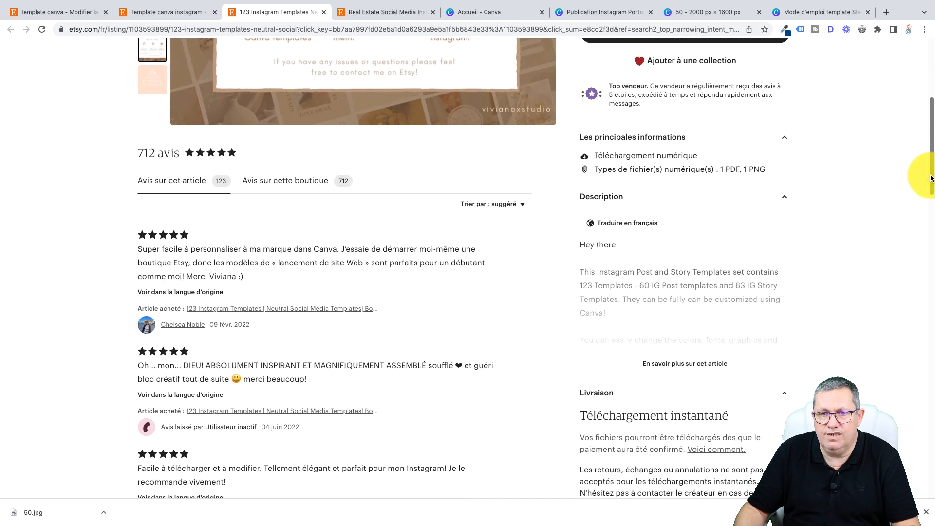
{"action": "left_click", "coordinate": [683, 363]}
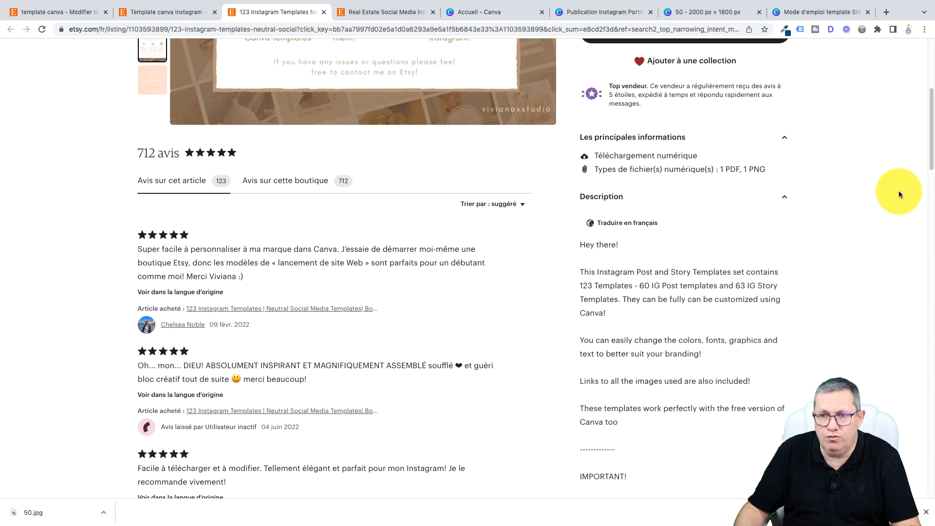
{"action": "left_click_drag", "start_coordinate": [930, 147], "coordinate": [924, 52]}
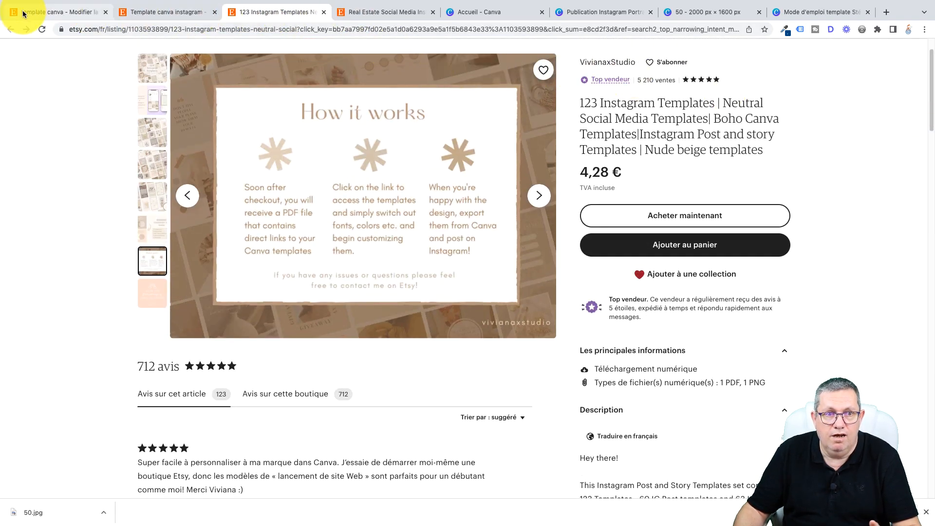
Return to the listing form and review its stock, price and digital files sections
{"action": "left_click", "coordinate": [79, 13]}
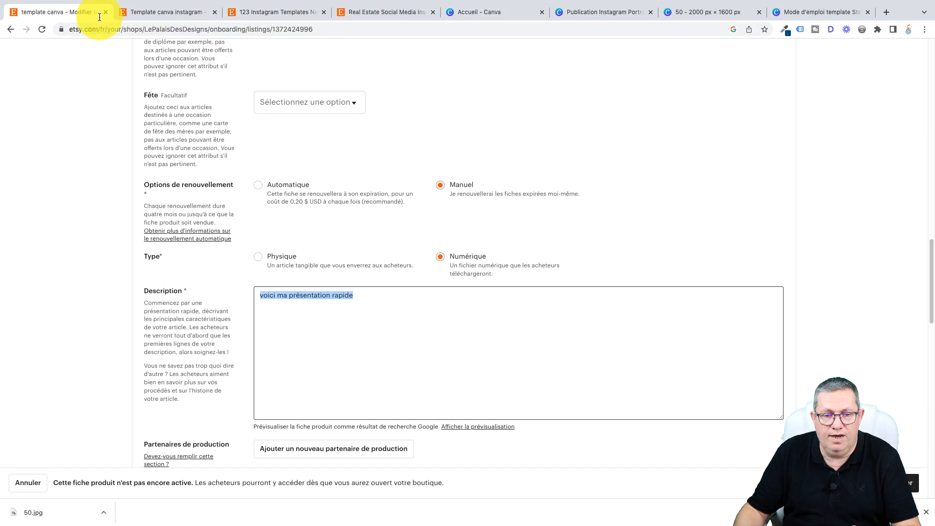
{"action": "left_click_drag", "start_coordinate": [931, 265], "coordinate": [934, 349]}
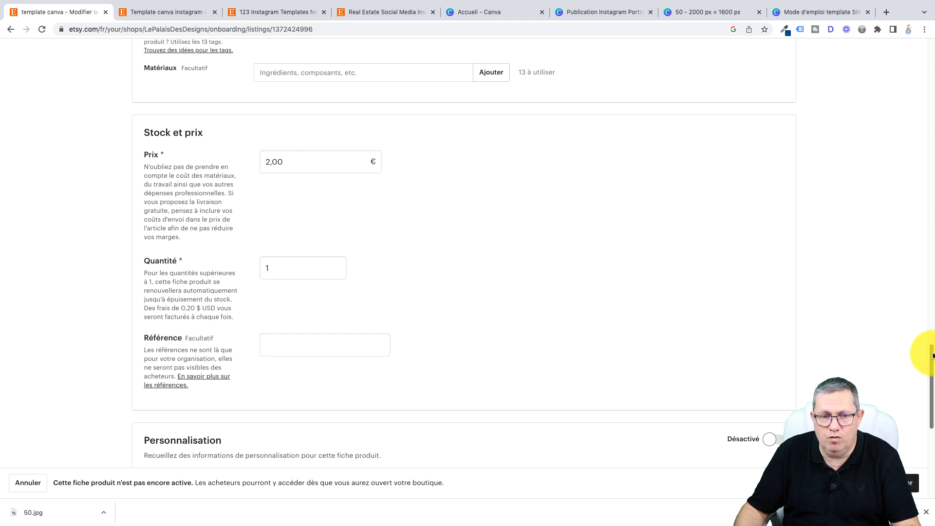
{"action": "left_click_drag", "start_coordinate": [932, 355], "coordinate": [932, 419]}
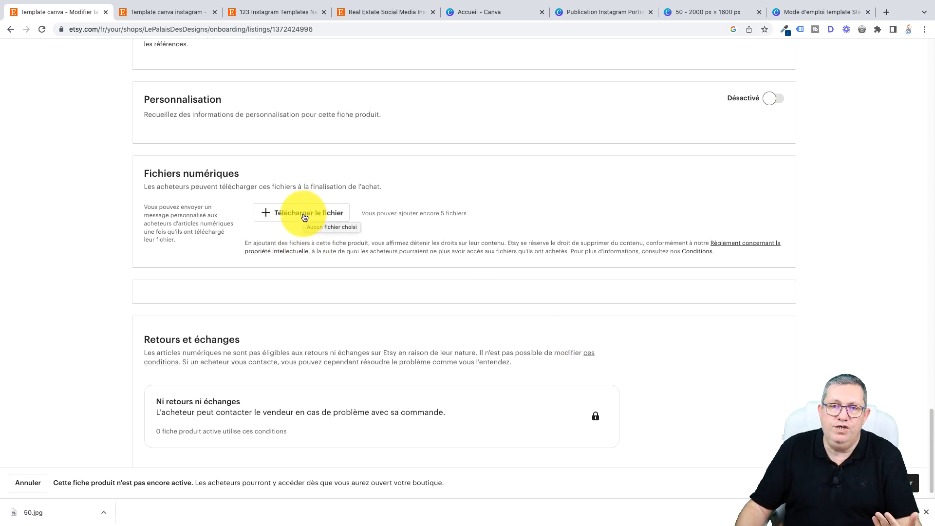
Switch to Canva and look over the Mode d'emploi guide design that holds the template links
{"action": "left_click", "coordinate": [596, 13]}
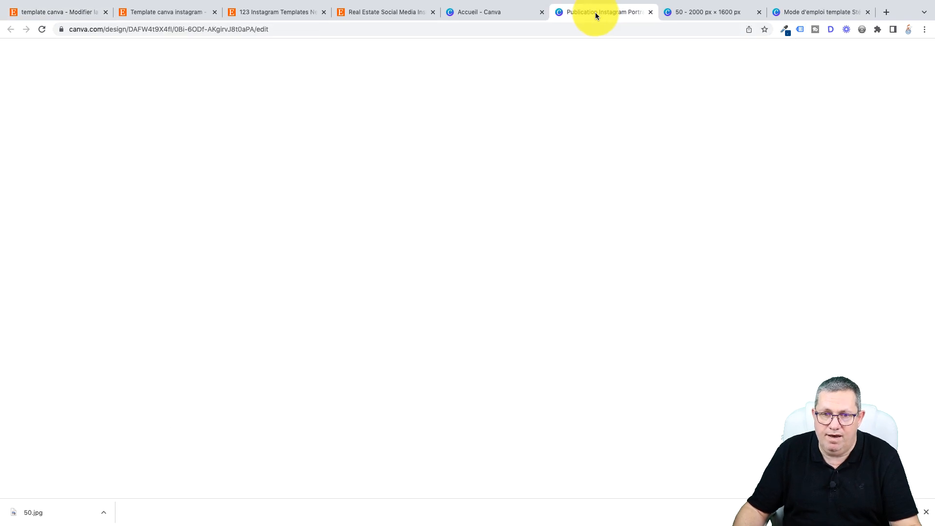
{"action": "left_click", "coordinate": [689, 13]}
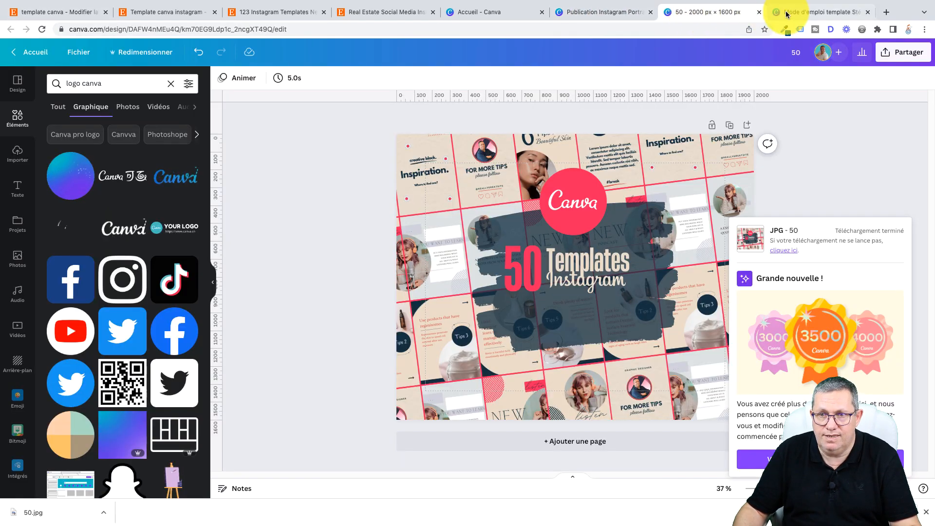
{"action": "left_click", "coordinate": [814, 12]}
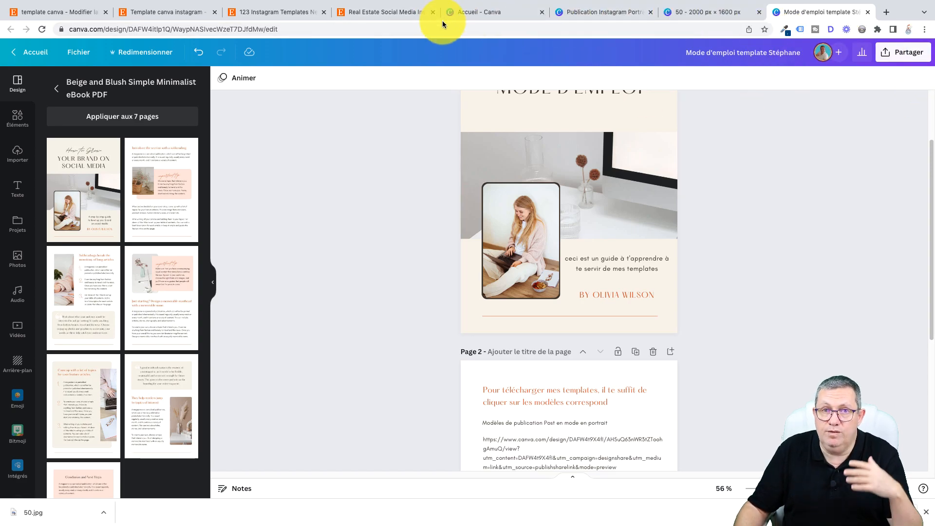
Switch back to the Etsy listing form and try to upload the guide file from the Samsung drive as a digital file
{"action": "left_click", "coordinate": [46, 13]}
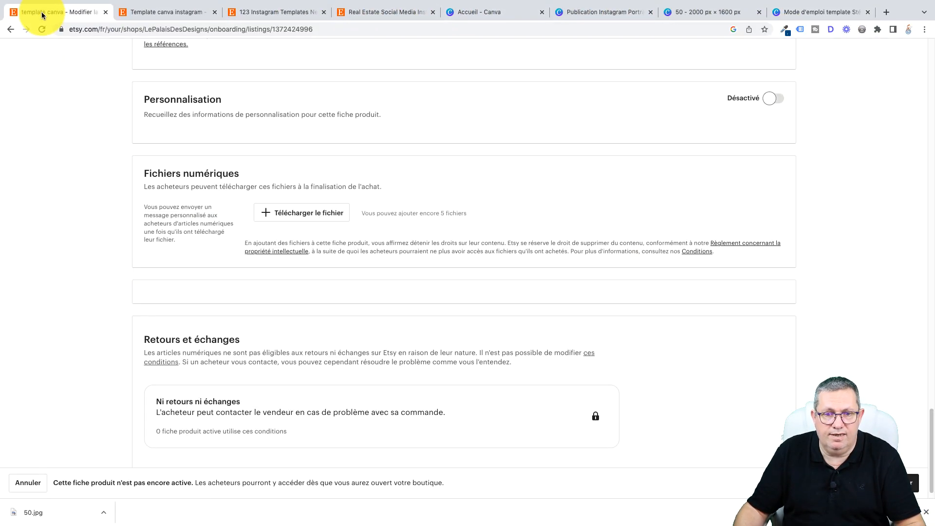
{"action": "left_click", "coordinate": [301, 212]}
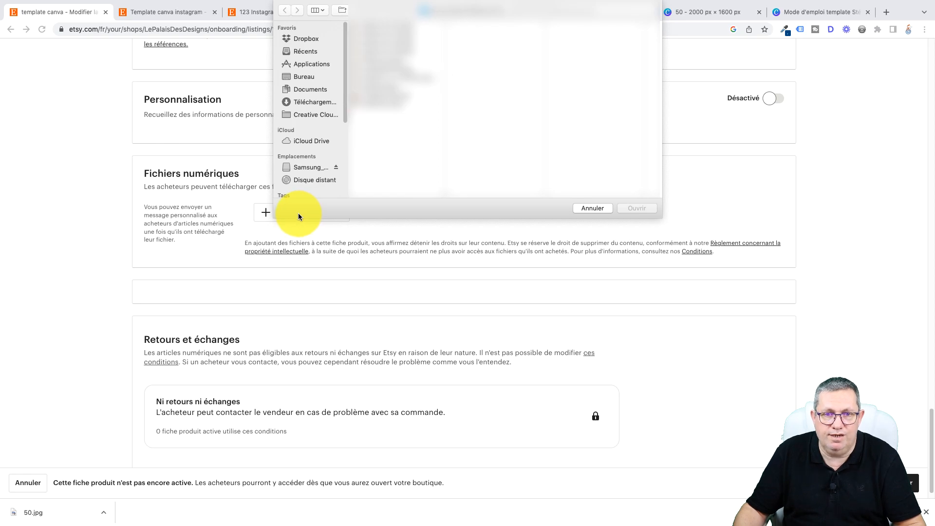
{"action": "left_click", "coordinate": [306, 167]}
{"action": "left_click", "coordinate": [482, 166]}
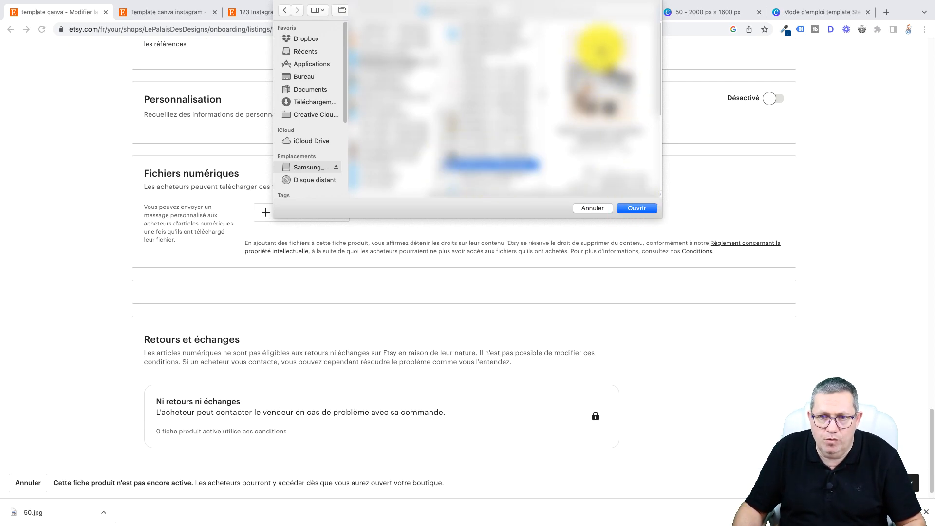
{"action": "left_click", "coordinate": [635, 209]}
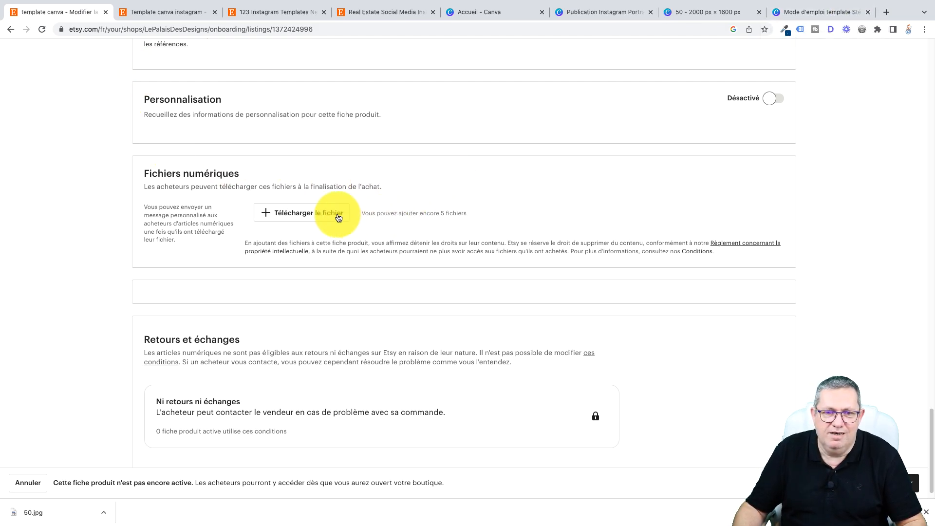
Switch to the guide design in Canva and rename it as "modedemploi" followed directly by the author's first name, without spaces
{"action": "left_click", "coordinate": [808, 13]}
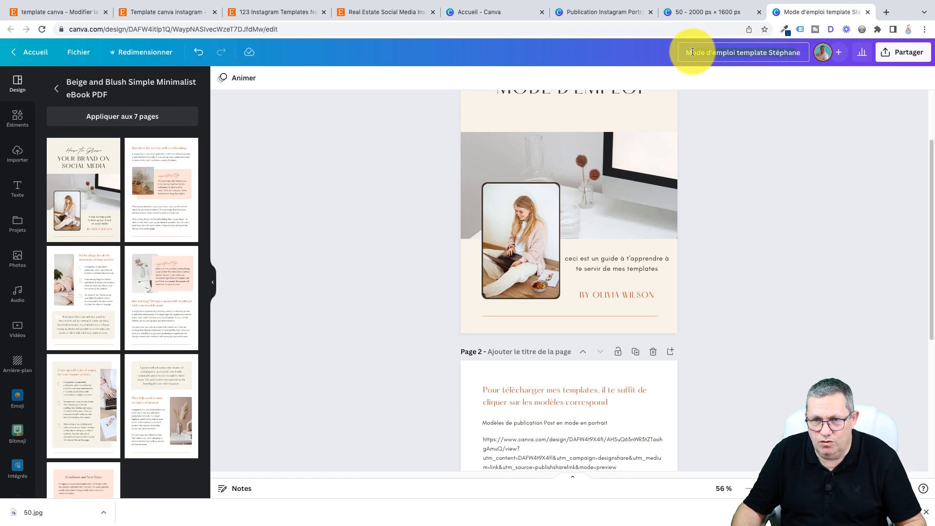
{"action": "left_click", "coordinate": [804, 53]}
{"action": "left_click_drag", "start_coordinate": [805, 54], "coordinate": [681, 53]}
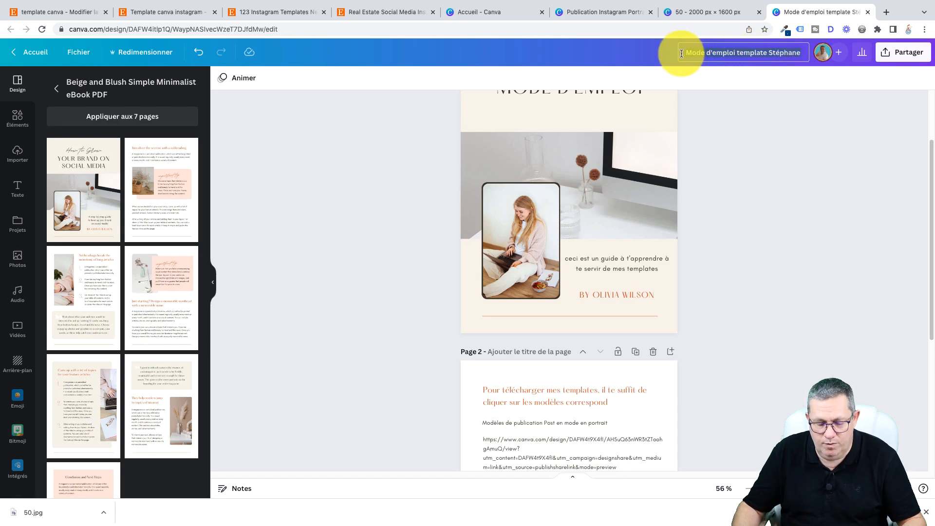
{"action": "type", "text": "mo"}
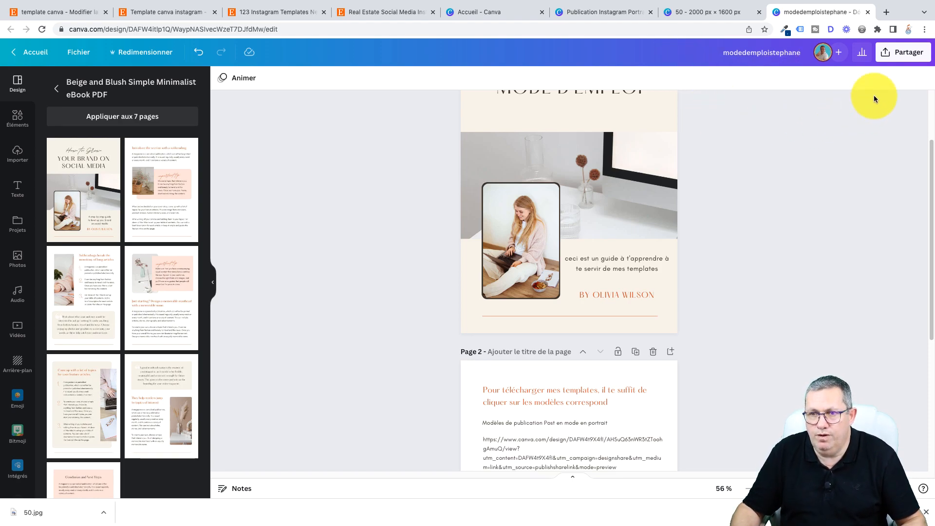
Download all pages of the guide design as a standard PDF
{"action": "left_click", "coordinate": [906, 54]}
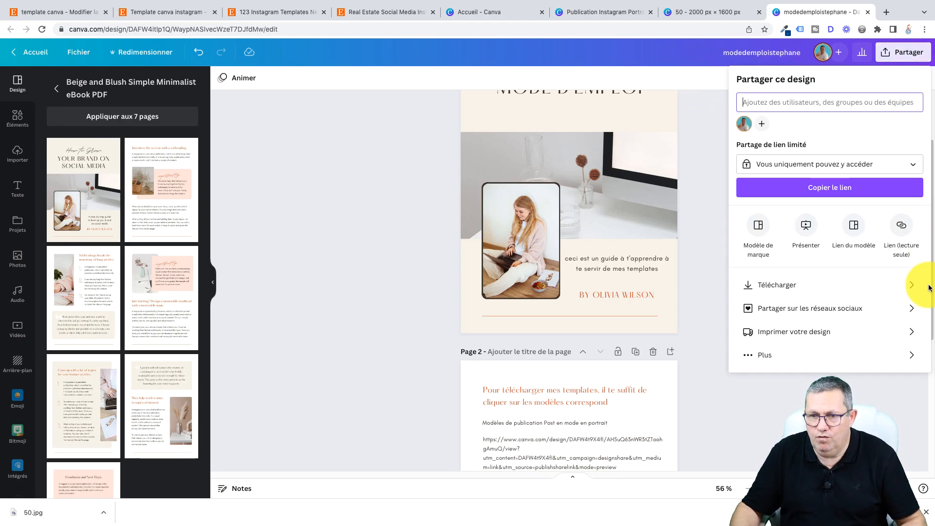
{"action": "left_click", "coordinate": [911, 285]}
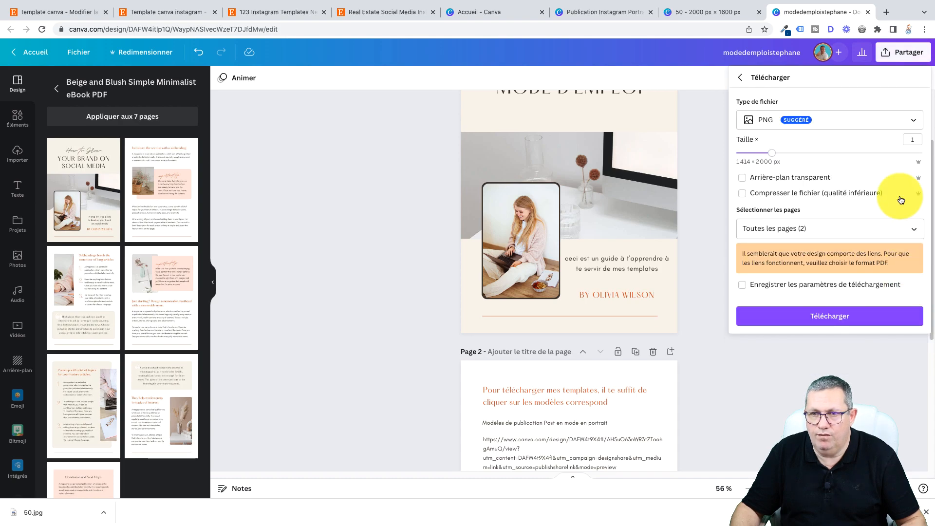
{"action": "left_click", "coordinate": [909, 120]}
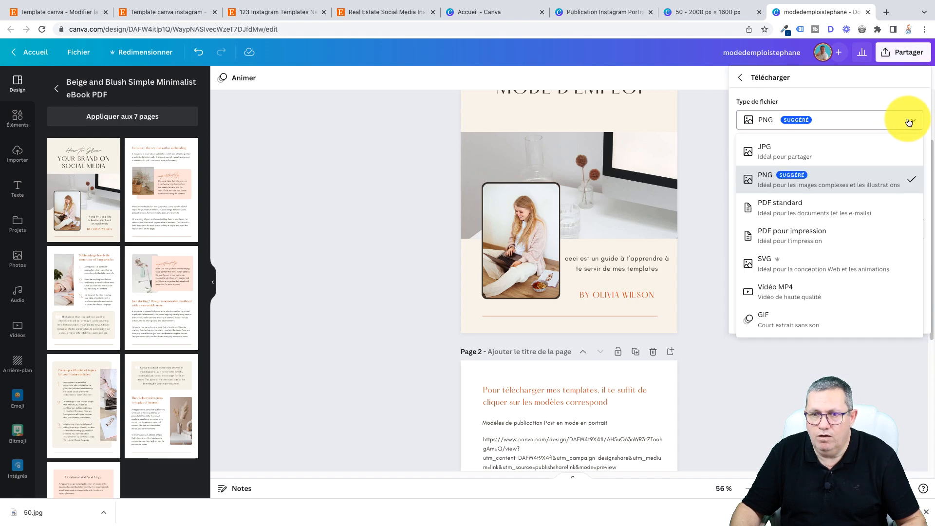
{"action": "left_click", "coordinate": [834, 205]}
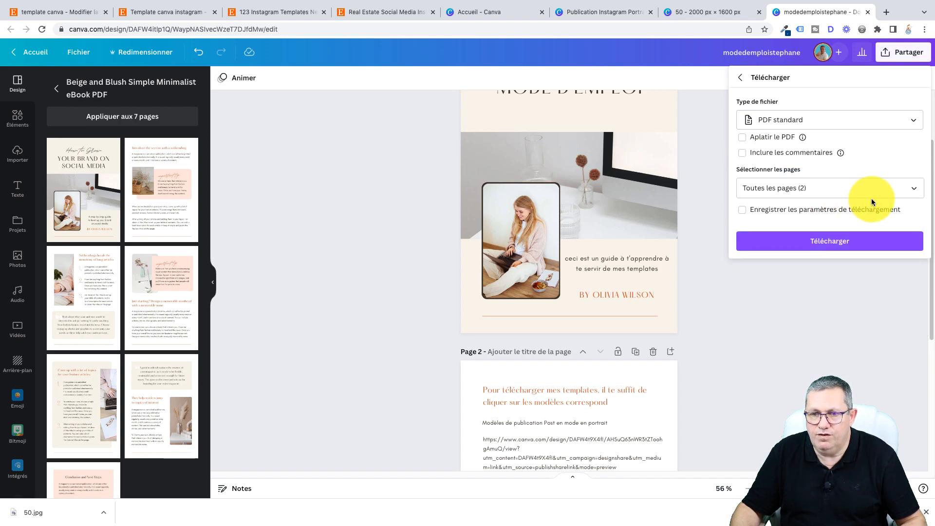
{"action": "left_click", "coordinate": [844, 242]}
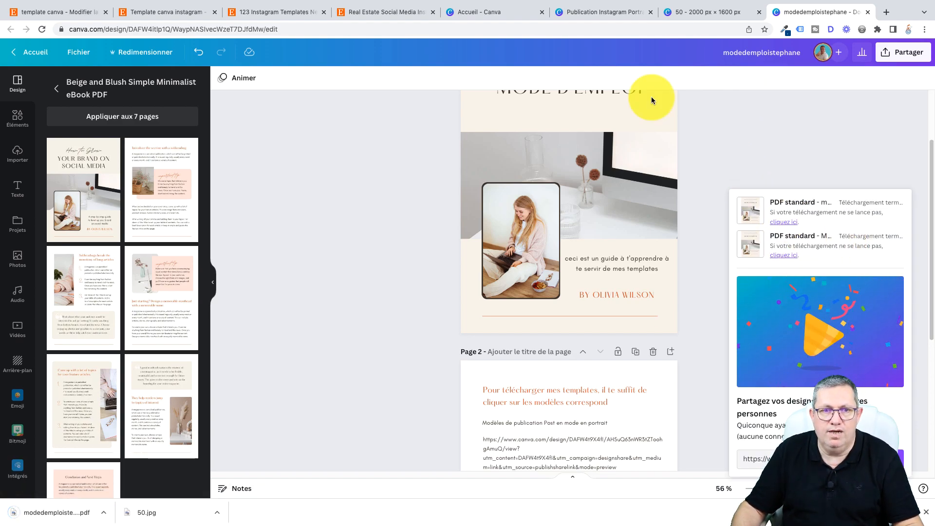
On the Etsy listing form, add the downloaded guide PDF as a digital file, and save the listing
{"action": "left_click", "coordinate": [62, 12]}
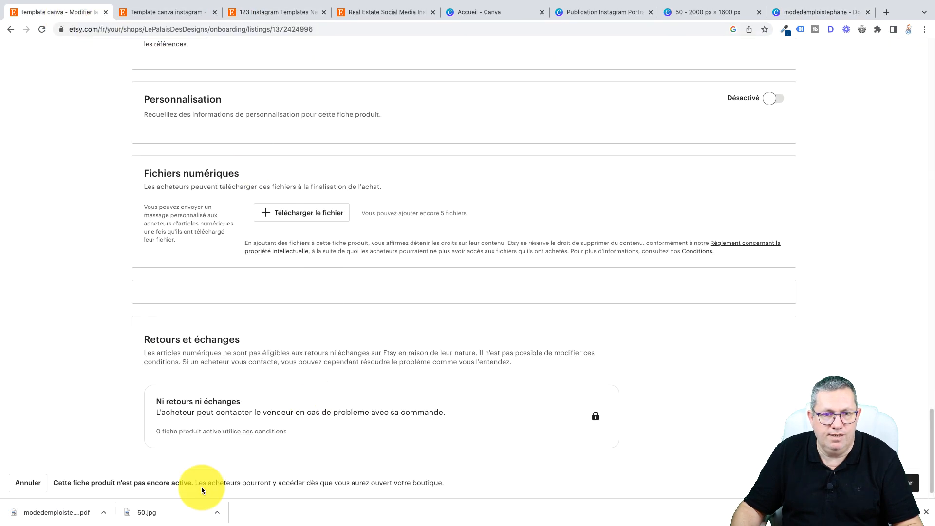
{"action": "left_click_drag", "start_coordinate": [36, 511], "coordinate": [326, 212]}
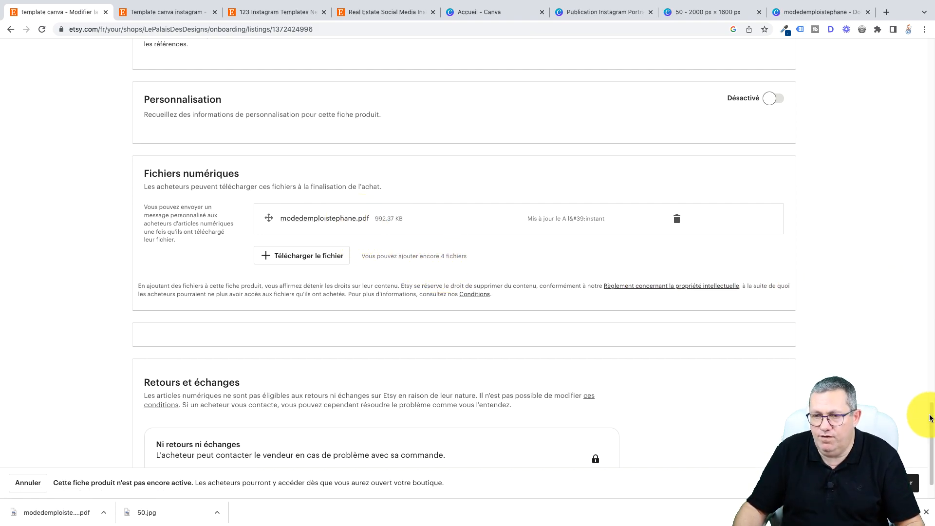
{"action": "scroll", "coordinate": [928, 418], "scroll_direction": "down", "scroll_amount": 2}
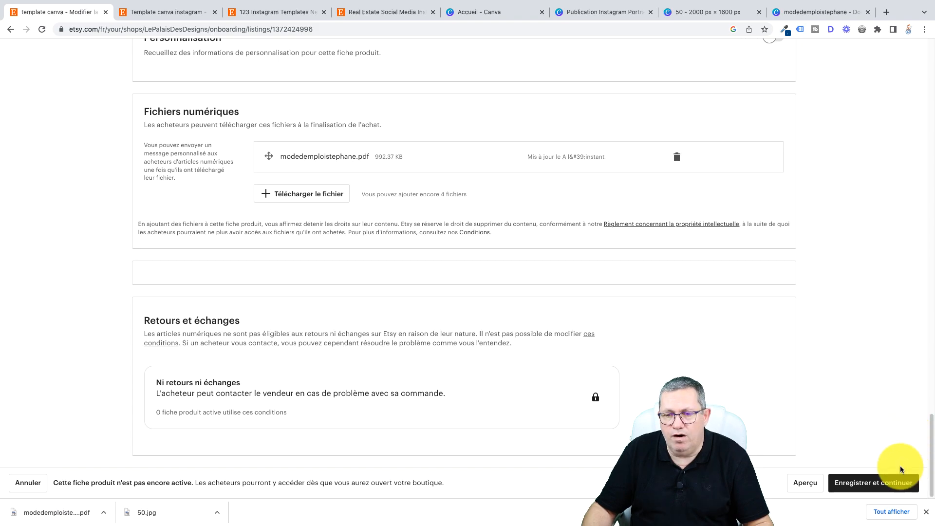
{"action": "left_click", "coordinate": [884, 481]}
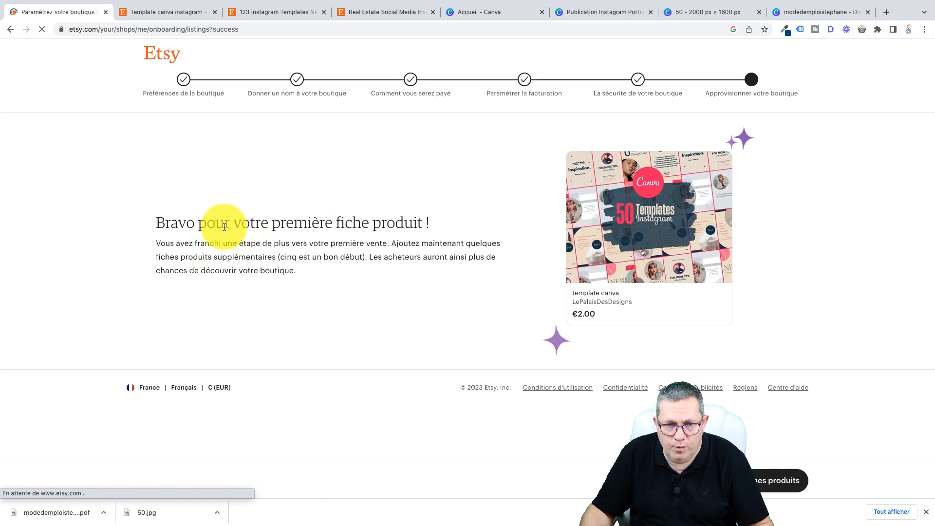
Continue from the listing confirmation to the draft listings overview and open the shop
{"action": "left_click", "coordinate": [926, 514]}
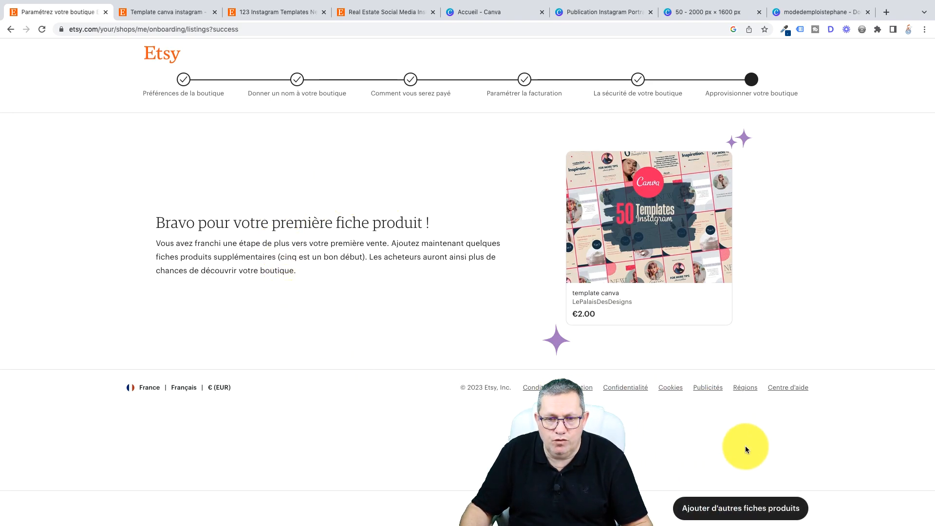
{"action": "left_click", "coordinate": [759, 509]}
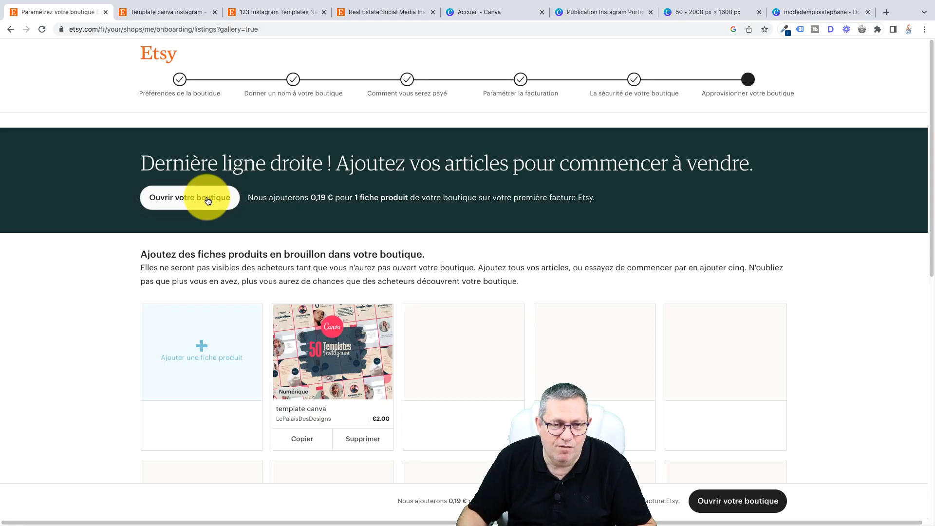
{"action": "left_click", "coordinate": [208, 200]}
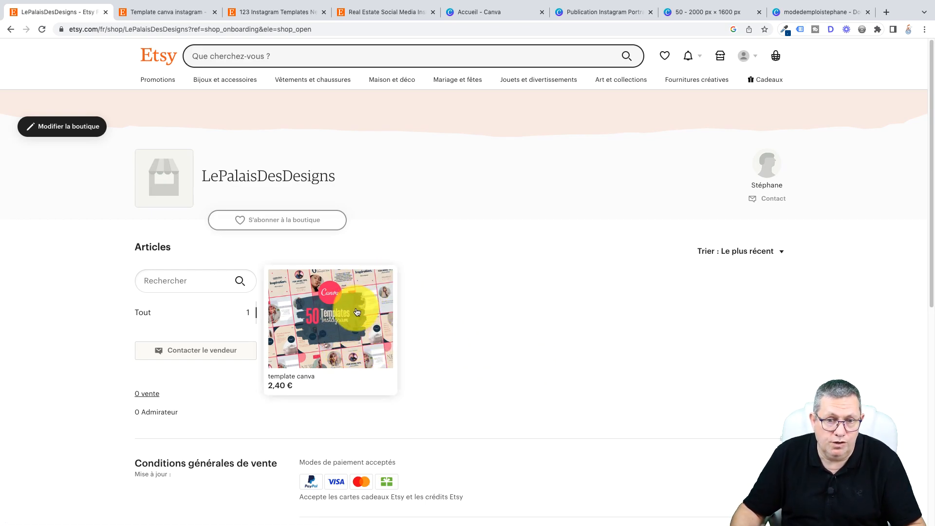
Open the published template canva listing and examine its description and delivery details, collapsing the Livraison section
{"action": "left_click", "coordinate": [346, 319]}
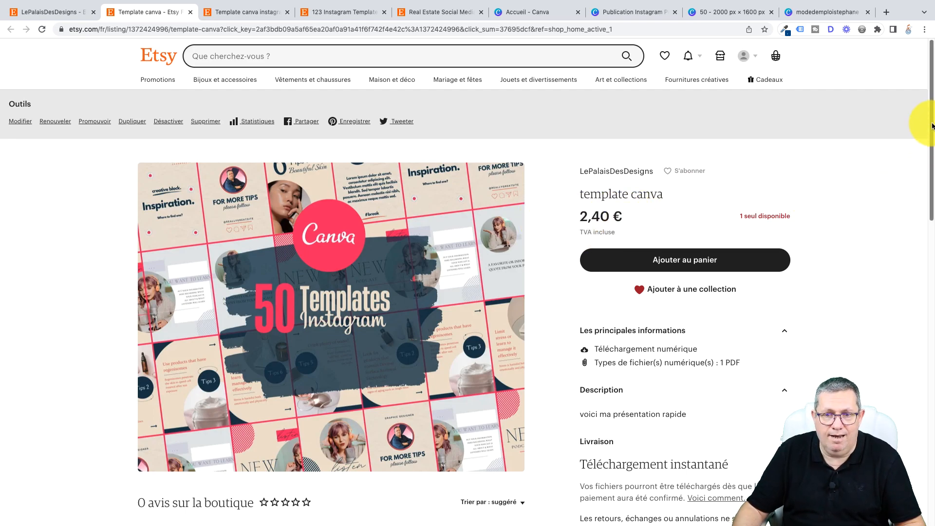
{"action": "left_click_drag", "start_coordinate": [932, 125], "coordinate": [933, 220]}
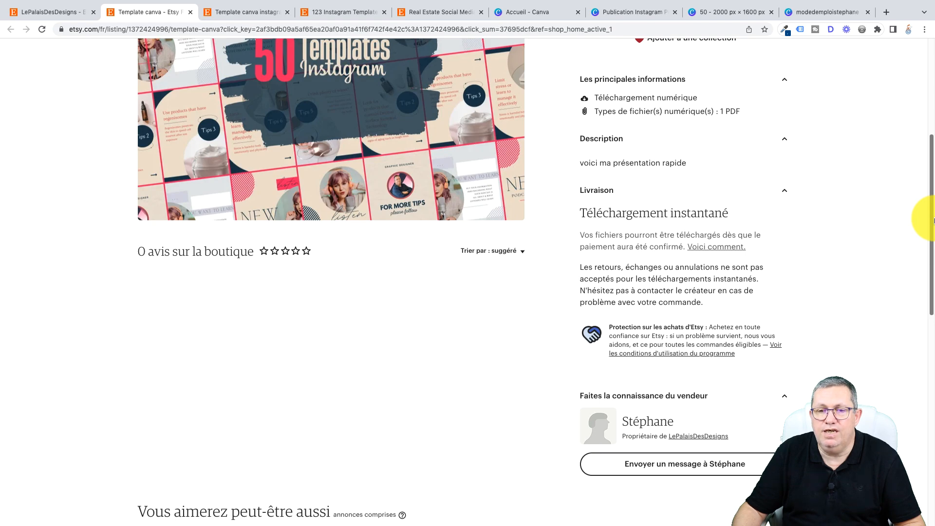
{"action": "left_click_drag", "start_coordinate": [934, 221], "coordinate": [934, 216]}
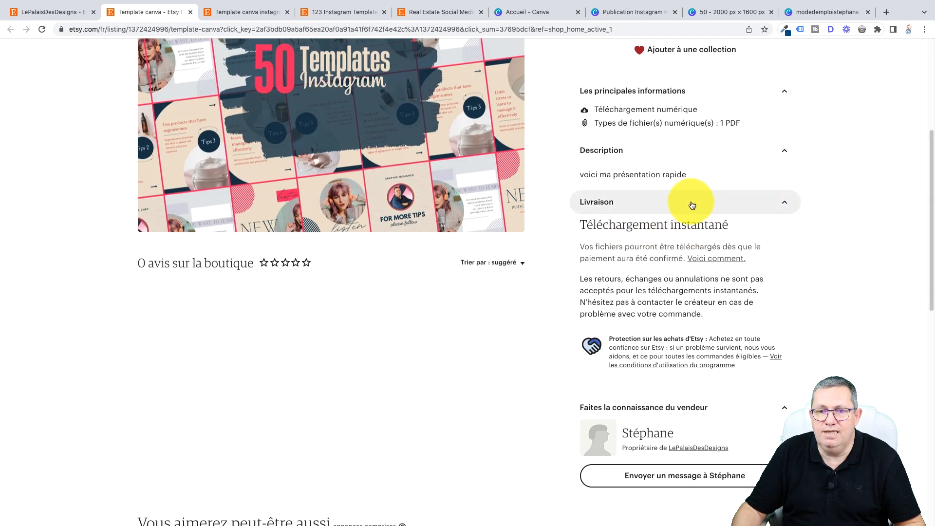
{"action": "left_click", "coordinate": [742, 204]}
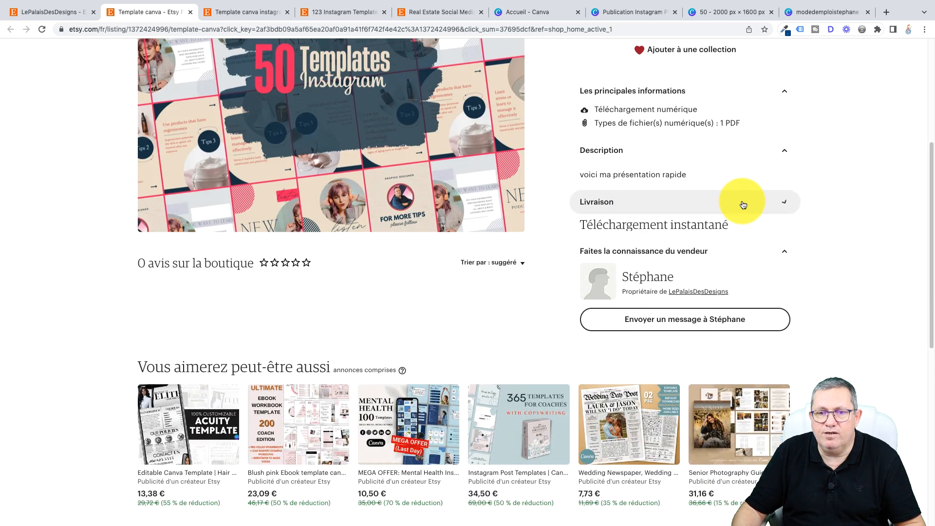
Expand the Livraison section of the template canva listing, review its details, and try adding the item to the cart
{"action": "left_click", "coordinate": [742, 204]}
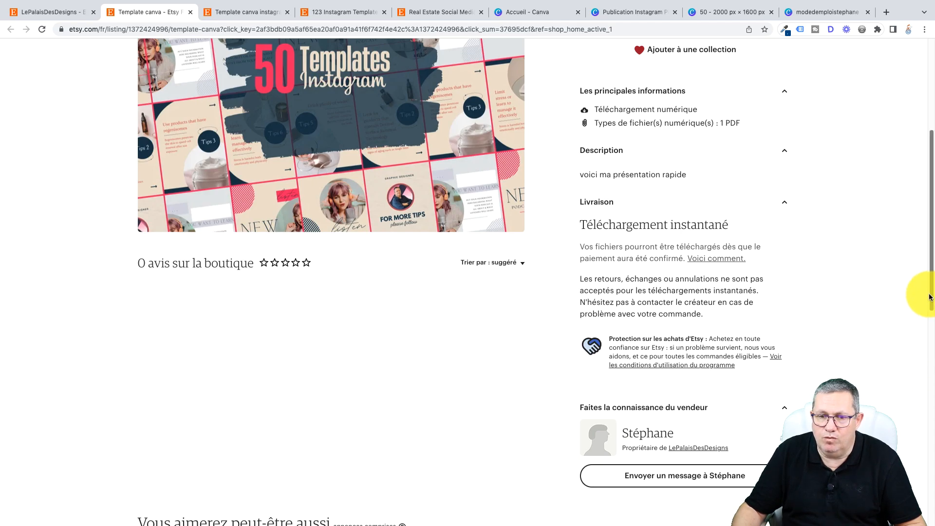
{"action": "left_click_drag", "start_coordinate": [932, 302], "coordinate": [926, 226]}
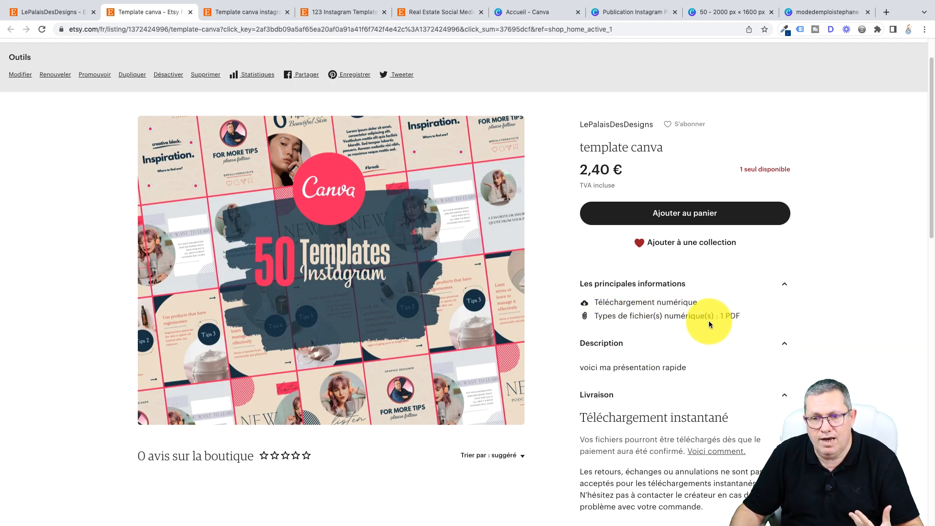
{"action": "left_click", "coordinate": [687, 216]}
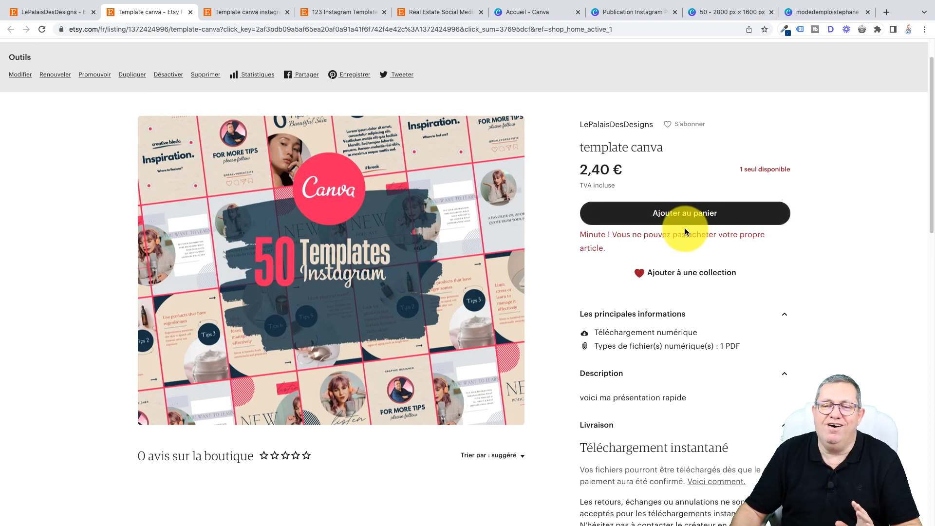
Switch to Canva and review the pages of the buyer's guide design
{"action": "left_click", "coordinate": [810, 17]}
{"action": "left_click_drag", "start_coordinate": [927, 189], "coordinate": [926, 103]}
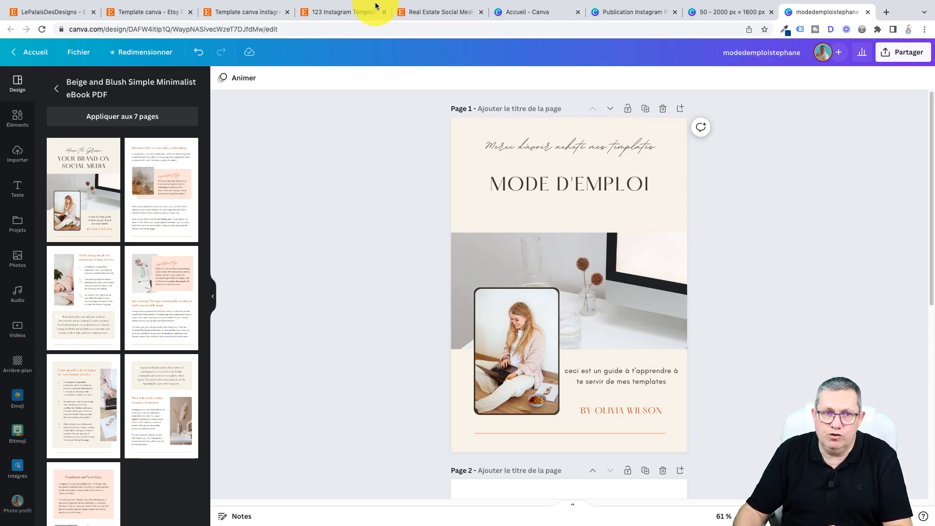
Return to the Etsy template search and search for "airbnb welcome book" listings
{"action": "left_click", "coordinate": [232, 11]}
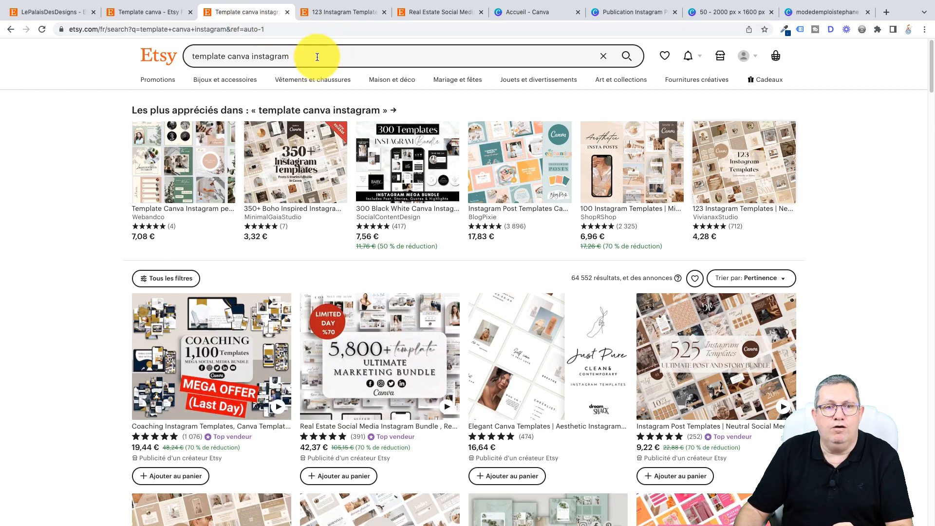
{"action": "left_click_drag", "start_coordinate": [288, 58], "coordinate": [176, 59]}
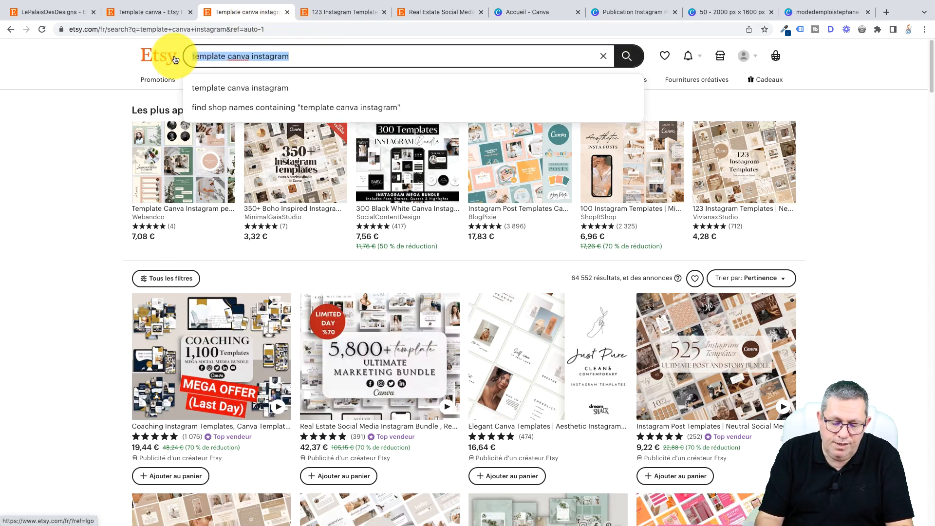
{"action": "type", "text": "airb"}
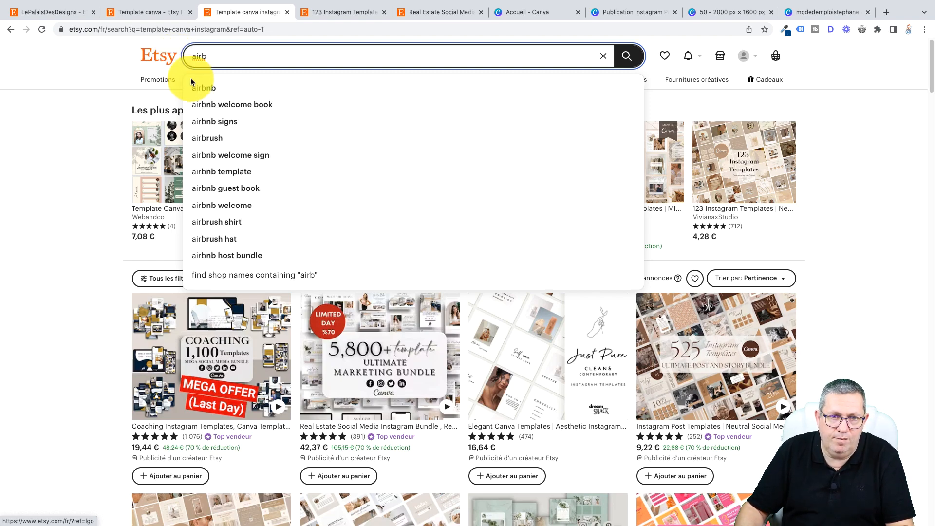
{"action": "left_click", "coordinate": [232, 104]}
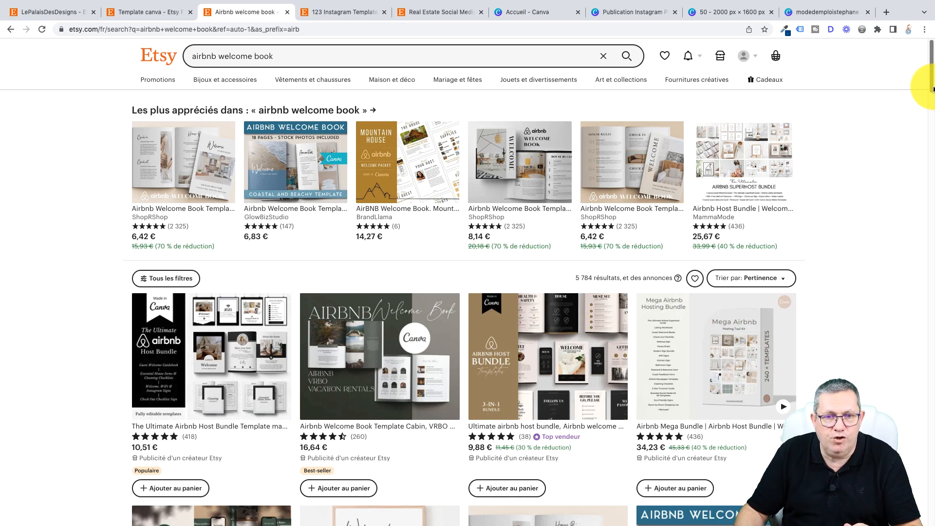
{"action": "mouse_move", "coordinate": [933, 89]}
{"action": "left_mouse_down"}
{"action": "mouse_move", "coordinate": [933, 267]}
{"action": "mouse_move", "coordinate": [933, 90]}
{"action": "left_mouse_up"}
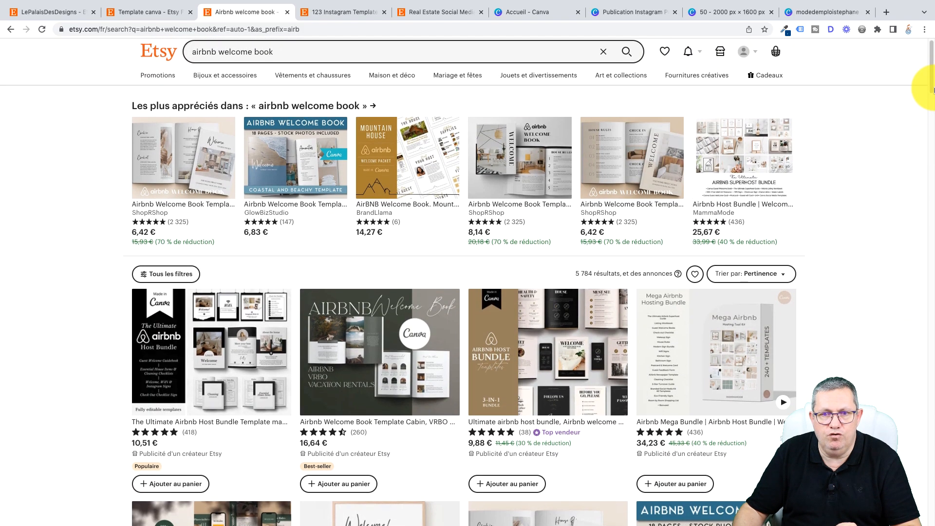
Open the best-selling Airbnb Welcome Book Template Cabin listing and view its "mix & match pages" preview image
{"action": "left_click", "coordinate": [398, 385]}
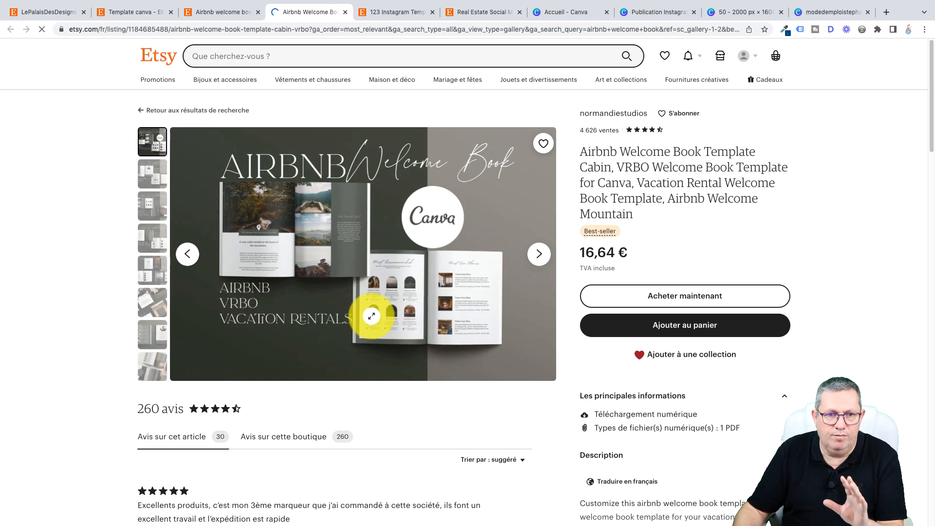
{"action": "left_click", "coordinate": [149, 245]}
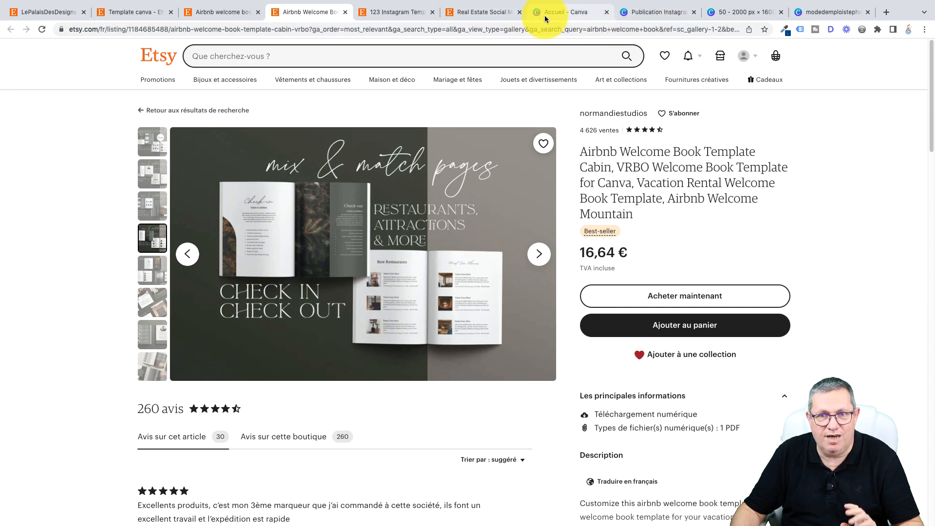
Switch to Canva's home page and search its templates for "airbnb welcome book"
{"action": "left_click", "coordinate": [564, 13]}
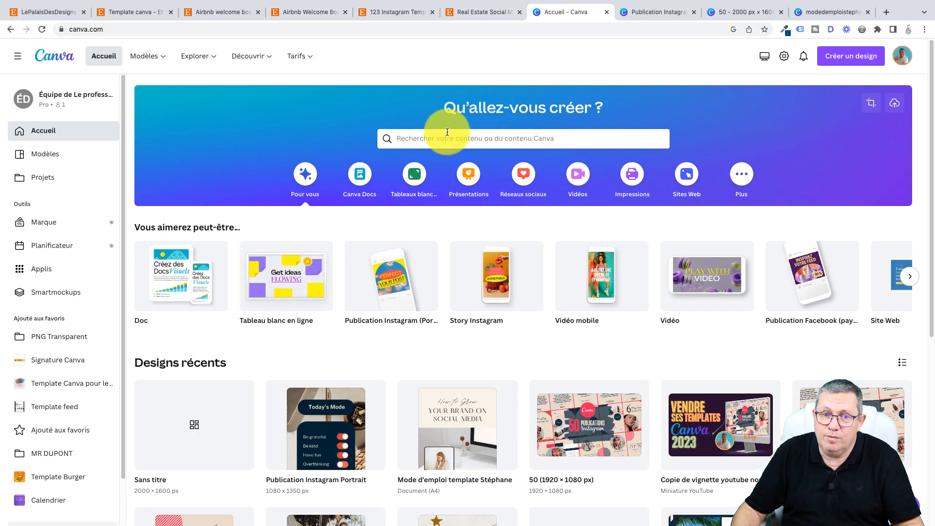
{"action": "left_click", "coordinate": [452, 139]}
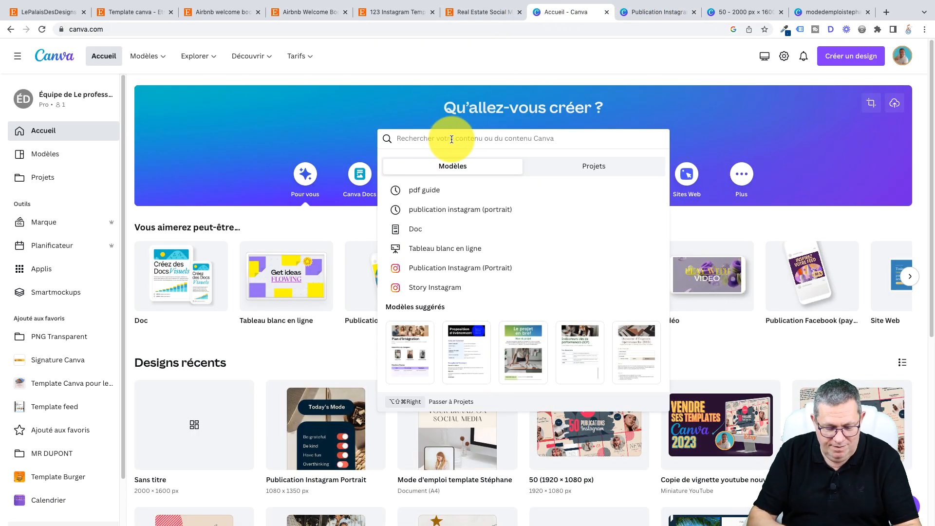
{"action": "type", "text": "airn"}
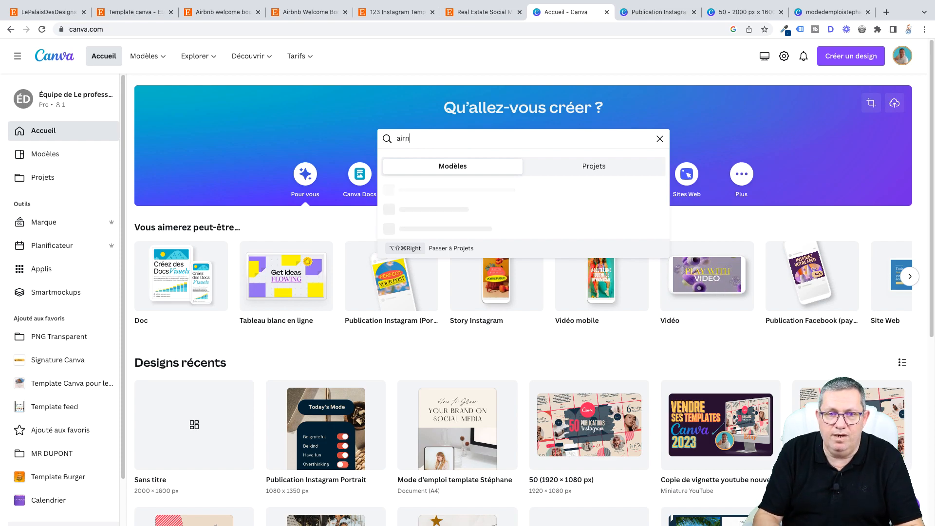
{"action": "key", "text": "BackSpace"}
{"action": "type", "text": "b"}
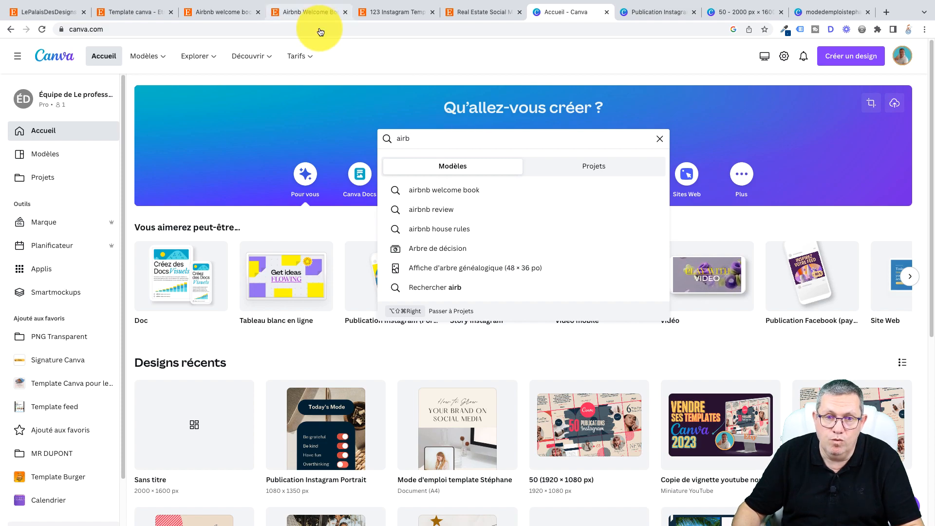
{"action": "left_click", "coordinate": [444, 190]}
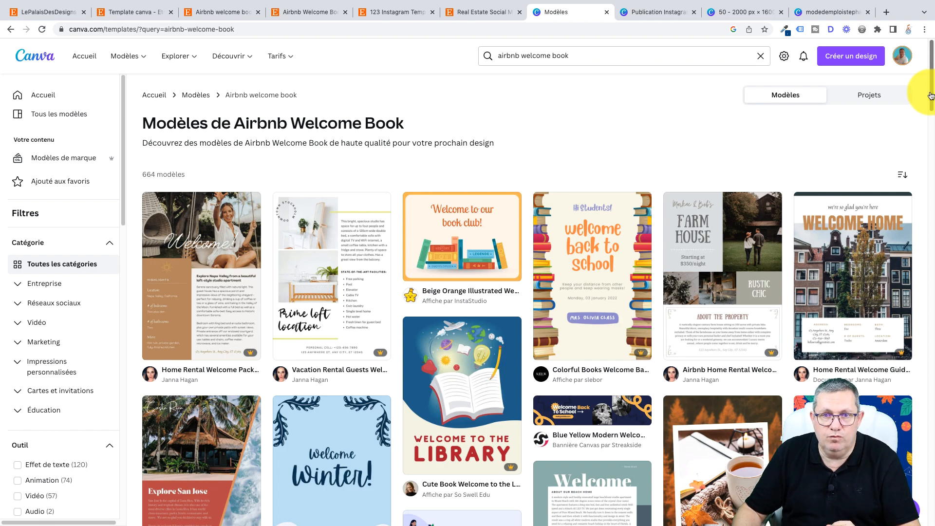
Compare the Etsy Airbnb welcome book listing with Canva's templates and preview the Home Rental Welcome Package – The Napa Welcome Book for Guests
{"action": "left_click", "coordinate": [504, 13]}
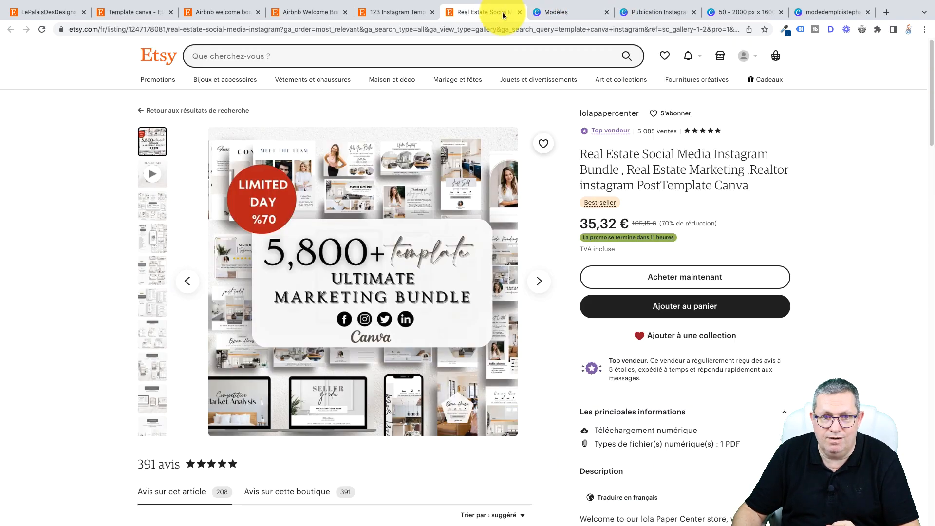
{"action": "left_click", "coordinate": [314, 12]}
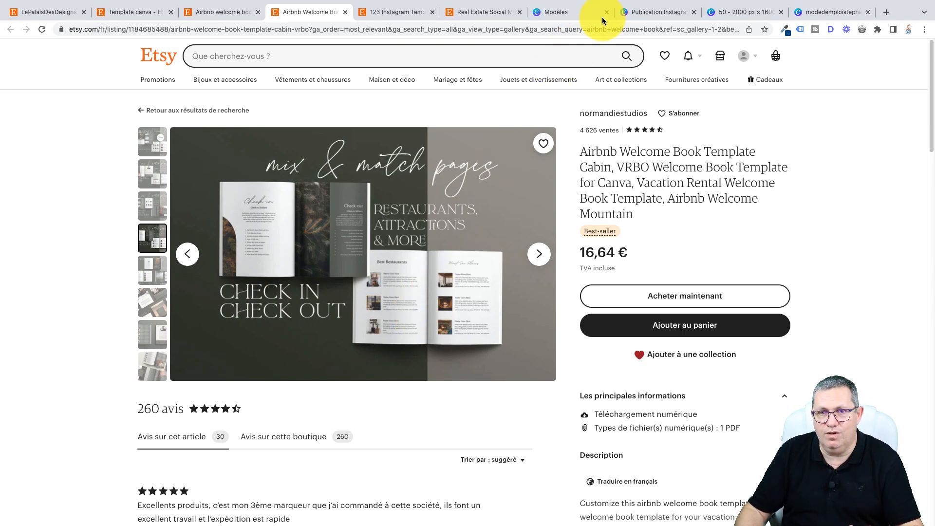
{"action": "left_click", "coordinate": [578, 17]}
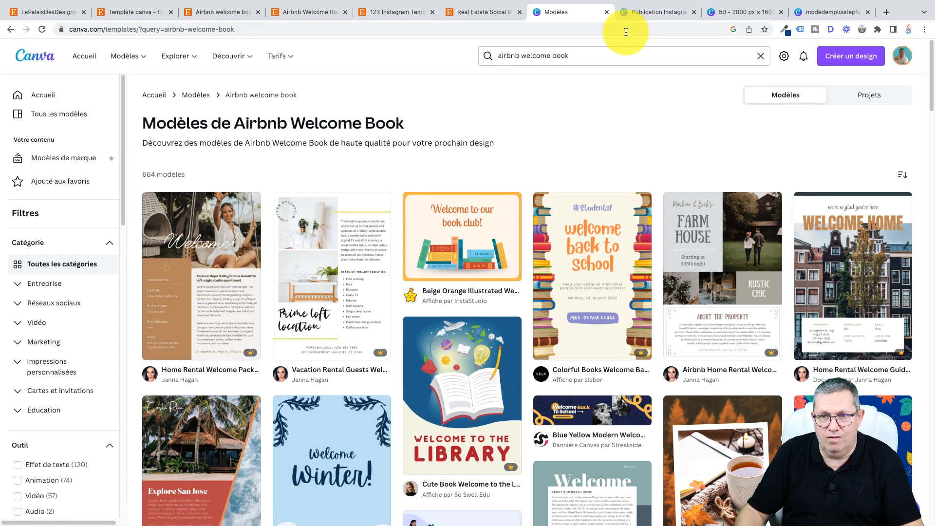
{"action": "left_click", "coordinate": [190, 277]}
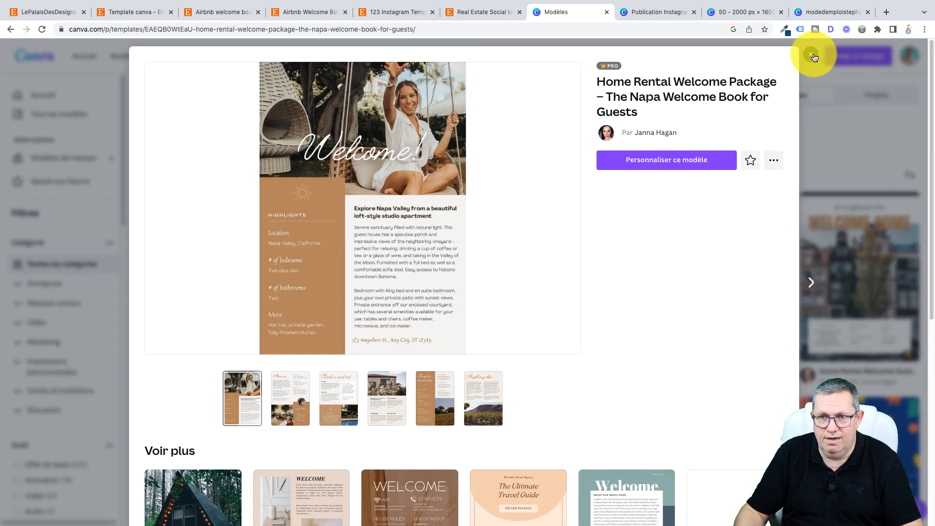
{"action": "left_click", "coordinate": [808, 56]}
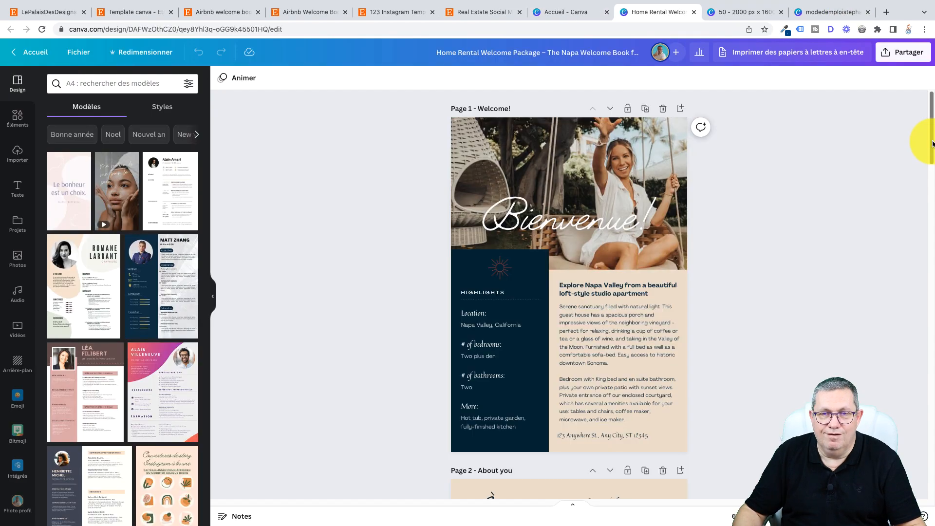
Download all six pages of the customized Home Rental Welcome Package design as JPG and import the page images into Canva's uploads
{"action": "left_click_drag", "start_coordinate": [932, 144], "coordinate": [933, 58]}
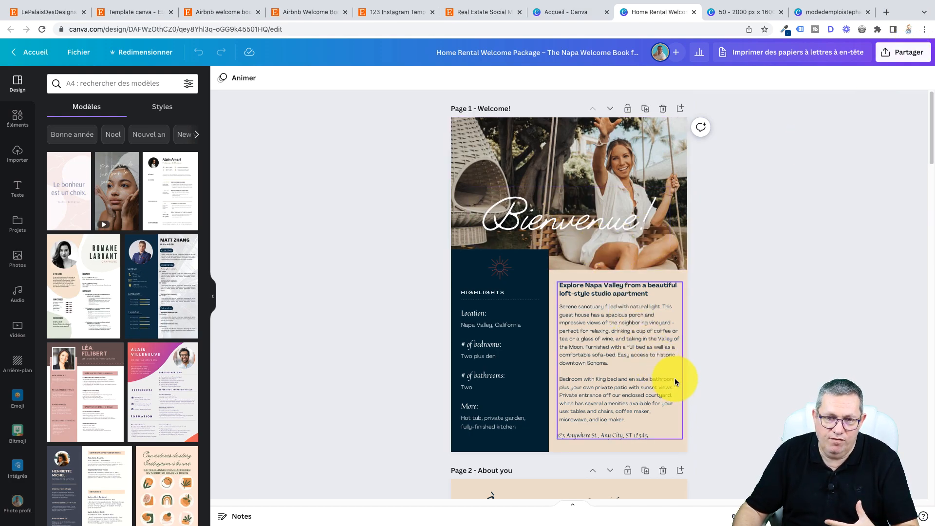
{"action": "left_click_drag", "start_coordinate": [921, 323], "coordinate": [933, 136]}
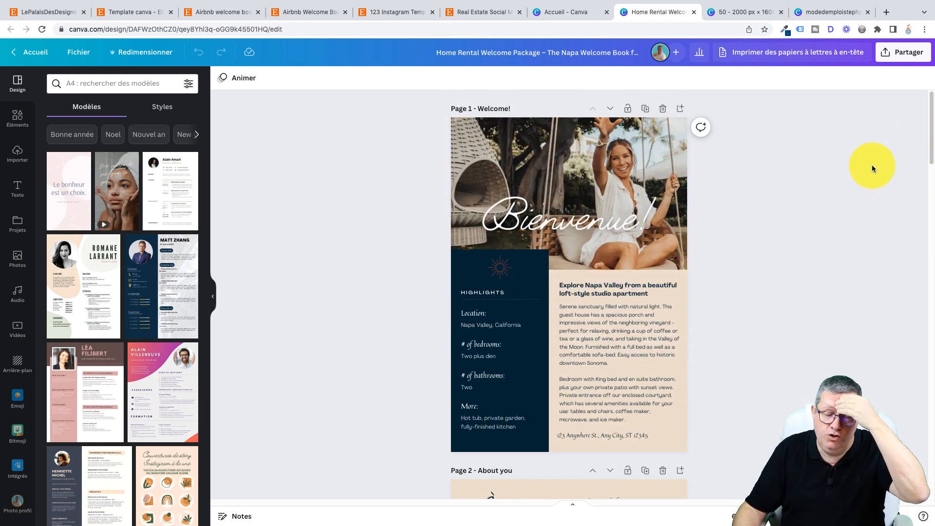
{"action": "left_click", "coordinate": [904, 55]}
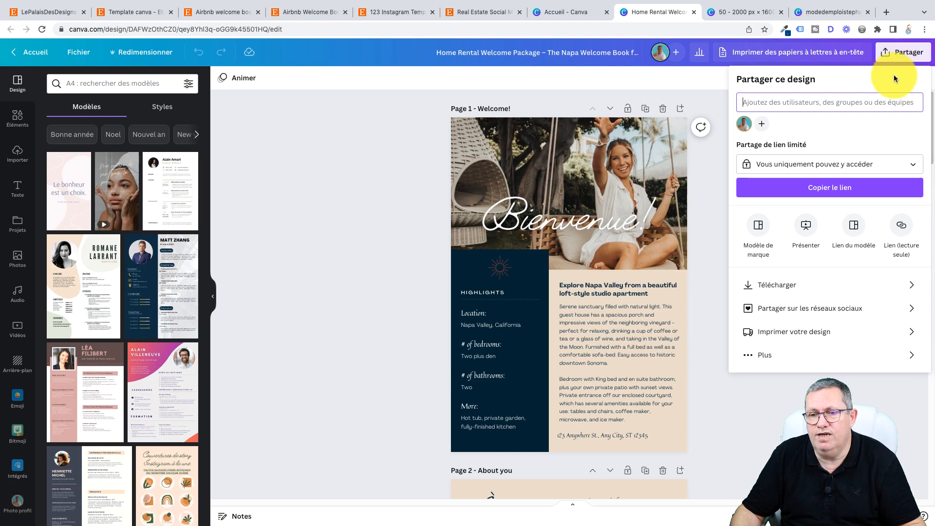
{"action": "left_click", "coordinate": [914, 287]}
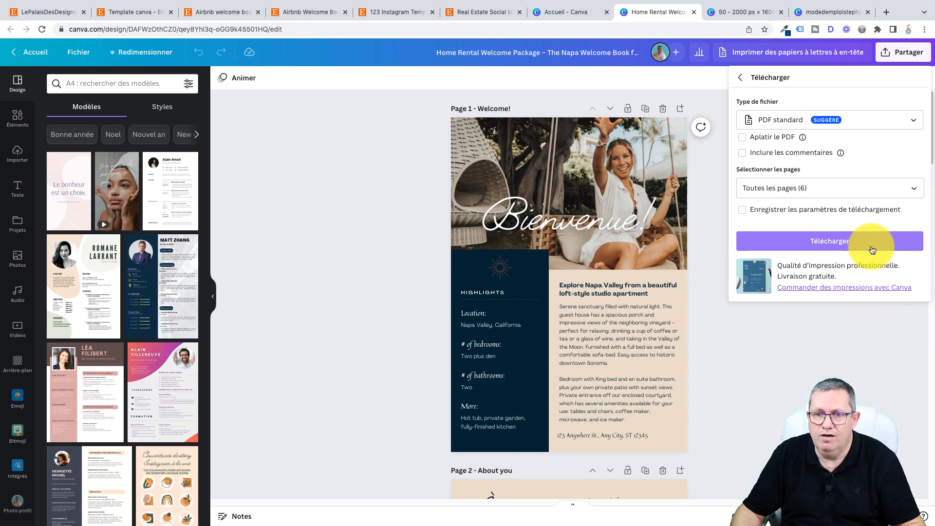
{"action": "left_click", "coordinate": [899, 123]}
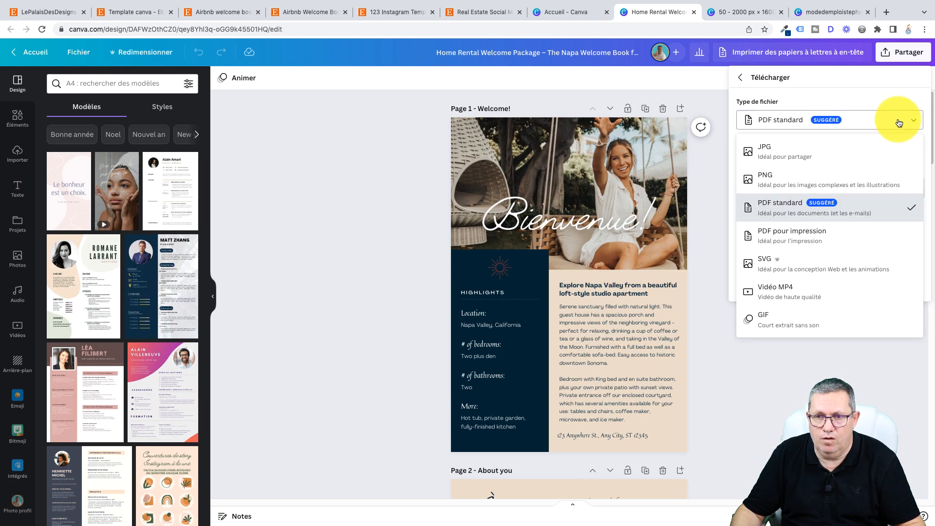
{"action": "left_click", "coordinate": [823, 141]}
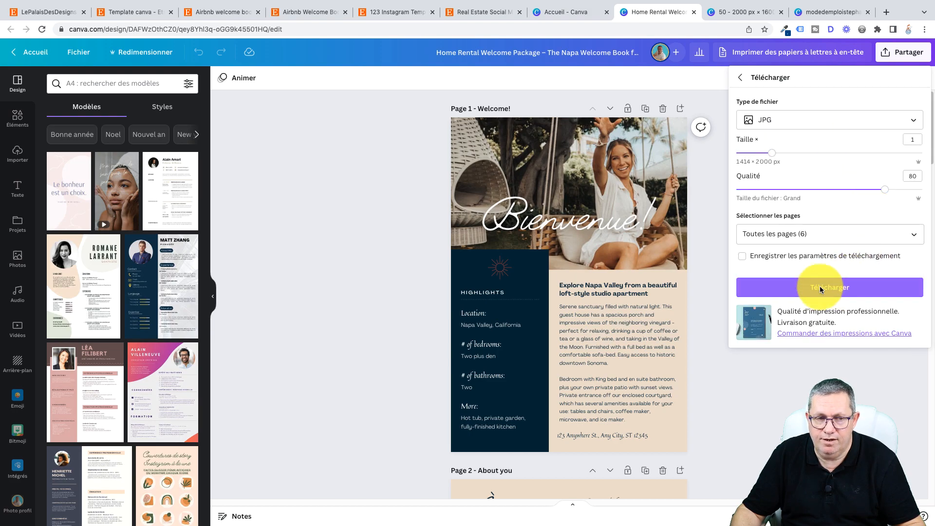
{"action": "left_click", "coordinate": [858, 294]}
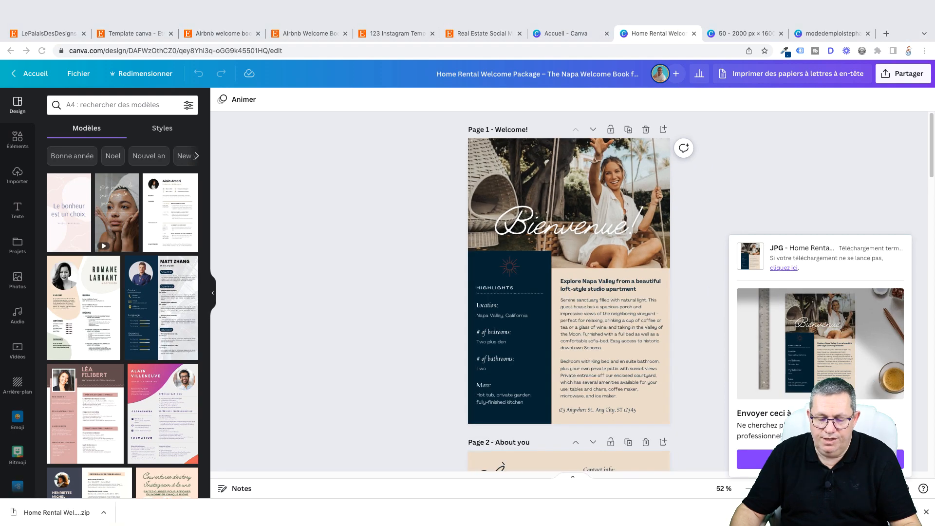
{"action": "left_click_drag", "start_coordinate": [1, 297], "coordinate": [109, 254]}
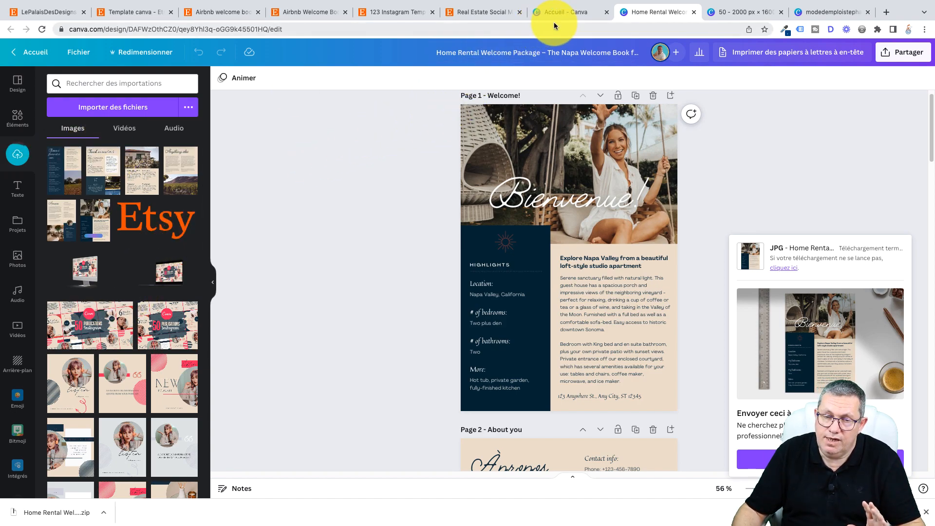
Open Smartmockups from Canva's home page, browse the packaging, clothing and print categories, and open the Magazines mockup collection
{"action": "left_click", "coordinate": [565, 11]}
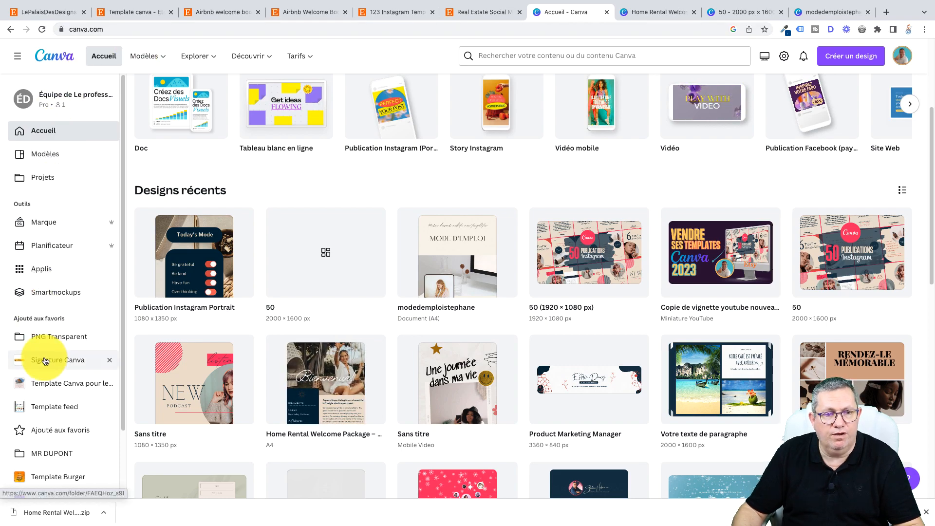
{"action": "left_click", "coordinate": [49, 295]}
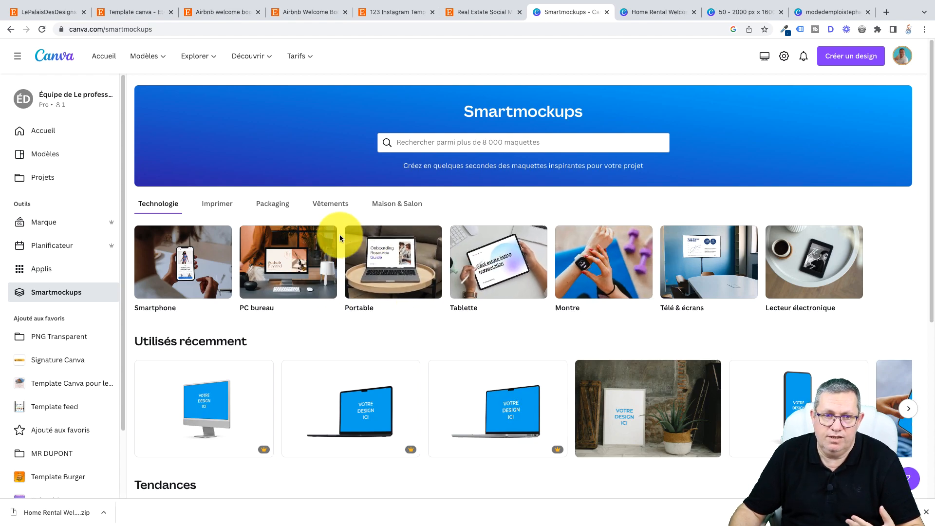
{"action": "left_click", "coordinate": [267, 204]}
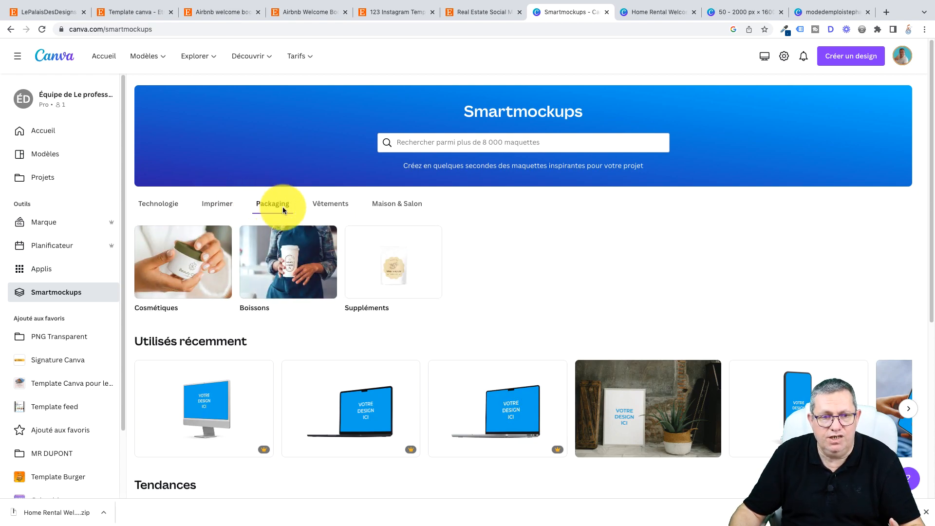
{"action": "left_click", "coordinate": [340, 210]}
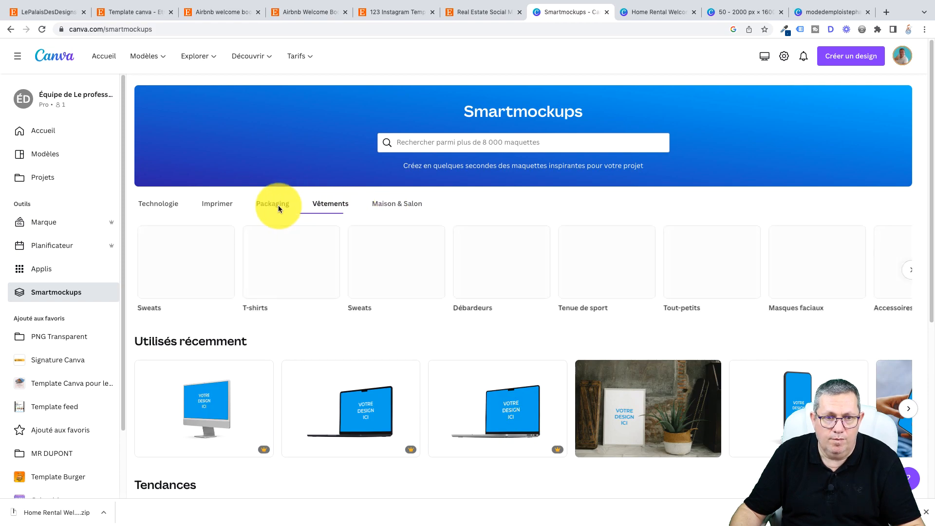
{"action": "left_click", "coordinate": [218, 209]}
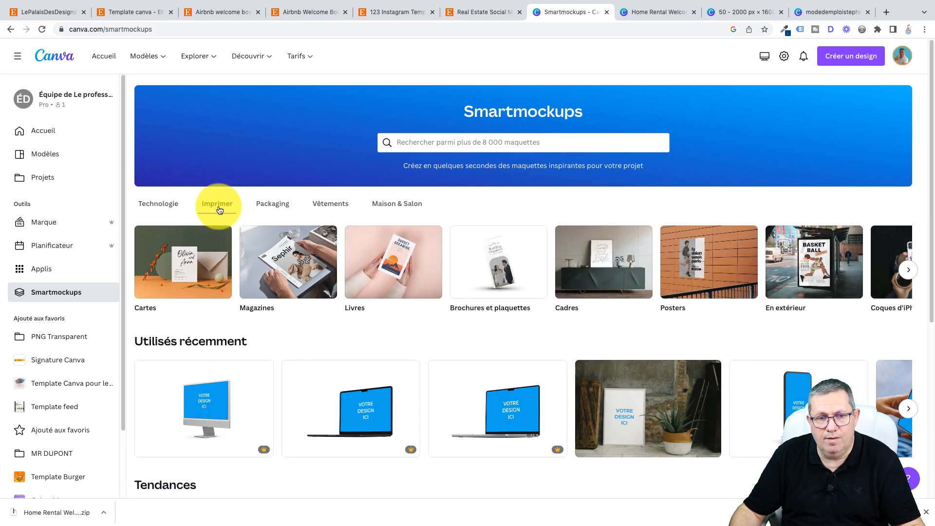
{"action": "left_click", "coordinate": [287, 277]}
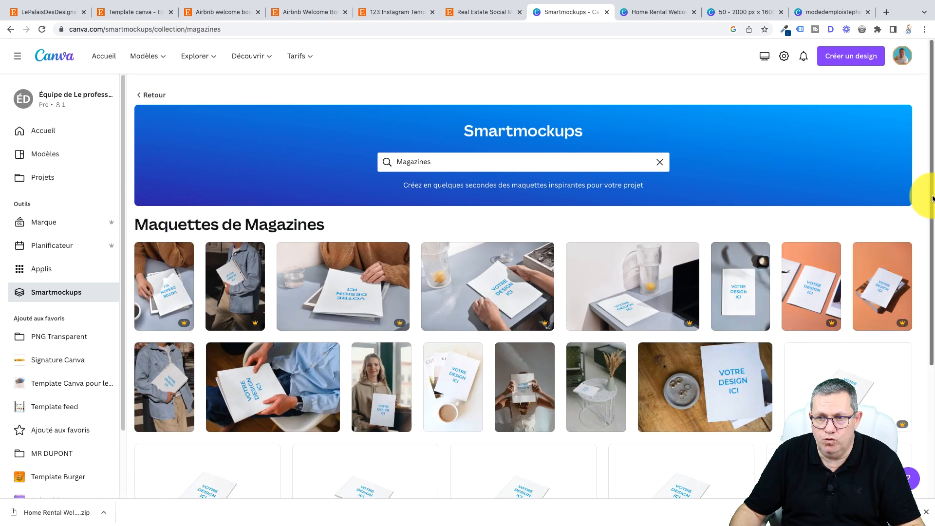
Look through the full Magazines mockup collection in Canva's Smartmockups
{"action": "left_click_drag", "start_coordinate": [931, 154], "coordinate": [933, 407]}
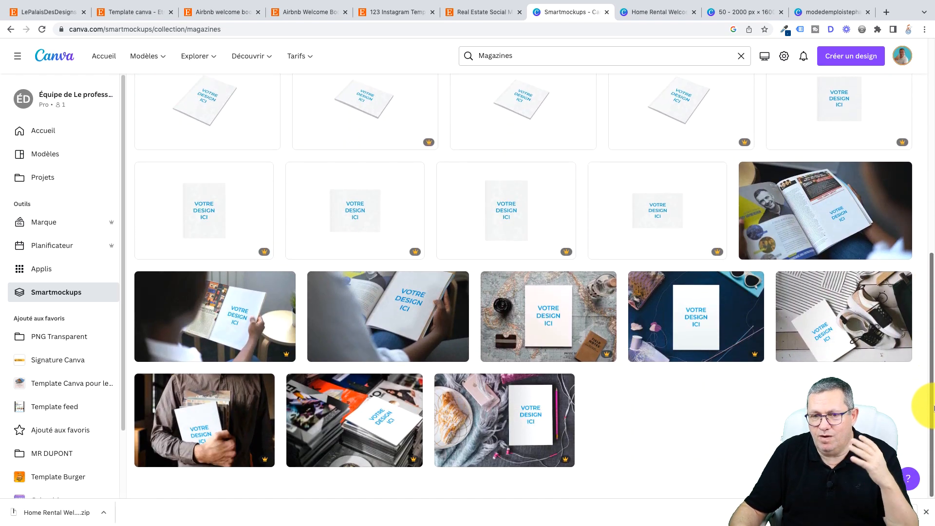
{"action": "left_click_drag", "start_coordinate": [931, 404], "coordinate": [901, 457]}
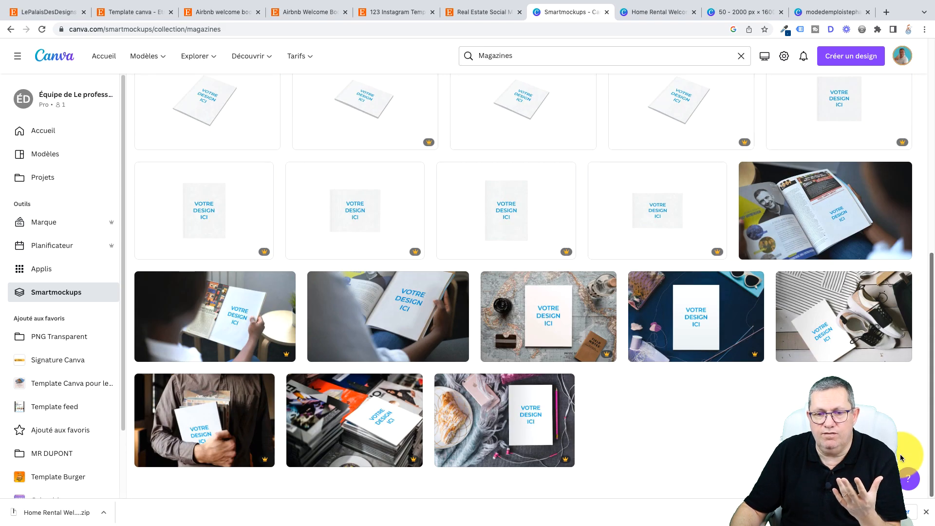
{"action": "left_click_drag", "start_coordinate": [906, 414], "coordinate": [927, 146]}
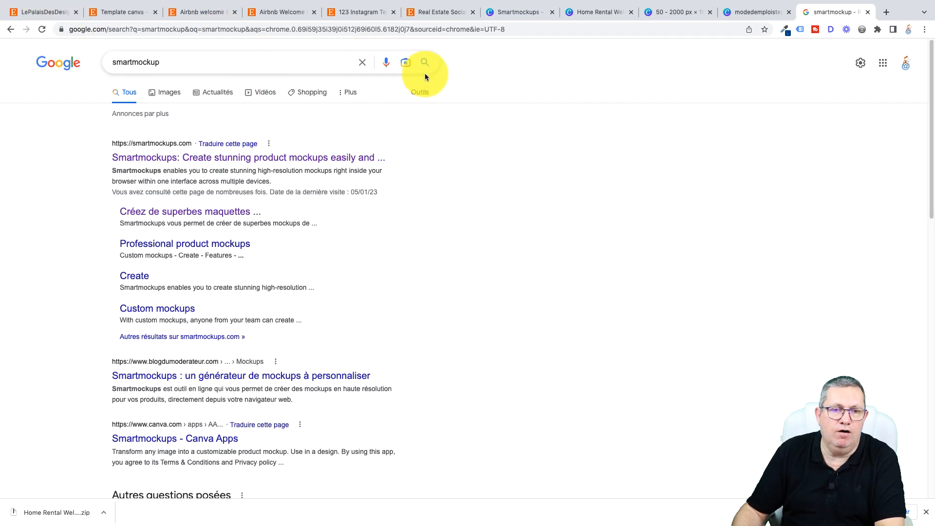
Open the smartmockups.com website and, from its Magazines category, open the US Letter 8.5" x 11" magazine with matte and glossy finish mockup
{"action": "left_click", "coordinate": [285, 161]}
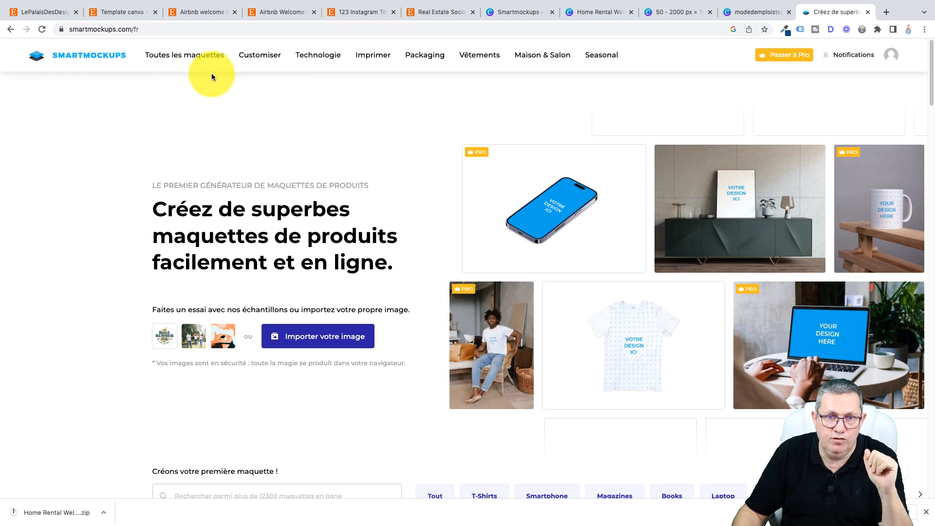
{"action": "mouse_move", "coordinate": [373, 60]}
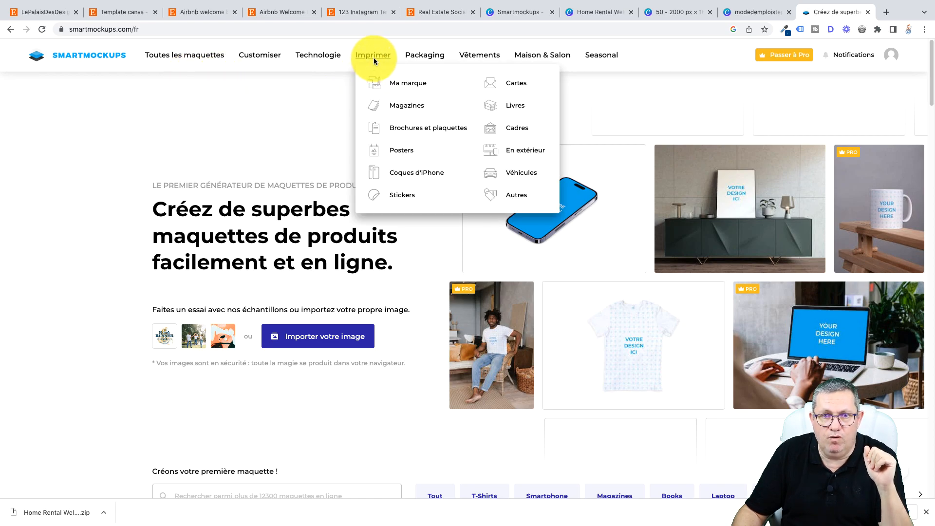
{"action": "left_click", "coordinate": [411, 106]}
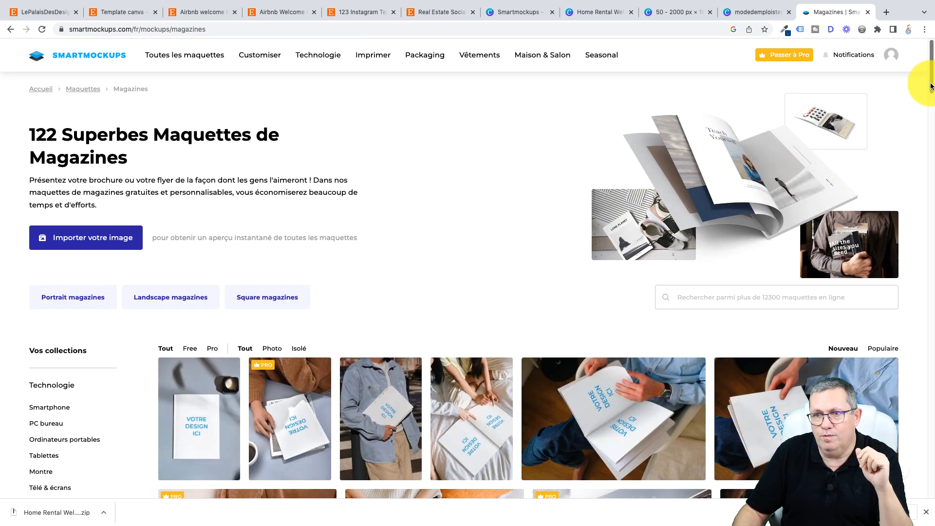
{"action": "left_click_drag", "start_coordinate": [931, 83], "coordinate": [932, 218]}
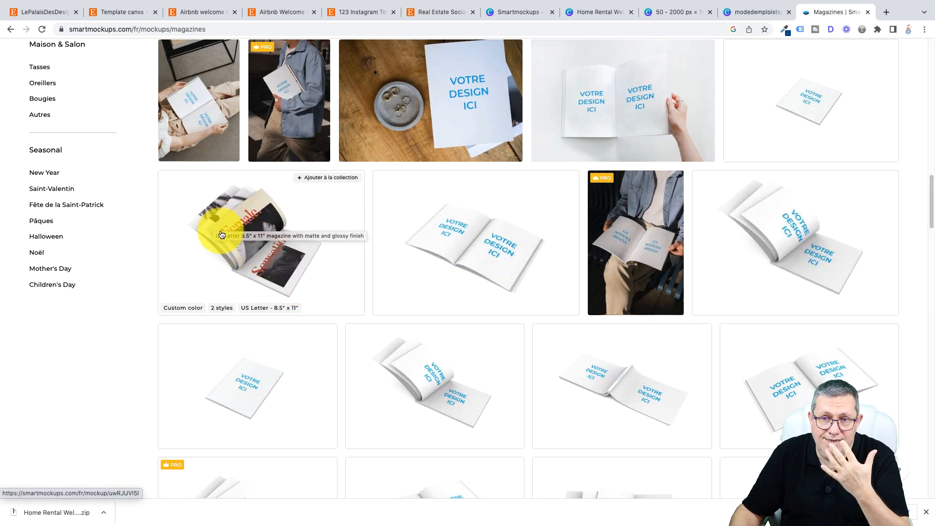
{"action": "left_click", "coordinate": [253, 252]}
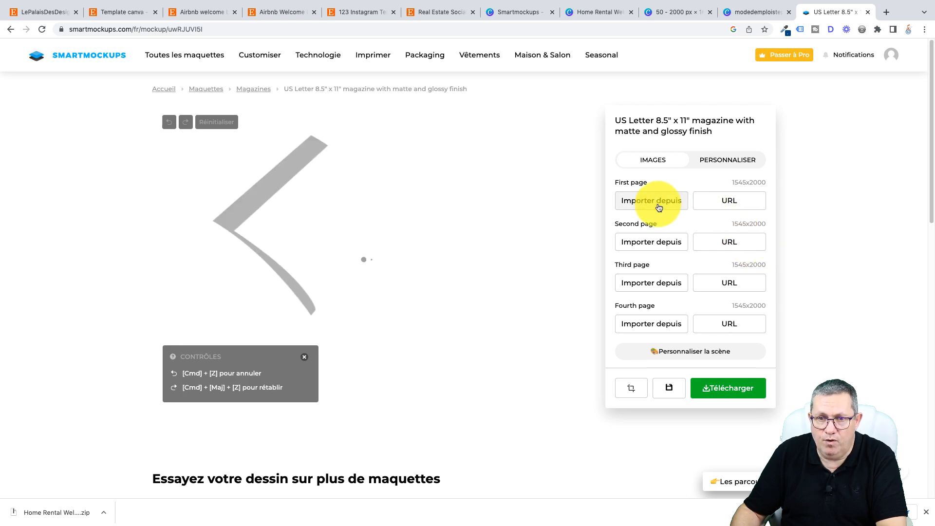
Upload Welcome!.jpg from the Home Rental Welcome Package folder as the magazine mockup's first page
{"action": "left_click", "coordinate": [659, 208]}
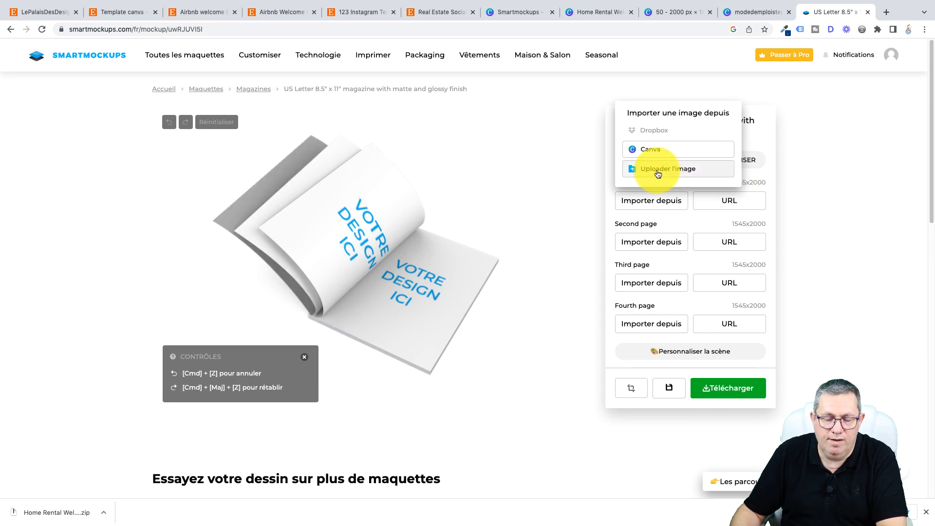
{"action": "left_click", "coordinate": [658, 173]}
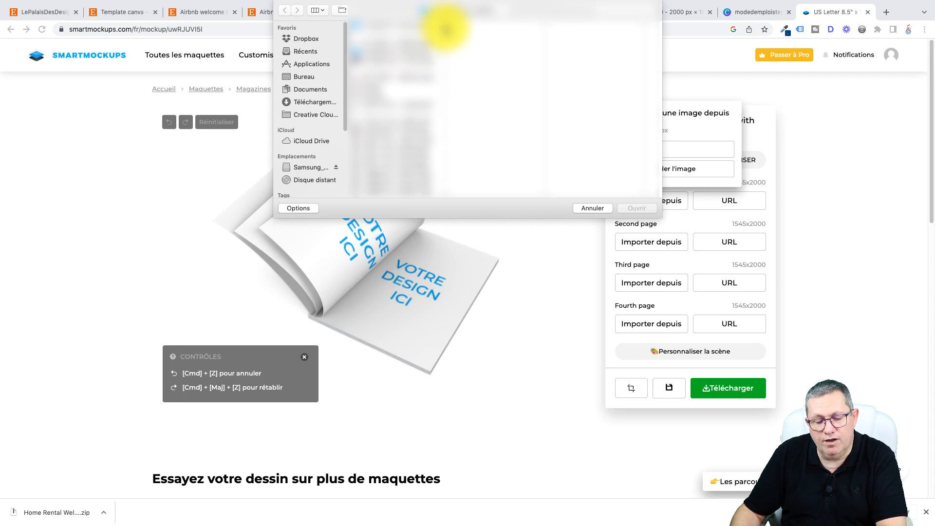
{"action": "left_click", "coordinate": [397, 115]}
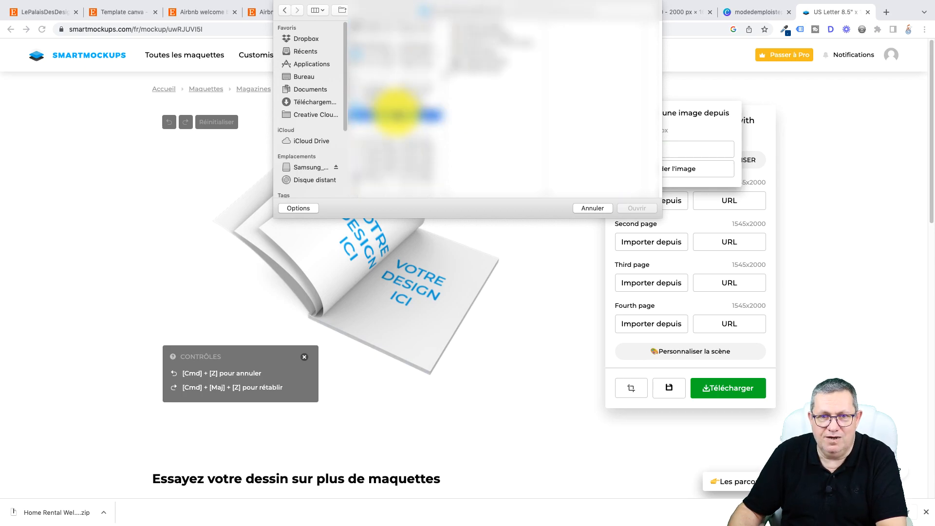
{"action": "left_click", "coordinate": [476, 72]}
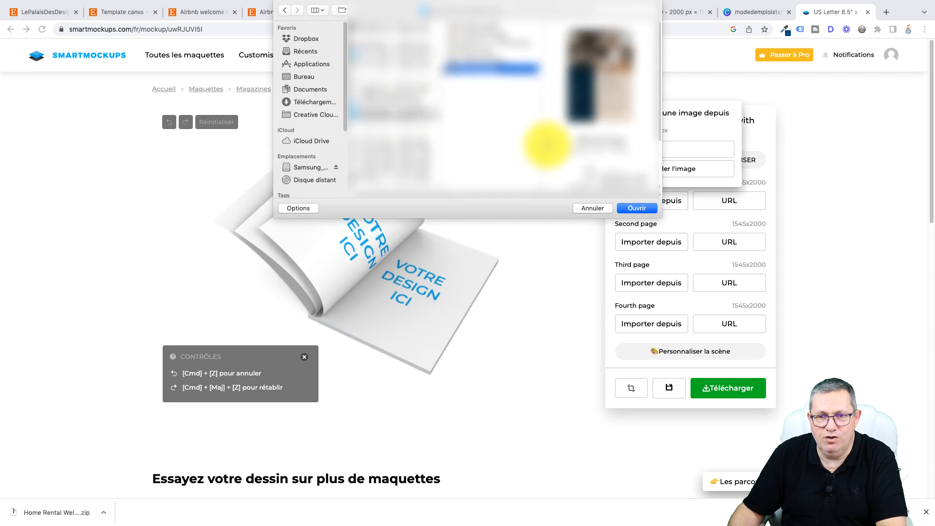
{"action": "left_click", "coordinate": [643, 208]}
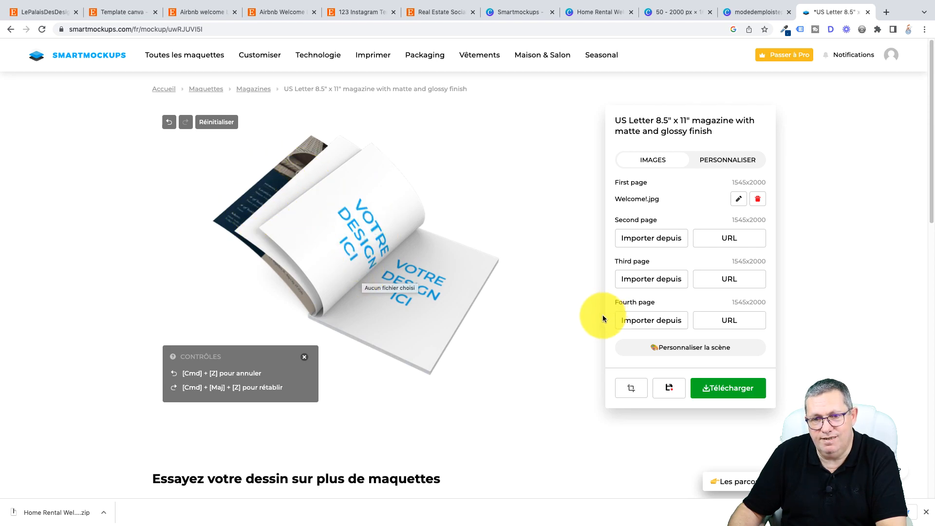
Upload Things to do.jpg as the second page of the magazine mockup
{"action": "left_click", "coordinate": [646, 241]}
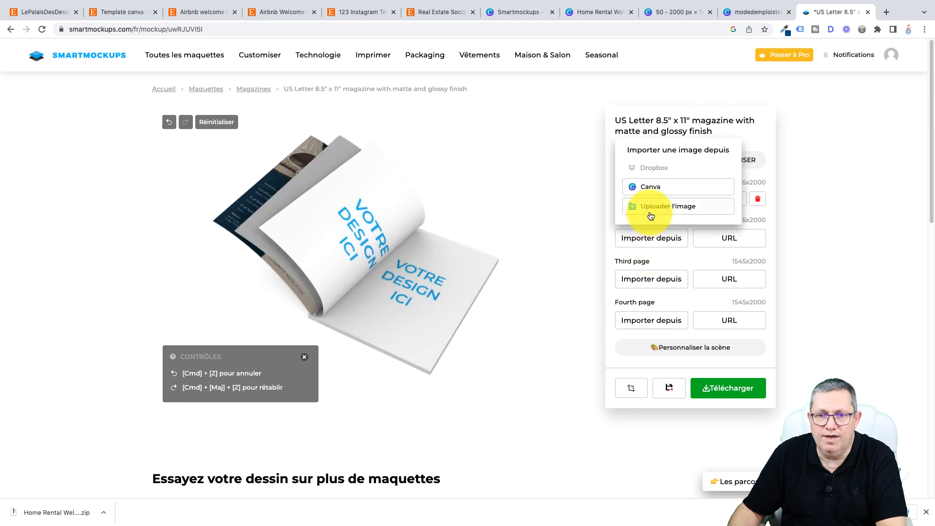
{"action": "left_click", "coordinate": [650, 210]}
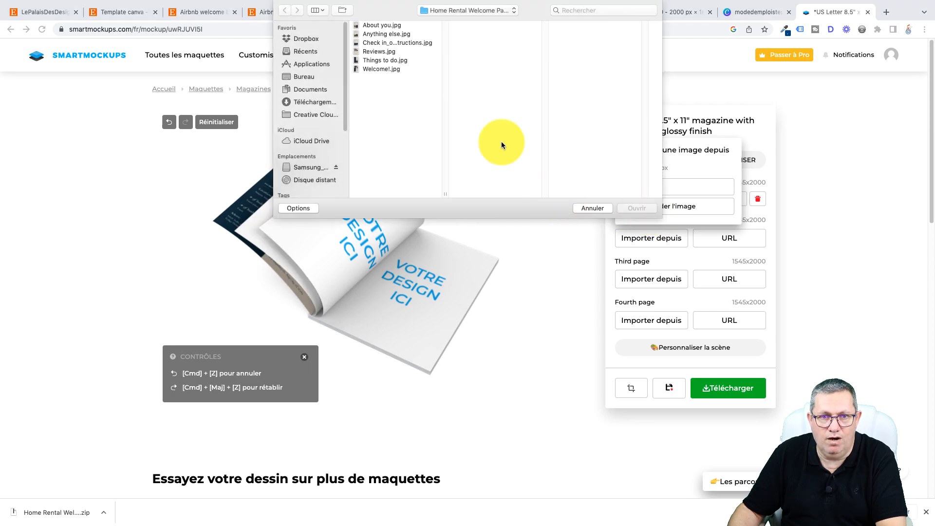
{"action": "left_click", "coordinate": [385, 59]}
{"action": "left_click", "coordinate": [635, 202]}
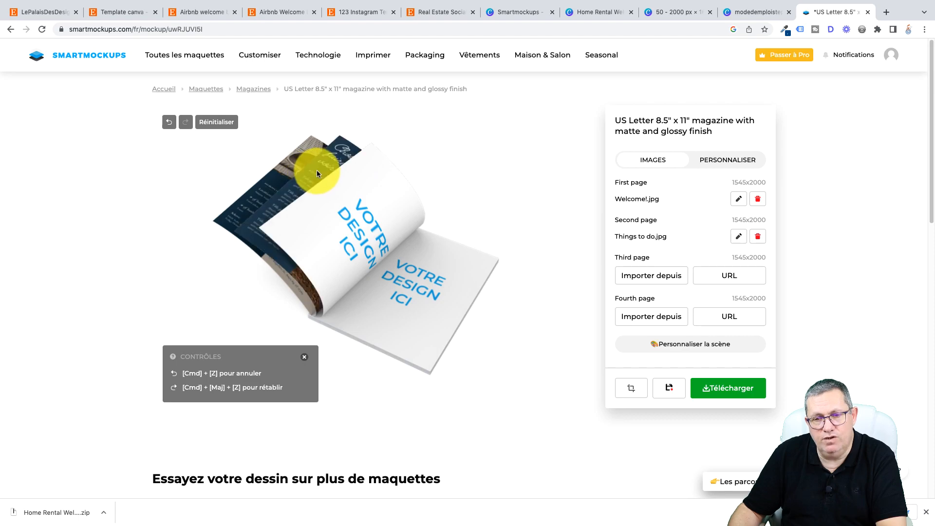
Upload About you.jpg as the third page of the magazine mockup
{"action": "left_click", "coordinate": [647, 278]}
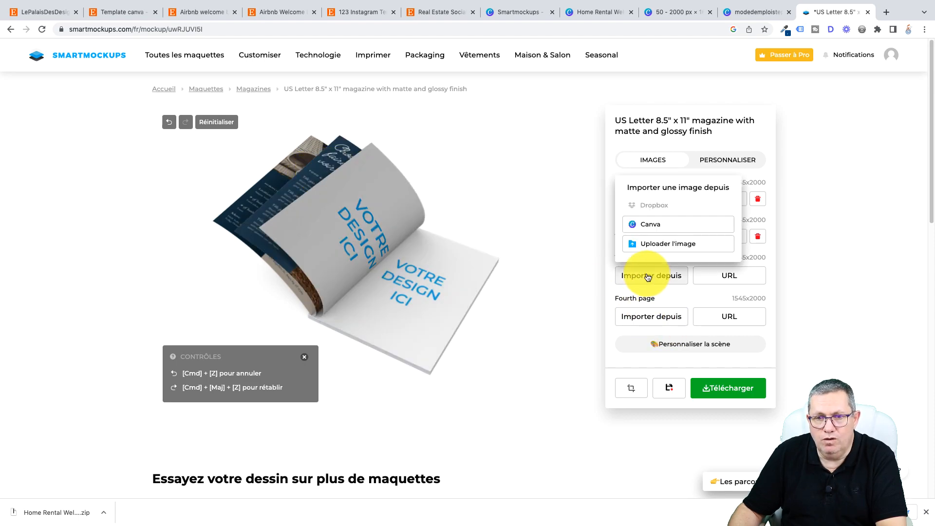
{"action": "left_click", "coordinate": [649, 246]}
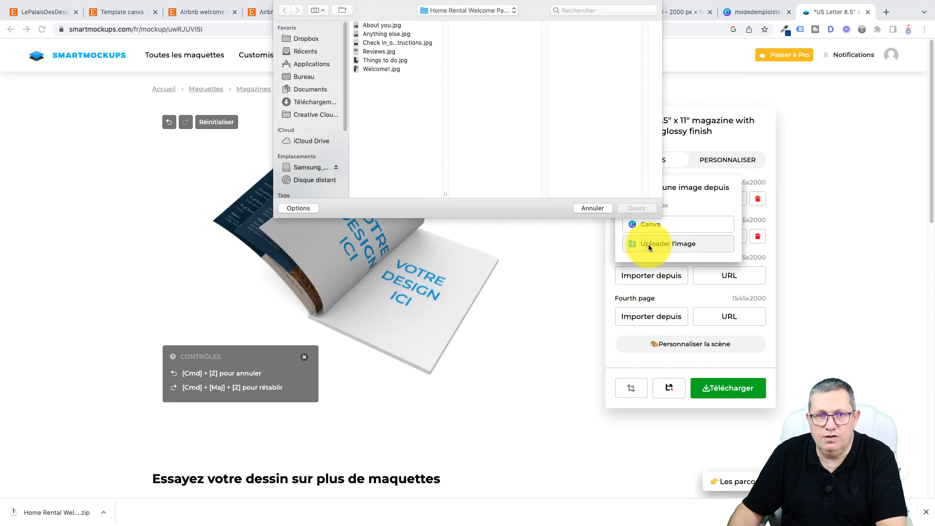
{"action": "left_click", "coordinate": [386, 34]}
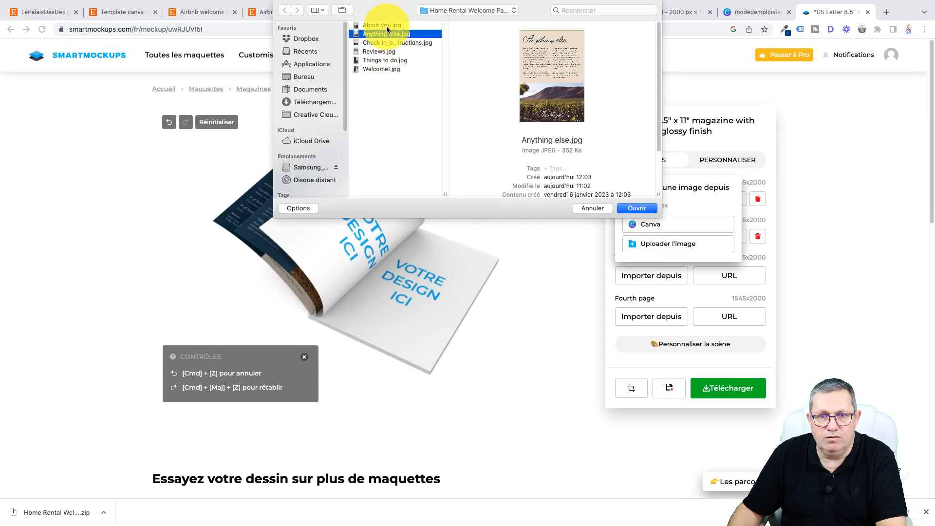
{"action": "left_click", "coordinate": [387, 25]}
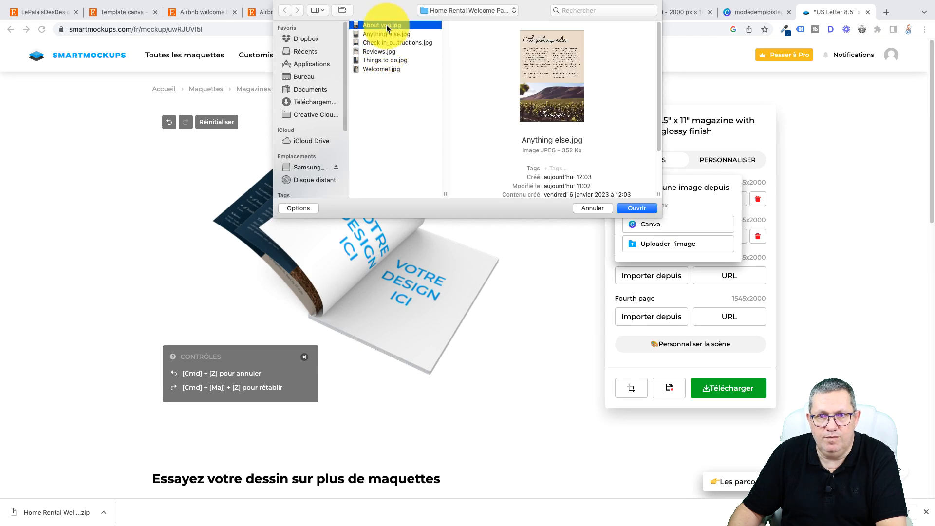
{"action": "left_click", "coordinate": [636, 208]}
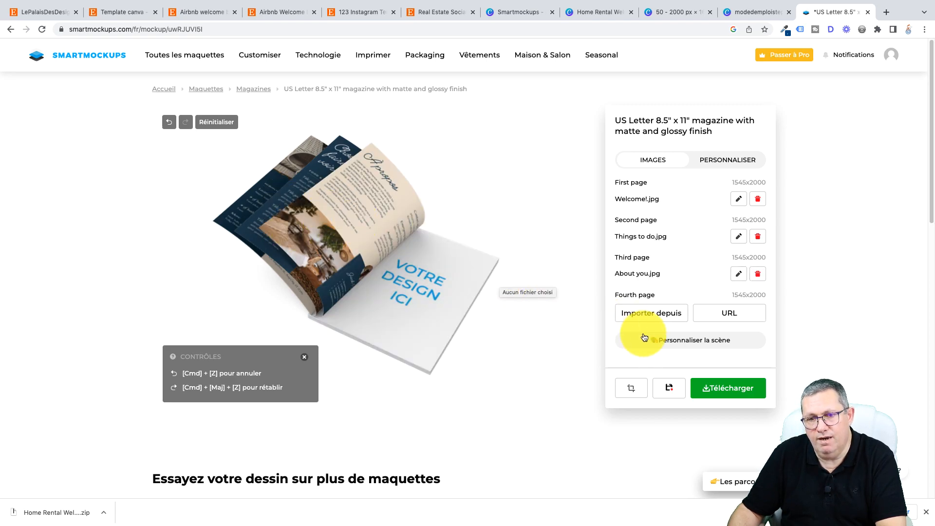
Upload Anything else.jpg as the mockup's fourth page and download the finished mockup in Moyenne quality, 1280x896
{"action": "left_click", "coordinate": [659, 316]}
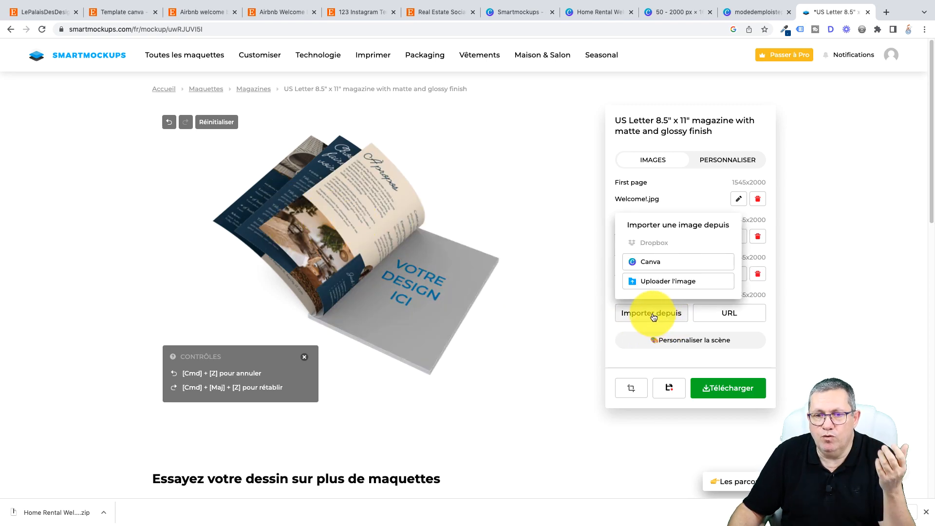
{"action": "left_click", "coordinate": [654, 281]}
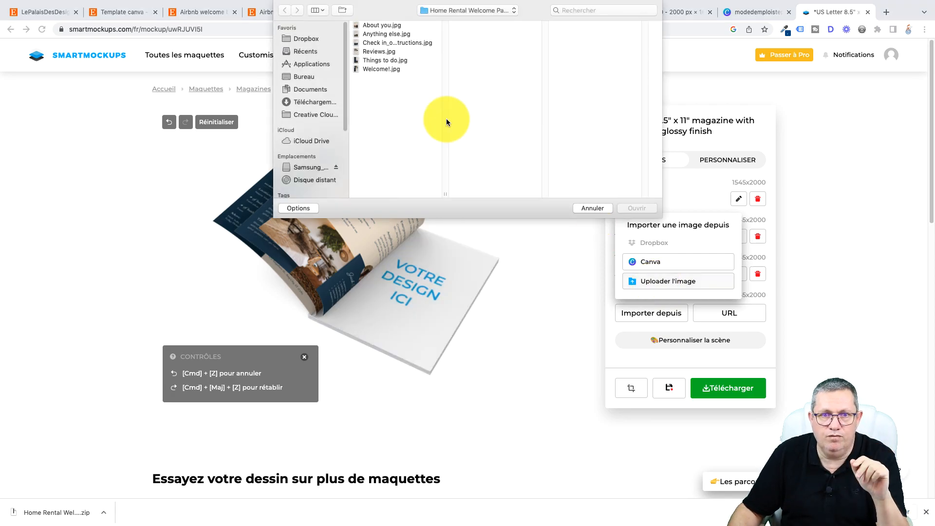
{"action": "left_click", "coordinate": [387, 34]}
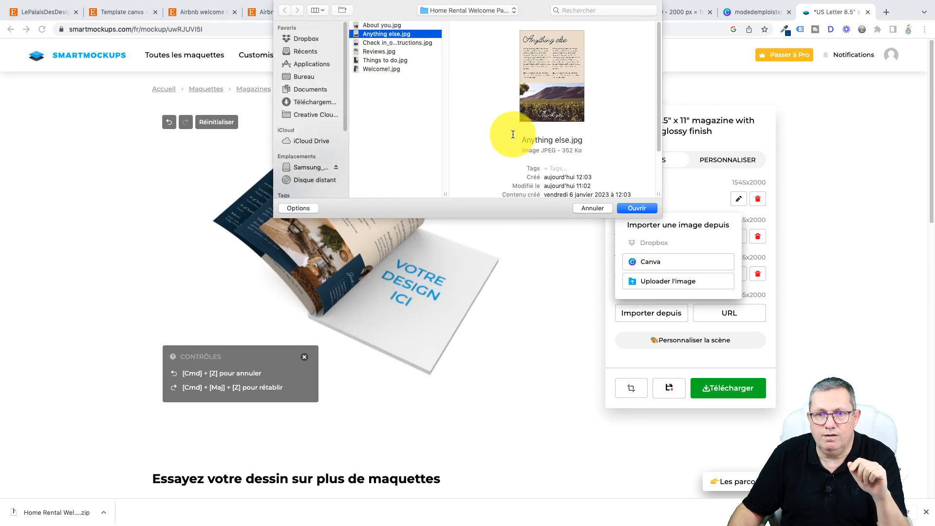
{"action": "left_click", "coordinate": [637, 208]}
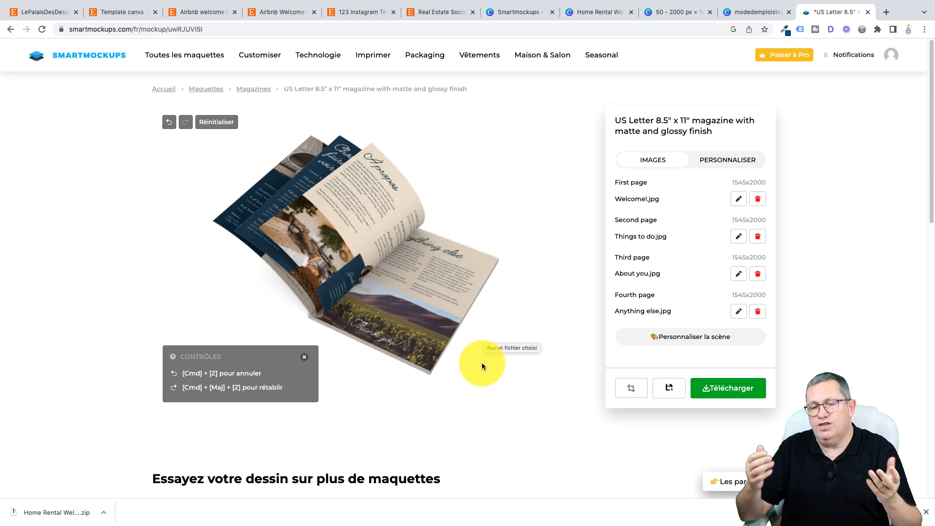
{"action": "left_click", "coordinate": [719, 392]}
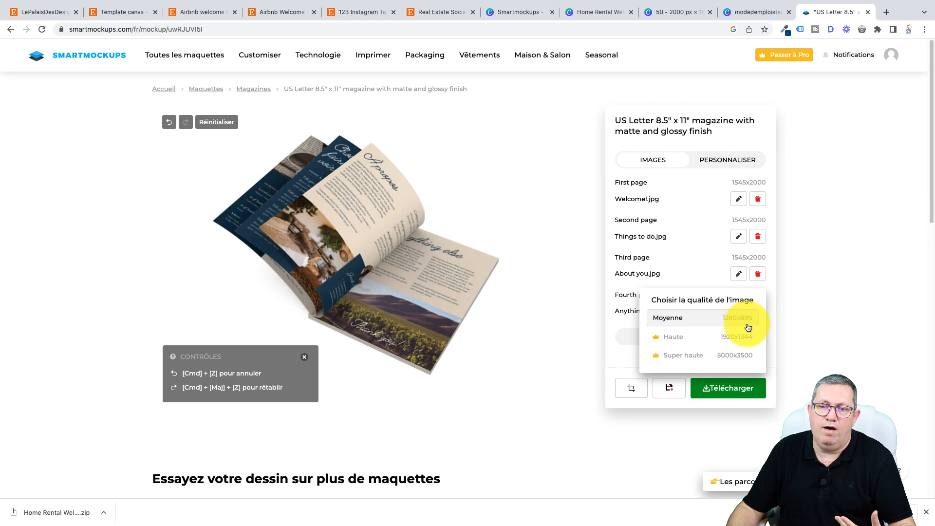
{"action": "left_click", "coordinate": [686, 320]}
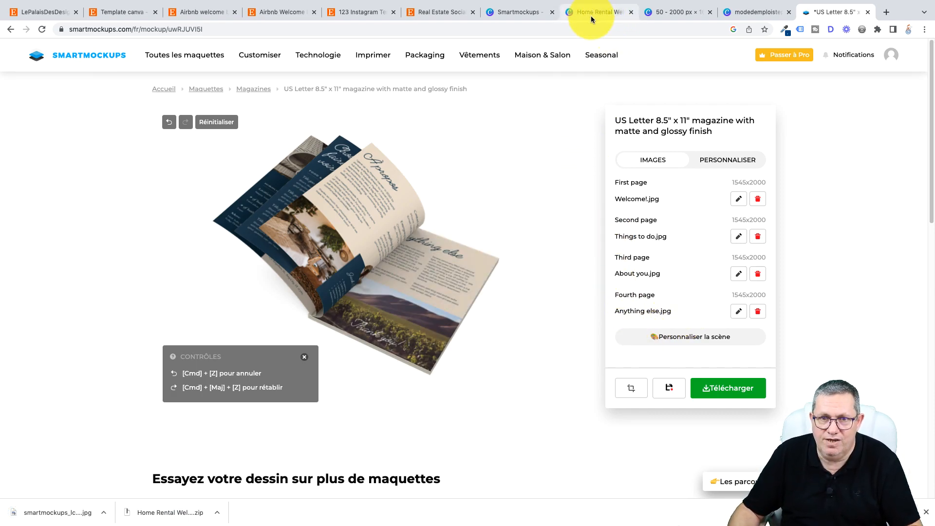
Switch to Canva, create a custom 2000 × 1600 px design and import the downloaded Smartmockups JPG into its uploads
{"action": "left_click", "coordinate": [527, 13]}
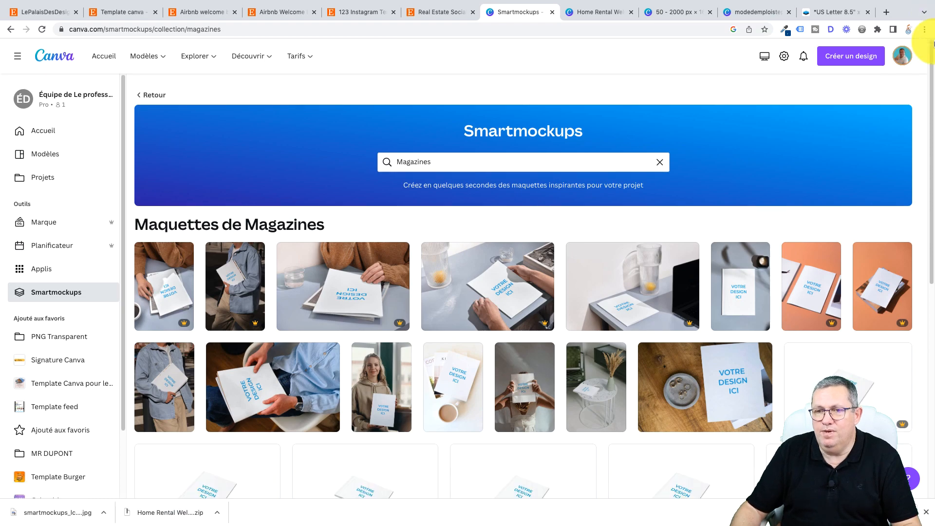
{"action": "left_click", "coordinate": [849, 56]}
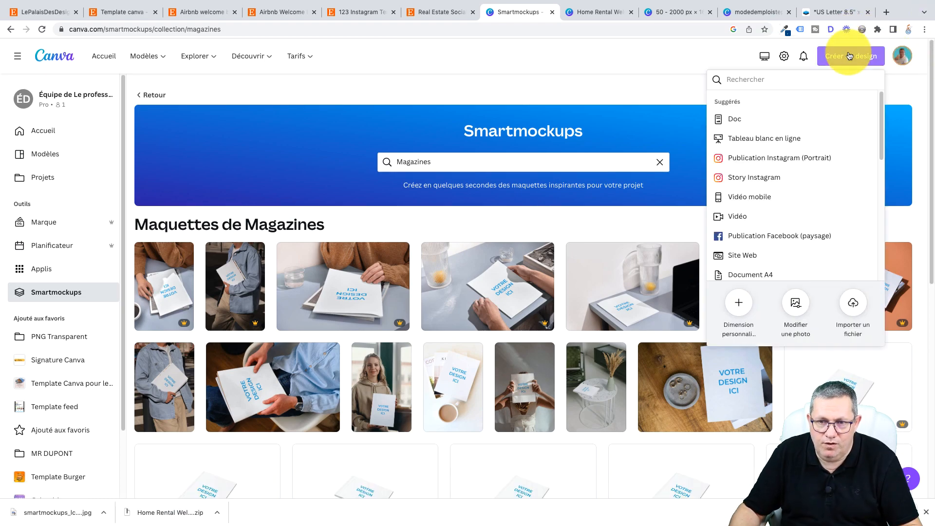
{"action": "left_click", "coordinate": [739, 303]}
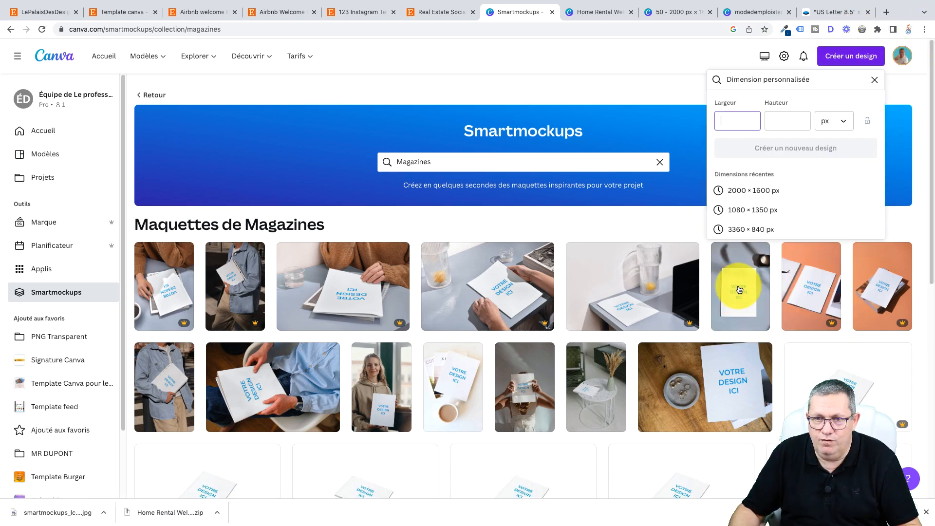
{"action": "left_click", "coordinate": [741, 125]}
{"action": "type", "text": "2"}
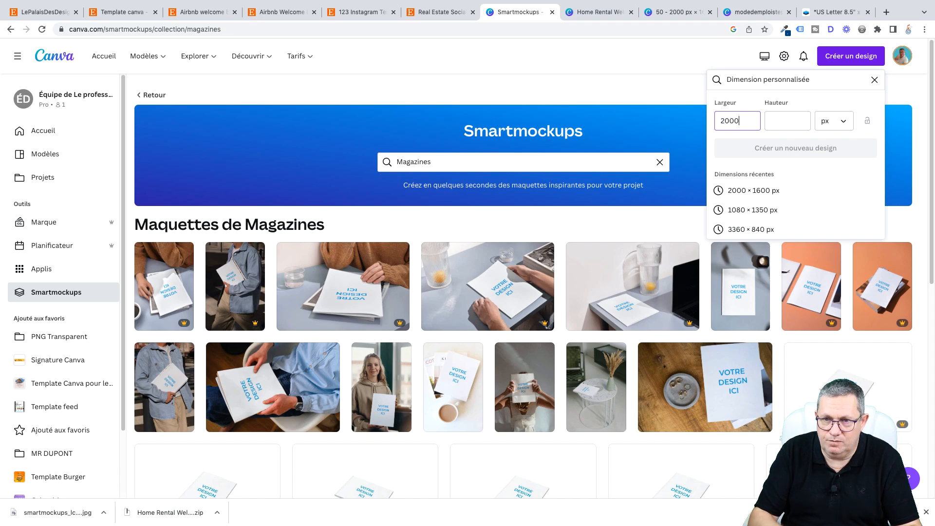
{"action": "type", "text": "000"}
{"action": "left_click", "coordinate": [780, 123]}
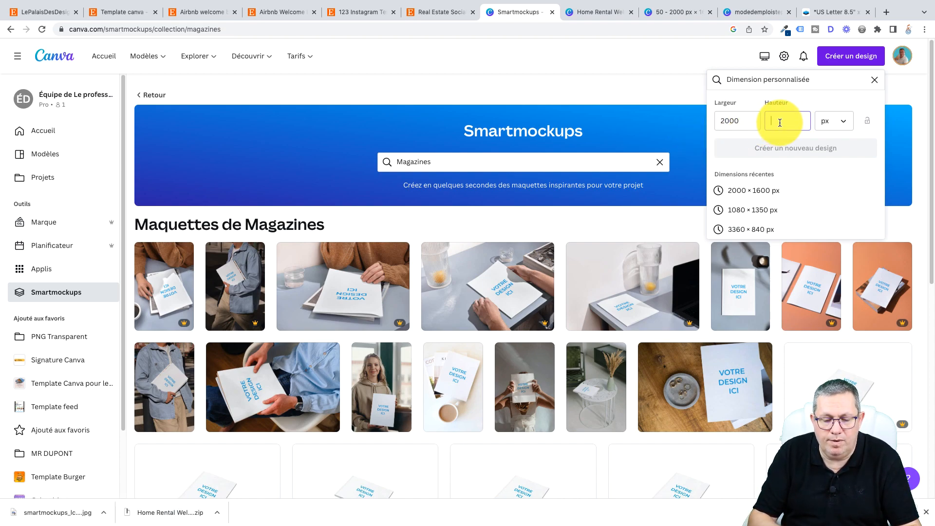
{"action": "type", "text": "16"}
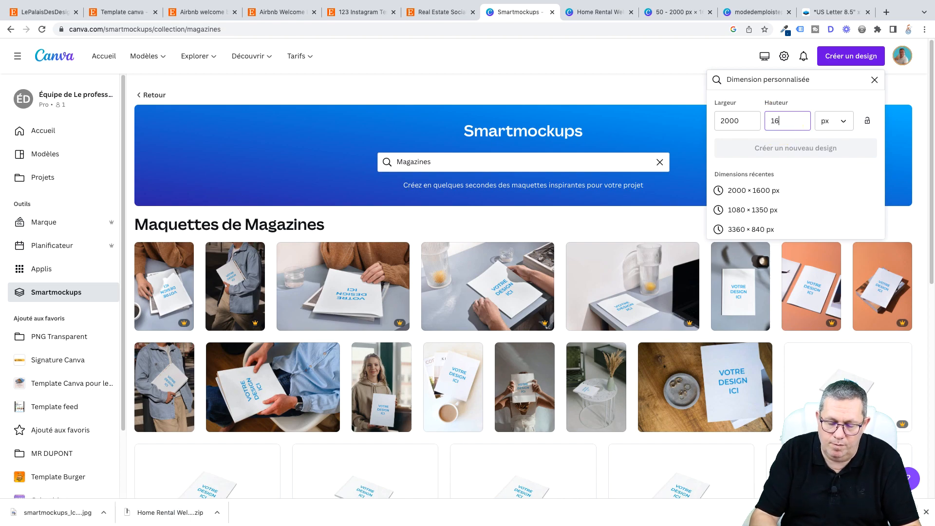
{"action": "type", "text": "00"}
{"action": "left_click", "coordinate": [787, 148]}
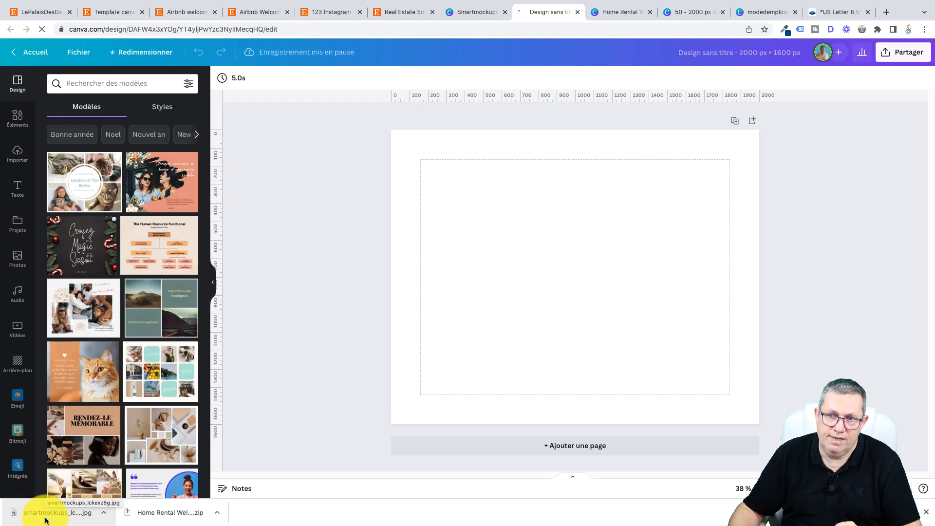
{"action": "left_click_drag", "start_coordinate": [45, 520], "coordinate": [97, 222]}
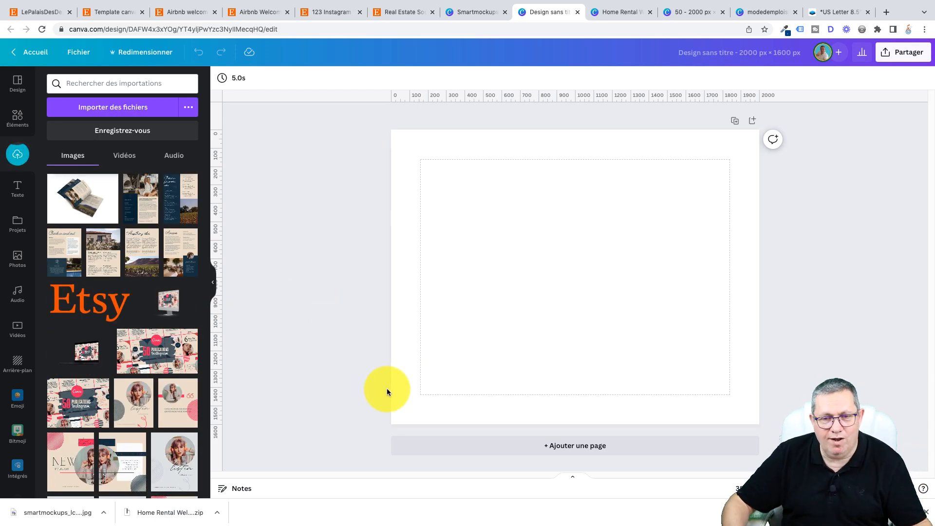
Fill the blank page background with the pinkish-red colour from the brand palette
{"action": "left_click", "coordinate": [489, 244]}
{"action": "left_click", "coordinate": [222, 78]}
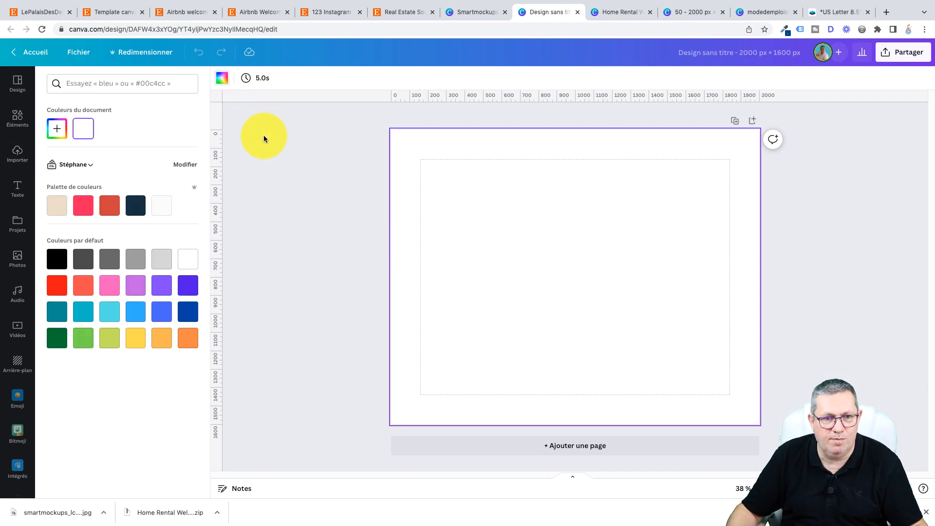
{"action": "left_click", "coordinate": [87, 205]}
{"action": "left_click", "coordinate": [272, 210]}
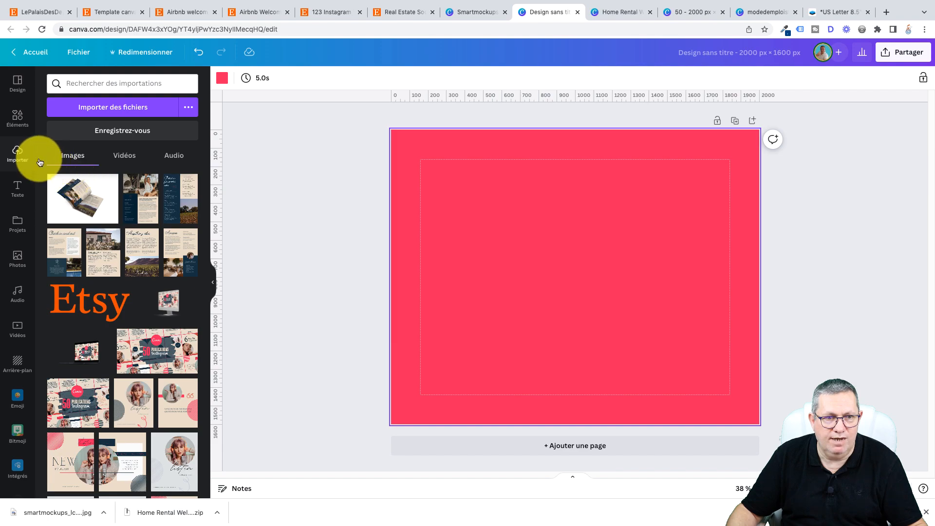
Place the uploaded magazine mockup on the page and remove its white background with the background remover
{"action": "left_click_drag", "start_coordinate": [54, 189], "coordinate": [489, 219]}
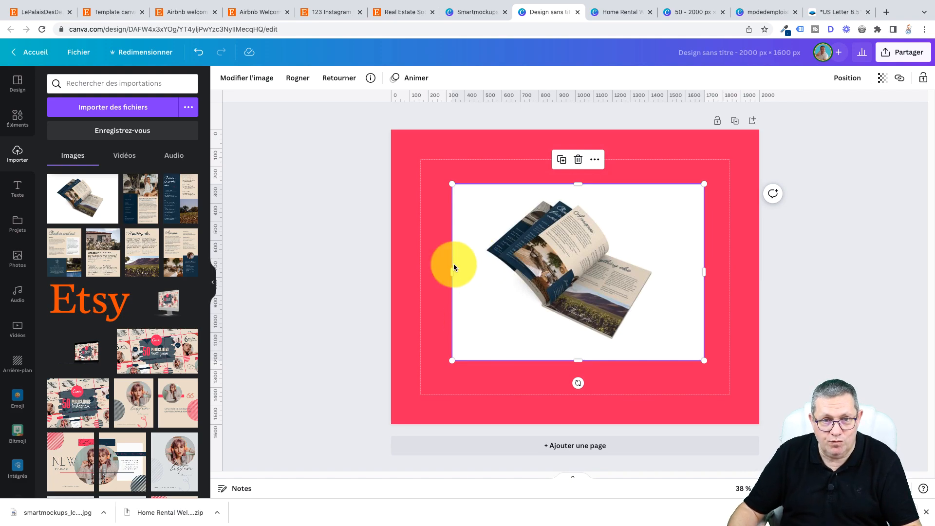
{"action": "left_click", "coordinate": [258, 80]}
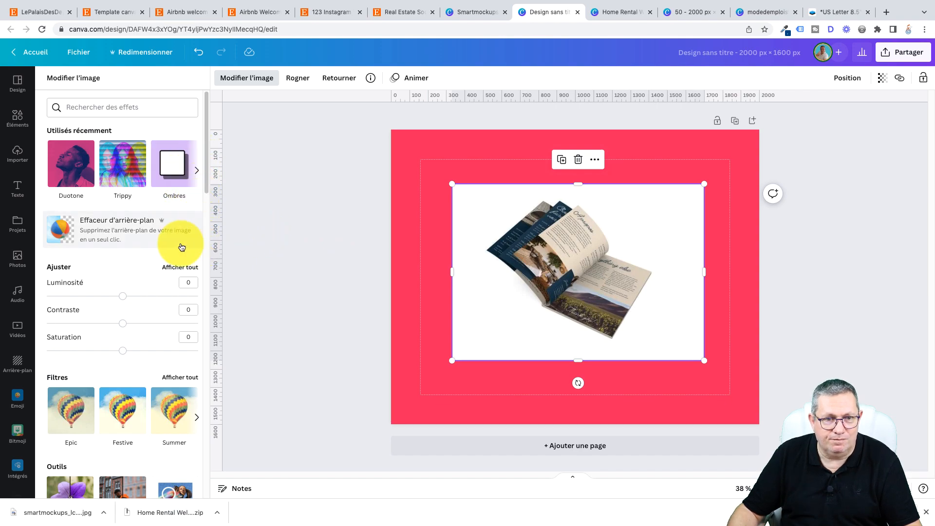
{"action": "left_click", "coordinate": [100, 235]}
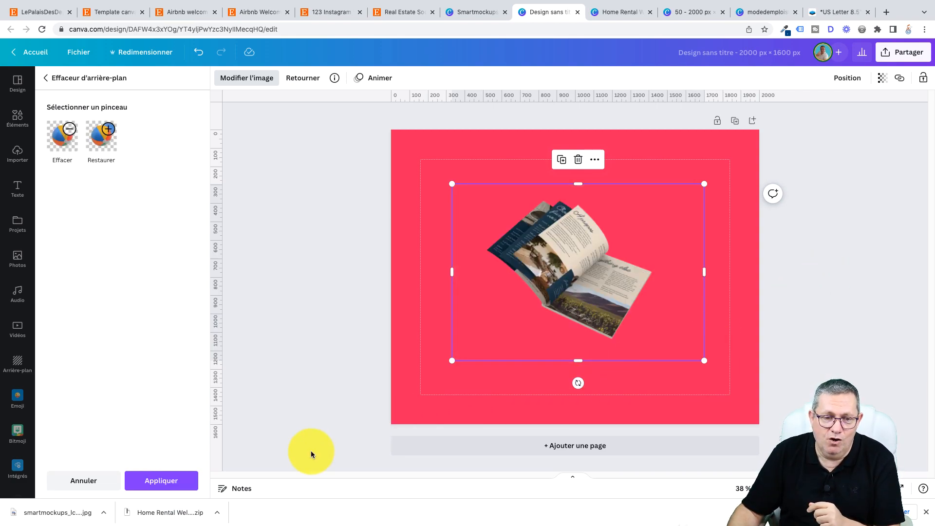
{"action": "left_click", "coordinate": [172, 480]}
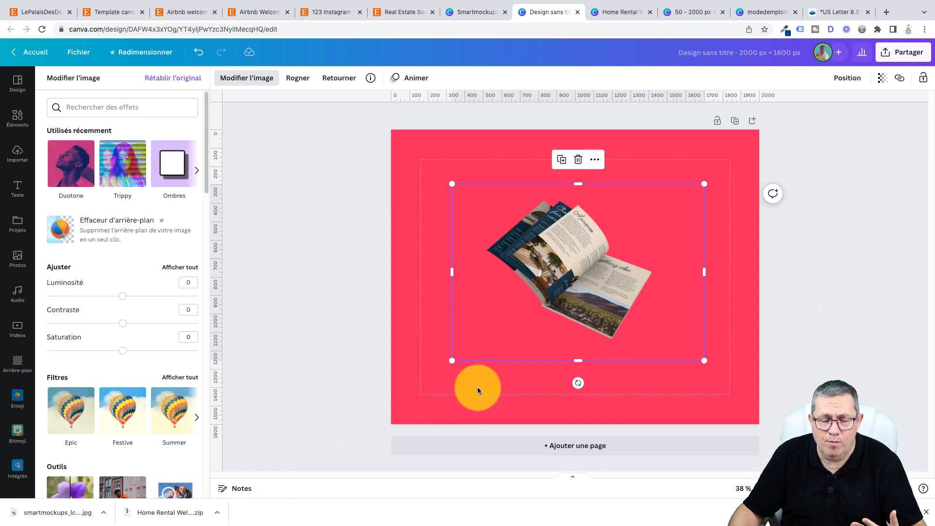
Look at the competing Airbnb welcome book listing on Etsy and the Smartmockups magazine collection, and return to the 2000 × 1600 px design
{"action": "left_click", "coordinate": [192, 14]}
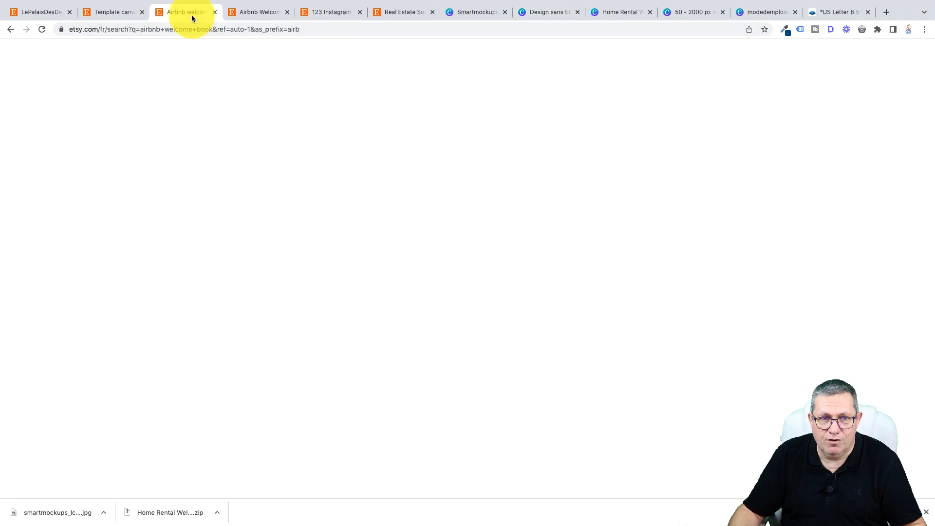
{"action": "left_click", "coordinate": [247, 12]}
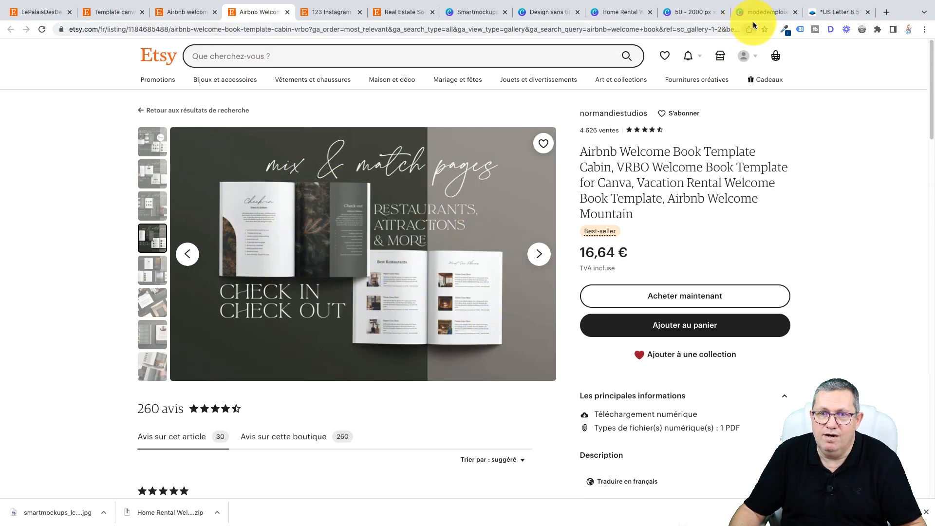
{"action": "left_click", "coordinate": [489, 13]}
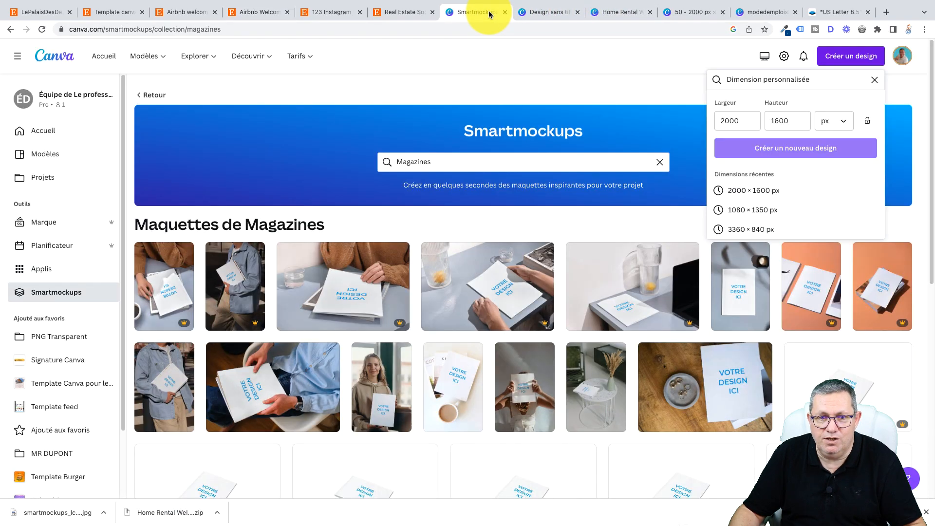
{"action": "left_click", "coordinate": [542, 13]}
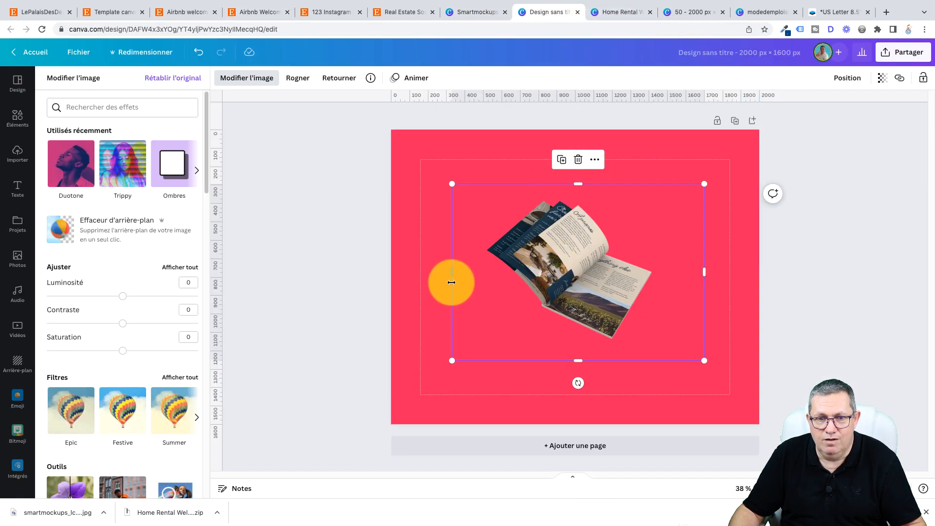
Crop the empty left side of the magazine mockup, enlarge it to about 1600 × 1230 px and reposition it near the page centre
{"action": "left_click_drag", "start_coordinate": [449, 273], "coordinate": [473, 277]}
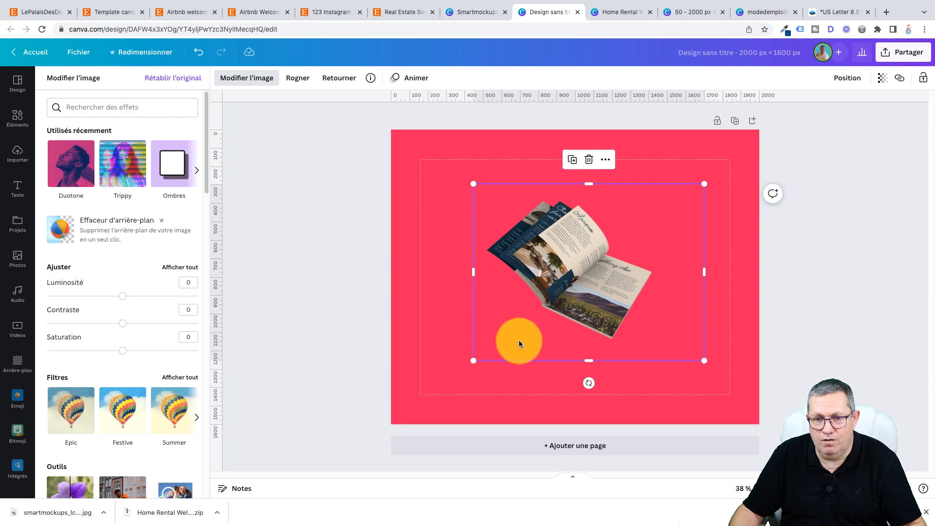
{"action": "left_click_drag", "start_coordinate": [472, 361], "coordinate": [410, 411]}
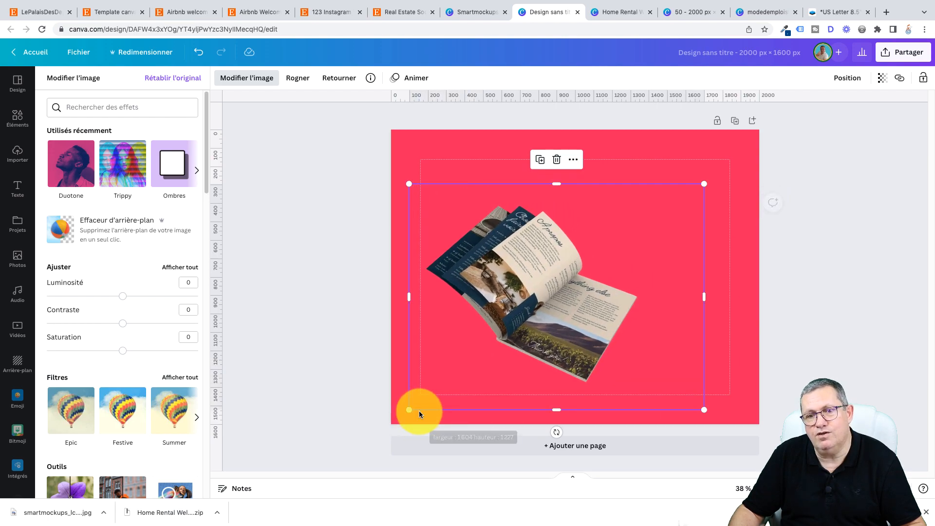
{"action": "left_click_drag", "start_coordinate": [578, 356], "coordinate": [613, 333]}
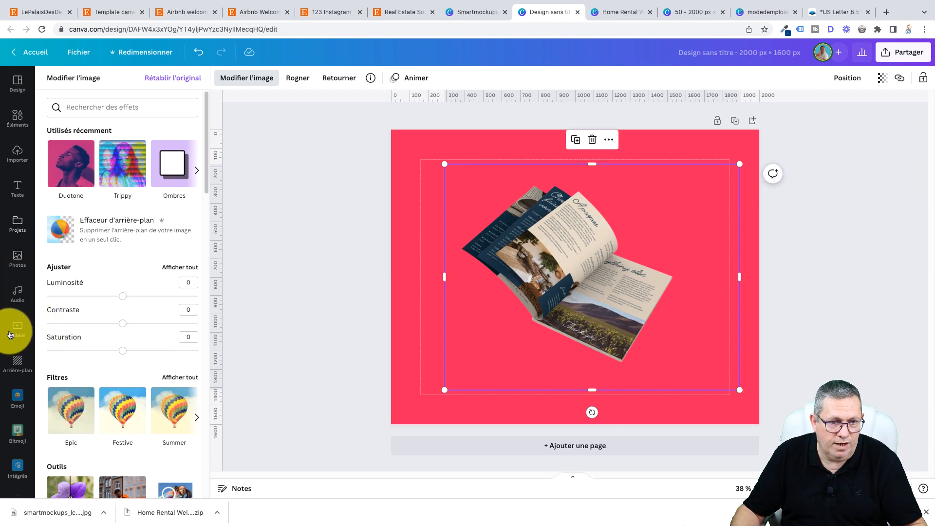
Apply the rocky mountain landscape as page background with transparency 40, and shift the magazine mockup lower on the page
{"action": "left_click", "coordinate": [17, 363]}
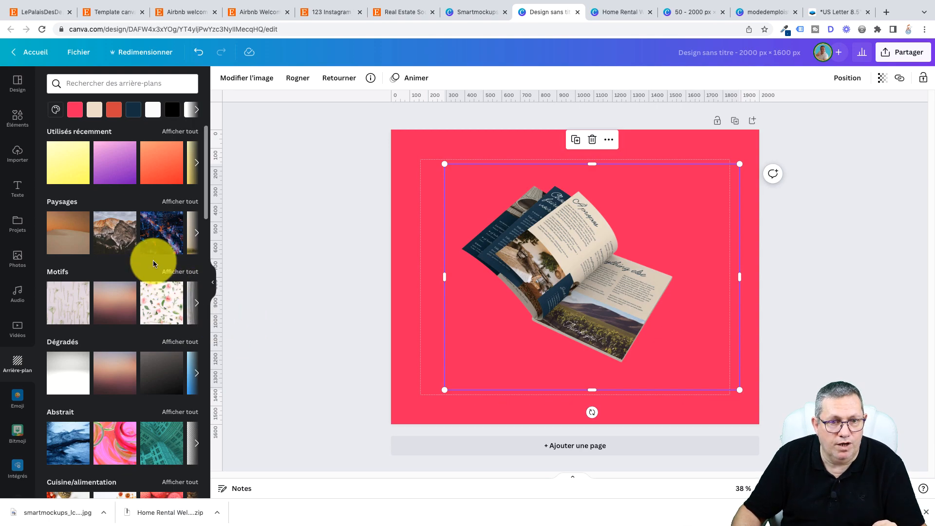
{"action": "left_click_drag", "start_coordinate": [115, 234], "coordinate": [397, 158]}
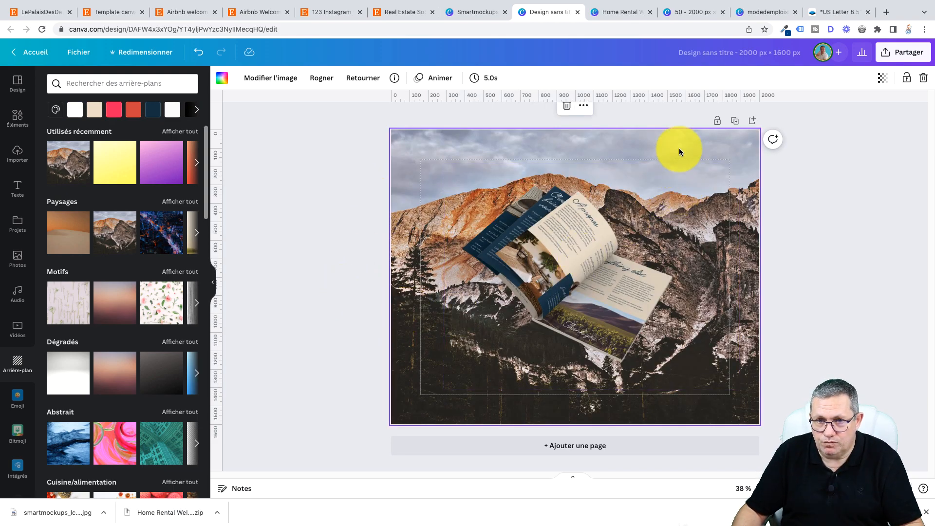
{"action": "left_click", "coordinate": [883, 78]}
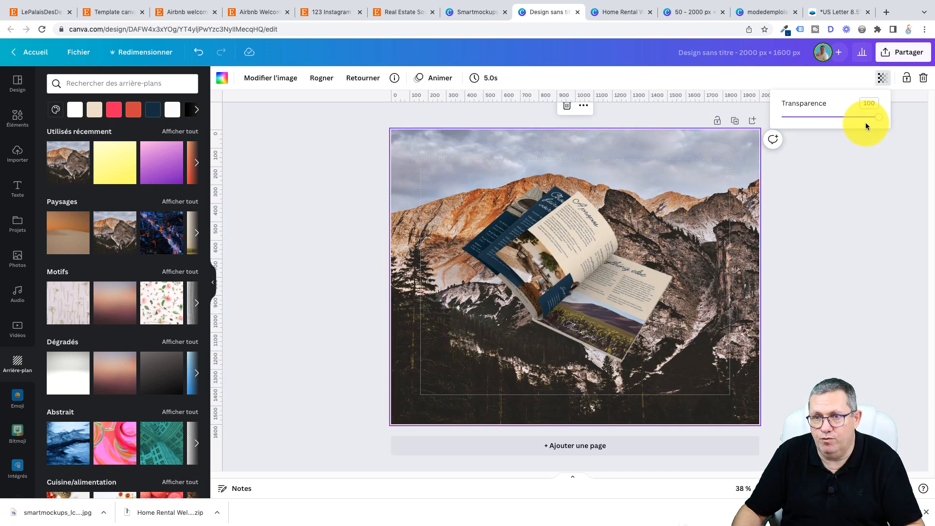
{"action": "left_click_drag", "start_coordinate": [877, 119], "coordinate": [821, 121]}
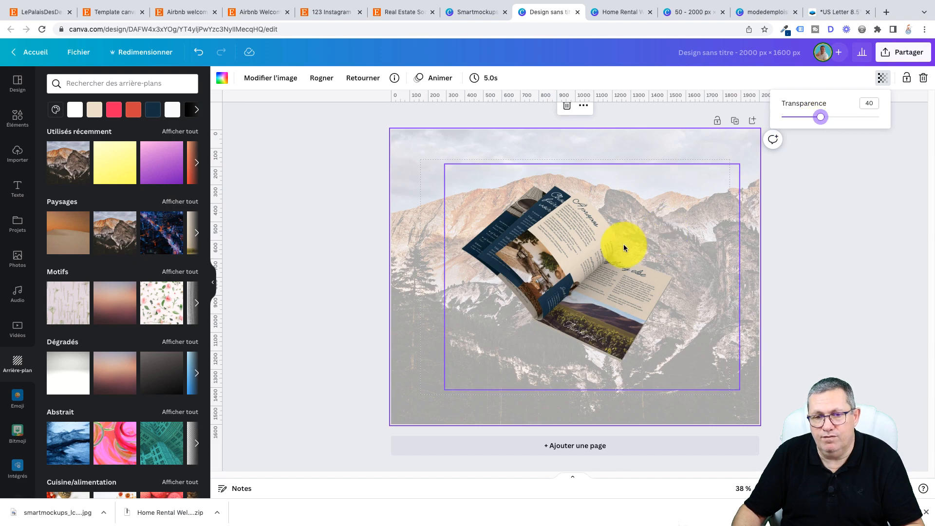
{"action": "left_click_drag", "start_coordinate": [584, 290], "coordinate": [578, 315]}
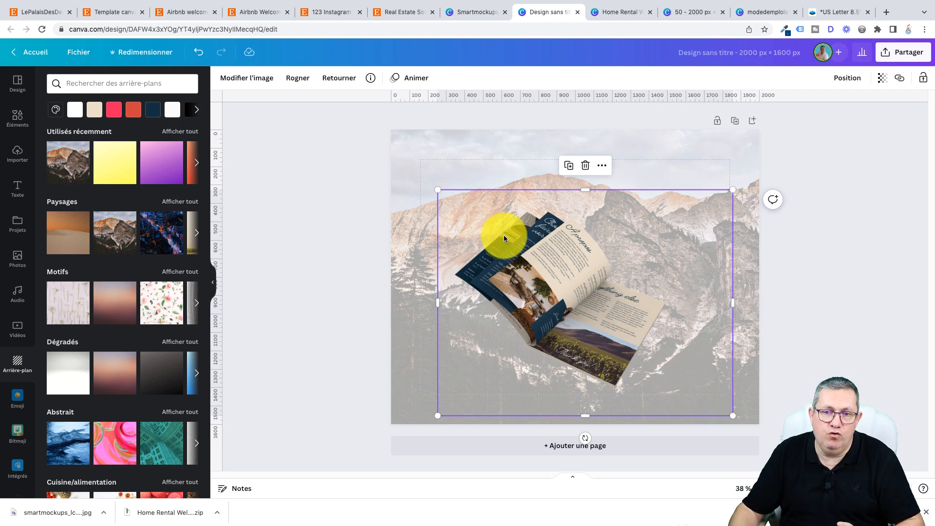
{"action": "left_click", "coordinate": [455, 166]}
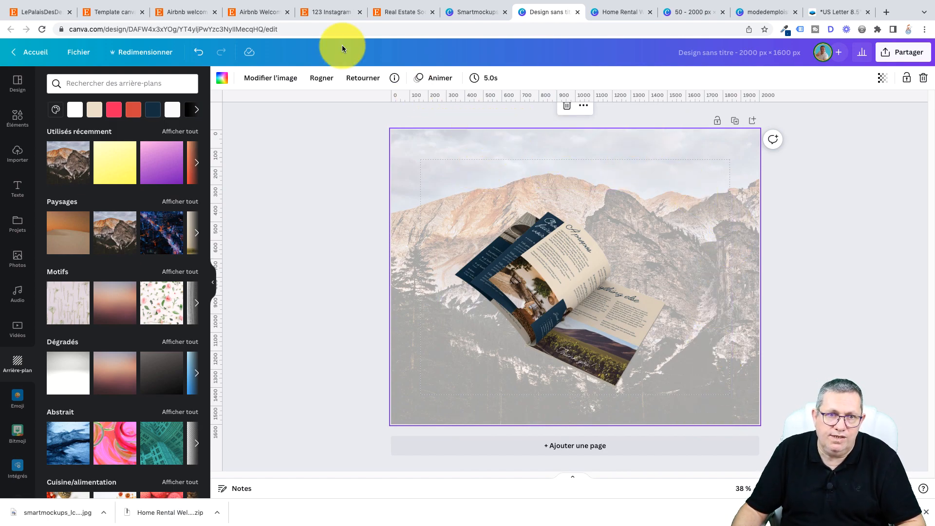
Compare the Etsy search results for airbnb welcome book with the available Smartmockups magazine mockups, and return to the design
{"action": "left_click", "coordinate": [208, 12]}
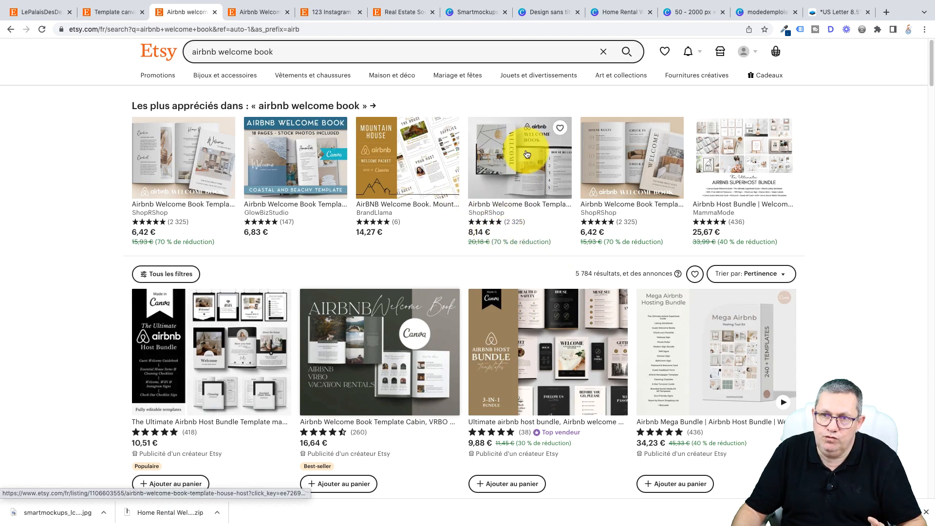
{"action": "left_click", "coordinate": [466, 11]}
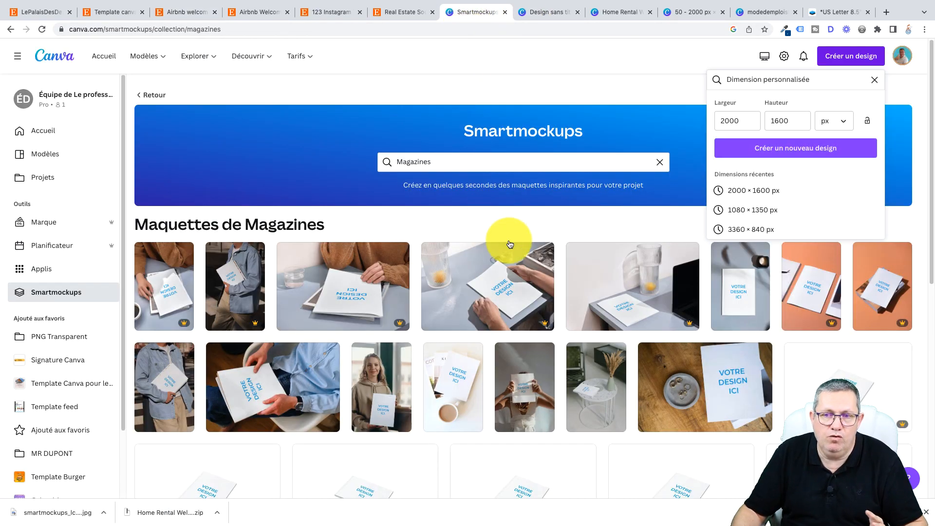
{"action": "left_click", "coordinate": [552, 17]}
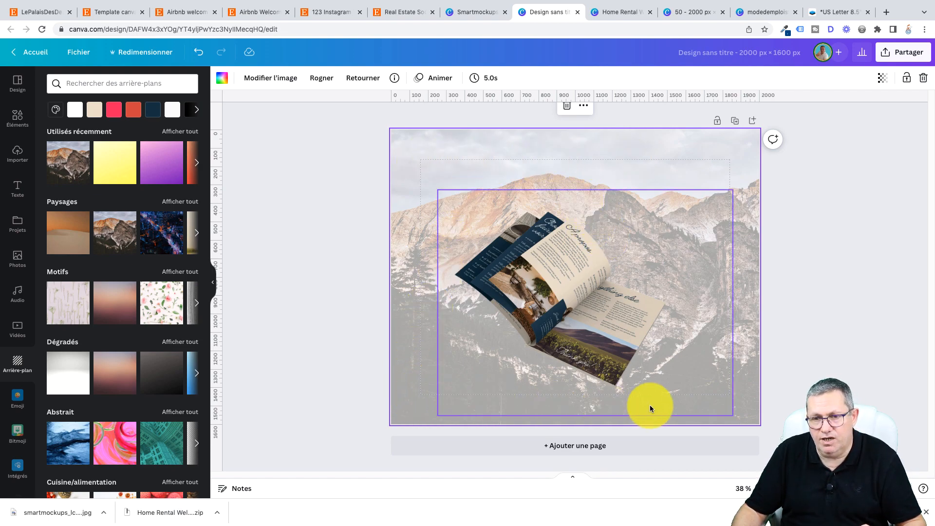
Check the design's display settings for rulers and guides, margins and bleed, and close them
{"action": "left_click", "coordinate": [78, 51]}
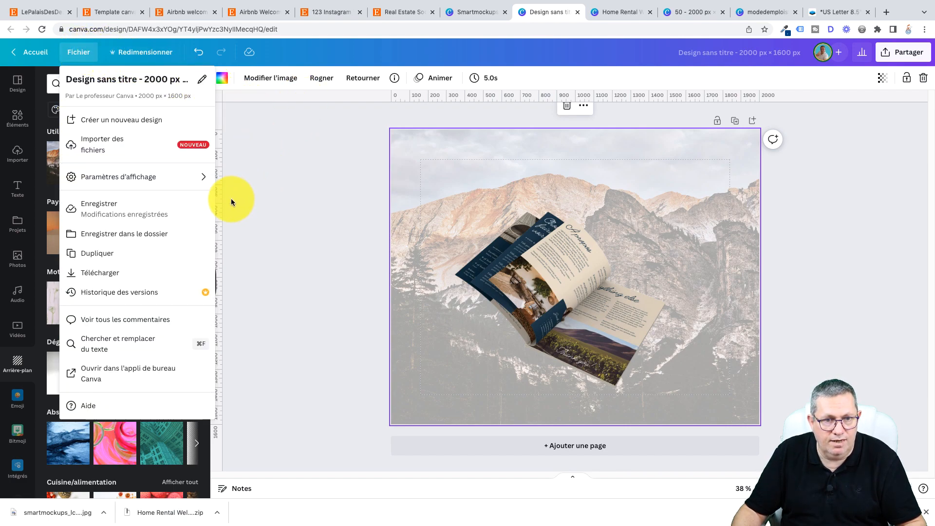
{"action": "left_click", "coordinate": [165, 175]}
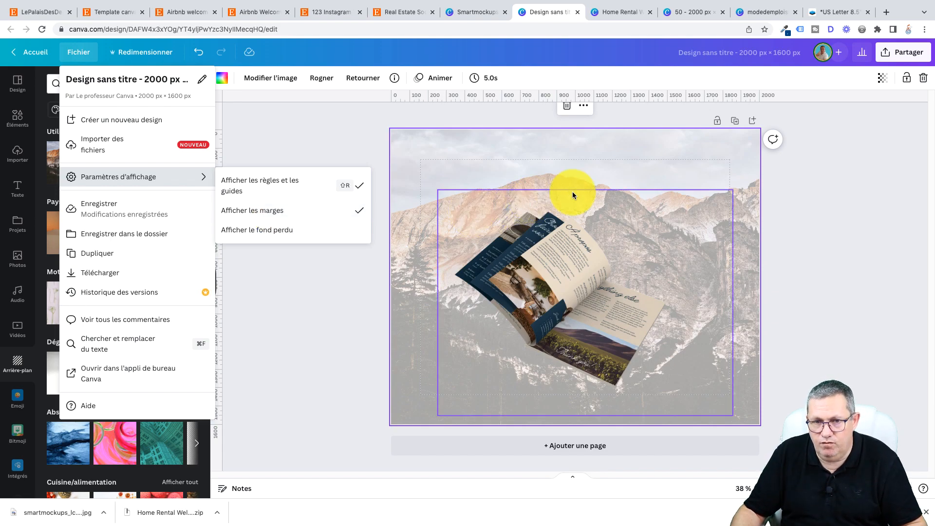
{"action": "left_click", "coordinate": [847, 251]}
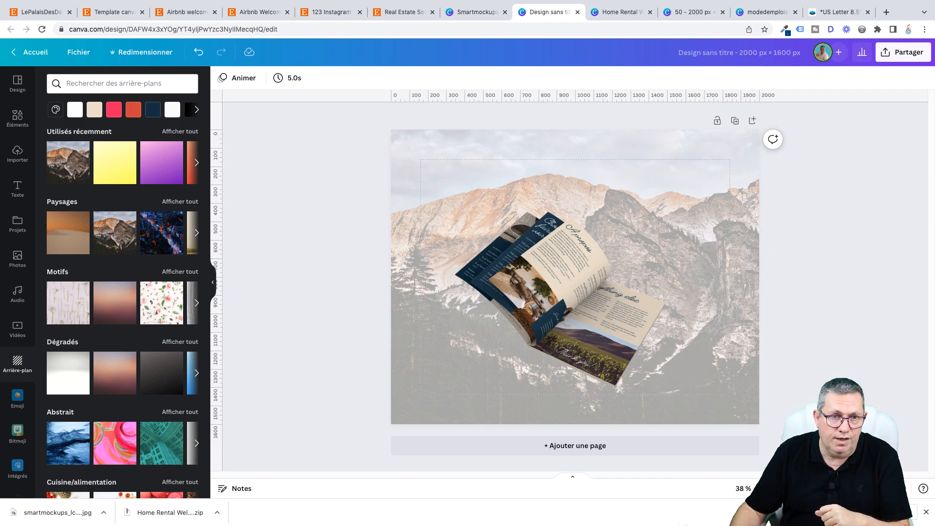
Switch to the LePalaisDesDesigns shop page on Etsy
{"action": "left_click", "coordinate": [48, 12]}
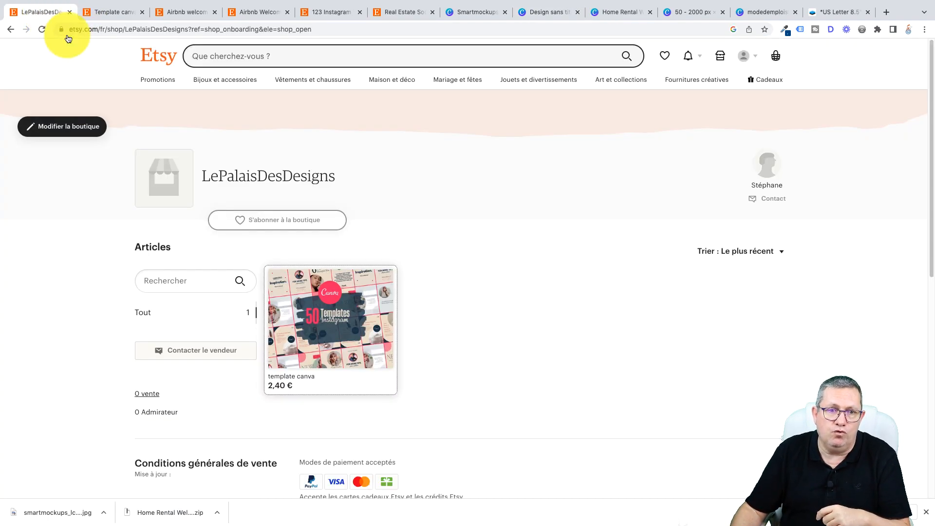